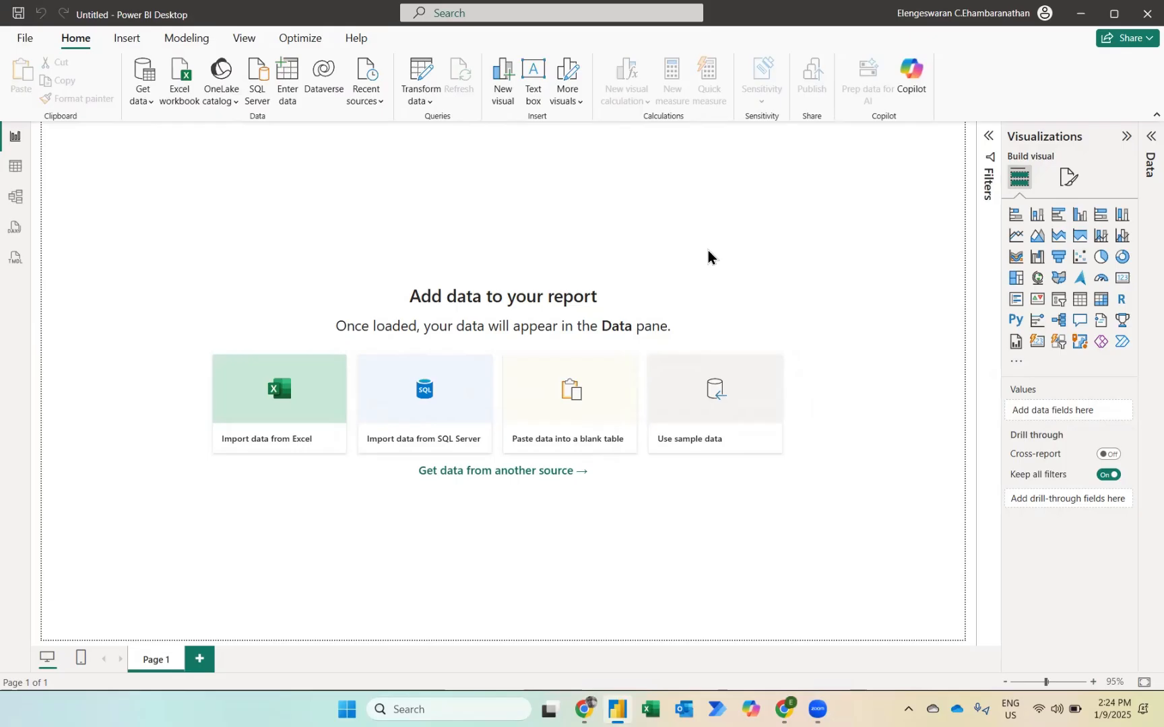
Step: Import the Excel workbook "File 5 - Data Cleaning via Power Query" from the Day 1 Power BI folder
click(268, 424)
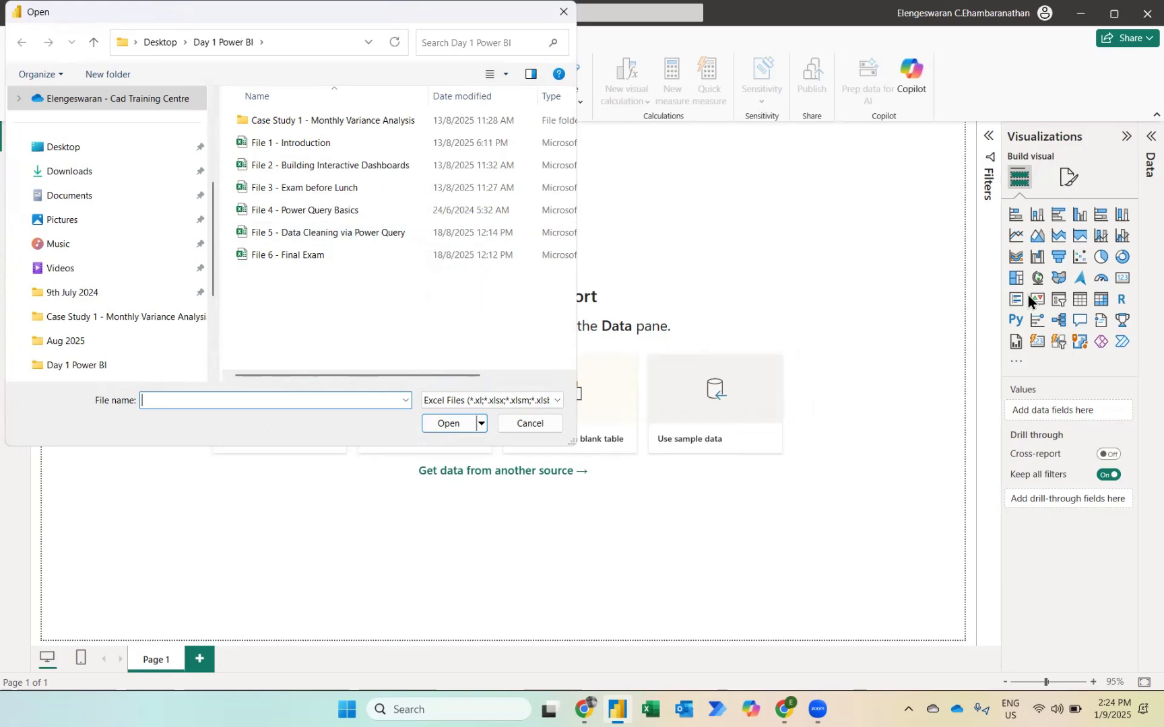
click(393, 232)
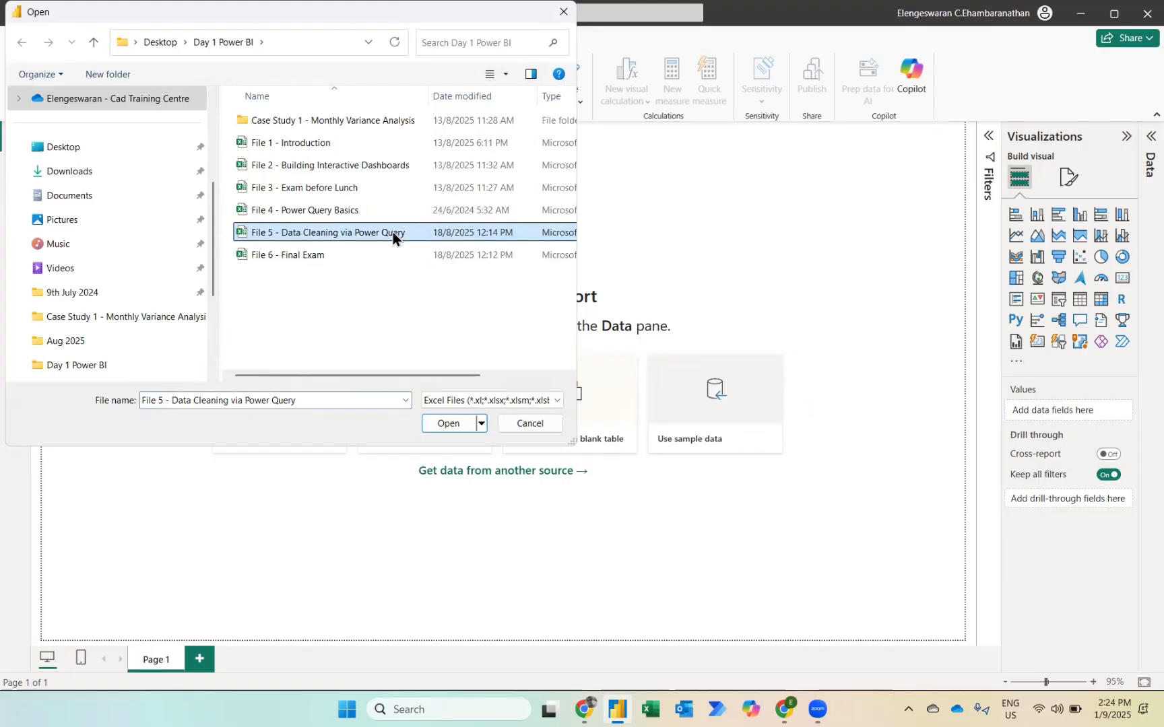
click(442, 424)
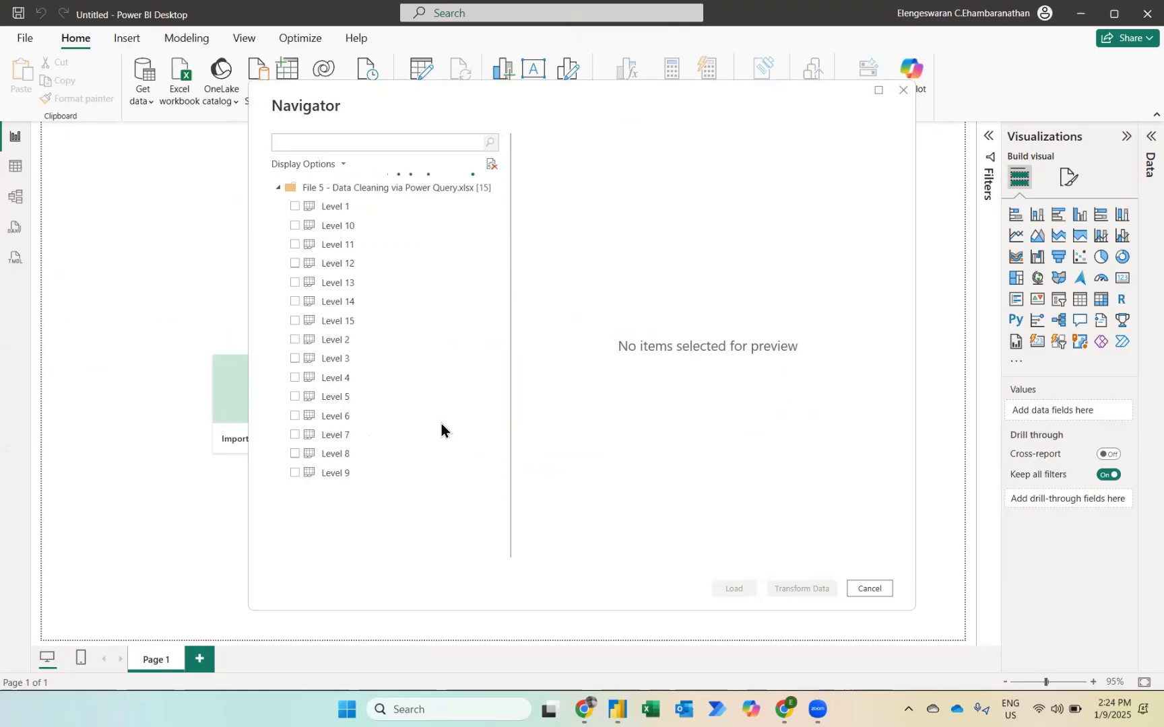
Step: Select all sheets from Level 1 to Level 15 and open them for transformation in Power Query Editor
click(294, 207)
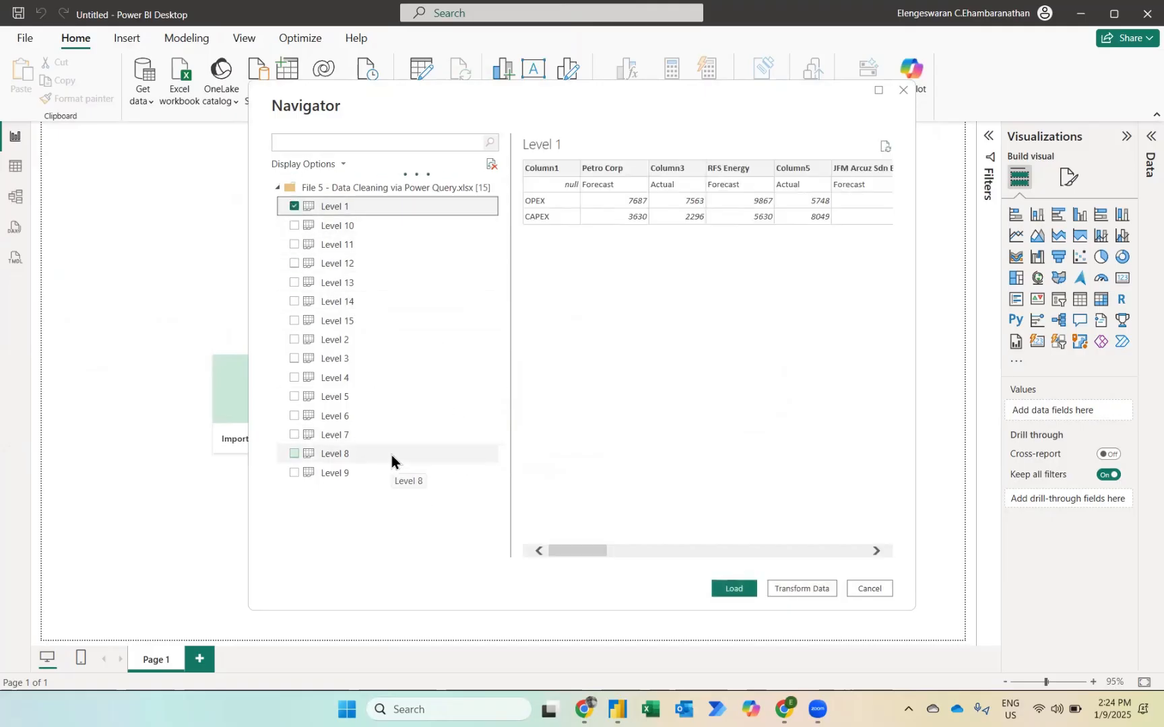
shift+click(334, 456)
click(329, 455)
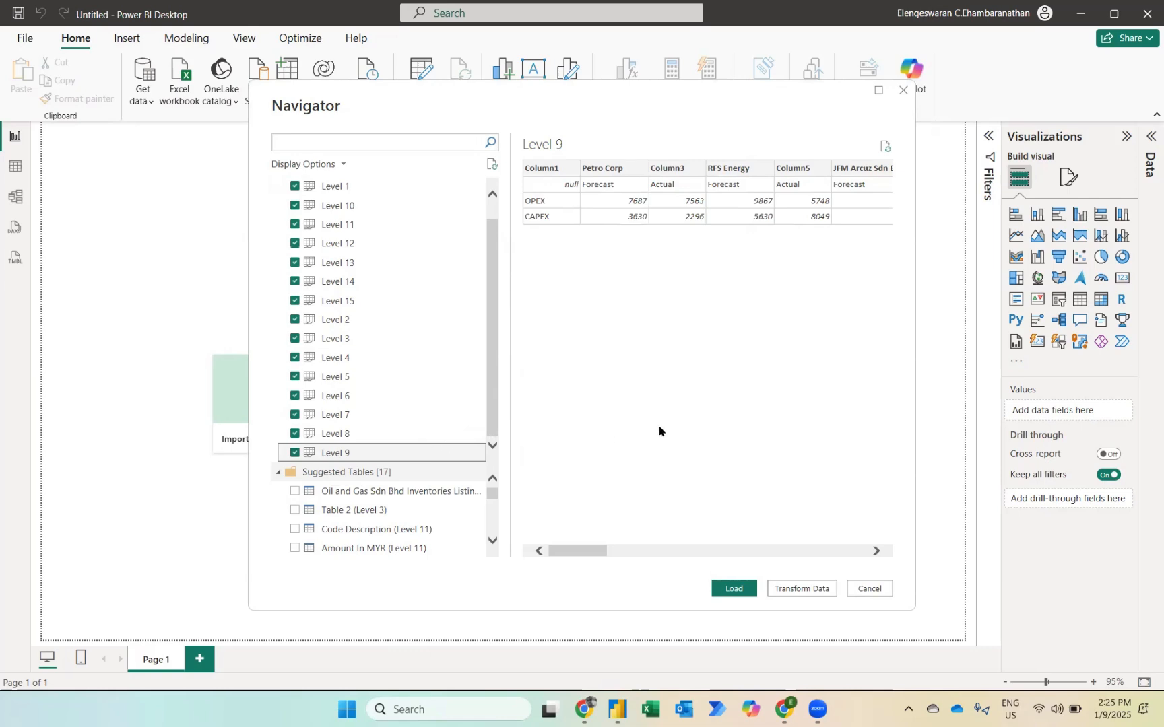
click(810, 589)
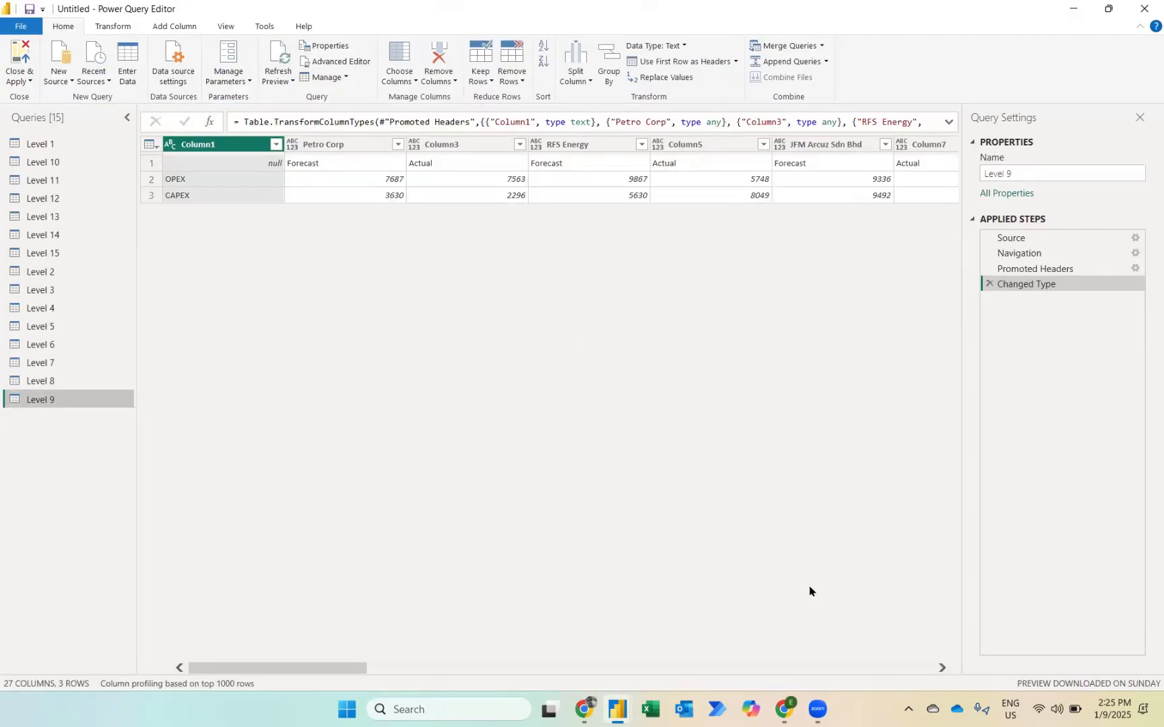
Step: Delete the automatic Changed Type and Promoted Headers steps from the Level 1 query
click(39, 145)
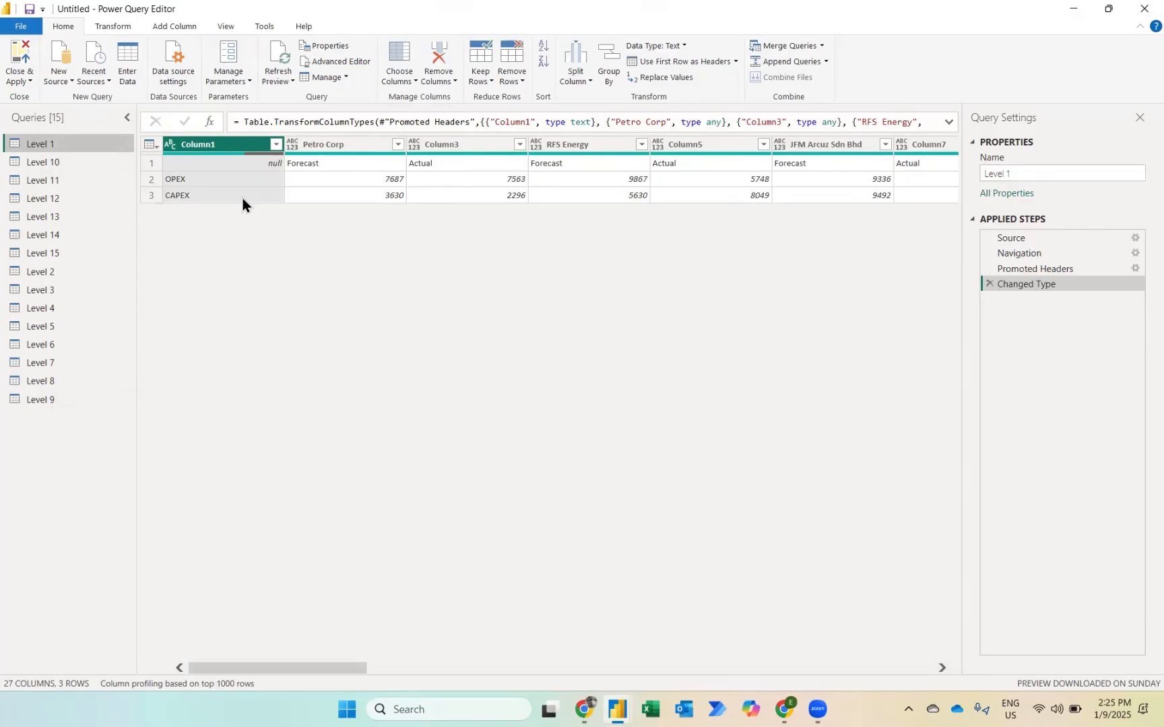
click(318, 151)
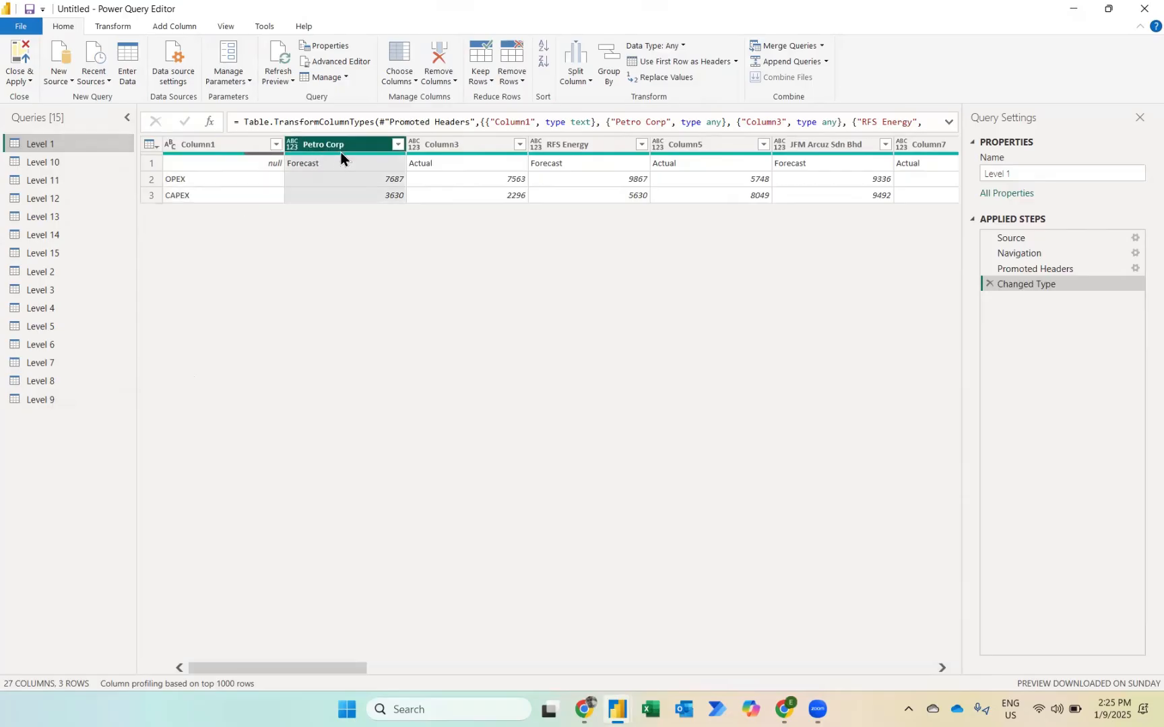
click(558, 145)
click(808, 143)
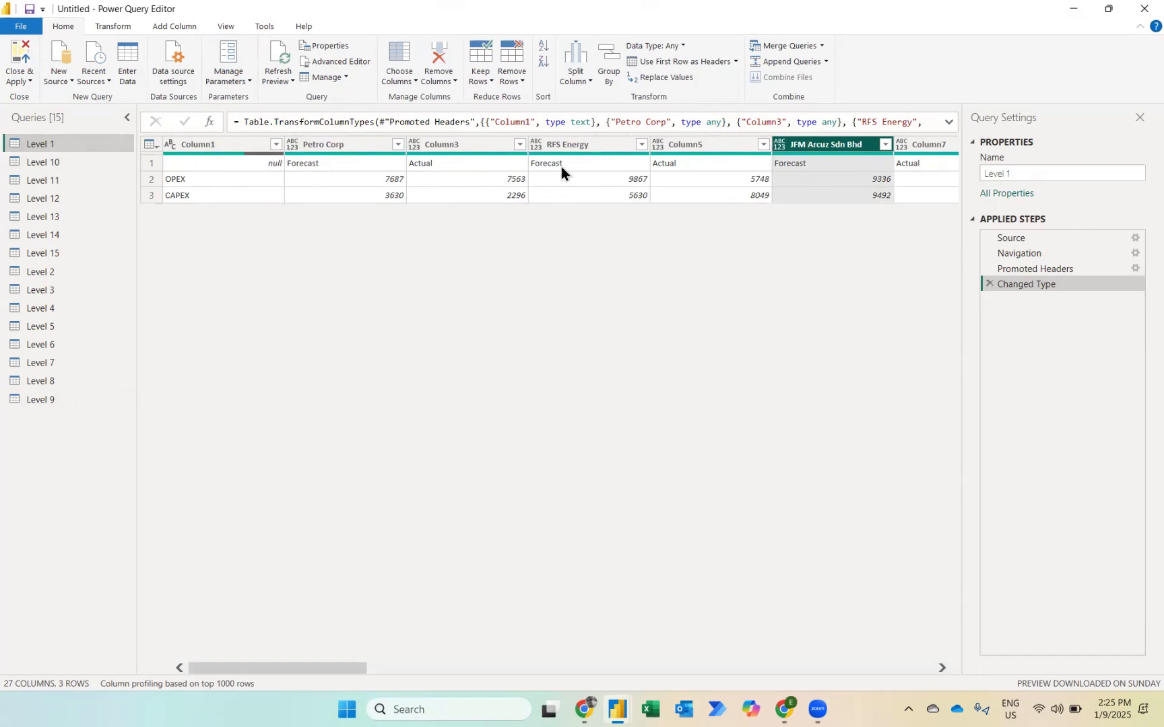
click(989, 283)
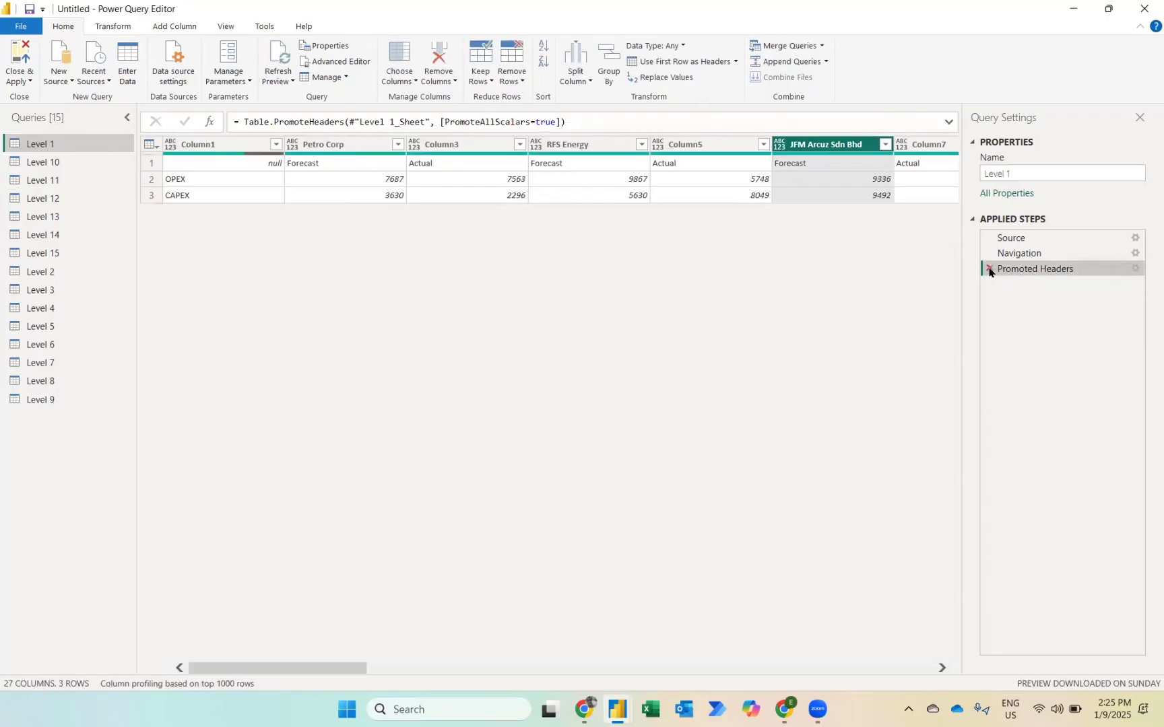
click(989, 268)
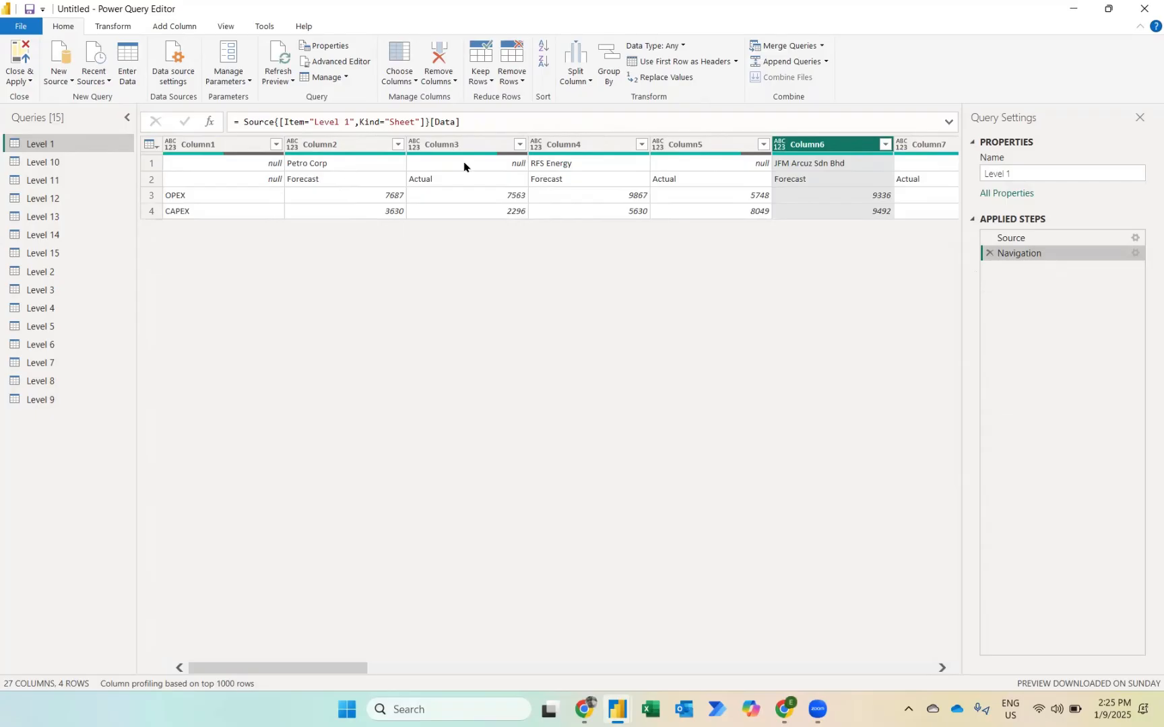
Step: Transpose the Level 1 table and compare it with the Navigation step
click(718, 164)
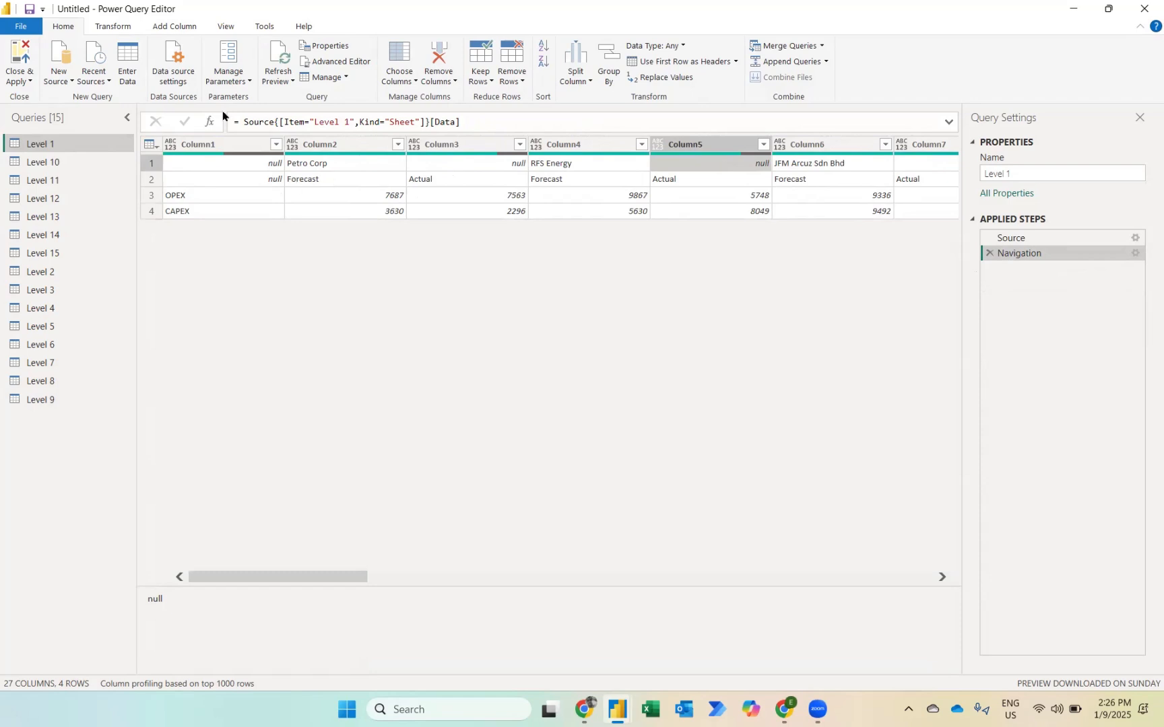
click(113, 26)
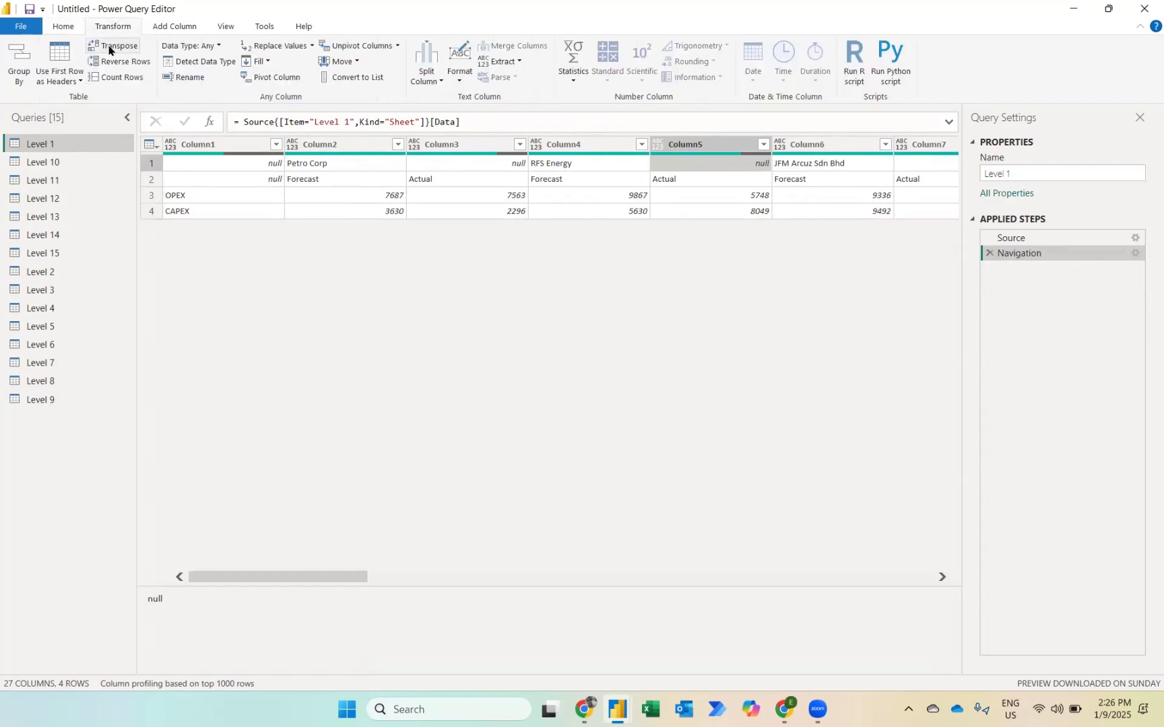
click(109, 46)
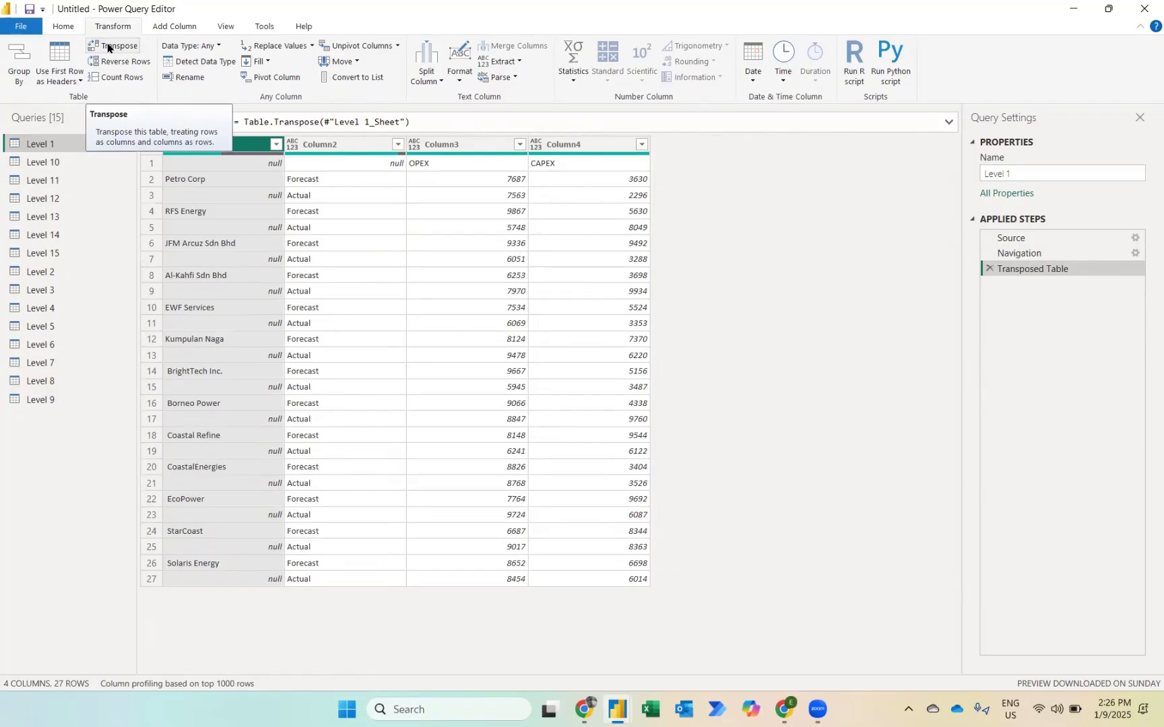
click(1022, 254)
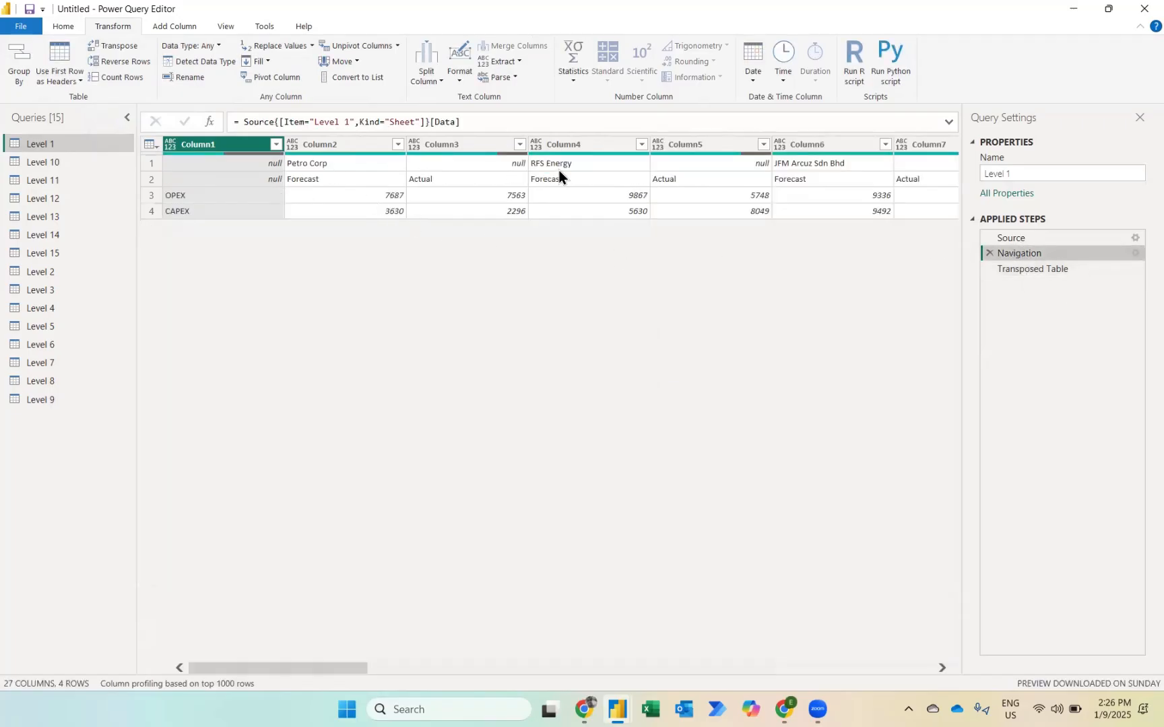
click(1033, 269)
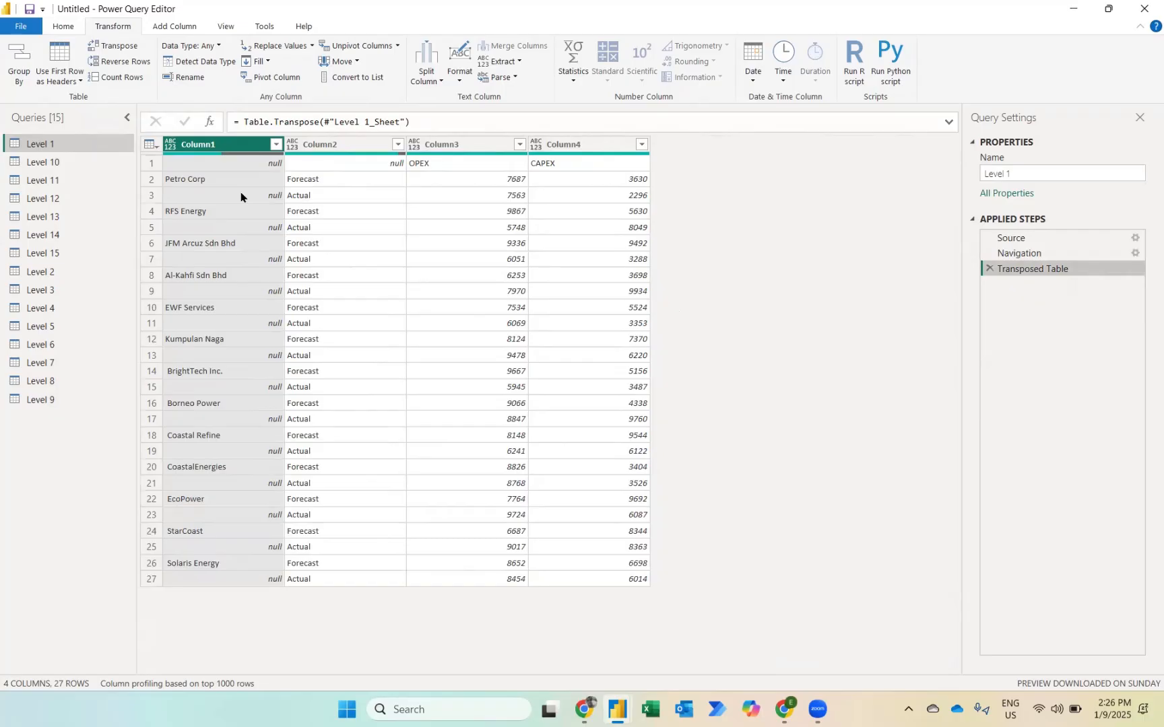
Step: Fill the company names down in Column1 and promote the first row to column headers
right_click(210, 145)
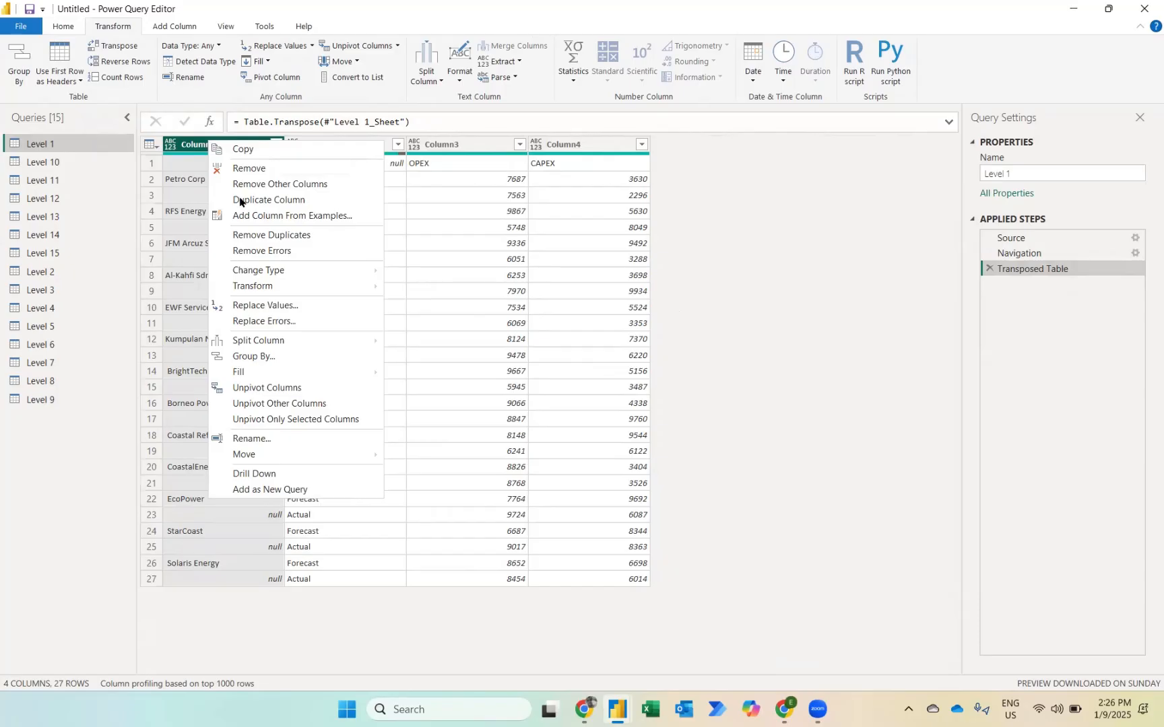
mouse_move(276, 372)
click(422, 376)
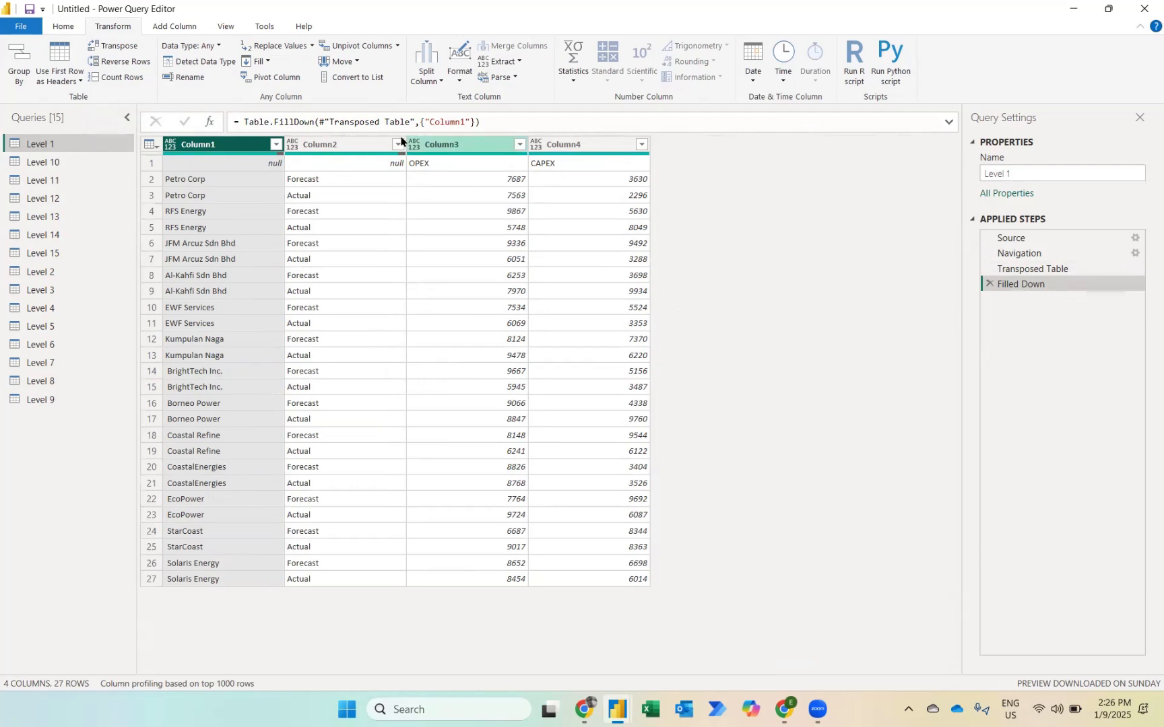
click(64, 26)
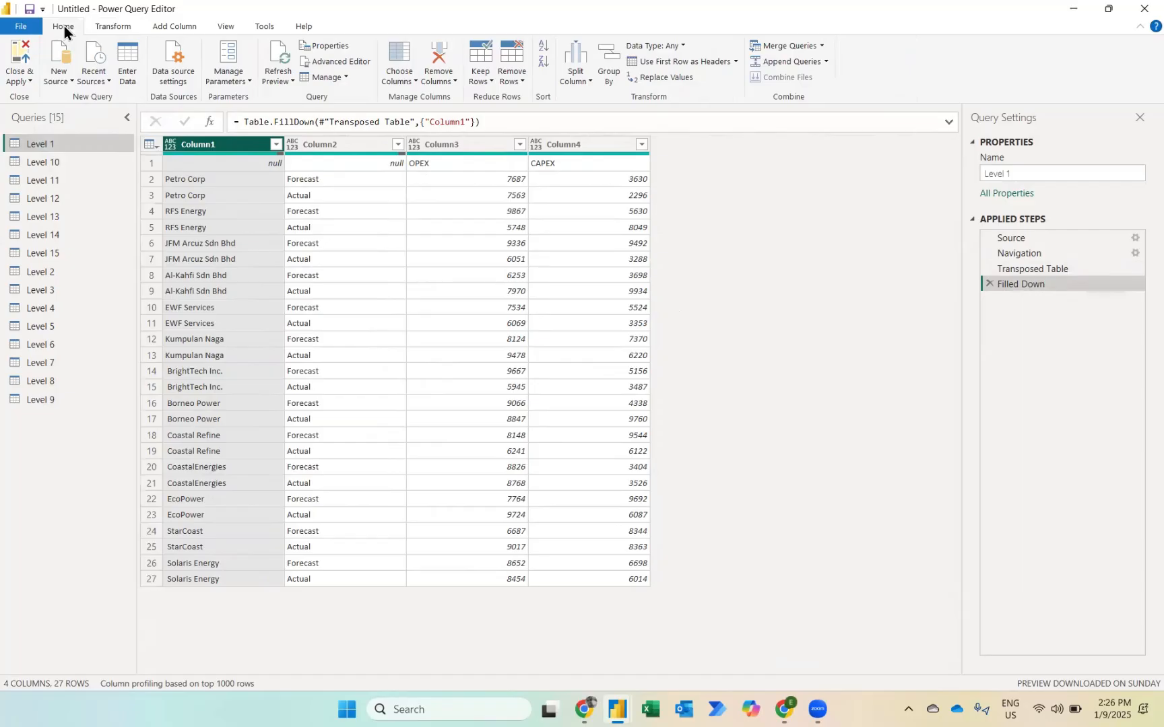
click(634, 62)
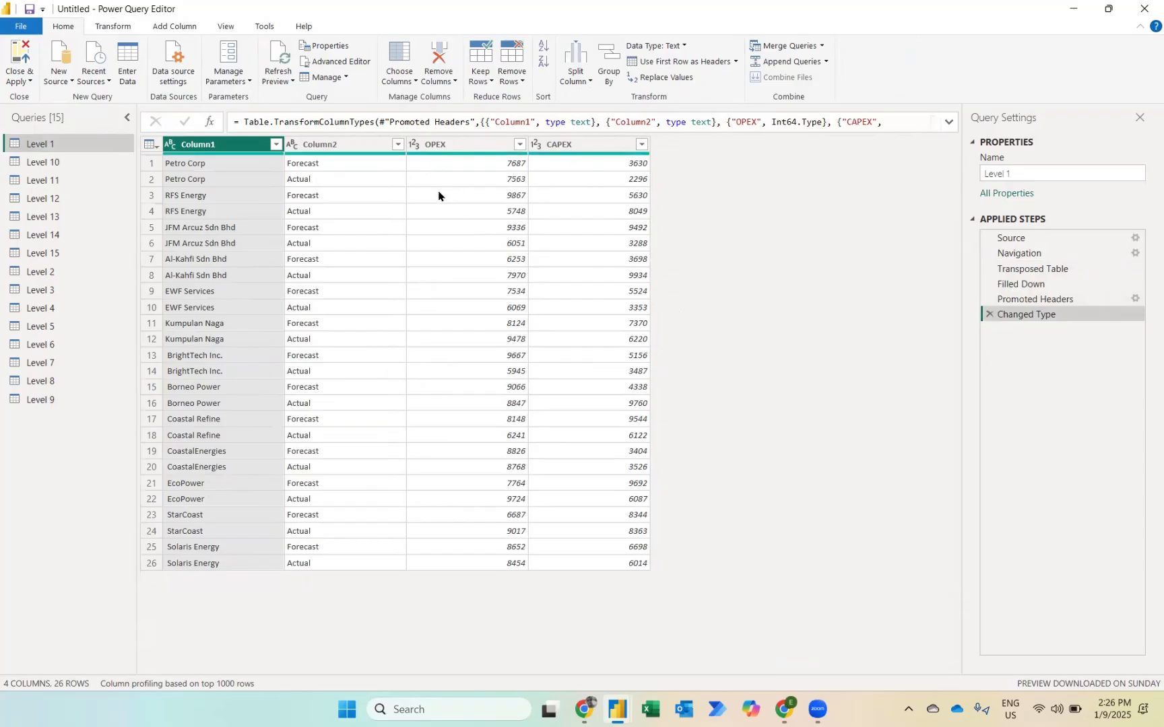
Step: Unpivot the OPEX and CAPEX columns and compare the result with the original table in the Navigation step
click(444, 144)
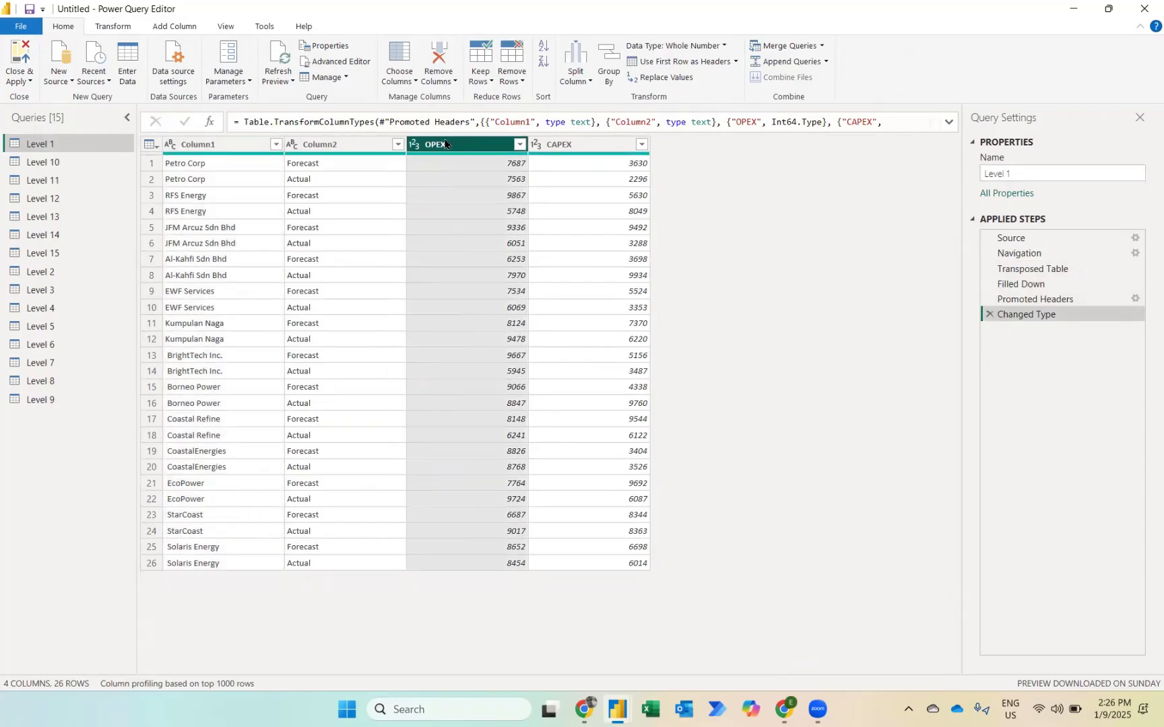
ctrl+click(578, 148)
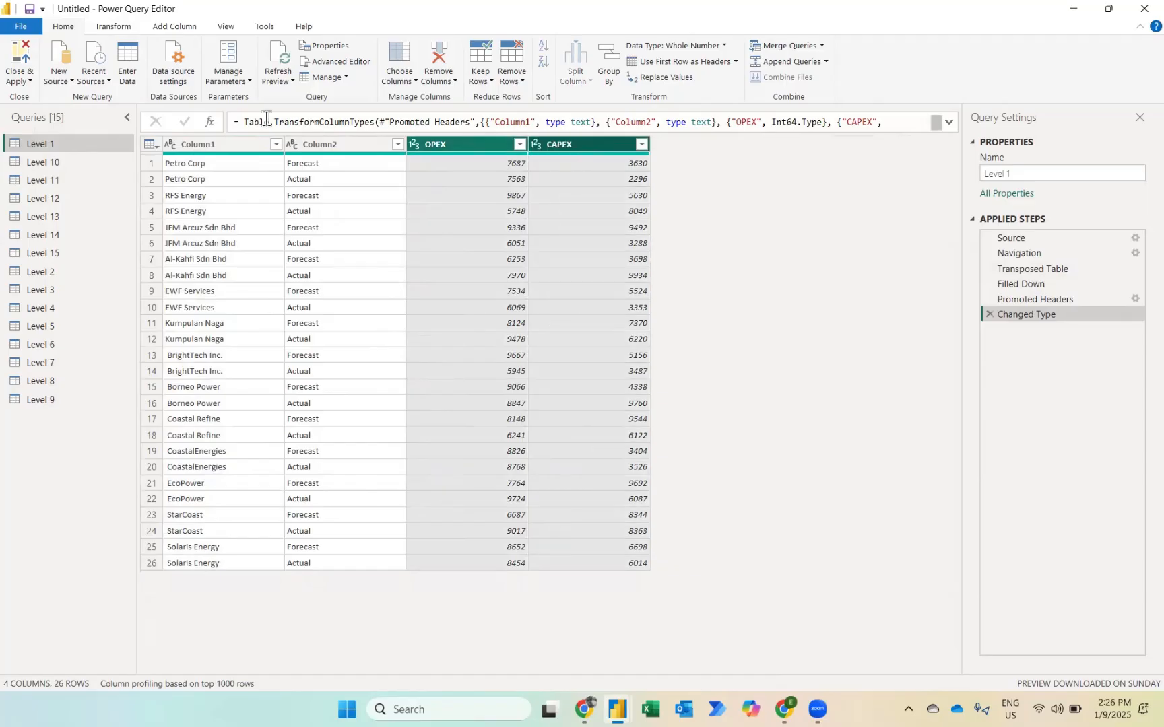
click(113, 27)
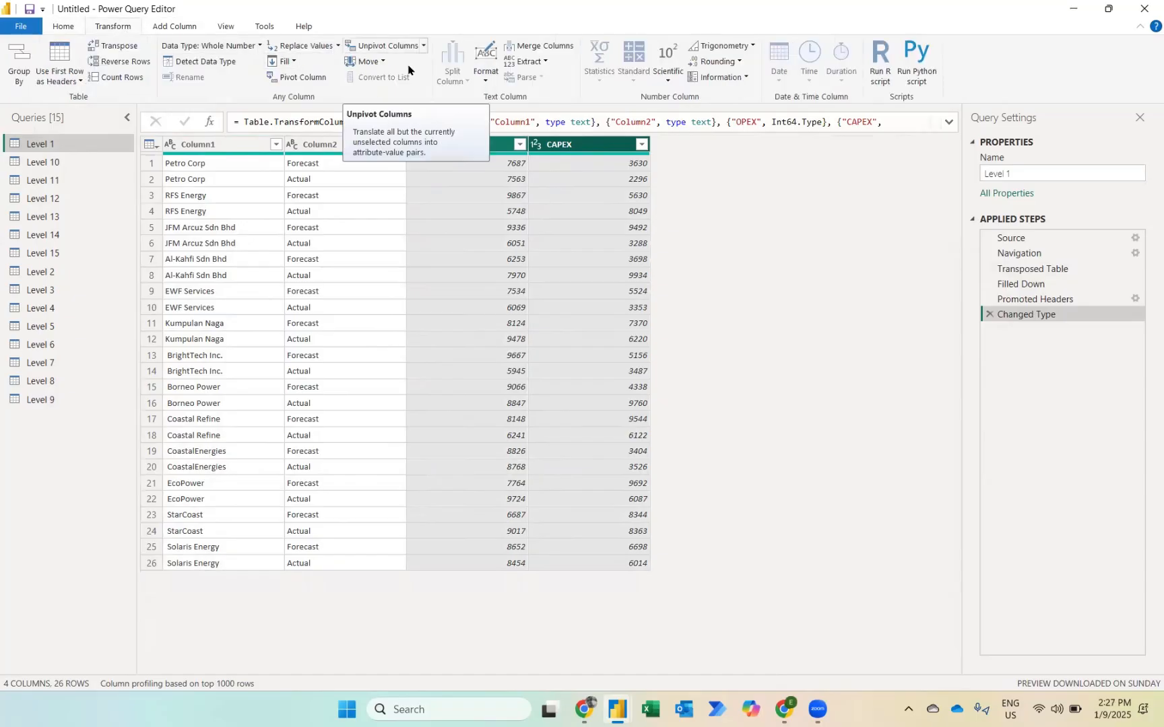
right_click(483, 145)
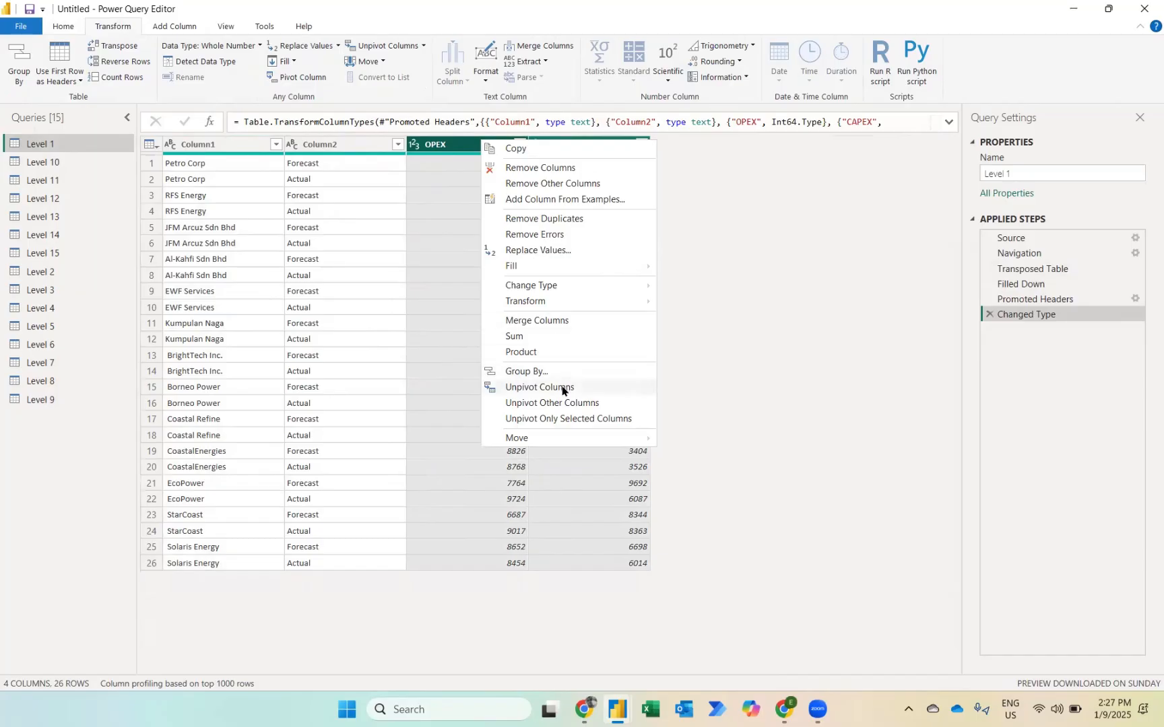
click(538, 387)
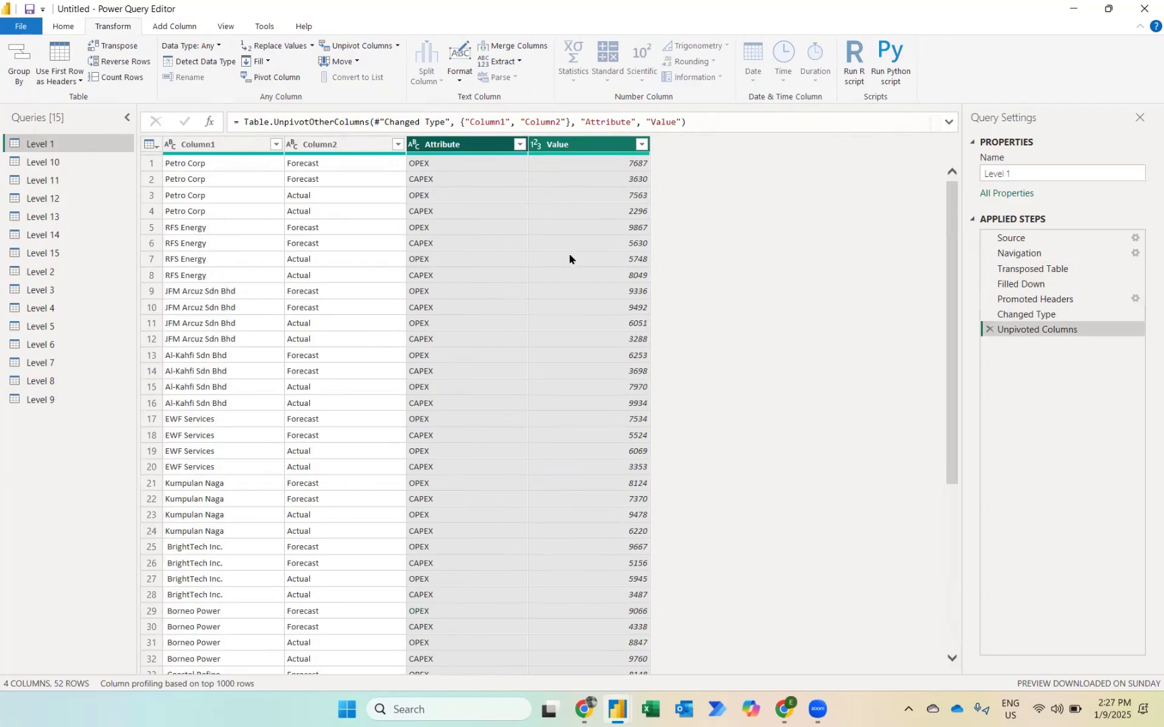
click(1021, 254)
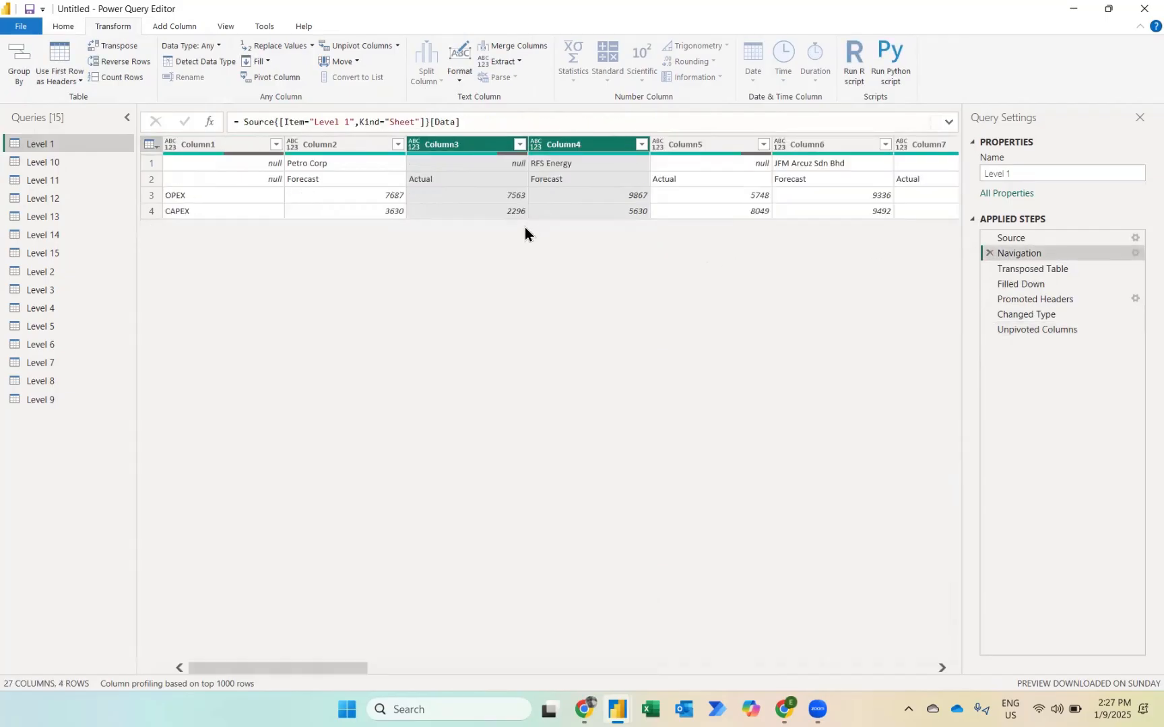
click(1039, 332)
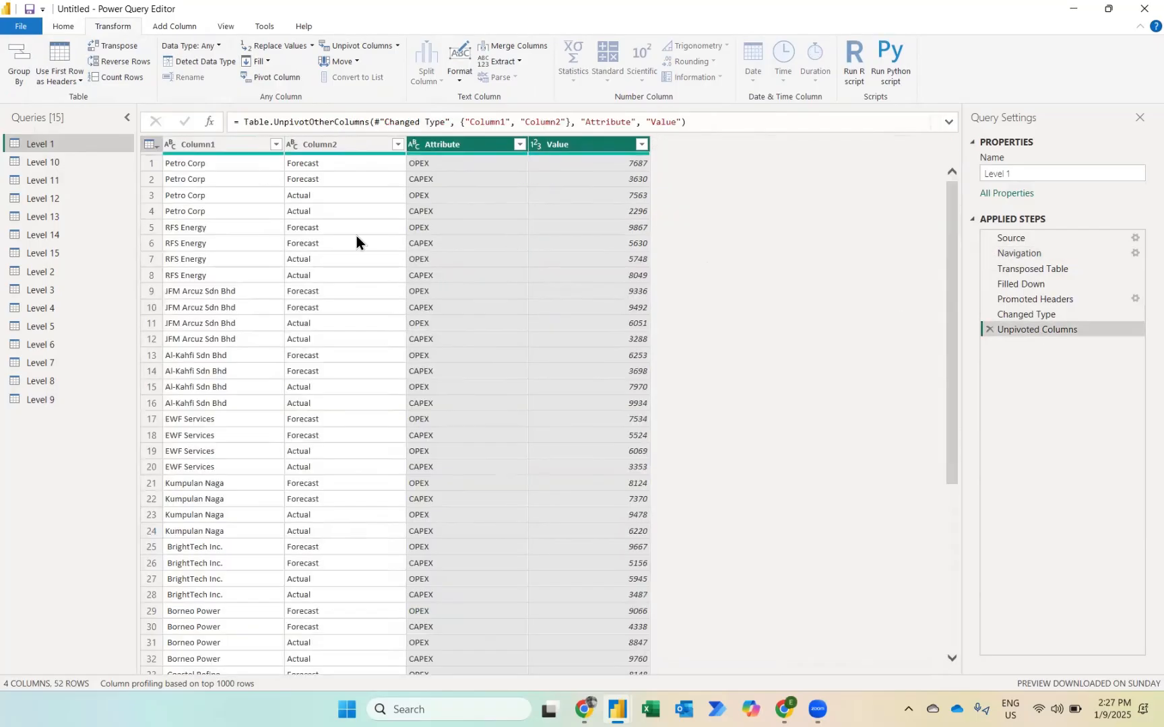
Step: Rename Column1 of the Level 1 query to Company
double_click(208, 142)
key(Caps_Lock)
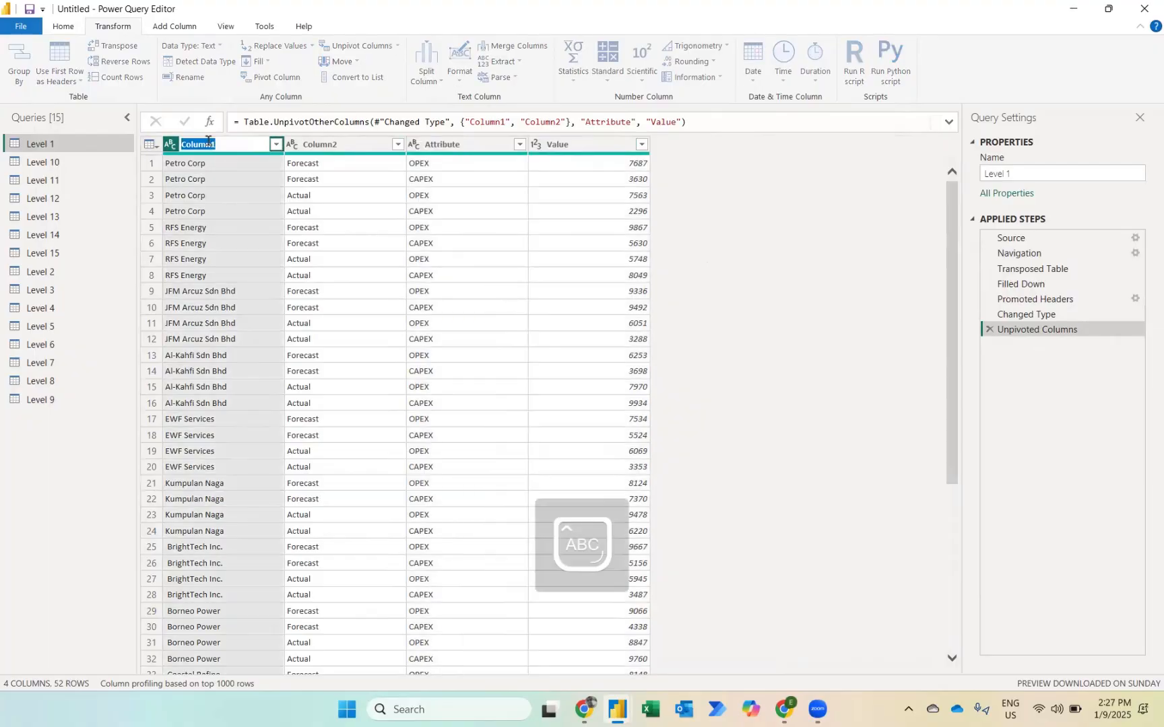
text(C)
key(Caps_Lock)
text(ompany)
key(Return)
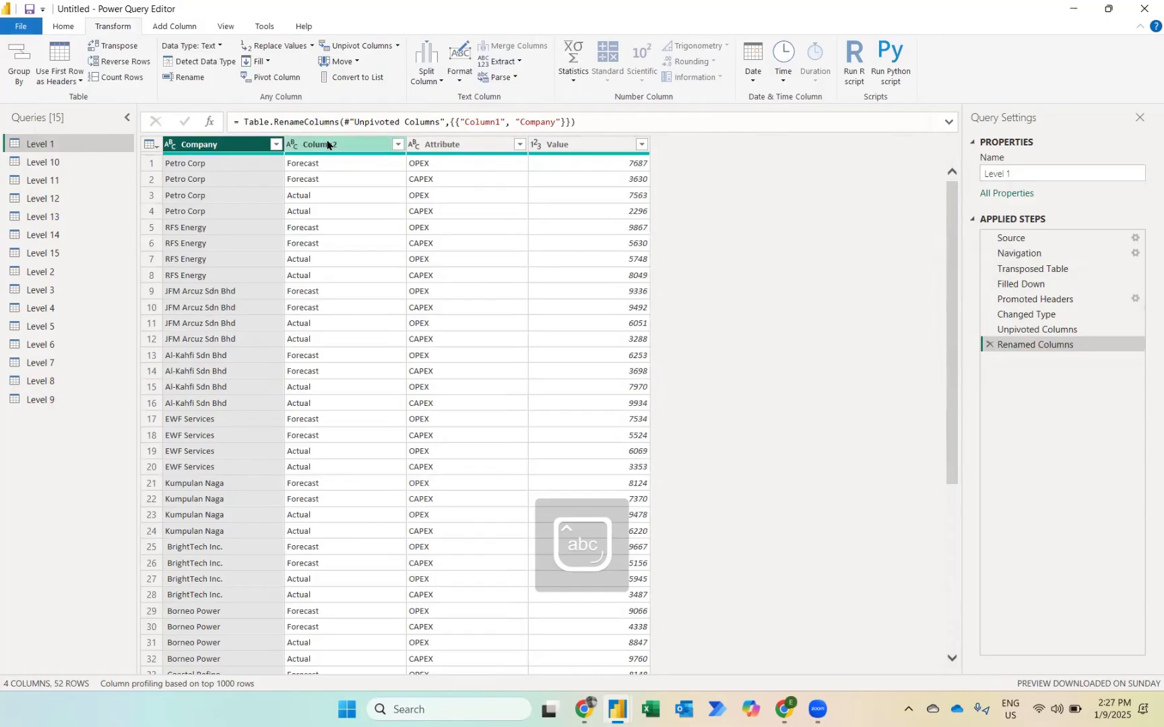
Step: Rename Column2, which holds Forecast and Actual, to Type
double_click(327, 142)
key(Caps_Lock)
text(T)
key(Caps_Lock)
text(ype)
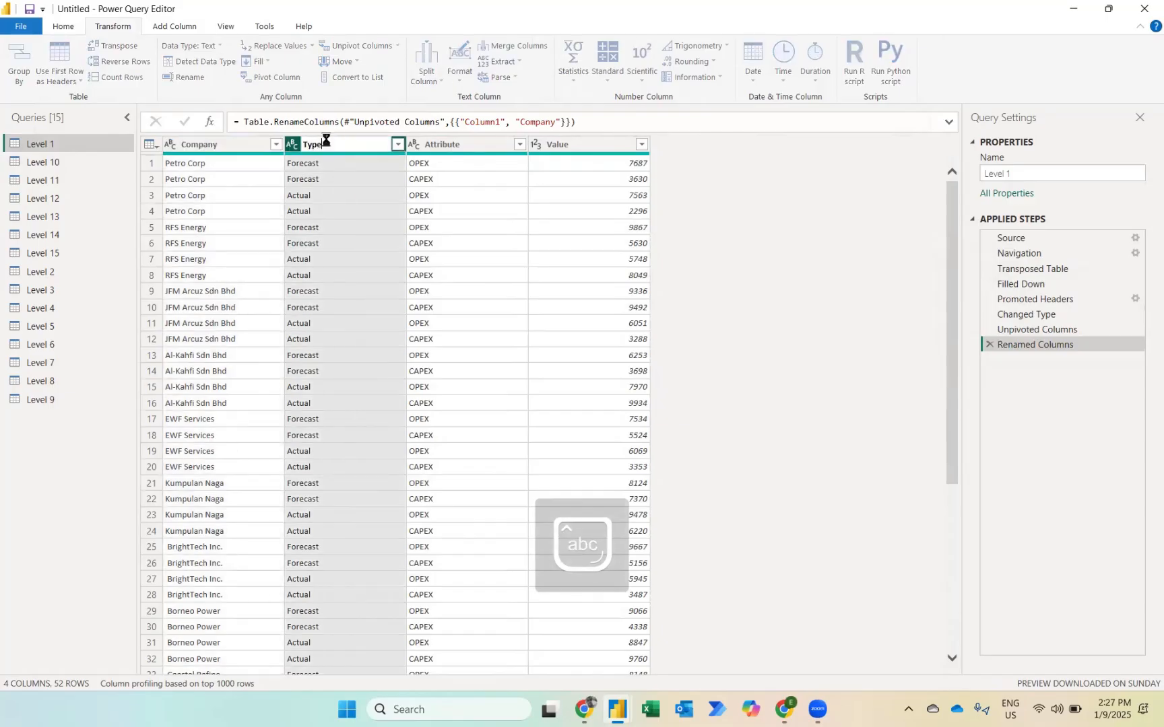
key(Return)
Step: Rename the Attribute column, which holds OPEX and CAPEX, to Expenses
click(457, 144)
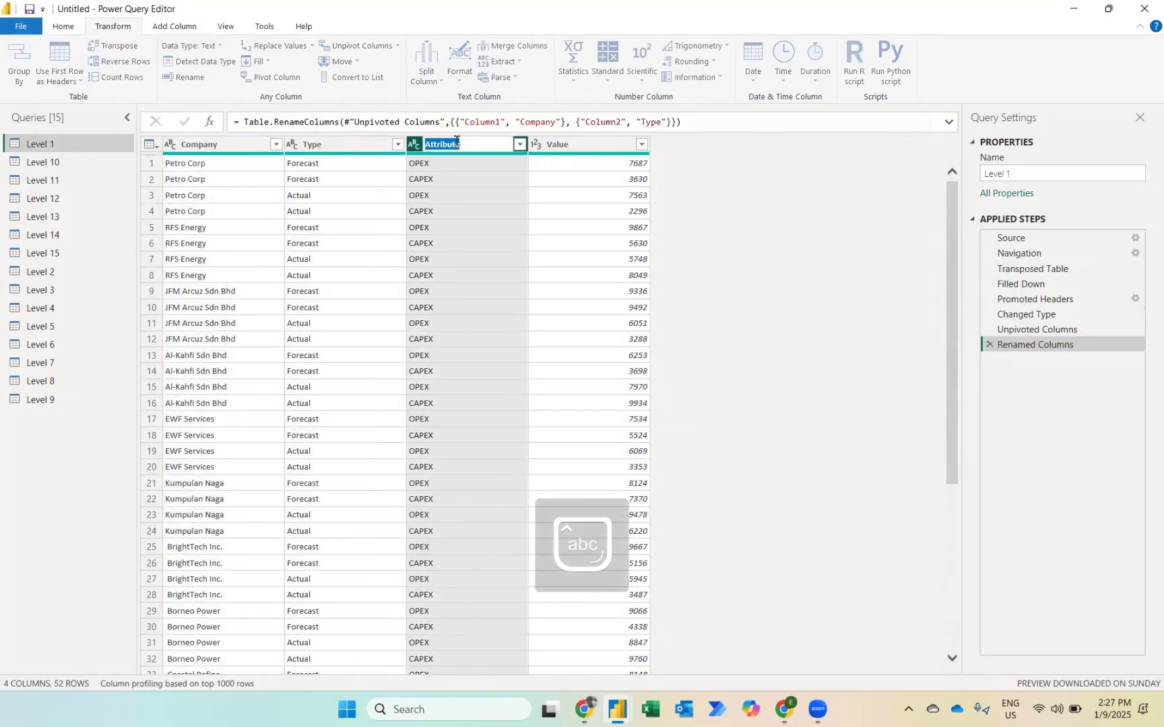
key(Caps_Lock)
double_click(456, 143)
text(E)
key(Caps_Lock)
text(xpens)
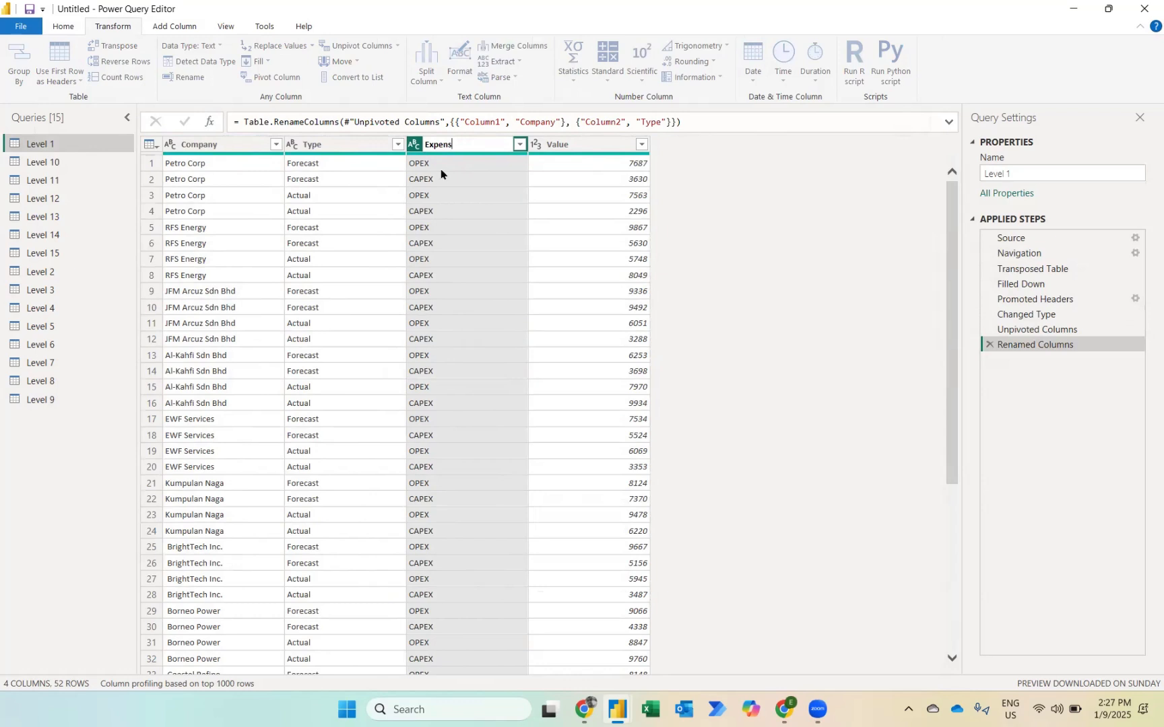
text(es)
key(Return)
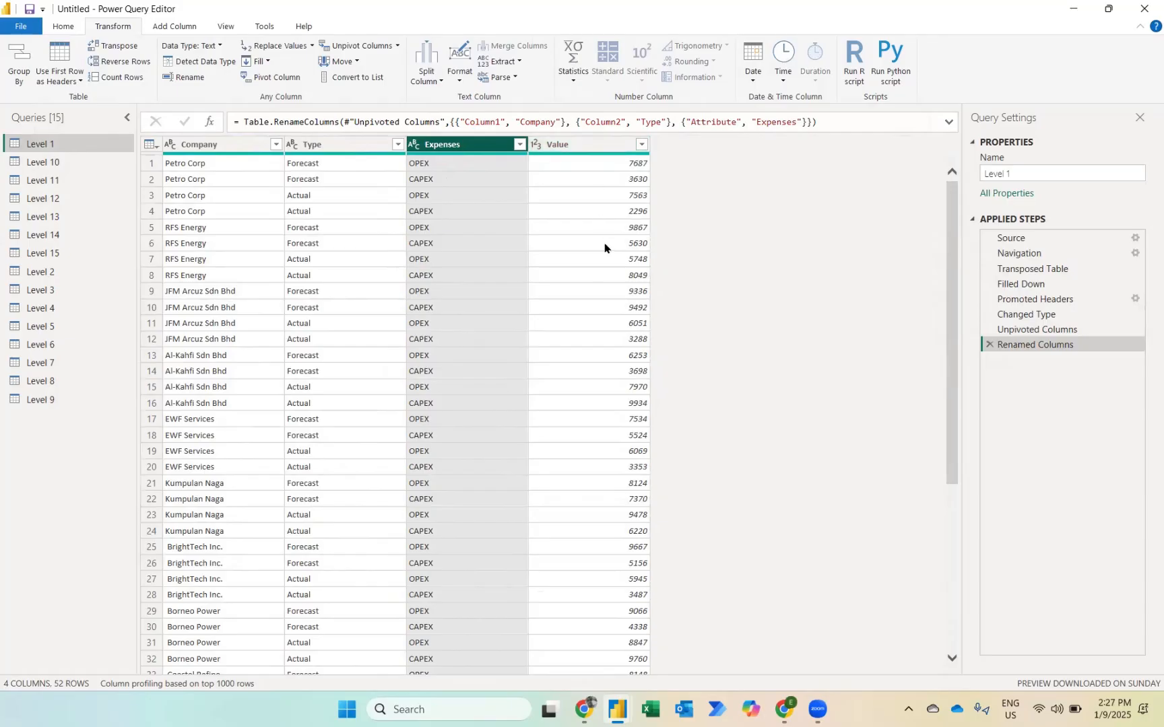
Step: Remove Column1, which holds only the sheet titles, from the Level 2 query
click(38, 276)
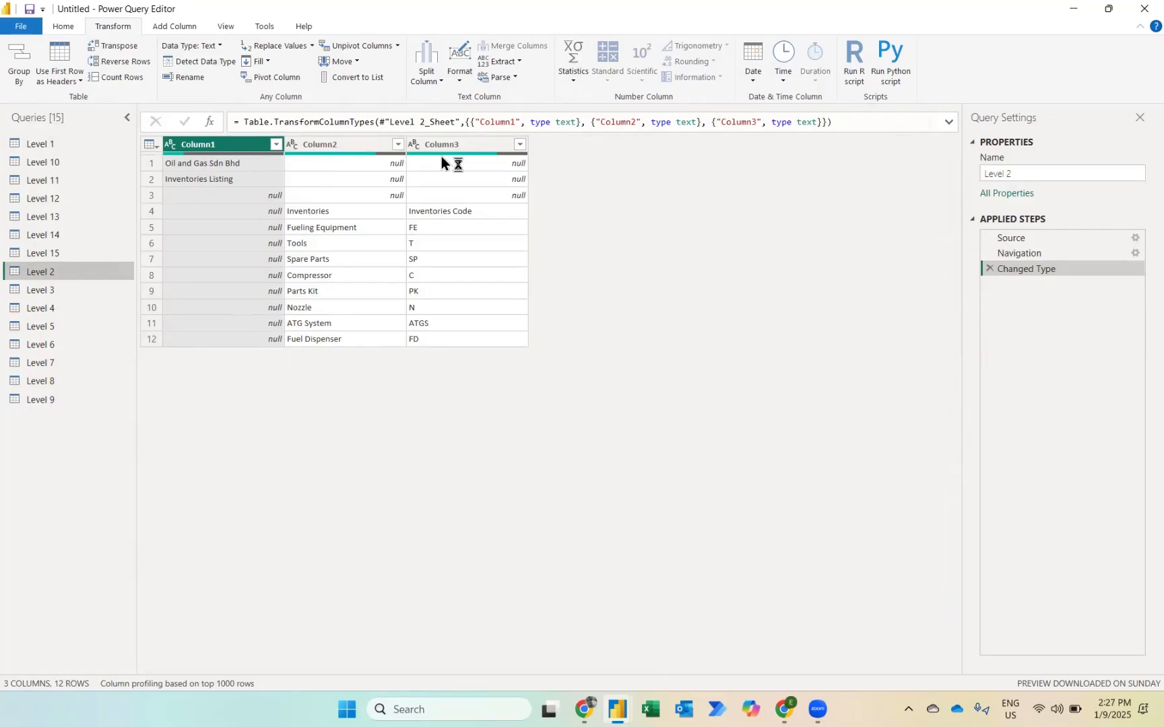
right_click(224, 147)
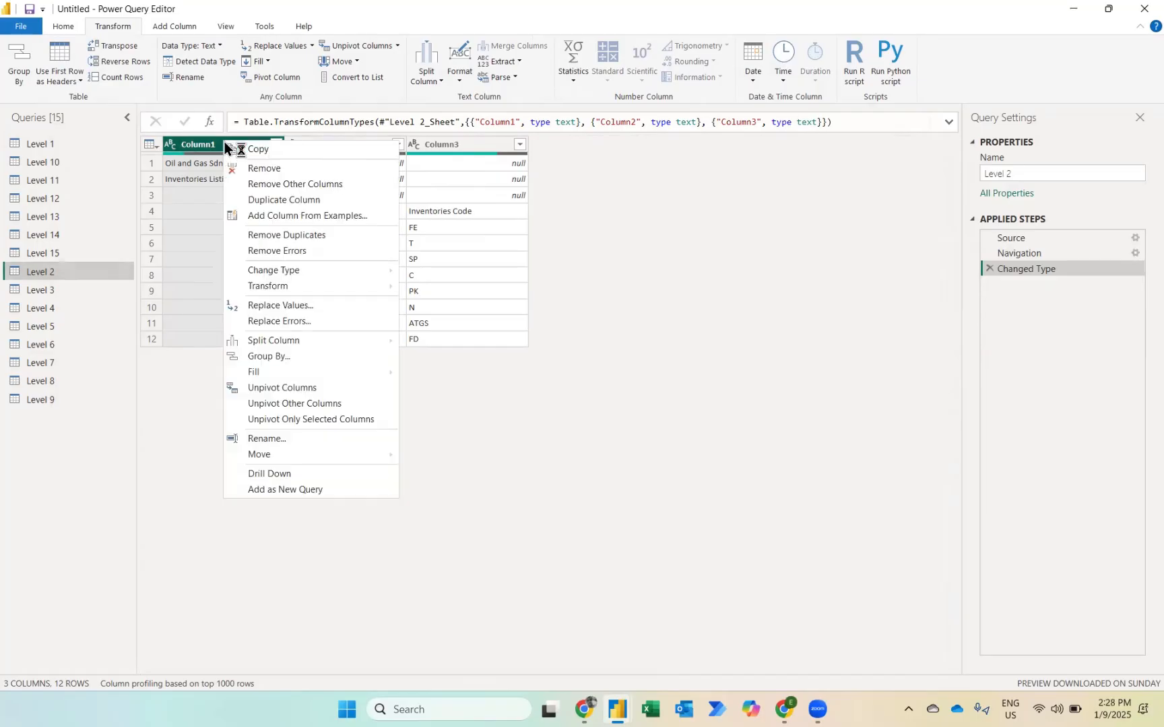
click(264, 169)
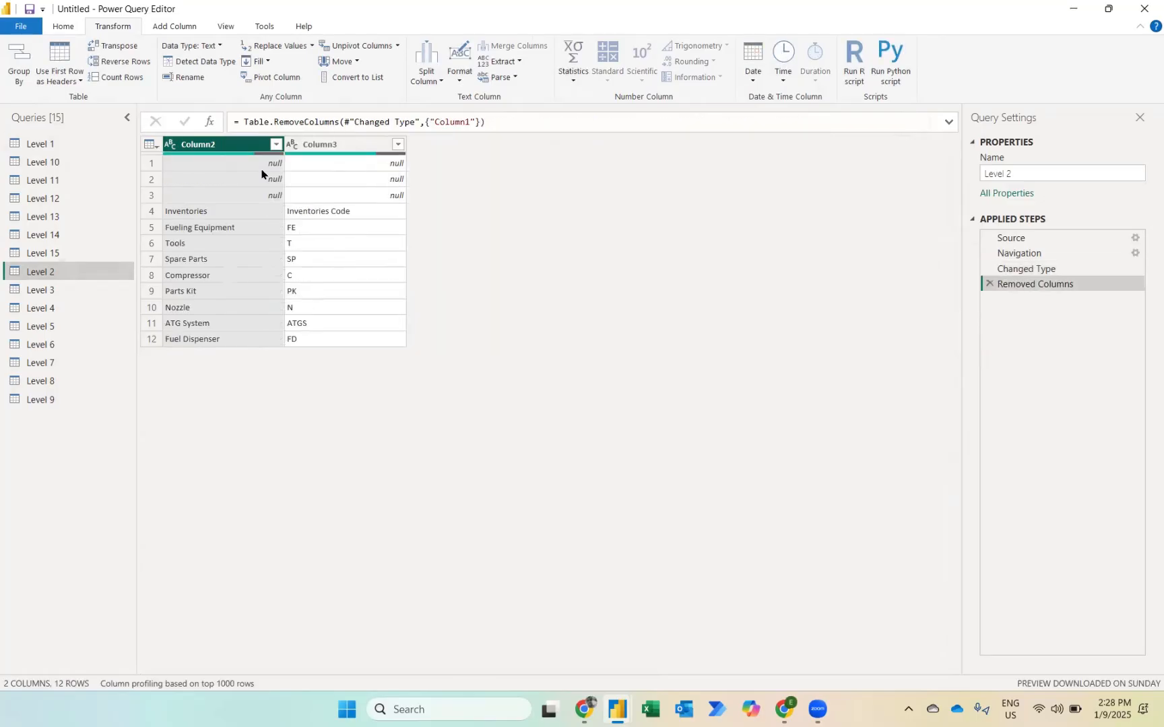
Step: Remove the blank rows from the Level 2 query and use its first row as headers
click(149, 163)
click(148, 180)
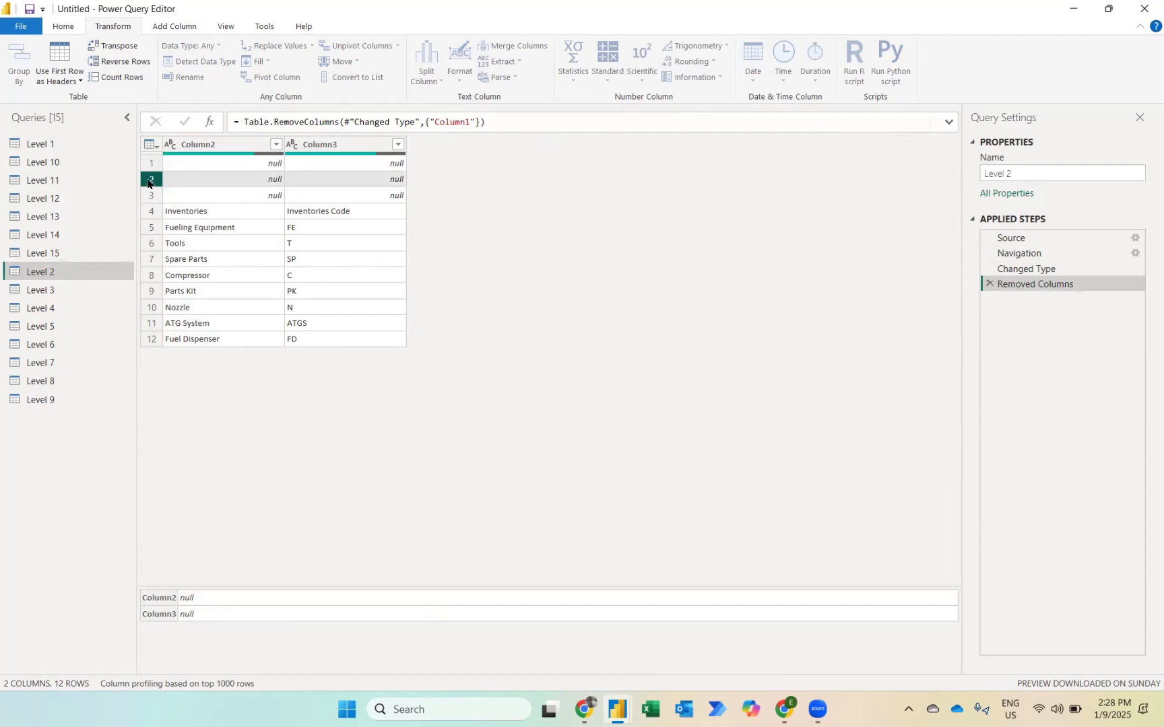
click(149, 195)
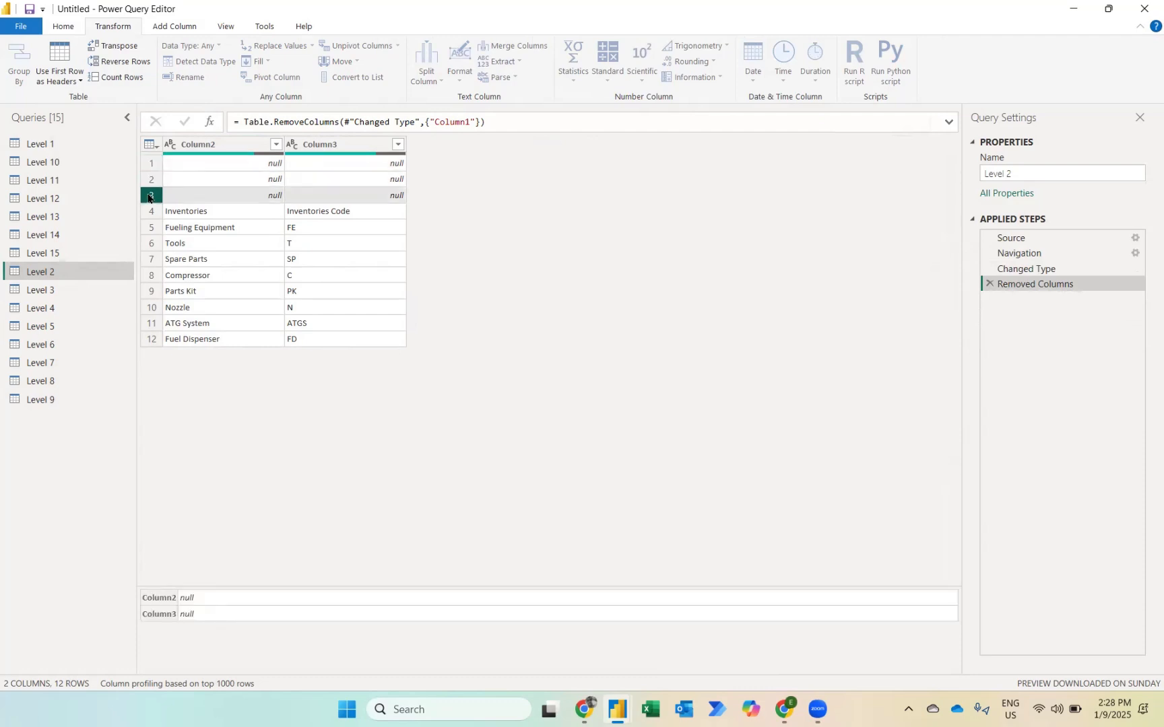
click(63, 27)
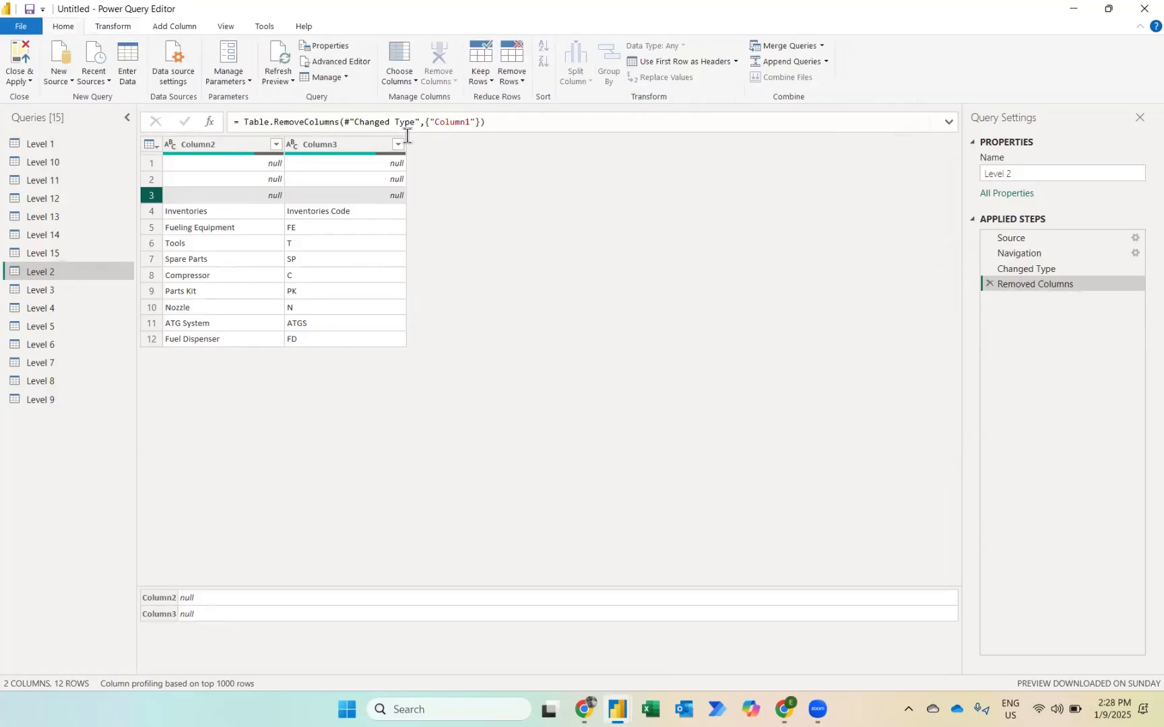
click(516, 82)
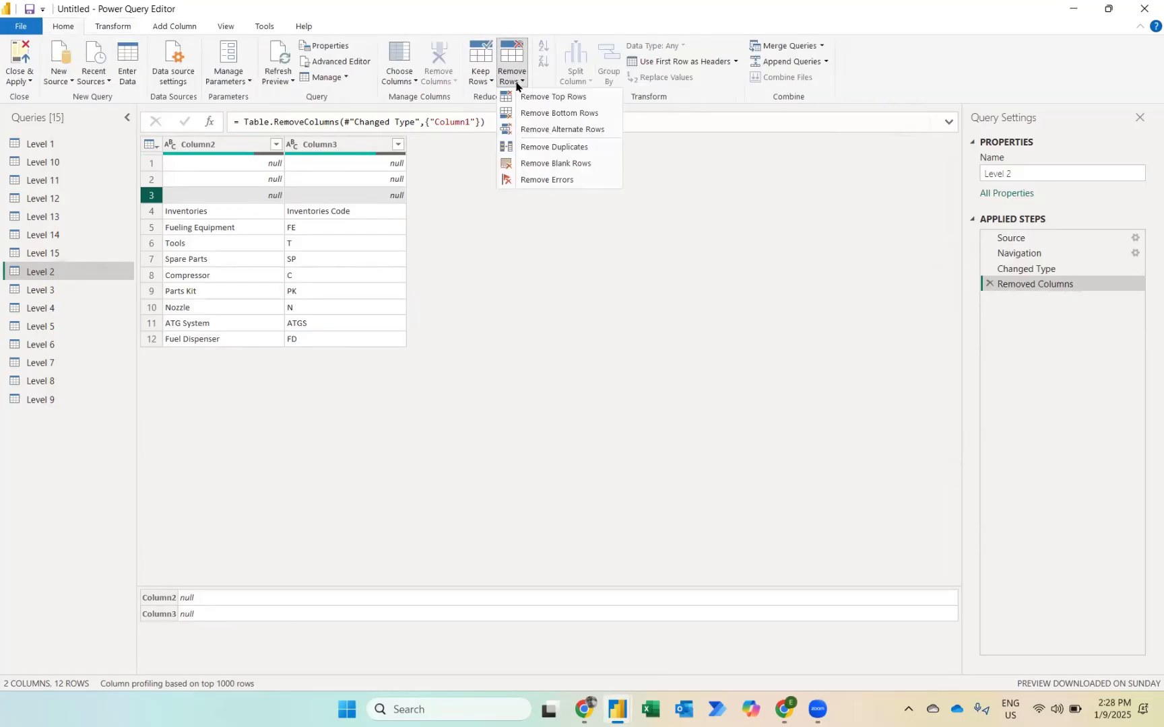
click(555, 164)
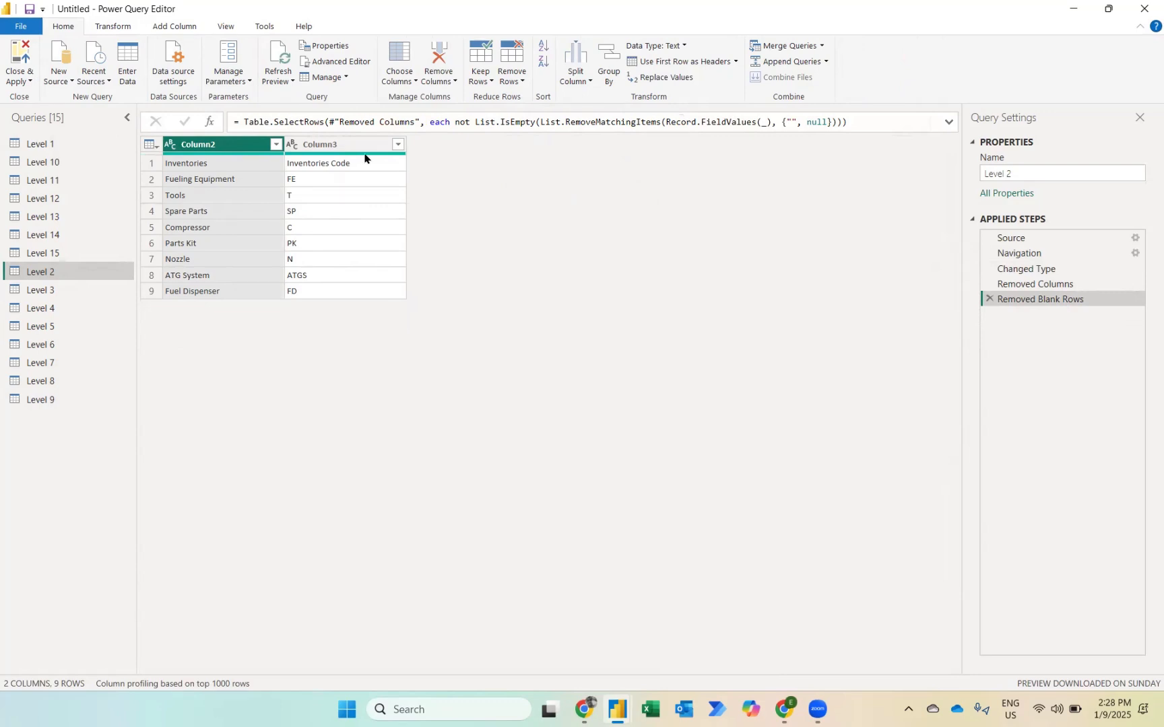
click(663, 61)
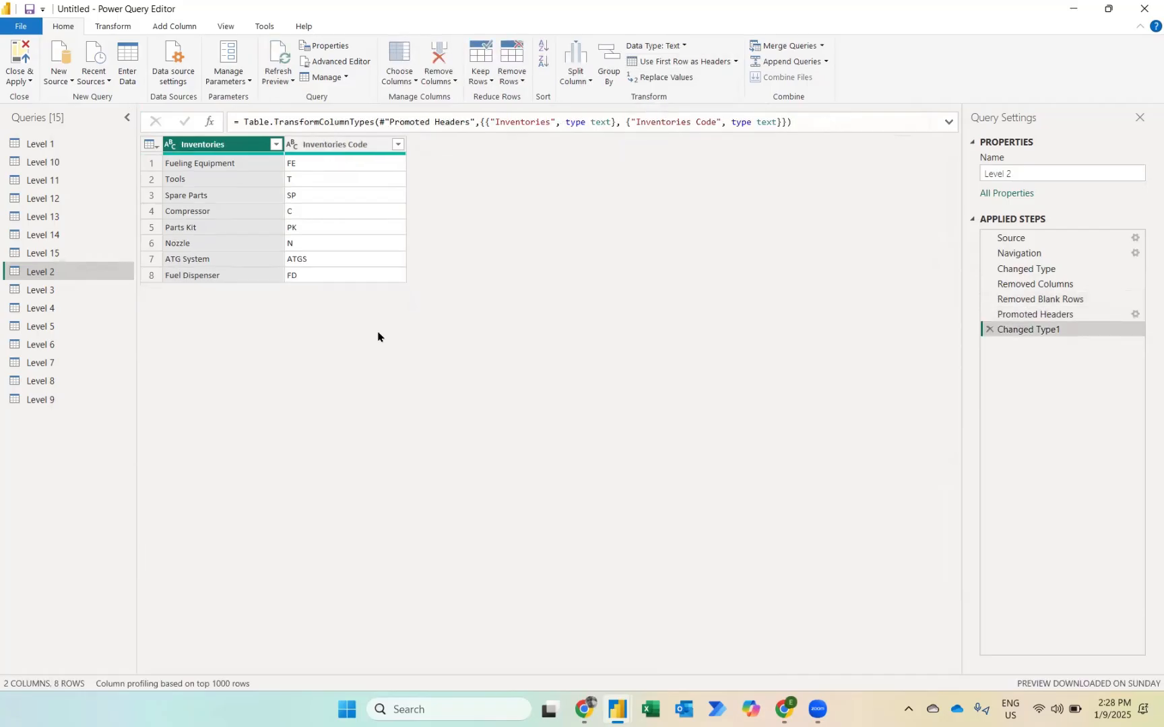
Step: Remove the blank rows from the Level 3 query and promote its first row to headers
click(61, 290)
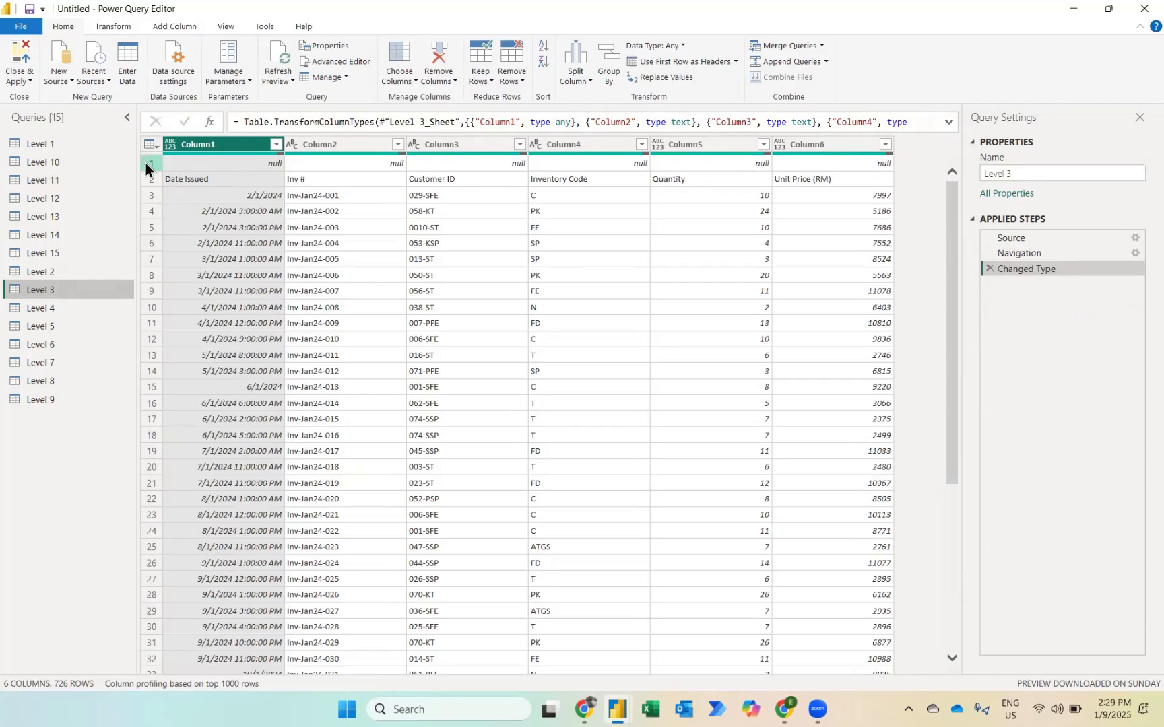
click(510, 80)
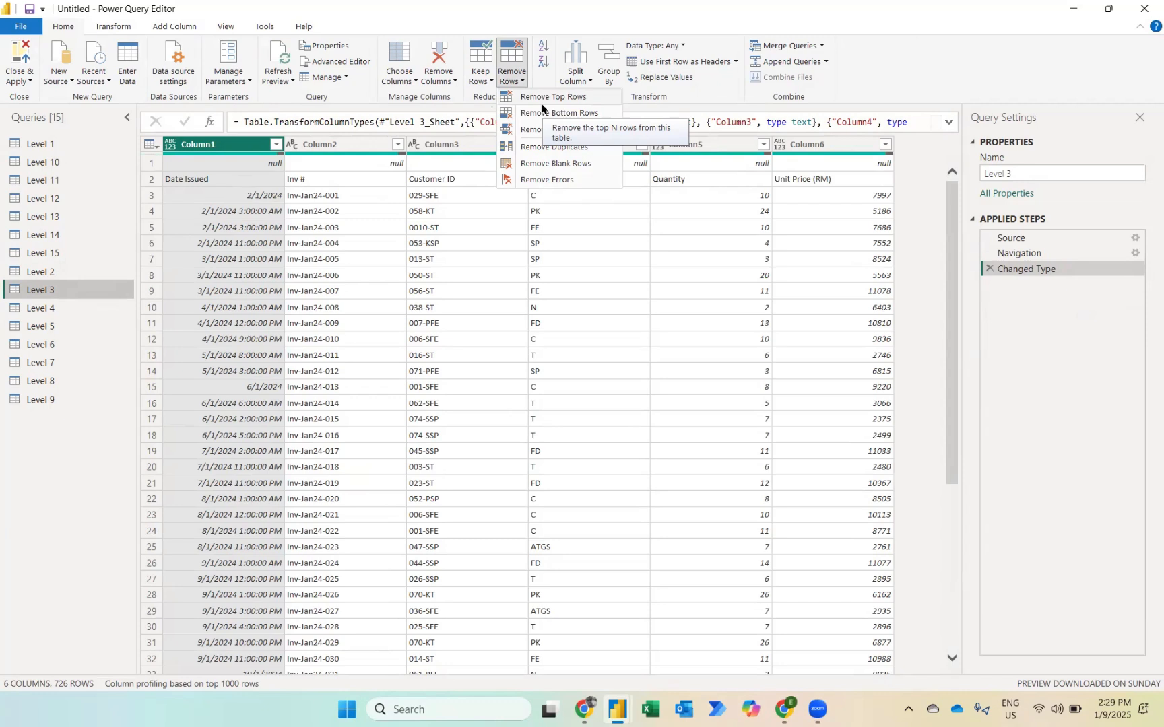
click(554, 164)
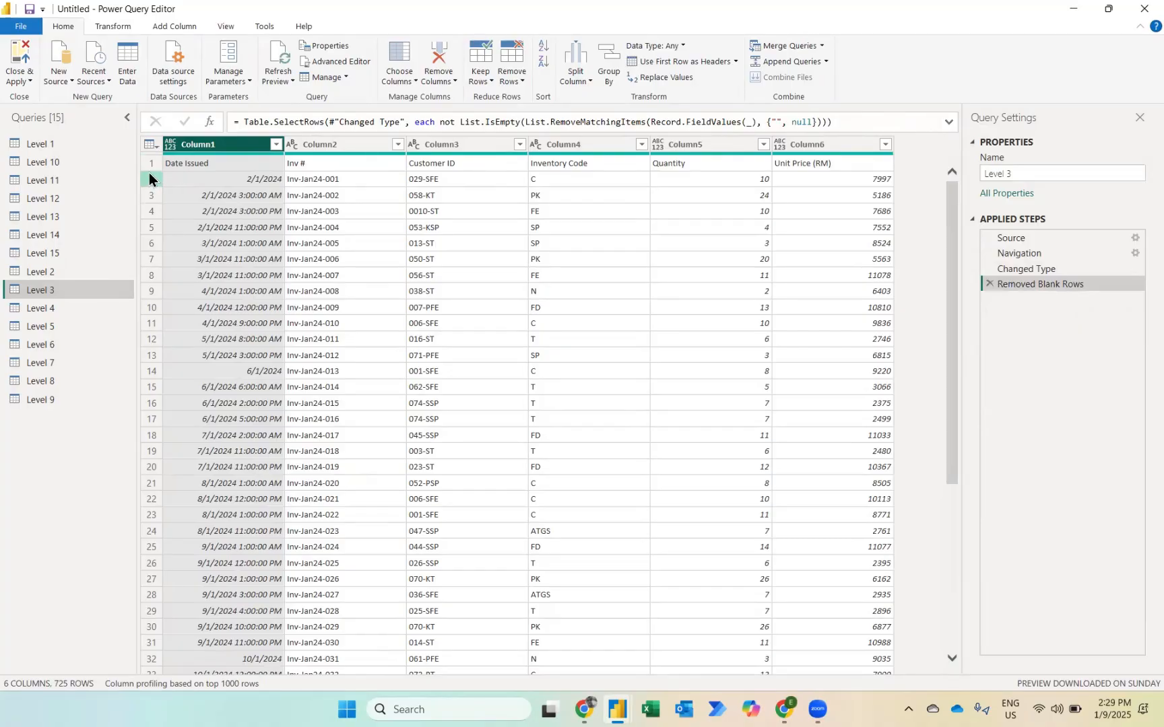
click(647, 62)
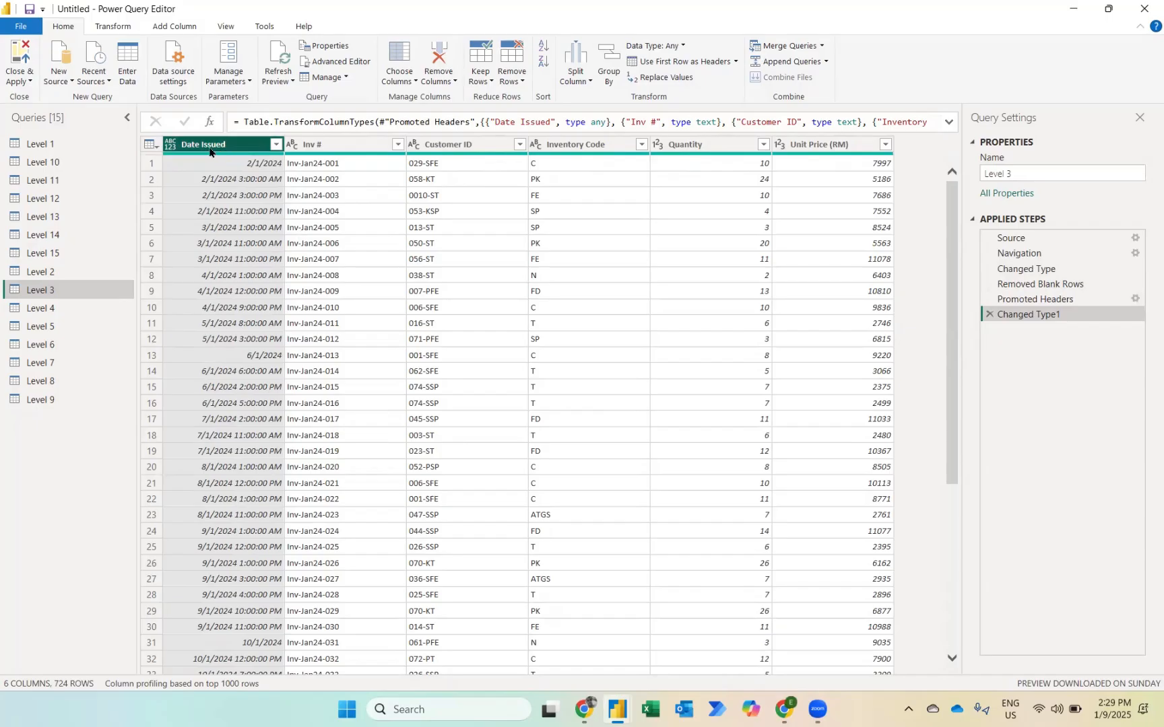
Step: Review the data types of the Level 3 columns and change Date Issued to the Date type
click(295, 145)
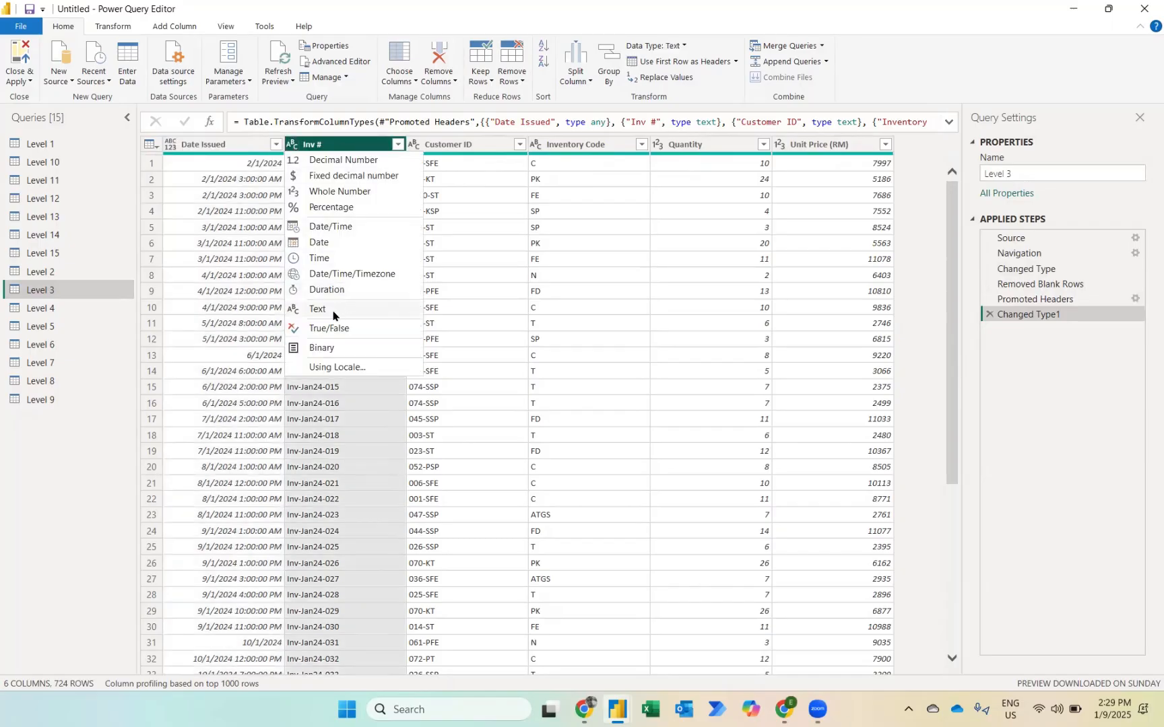
click(778, 145)
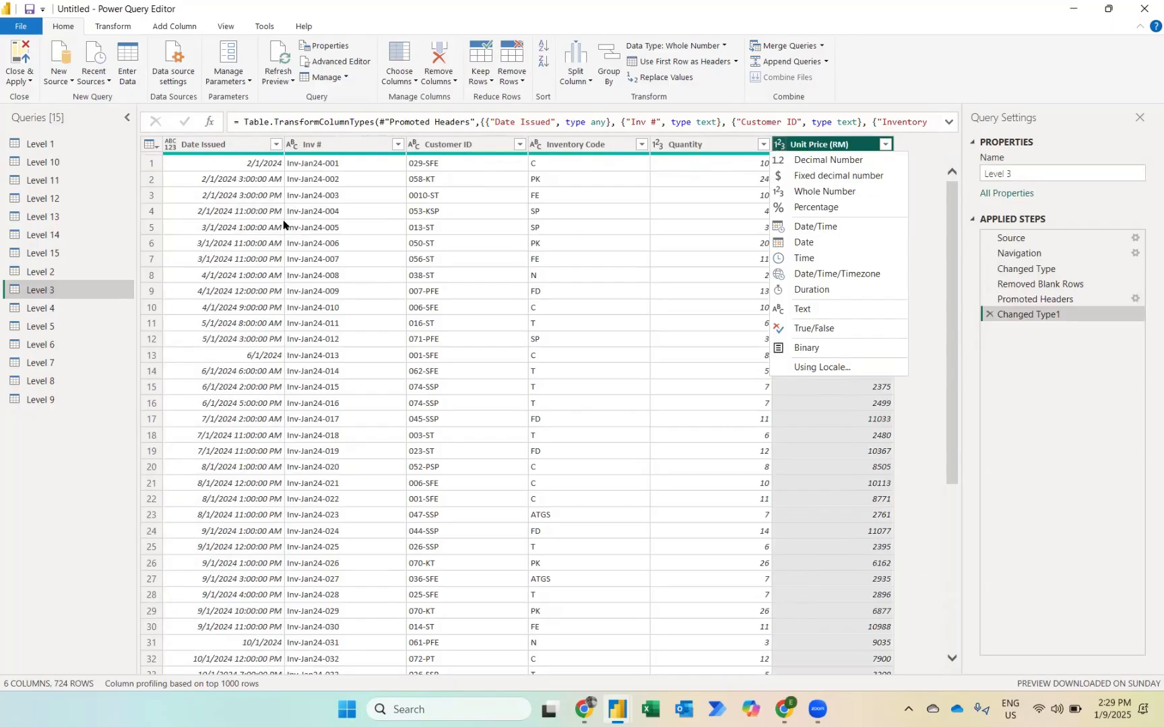
click(196, 145)
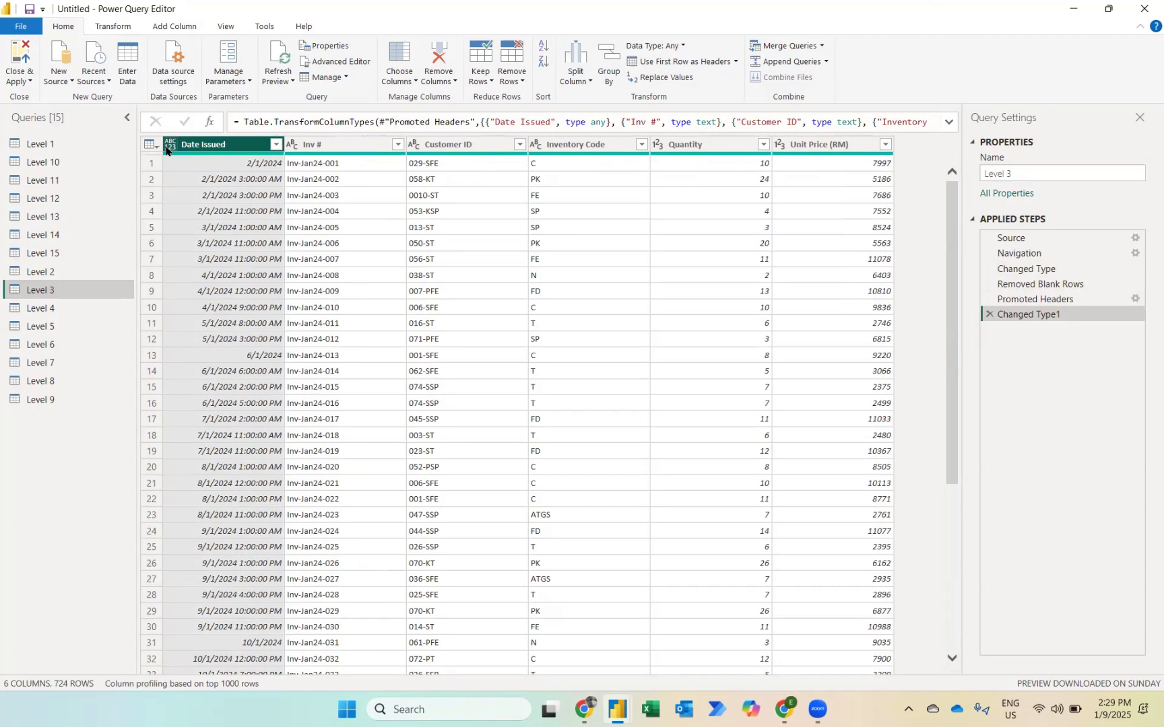
click(167, 148)
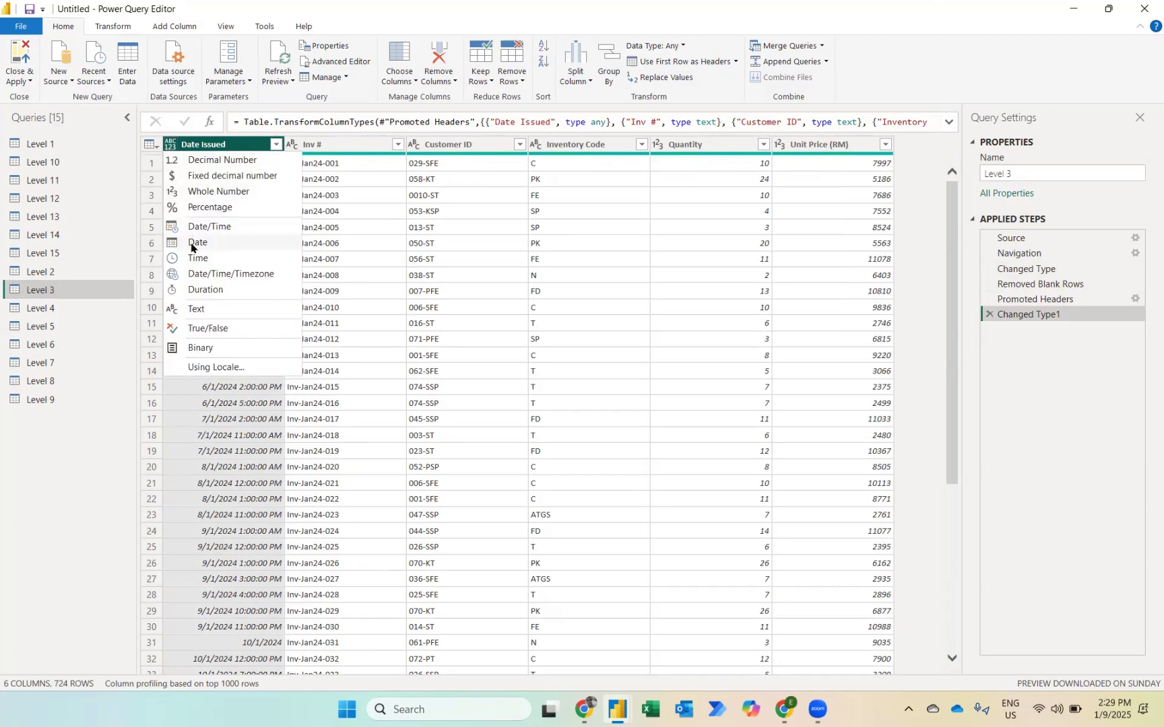
click(239, 405)
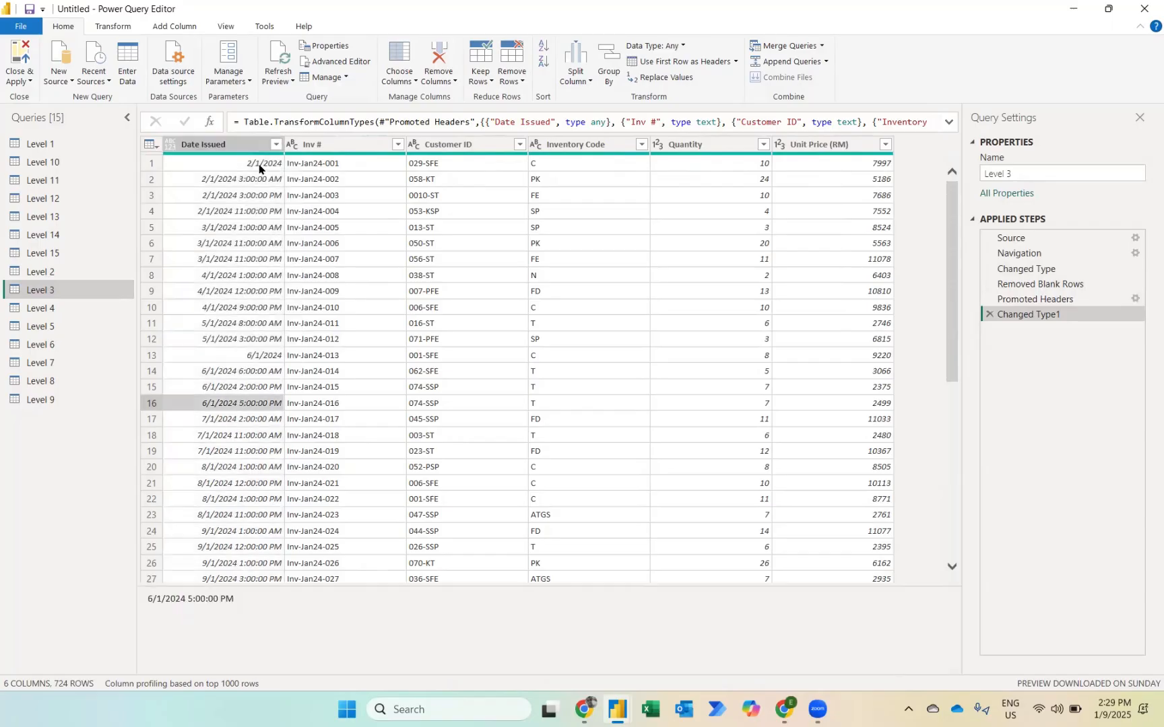
click(249, 180)
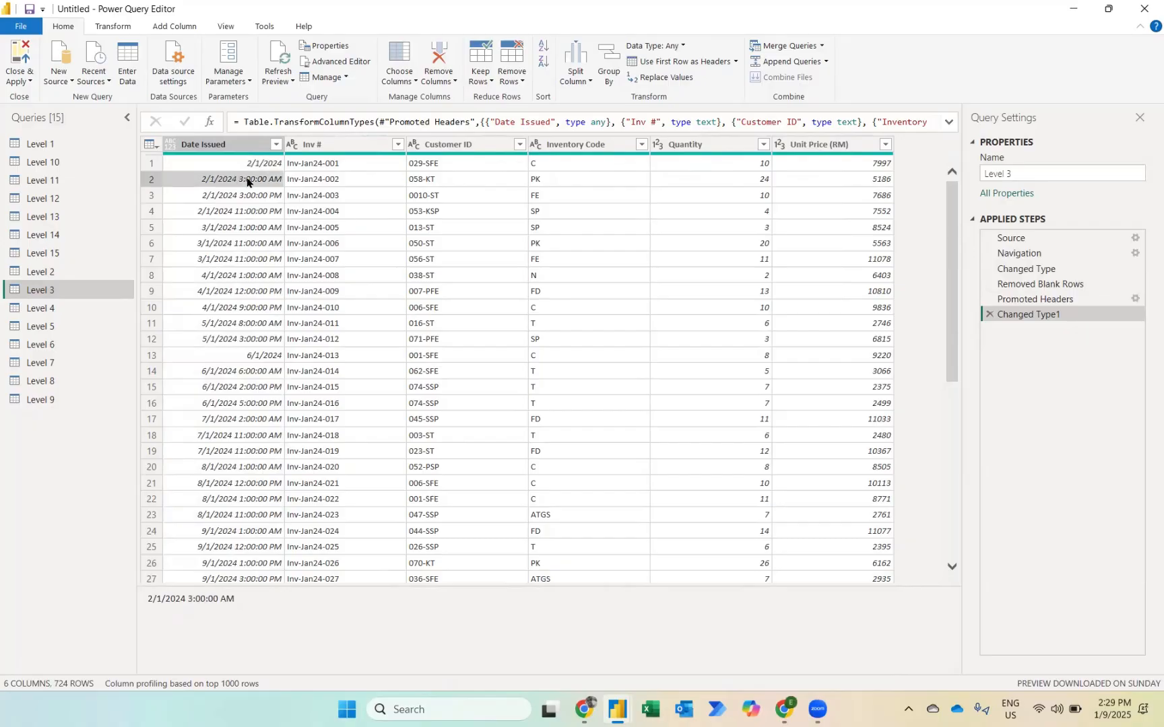
click(226, 217)
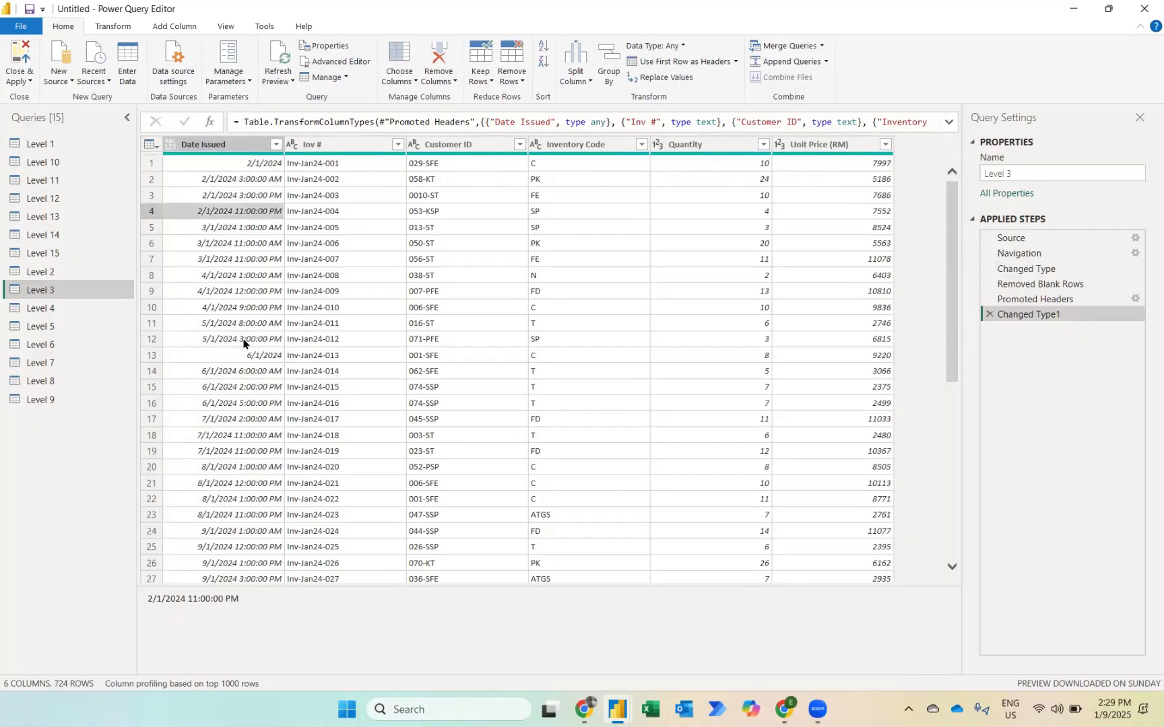
click(170, 144)
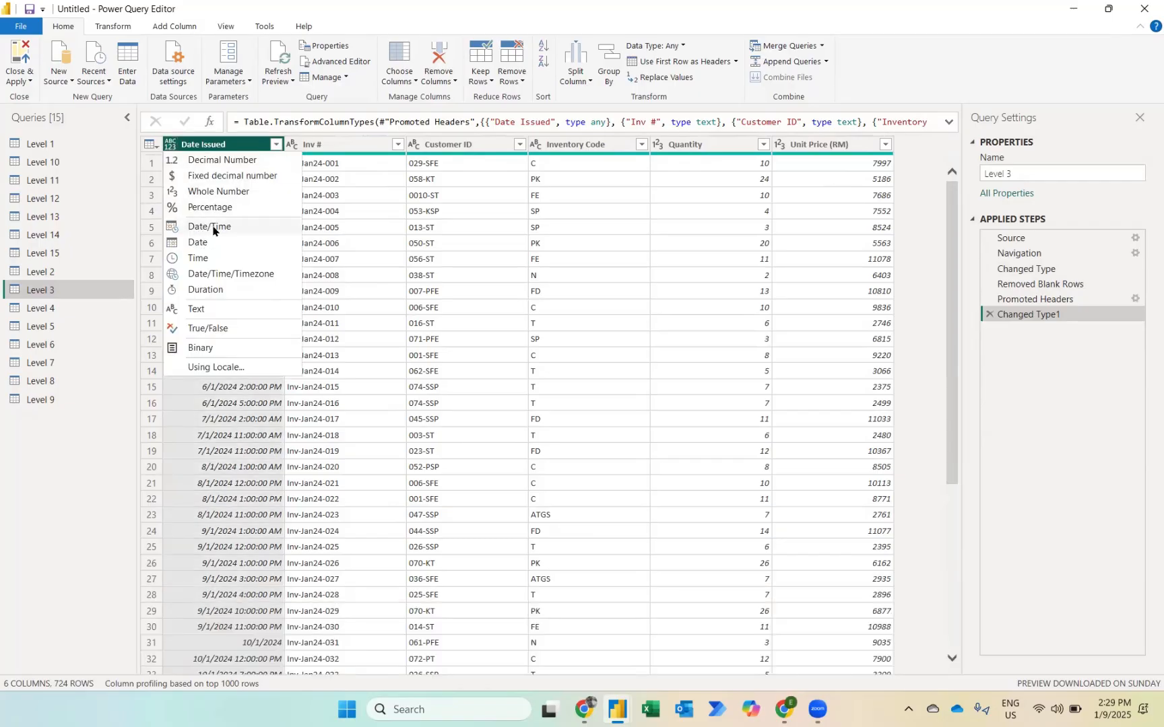
click(198, 244)
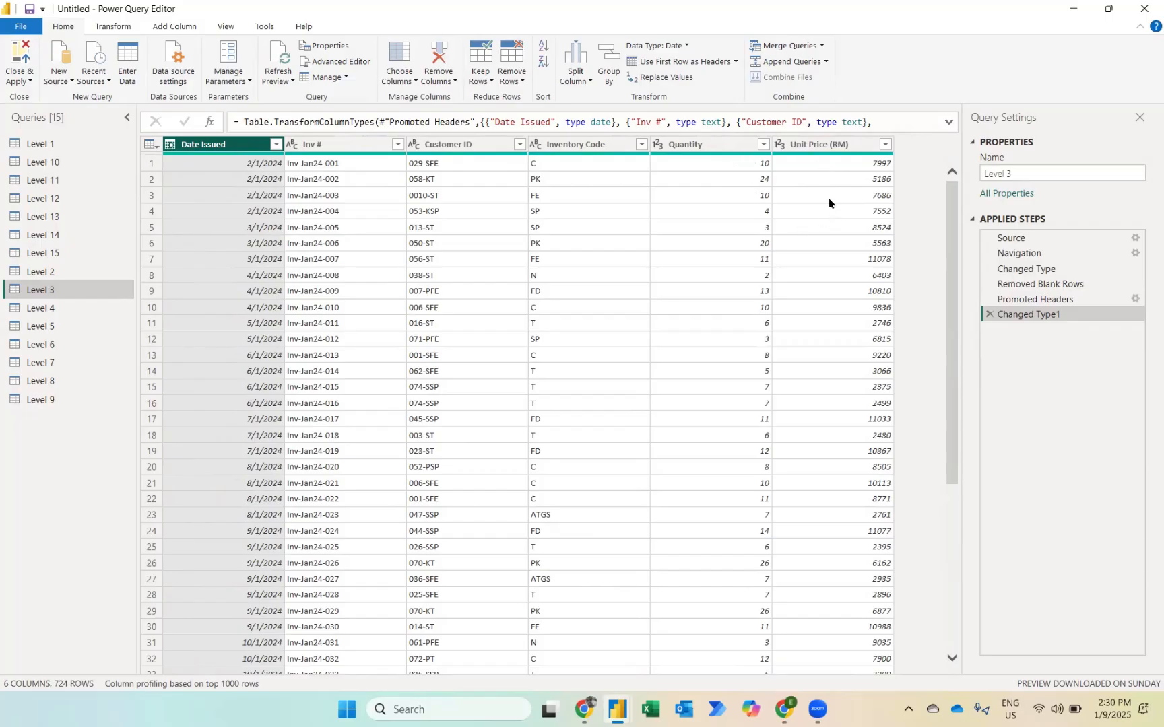
Step: Add a column to Level 3 that multiplies Quantity by Unit Price (RM)
mouse_move(688, 155)
click(724, 148)
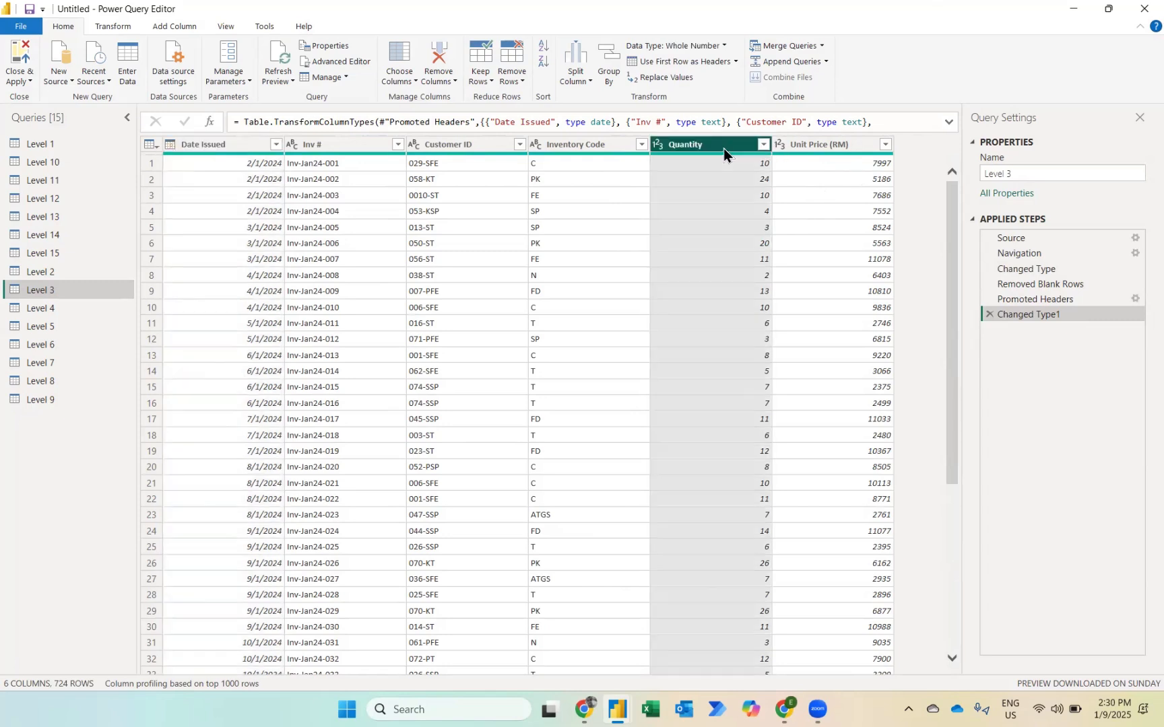
key(shift+Right)
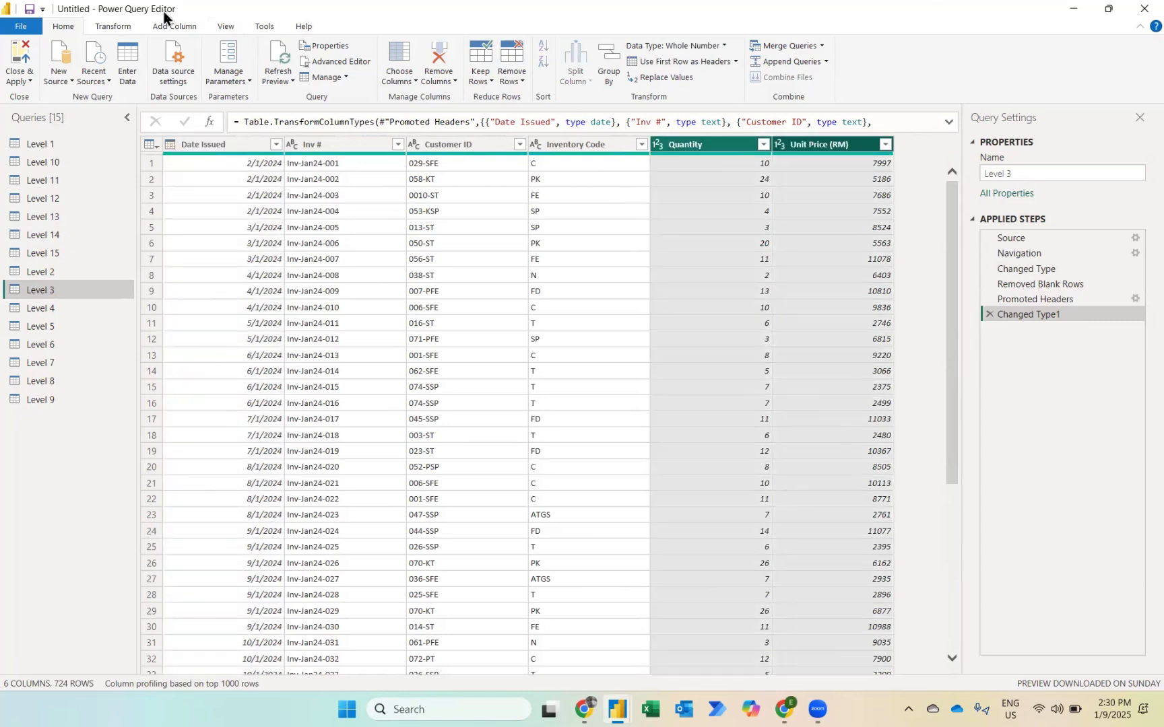
click(161, 25)
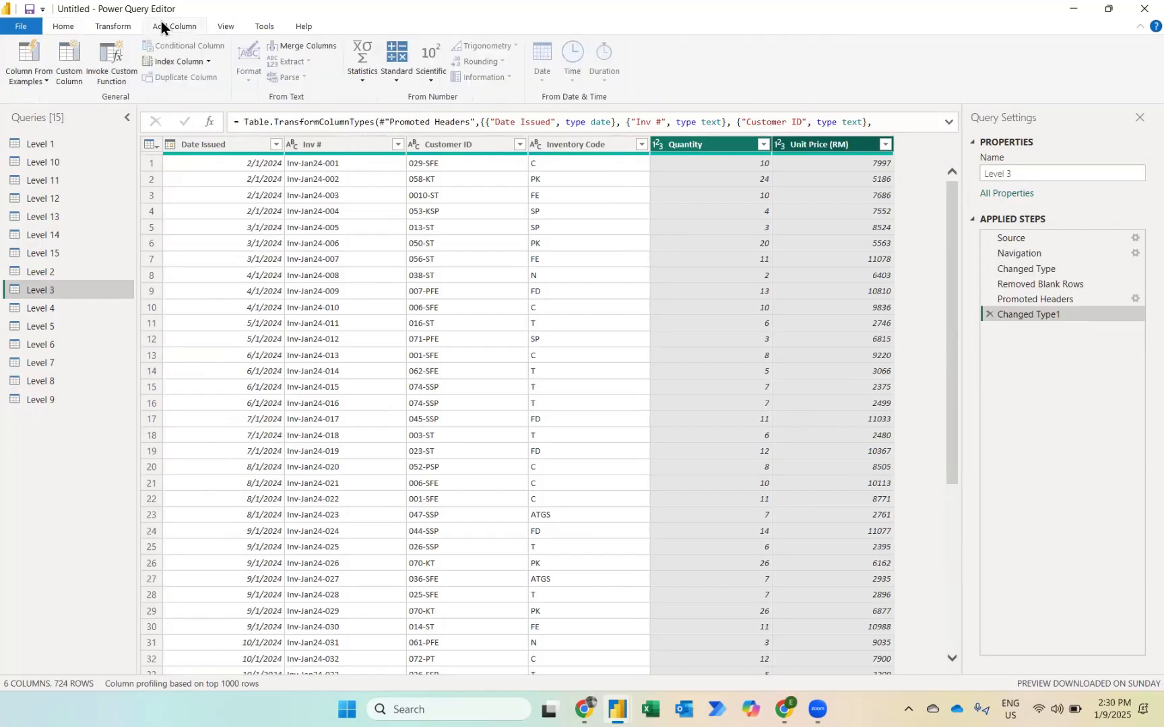
click(396, 86)
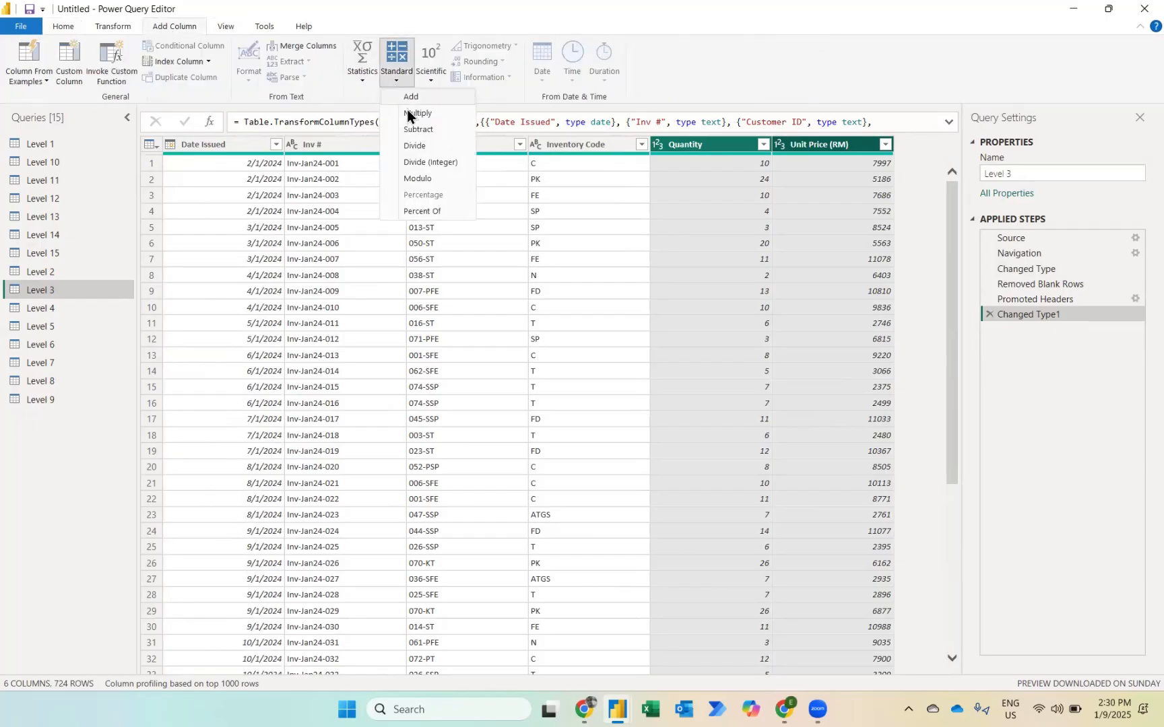
click(409, 113)
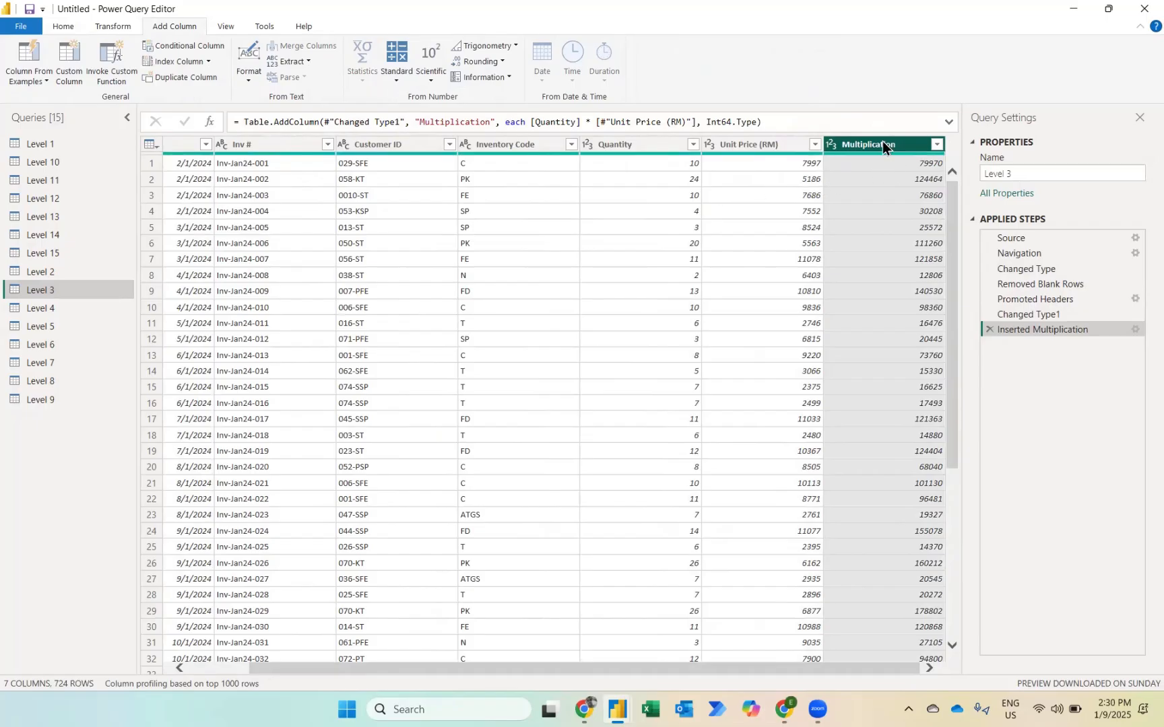
Step: Rename the new multiplication column of Level 3 to Total Sales
double_click(883, 141)
text(Tot)
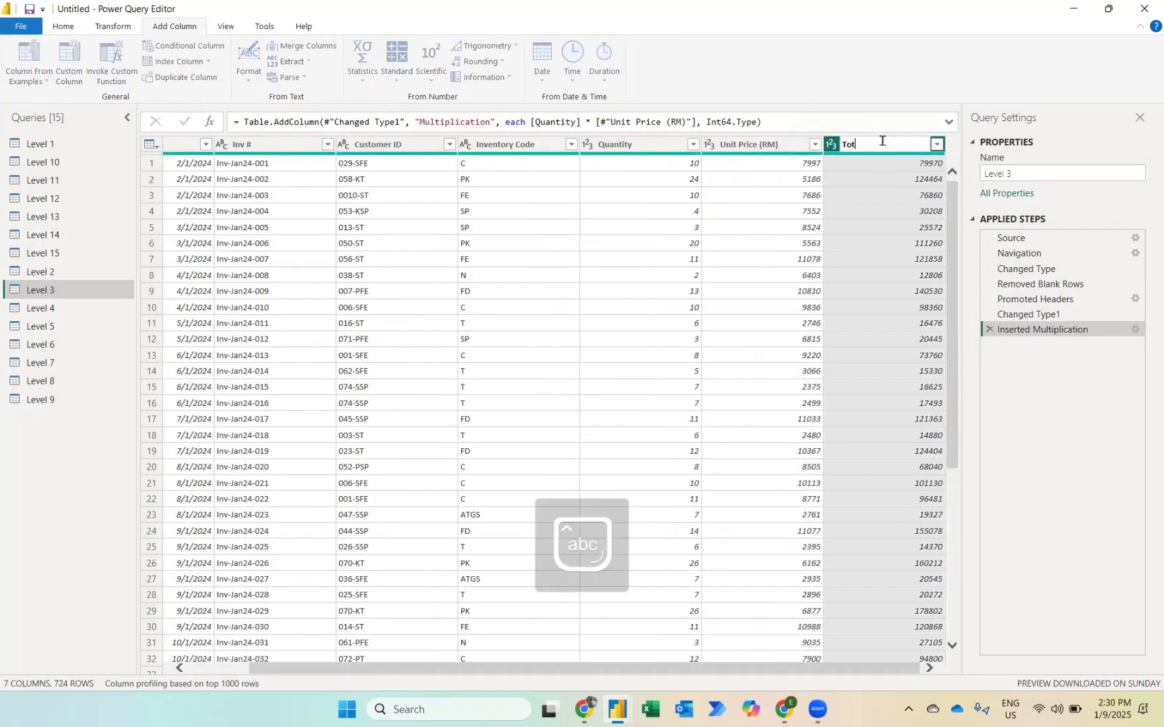
text(al Sales)
key(Return)
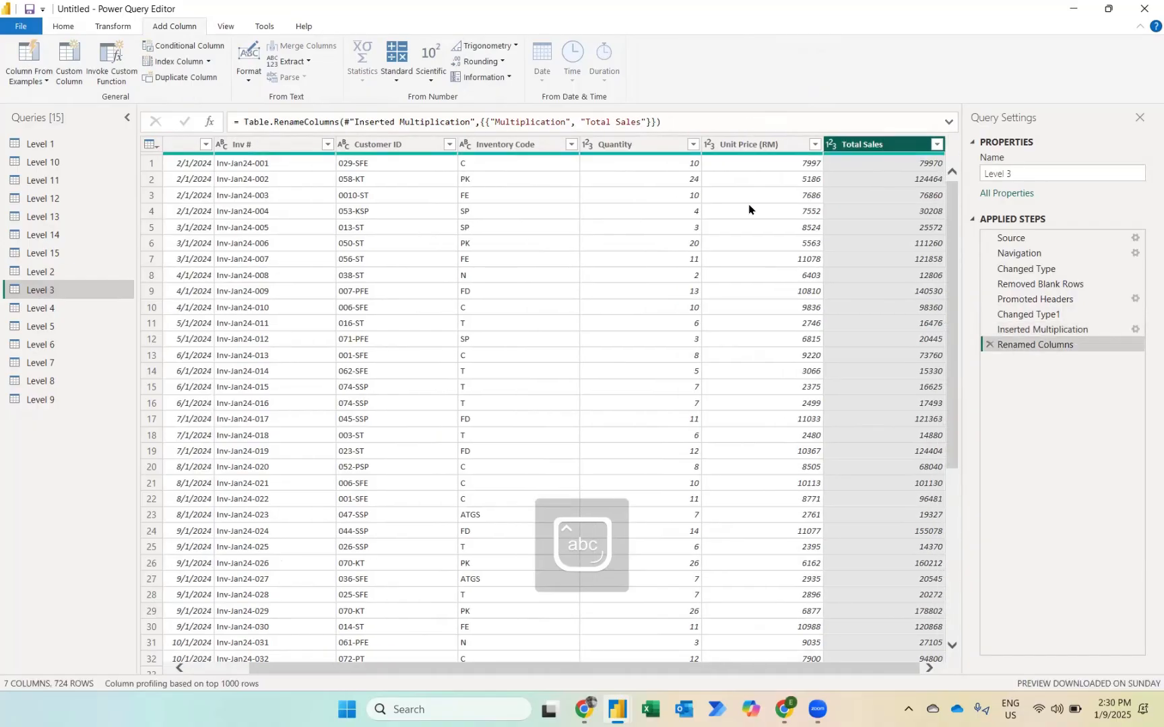
Step: Fill down the empty cells of the Org column in the Level 4 query
click(49, 310)
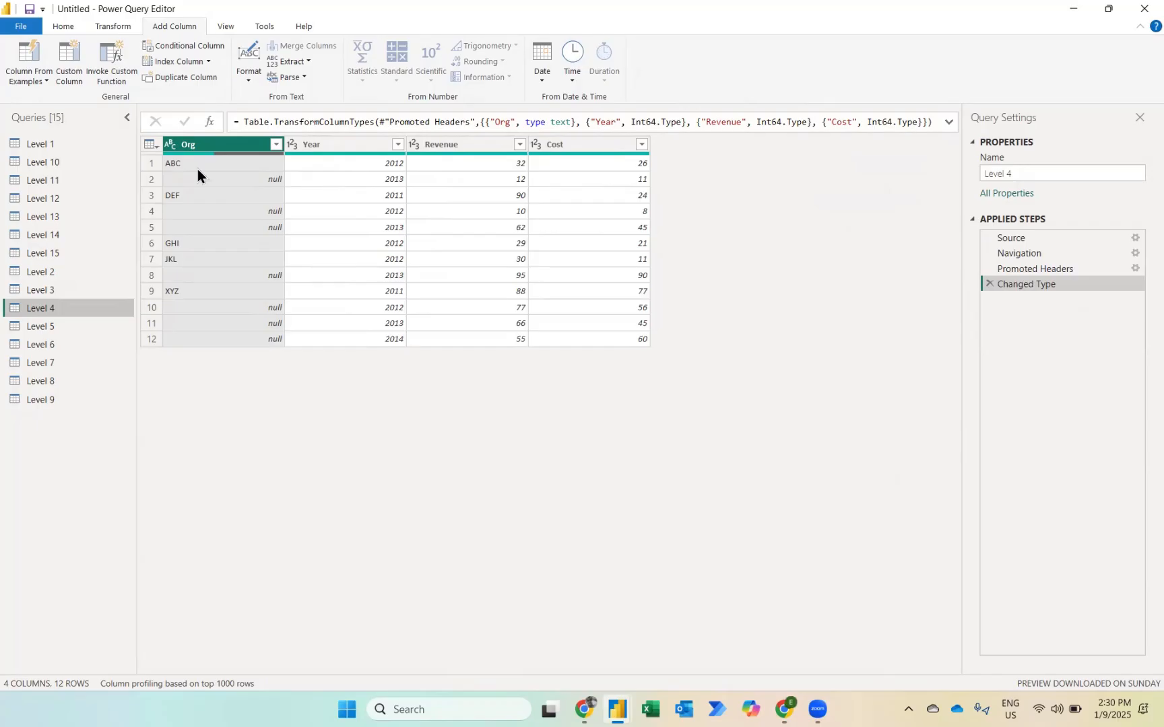
right_click(241, 146)
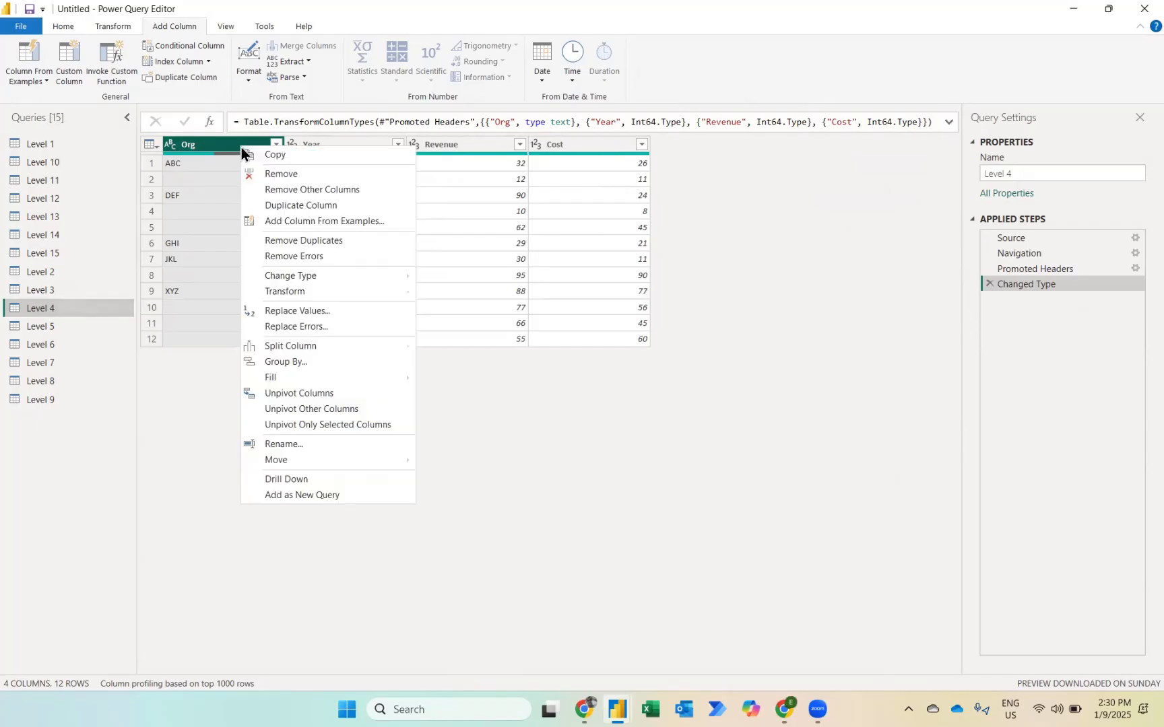
mouse_move(288, 376)
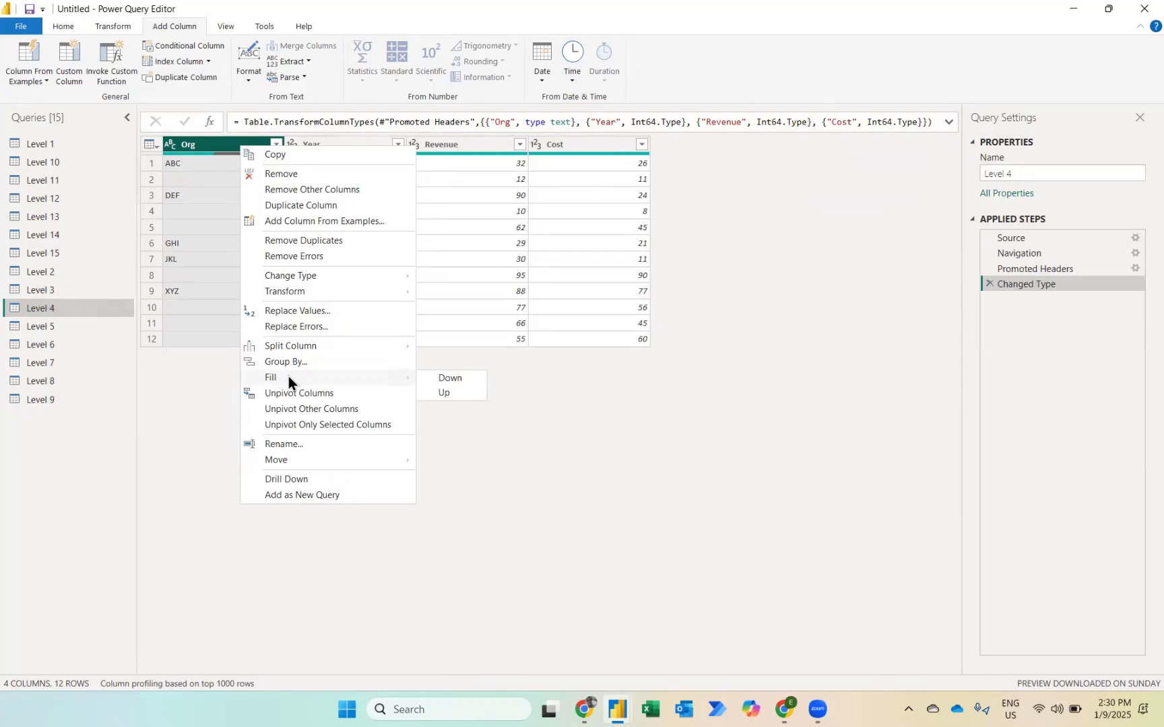
click(446, 380)
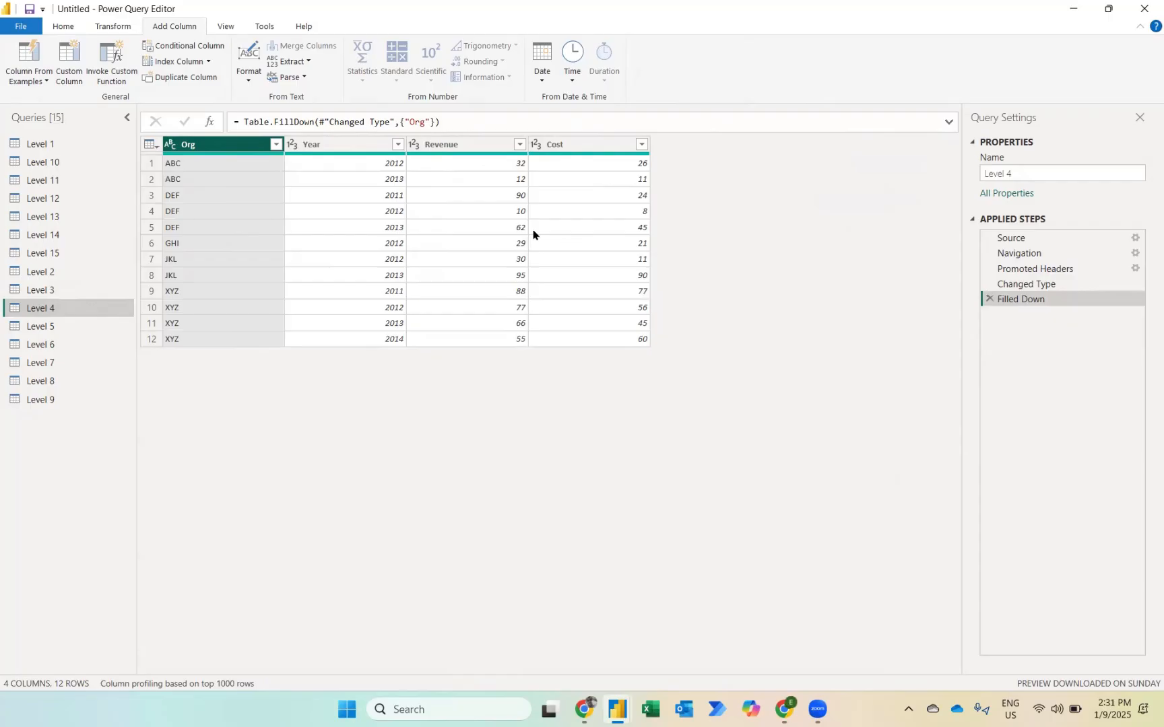
Step: Add a column to Level 4 that subtracts Cost from Revenue
click(477, 153)
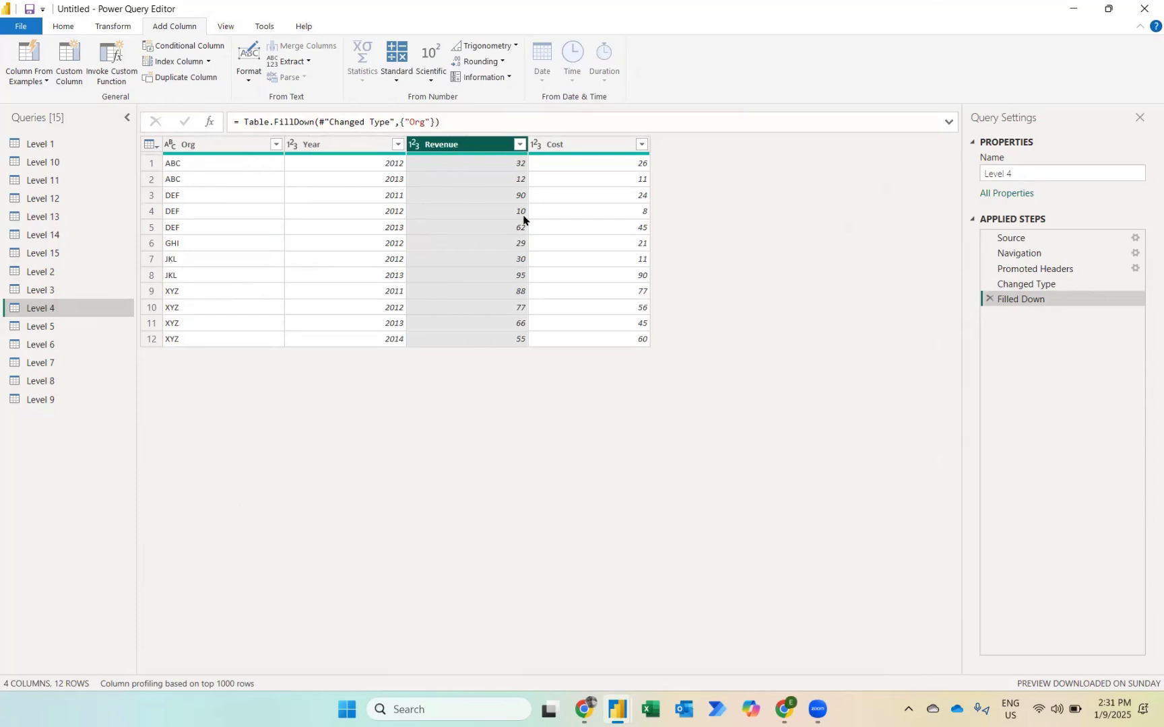
ctrl+click(578, 143)
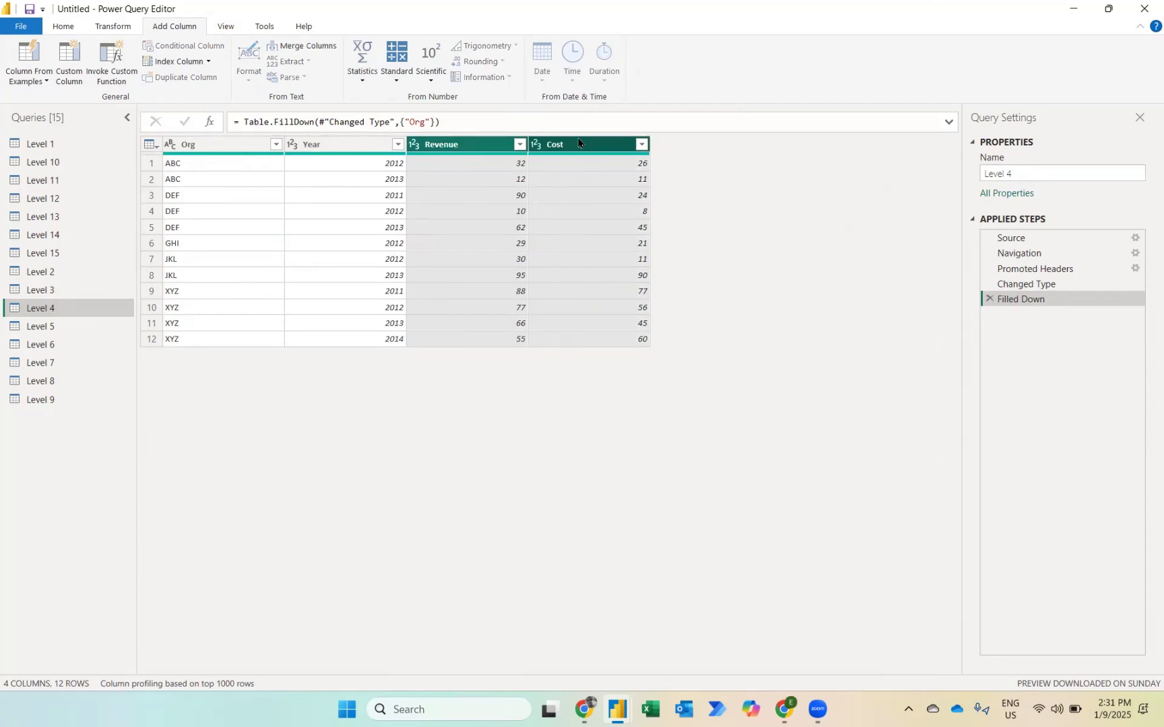
click(405, 81)
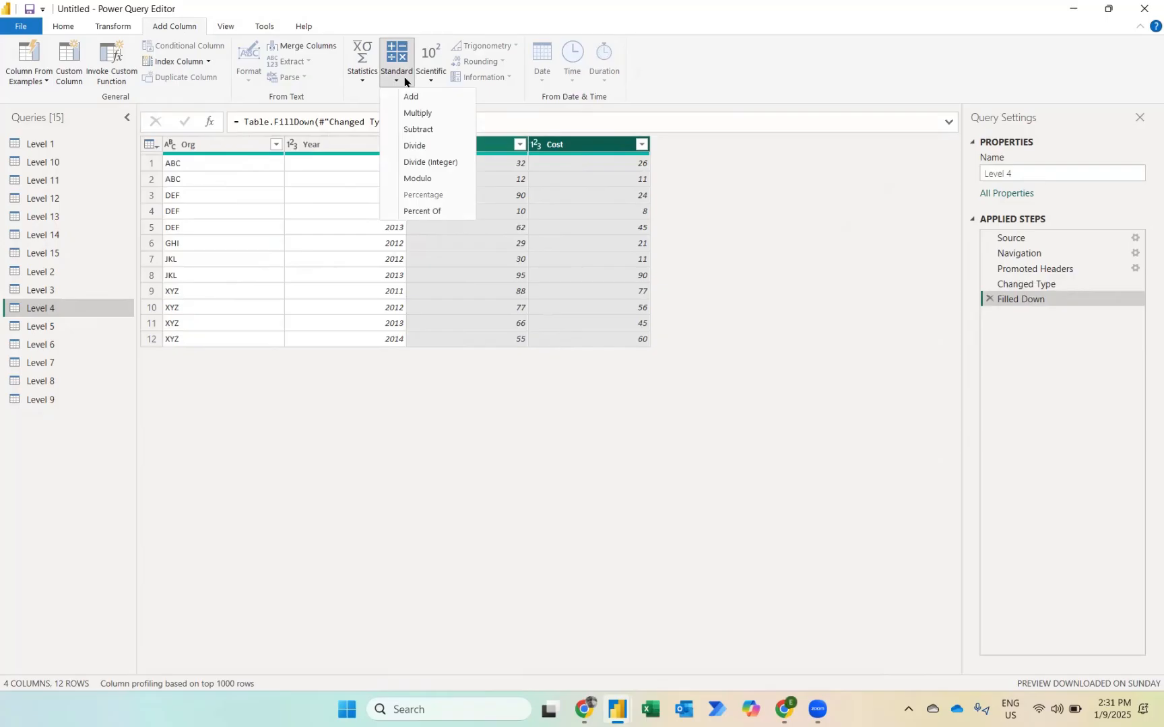
click(413, 133)
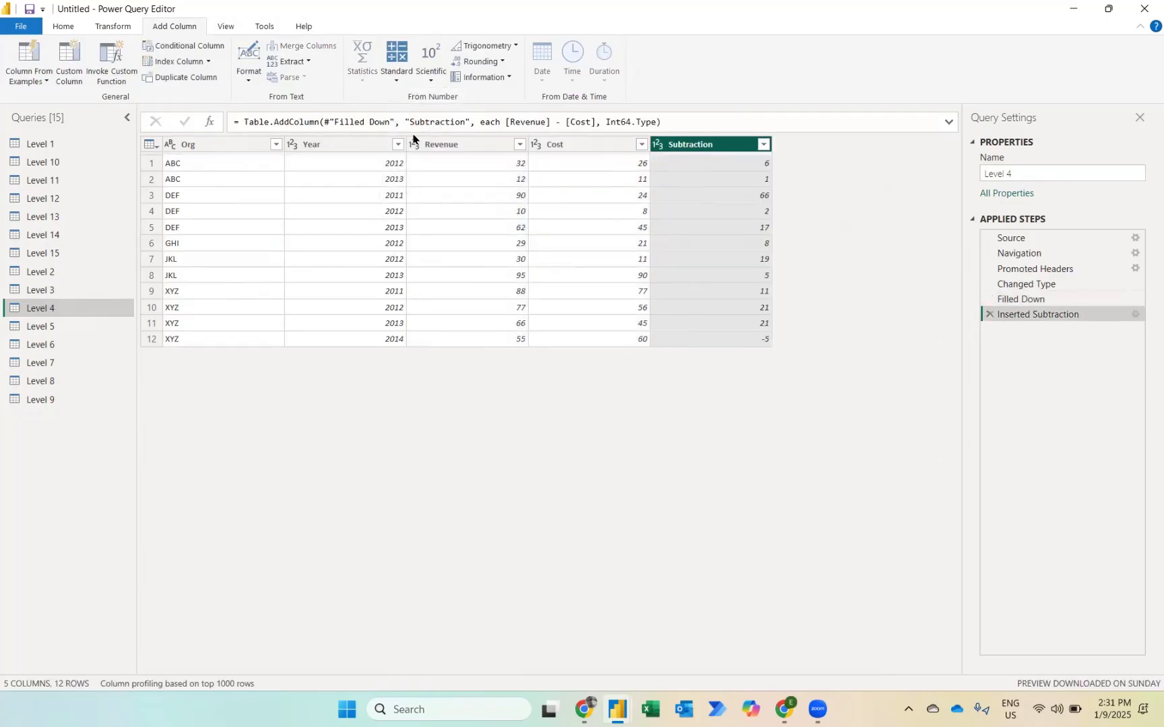
Step: Rename the new subtraction column of Level 4 to Profit
double_click(693, 145)
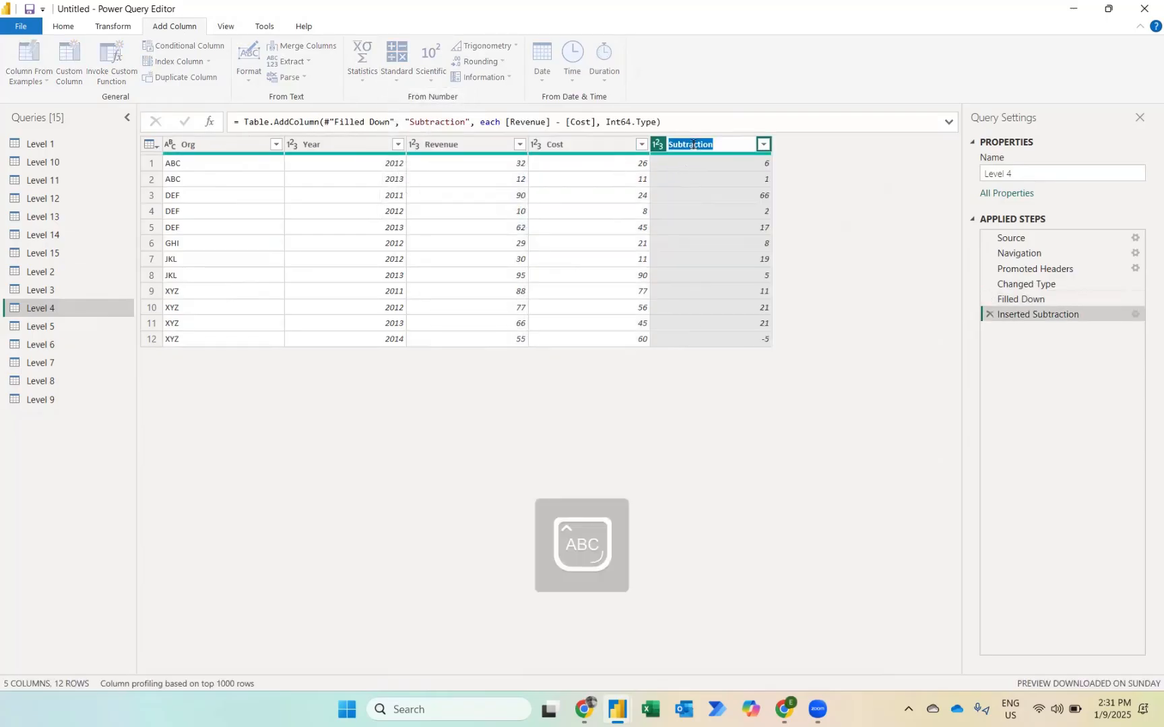
text(Profit)
key(Return)
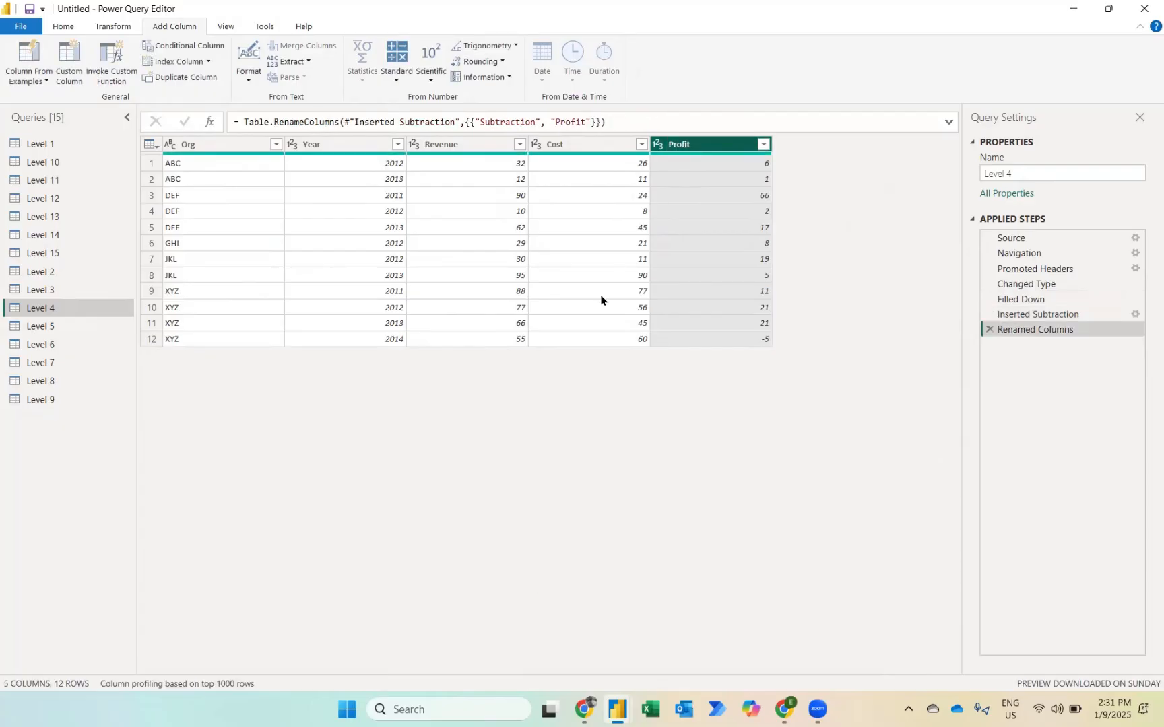
Step: Unpivot the FY2018 to FY2022 columns of the Level 5 query
click(29, 326)
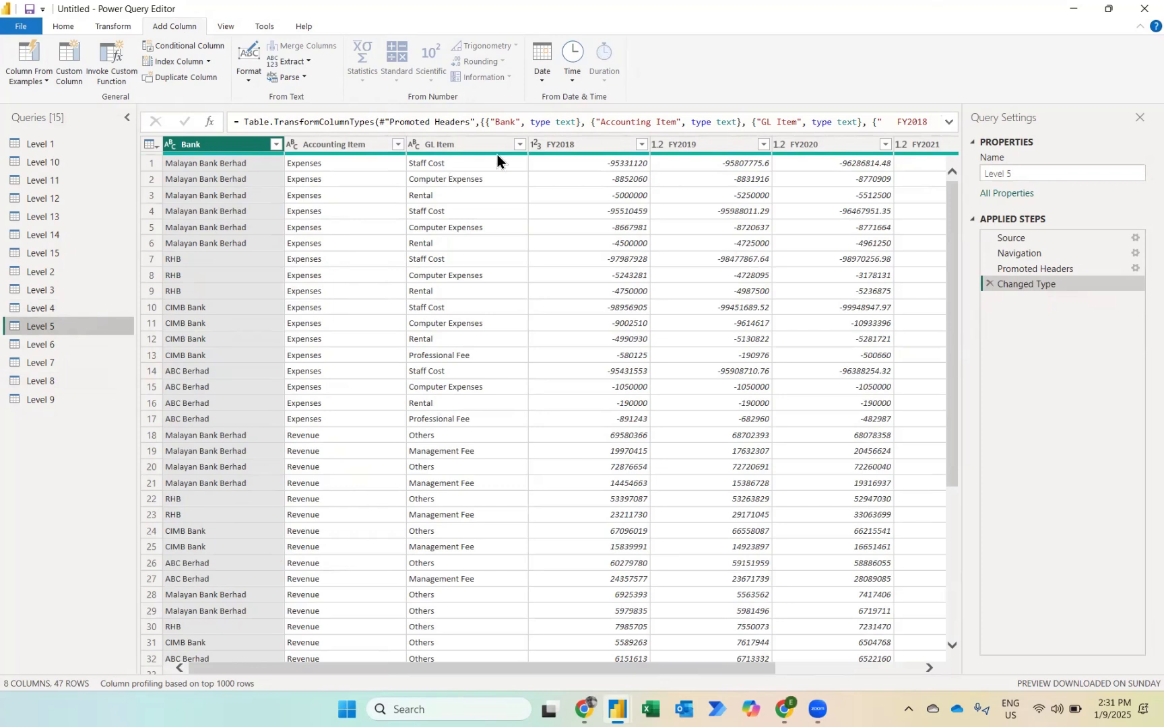
click(571, 147)
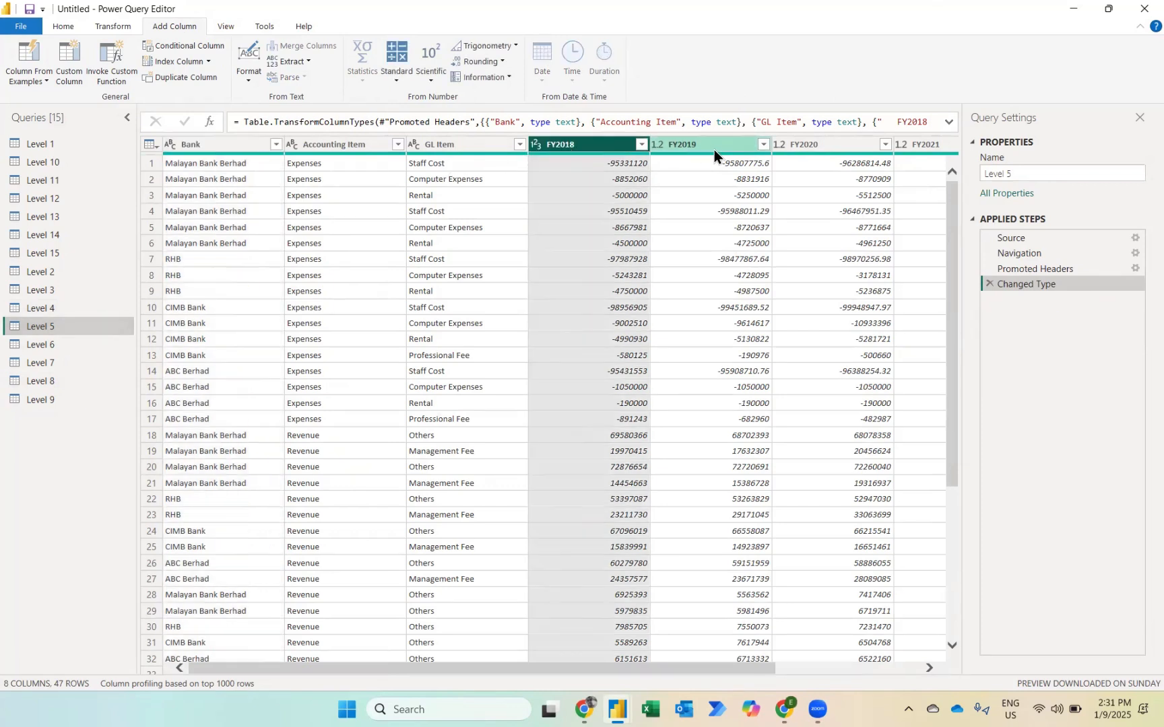
scroll(824, 282, right, 3)
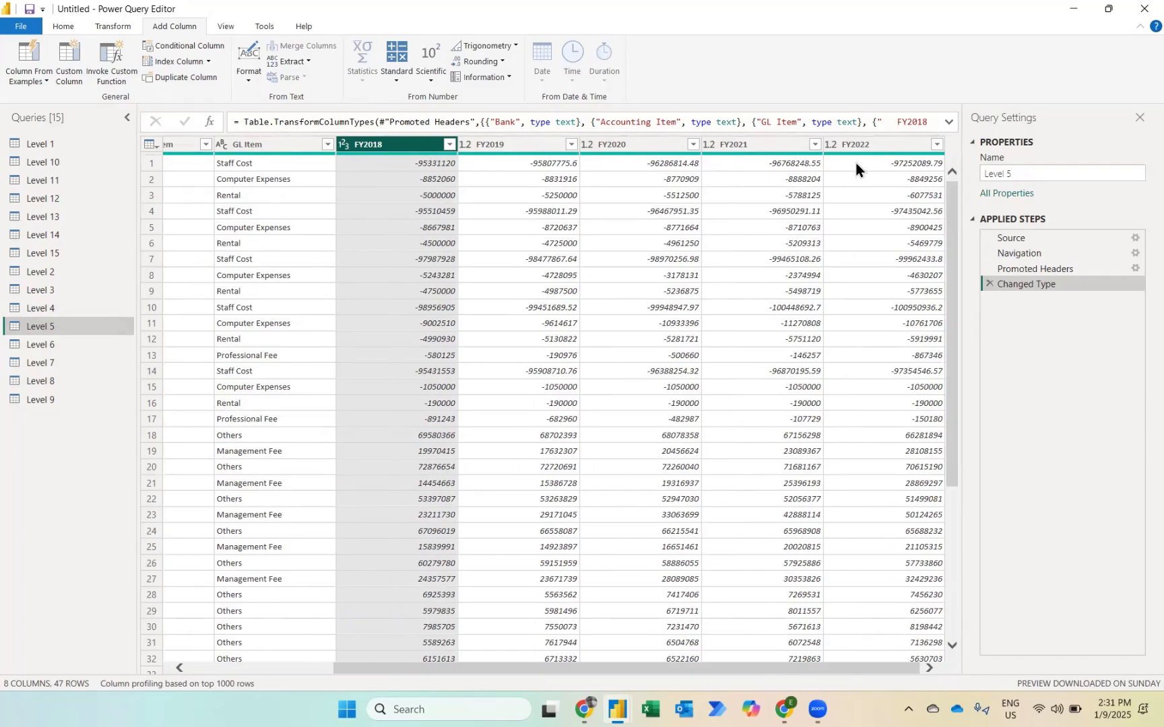
shift+click(875, 145)
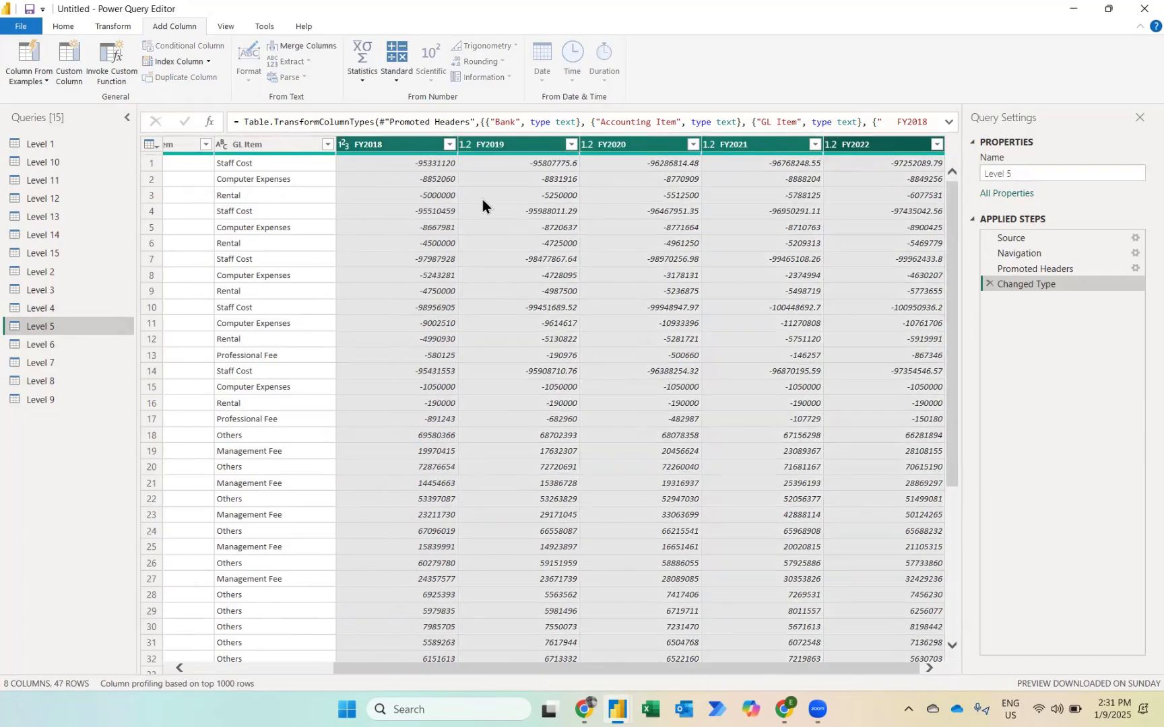
click(101, 25)
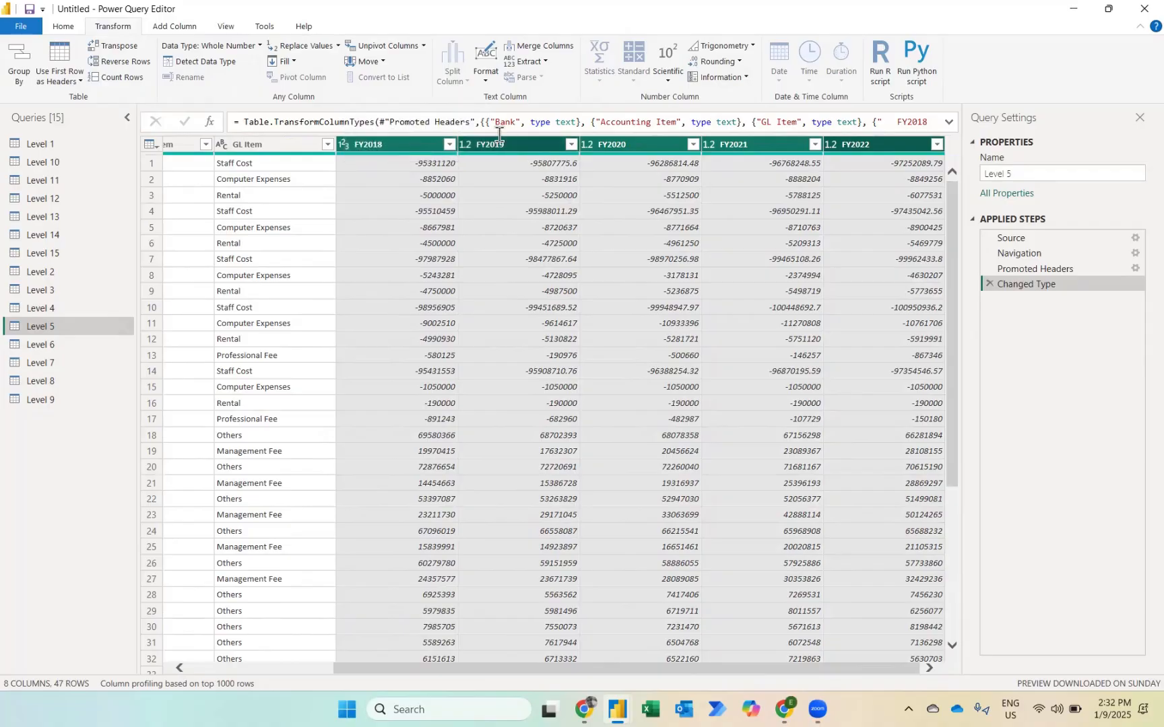
click(379, 45)
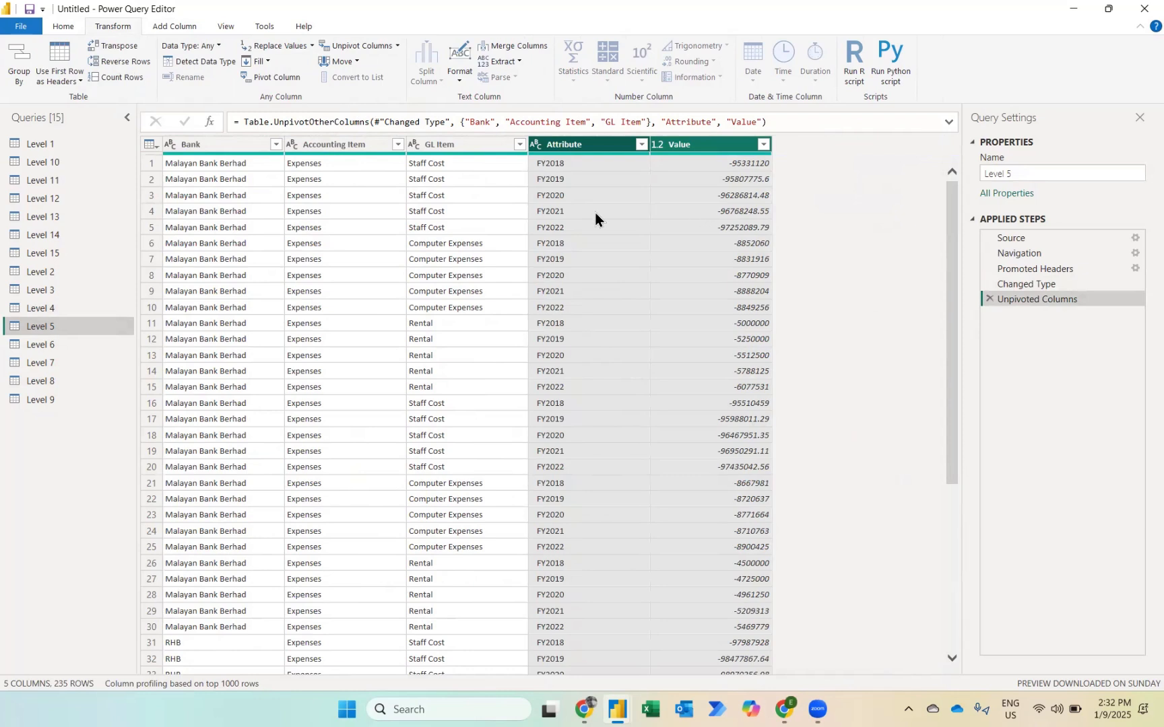
Step: Rename the Attribute column of Level 5 to Year
double_click(570, 146)
text(Ye)
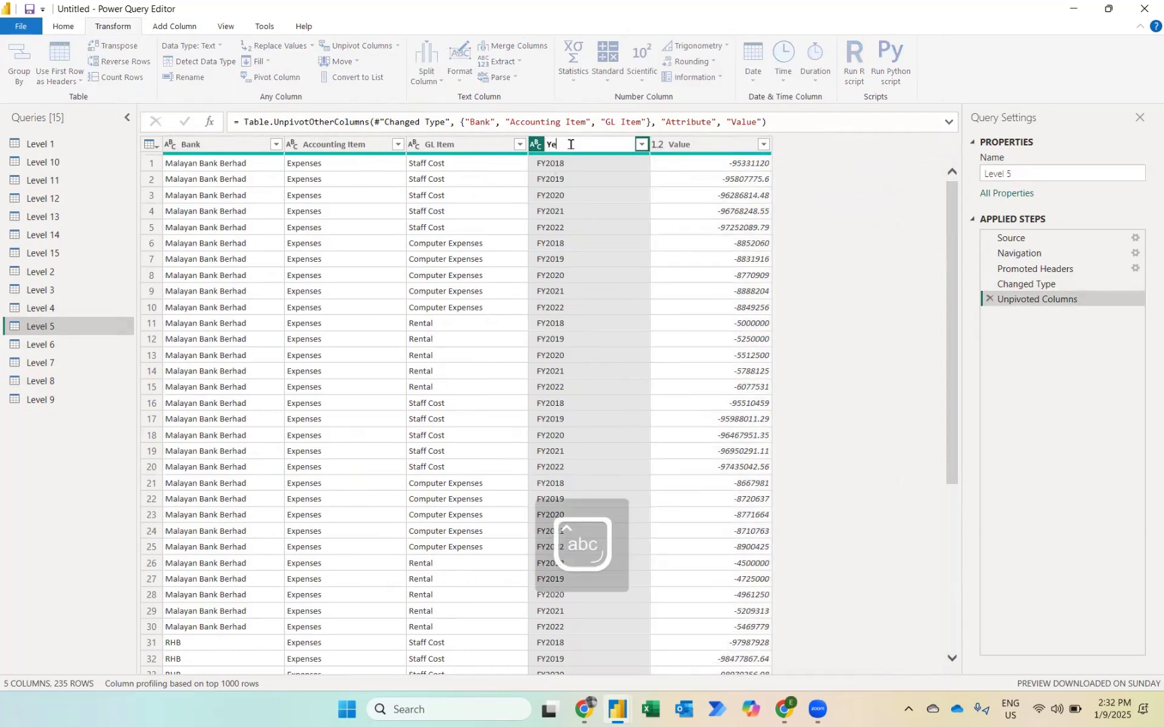
text(ar)
key(Return)
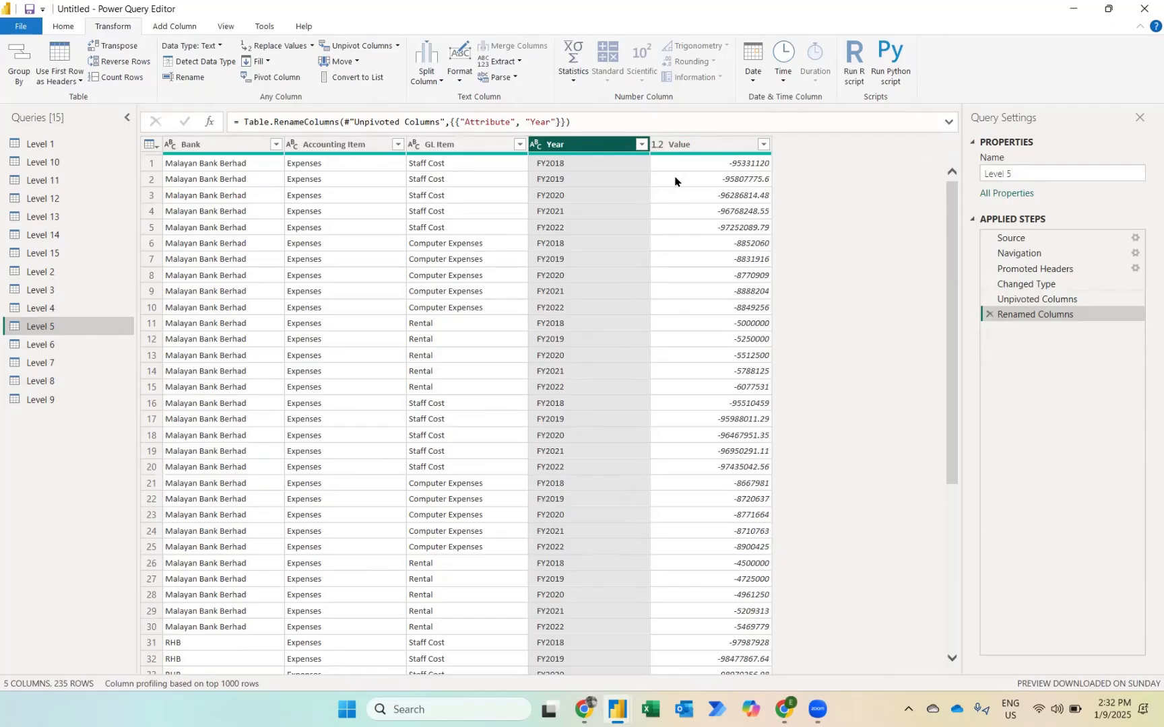
Step: Add a column with the name of the month, taken from the Date column, to the Level 6 query
click(44, 348)
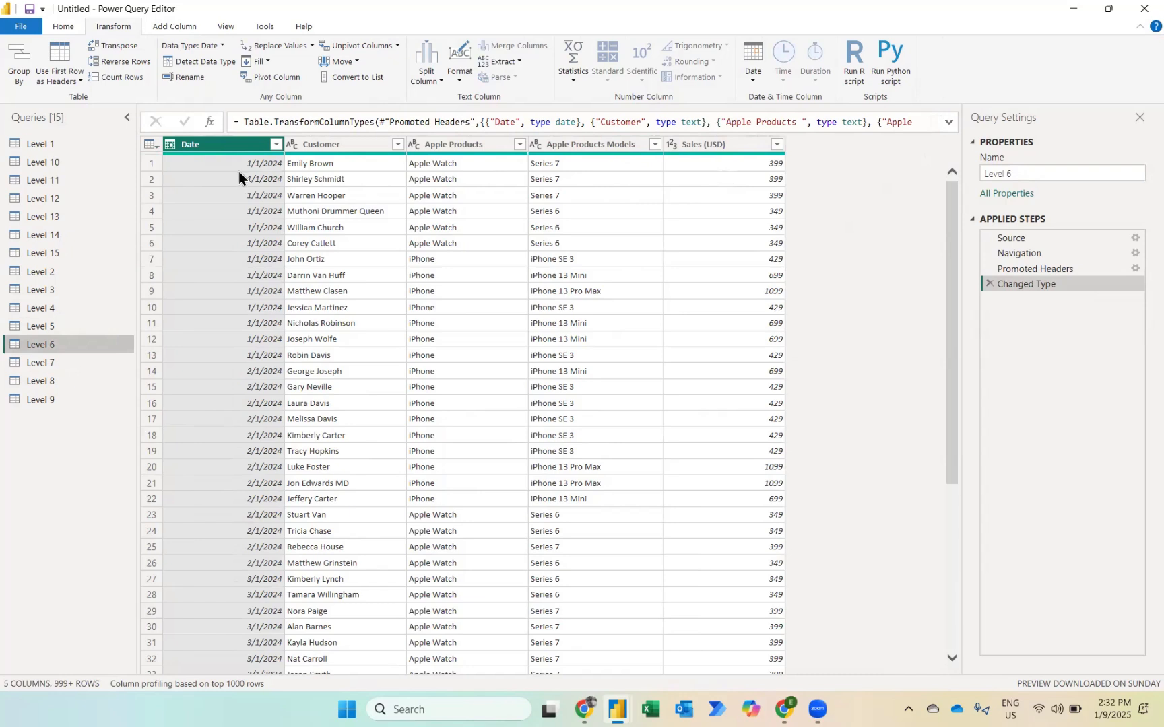
click(166, 25)
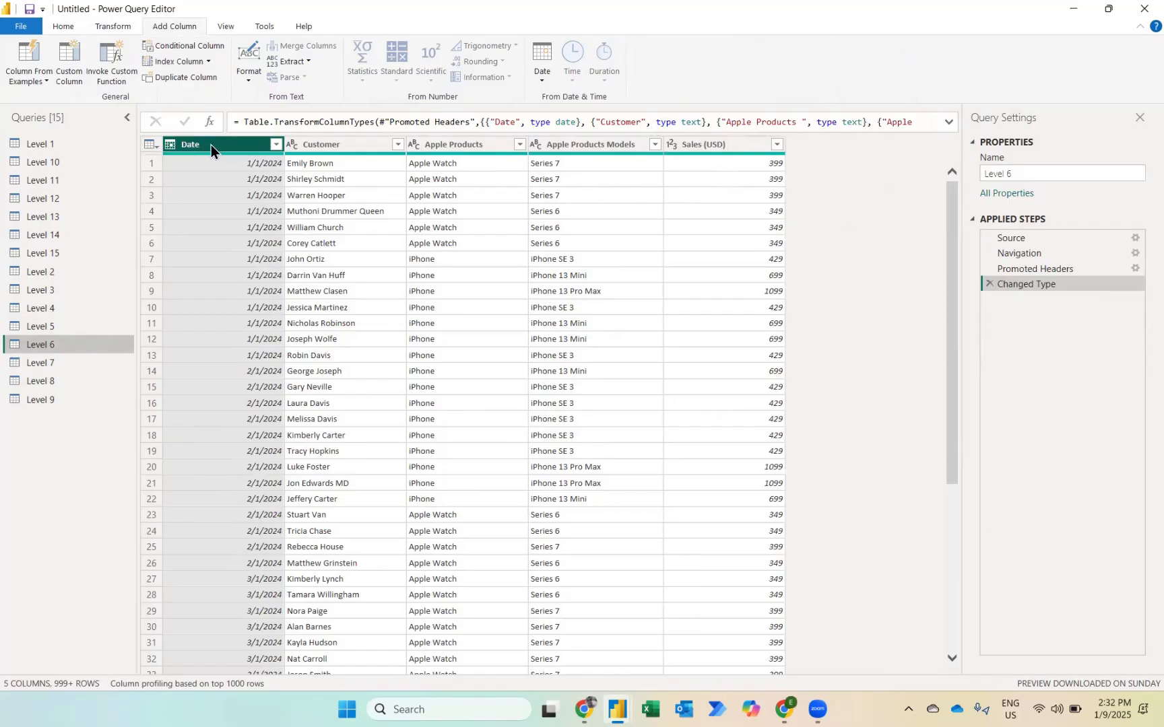
click(546, 76)
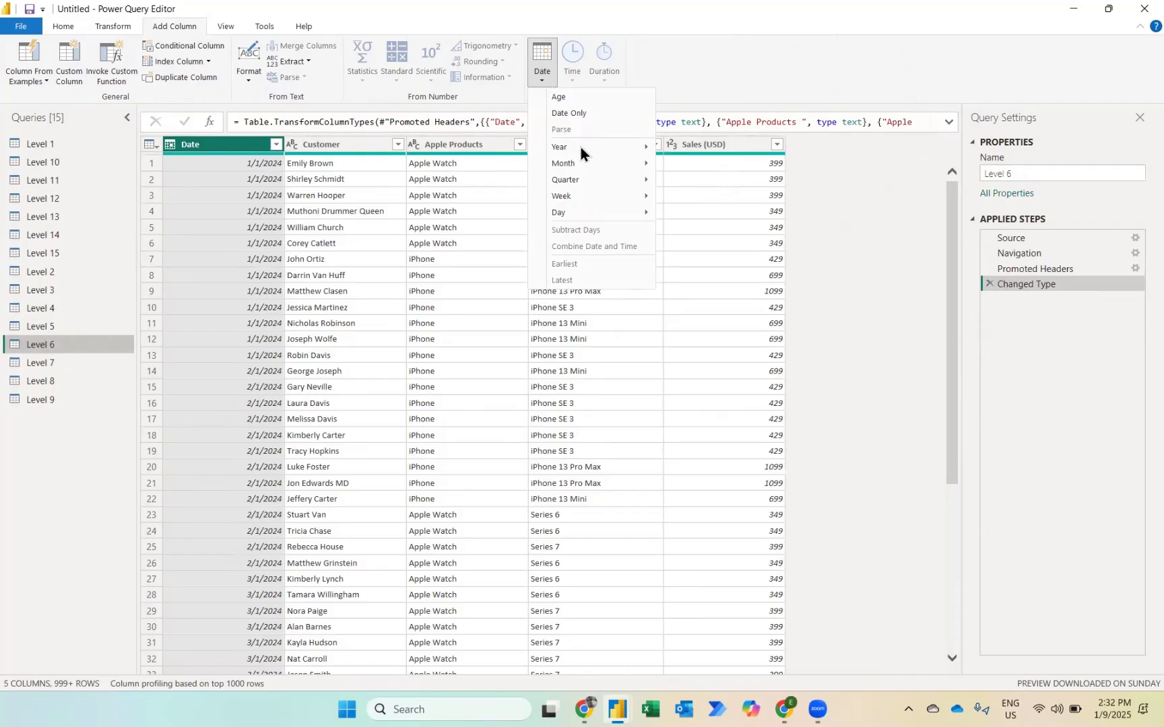
mouse_move(582, 165)
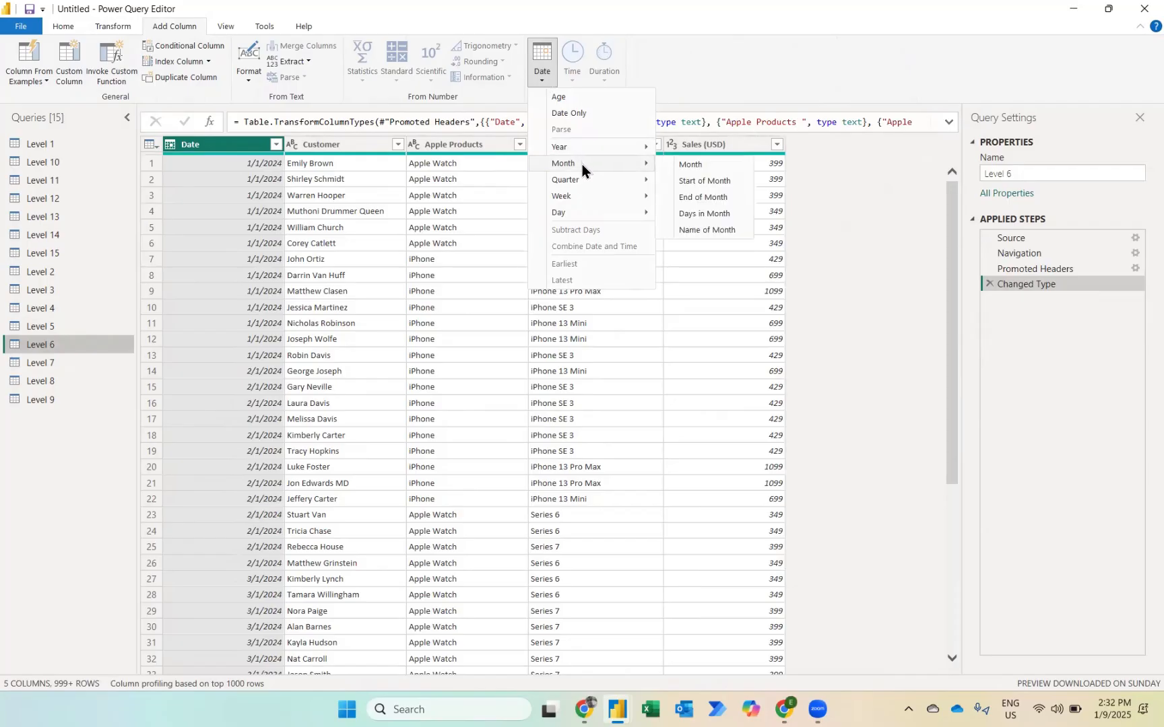
click(700, 229)
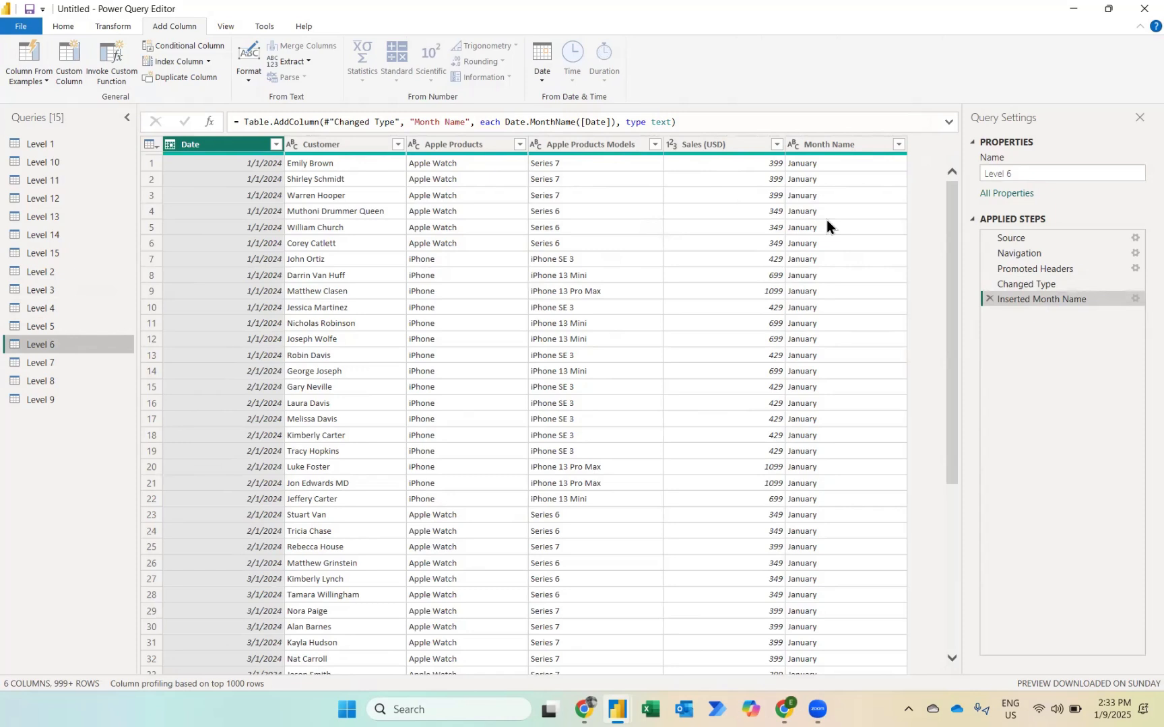
Step: Start a basic Group By on the Level 6 query with Month Name as the grouping column
click(115, 25)
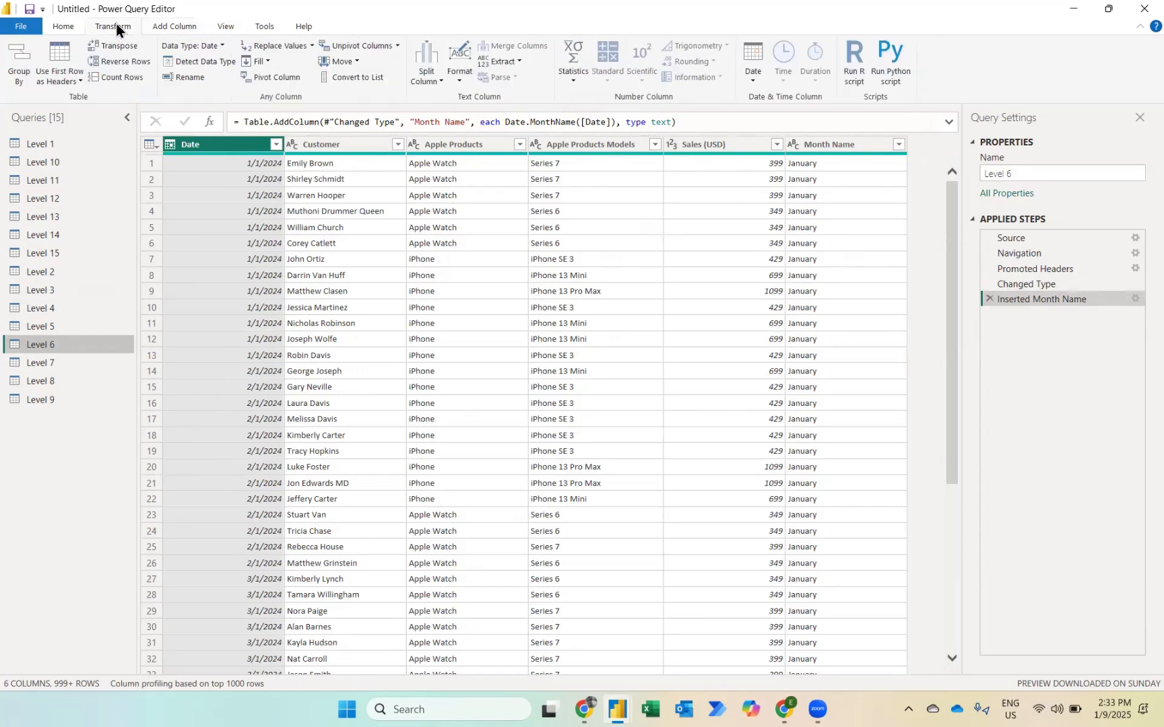
click(55, 28)
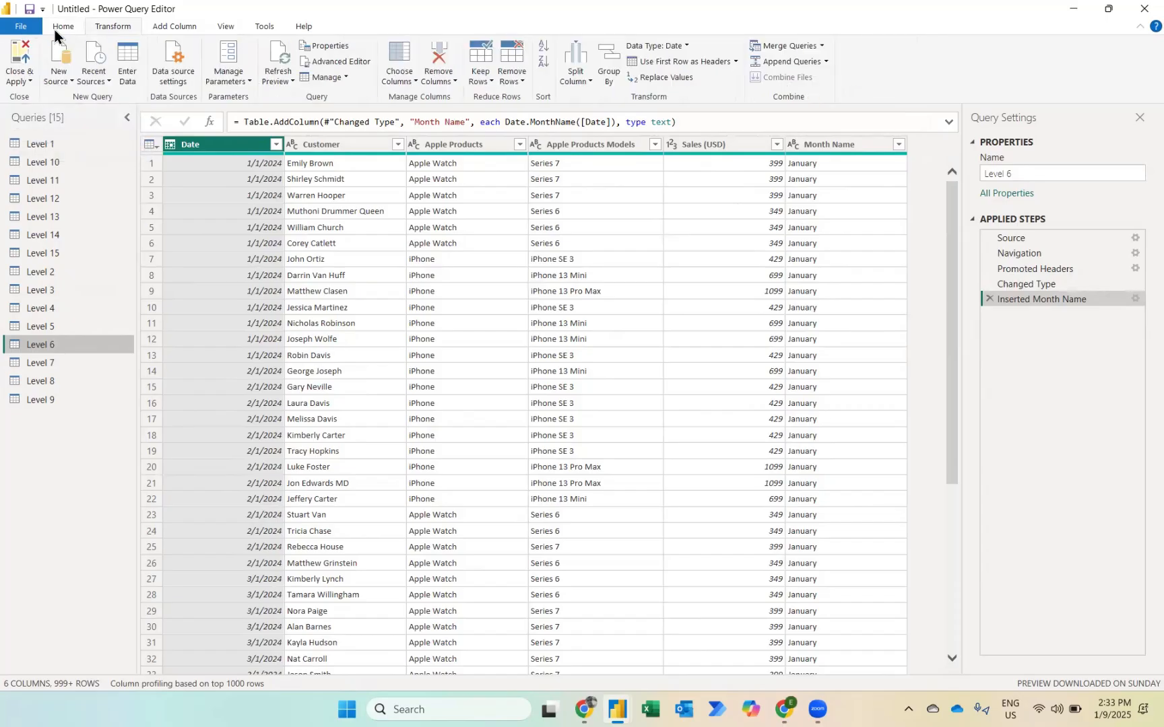
click(609, 82)
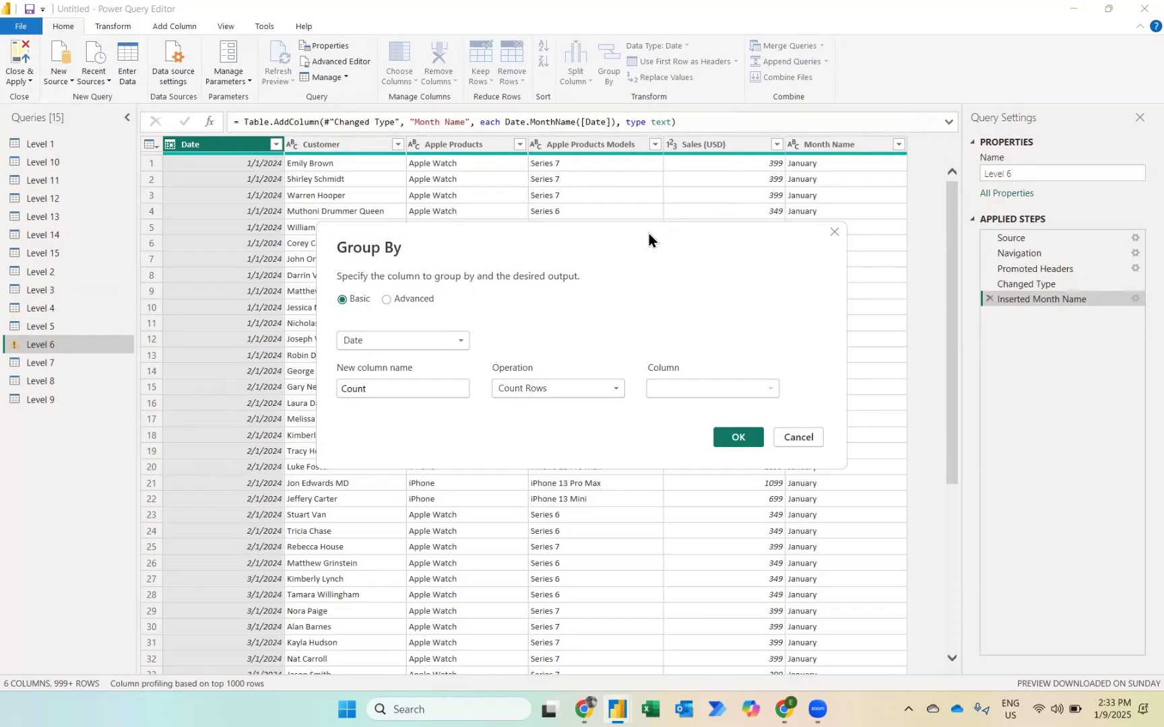
click(429, 340)
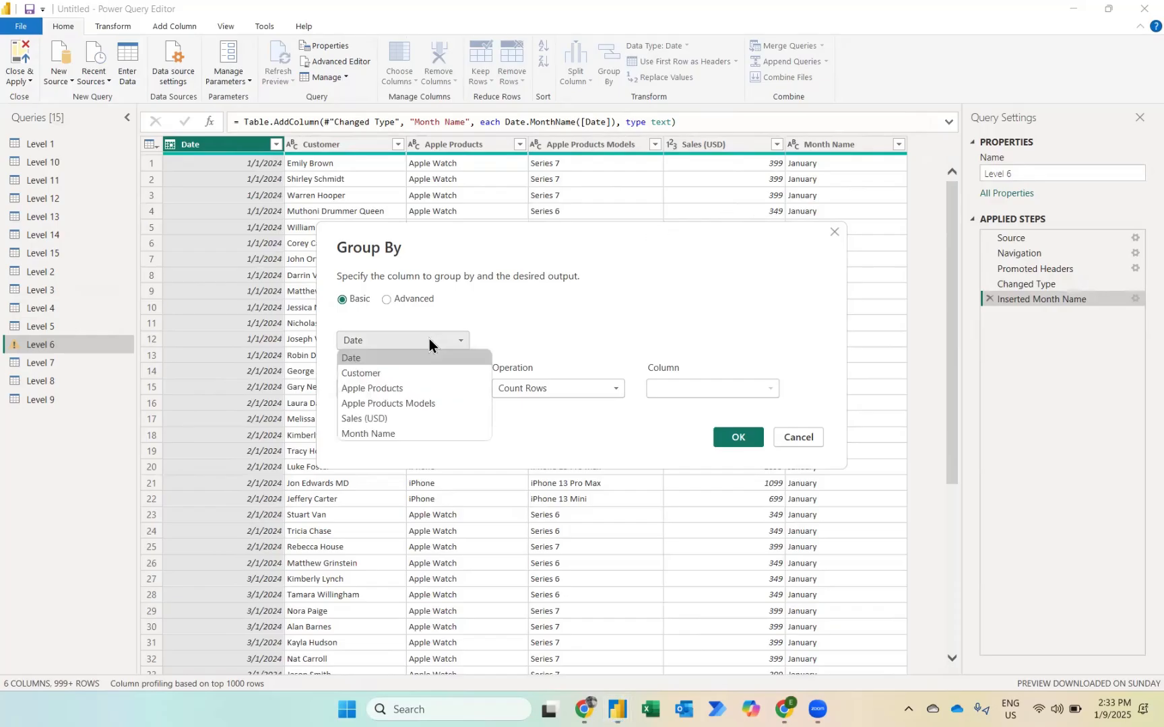
click(382, 433)
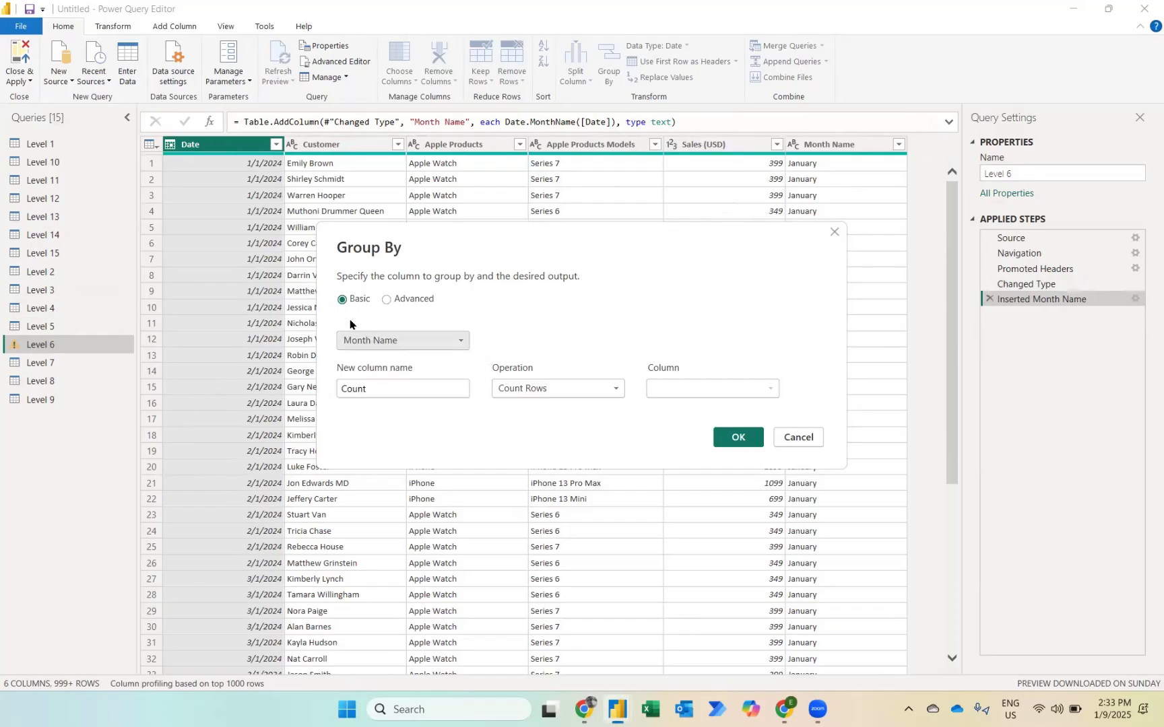
click(409, 301)
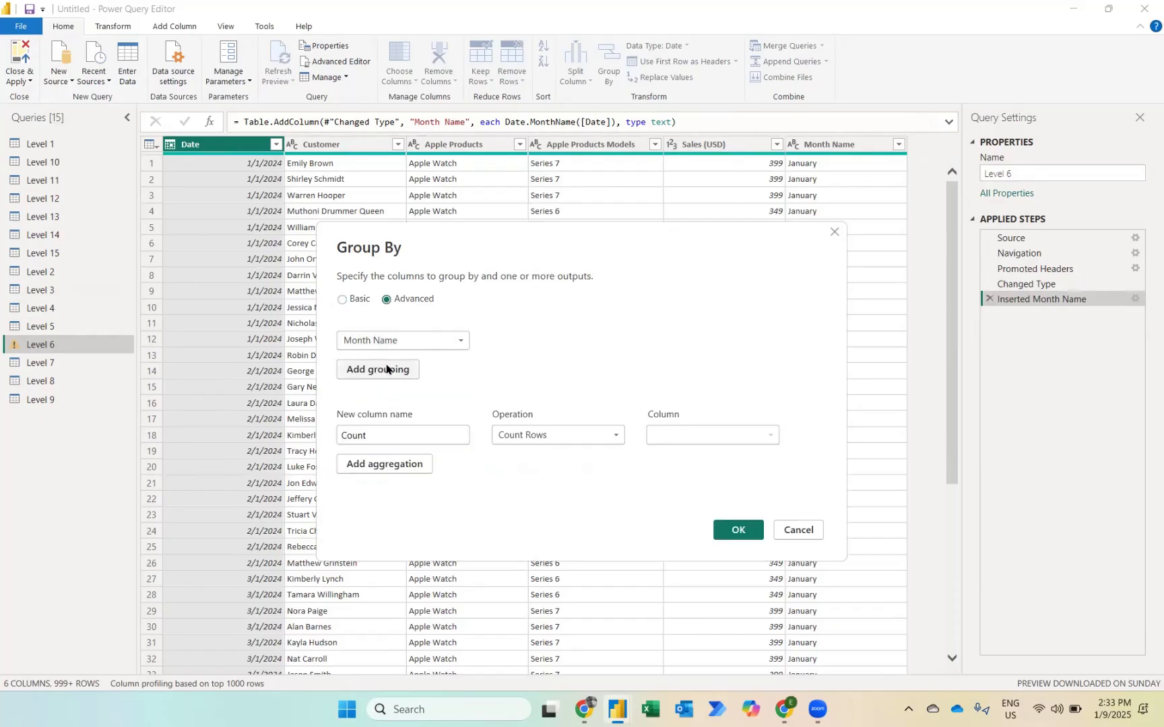
click(353, 300)
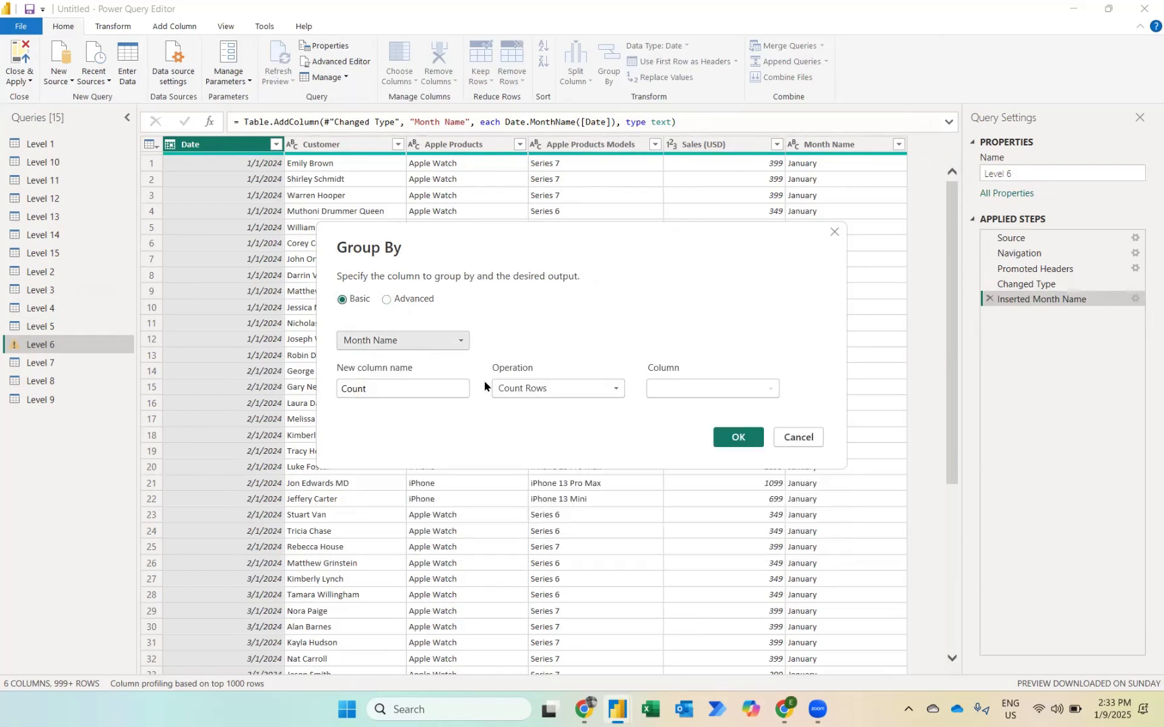
Step: Aggregate the month groups with a Sum of Sales (USD) in a new column named Total Sales
click(520, 390)
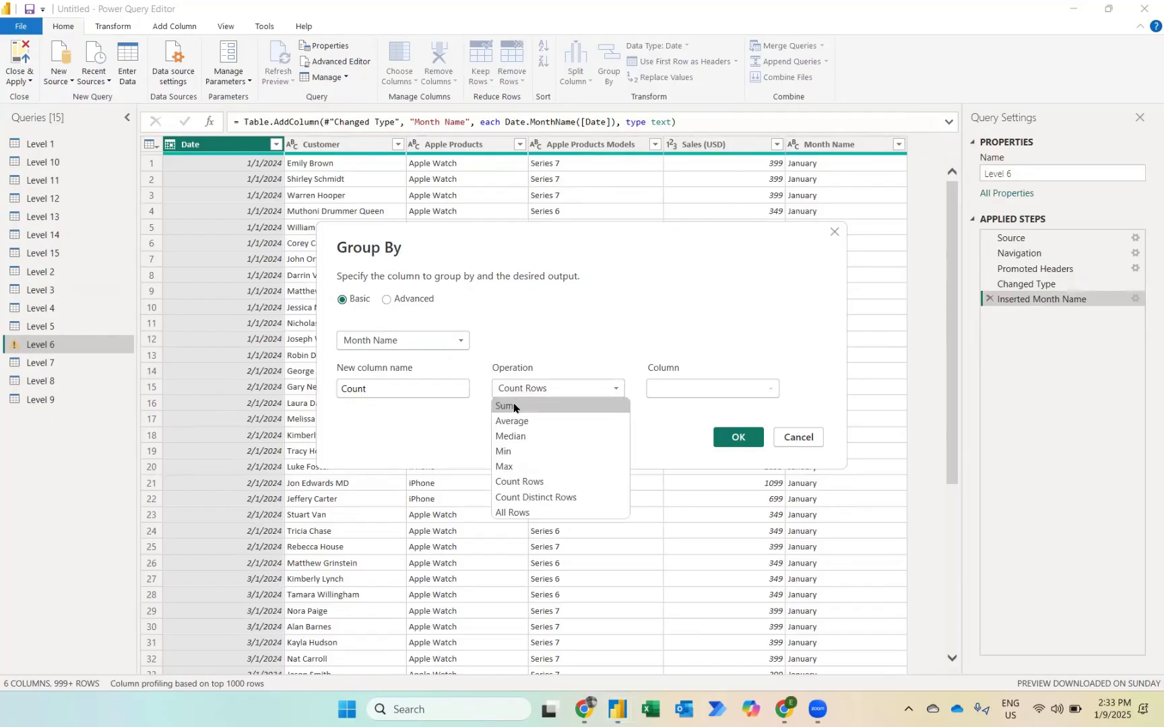
click(512, 406)
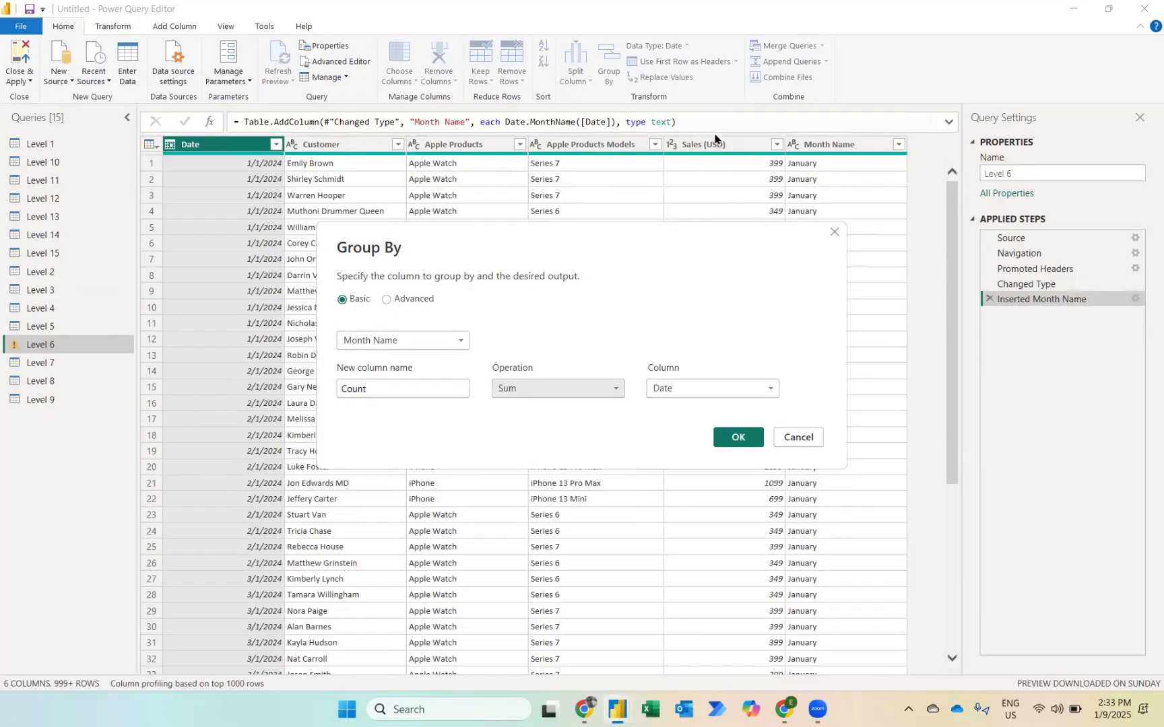
click(738, 389)
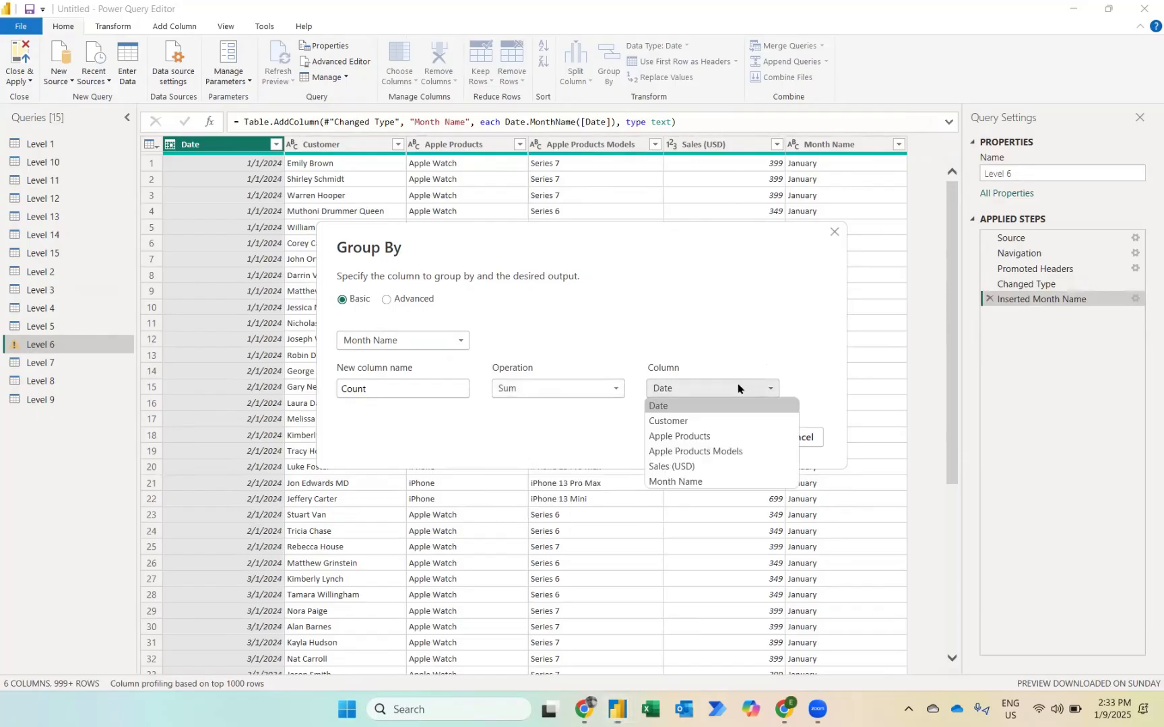
click(673, 467)
double_click(375, 390)
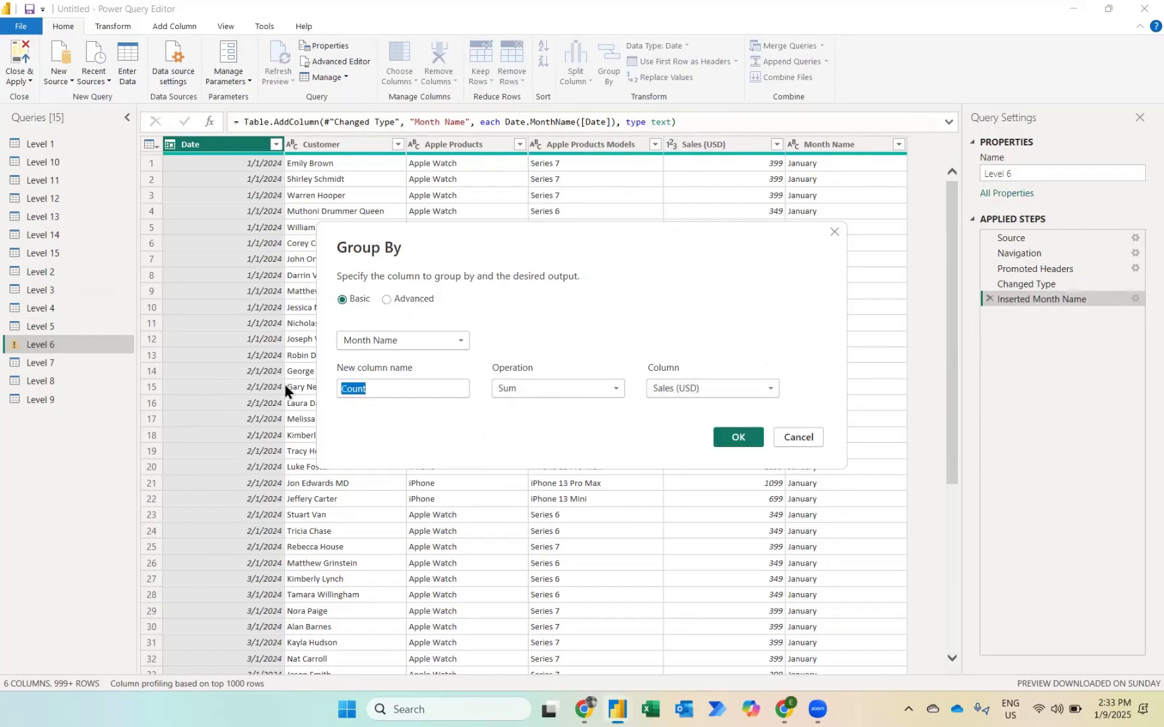
text(Total Sale)
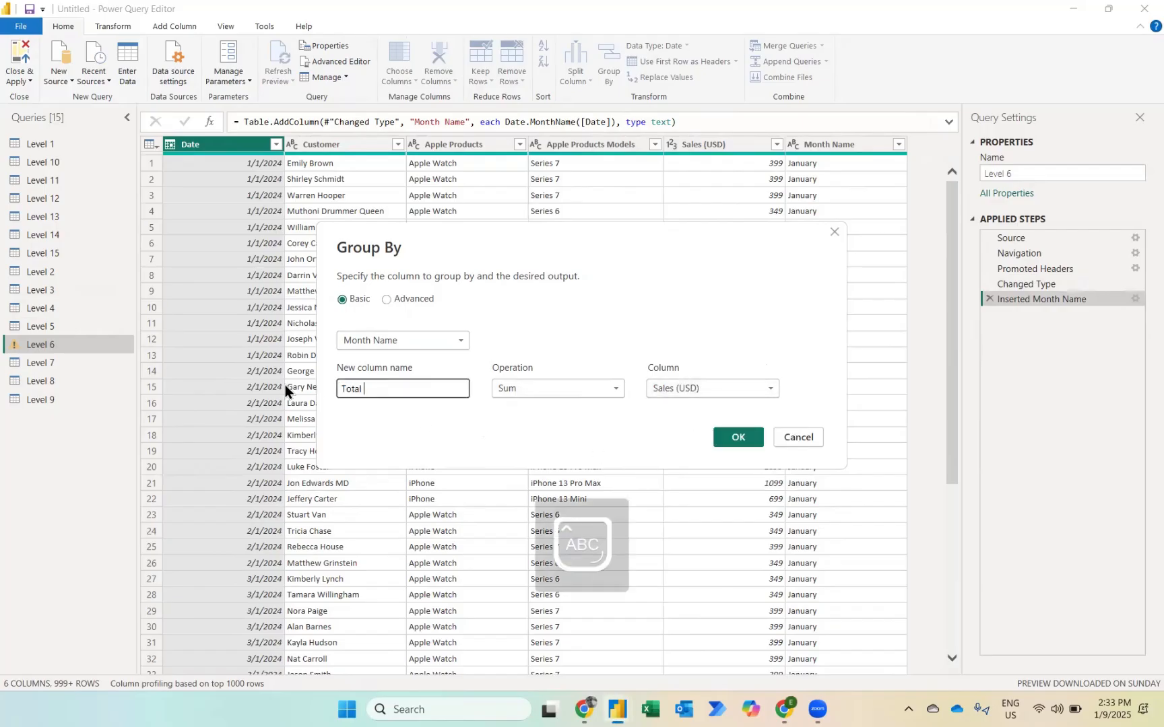
text(s)
click(724, 440)
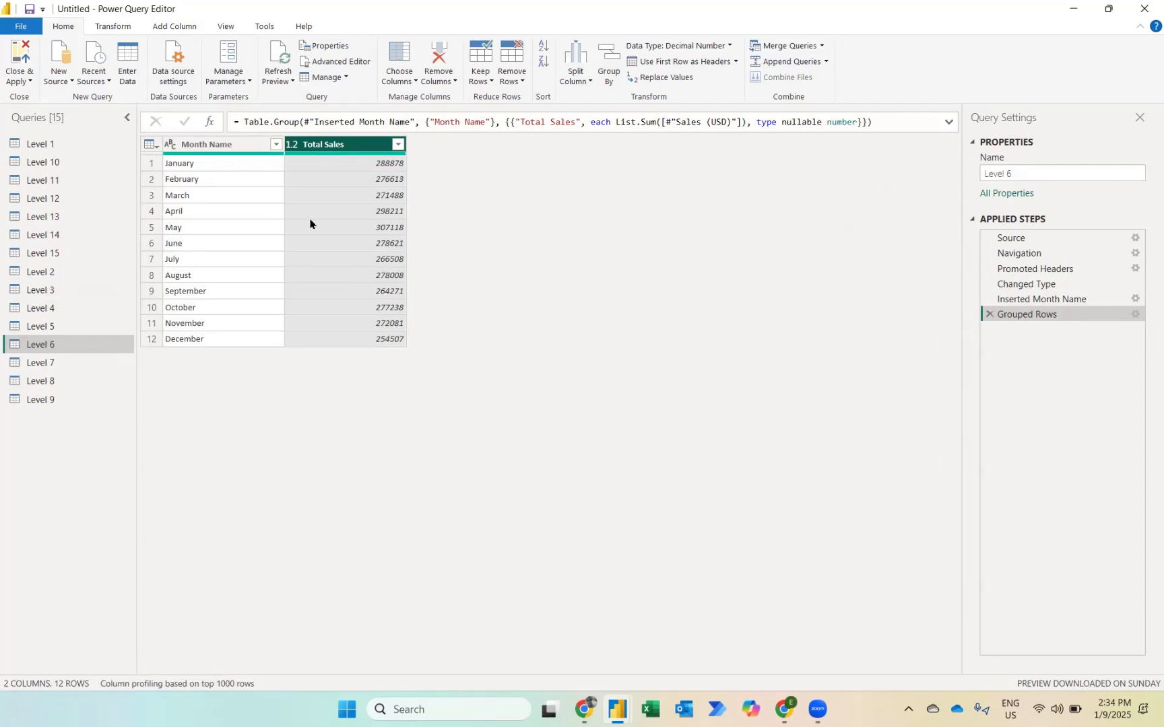
Step: Edit the Level 6 grouping to Advanced and add Apple Products as a second grouping column after Month Name
click(1135, 315)
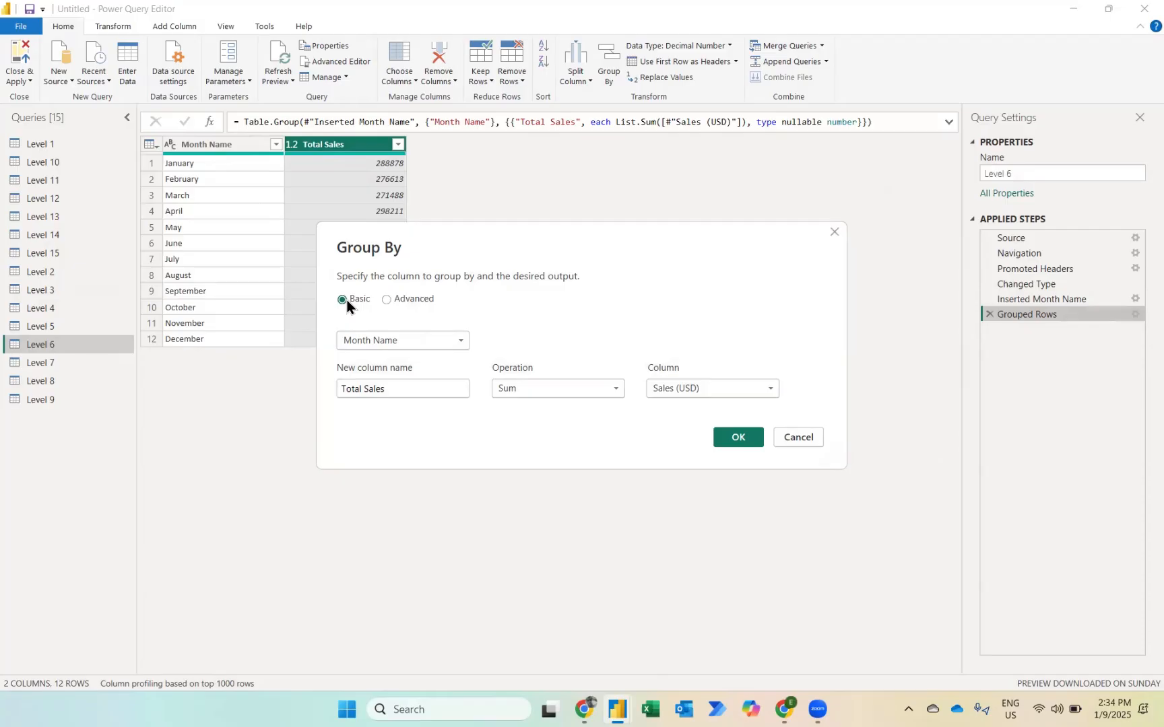
click(399, 301)
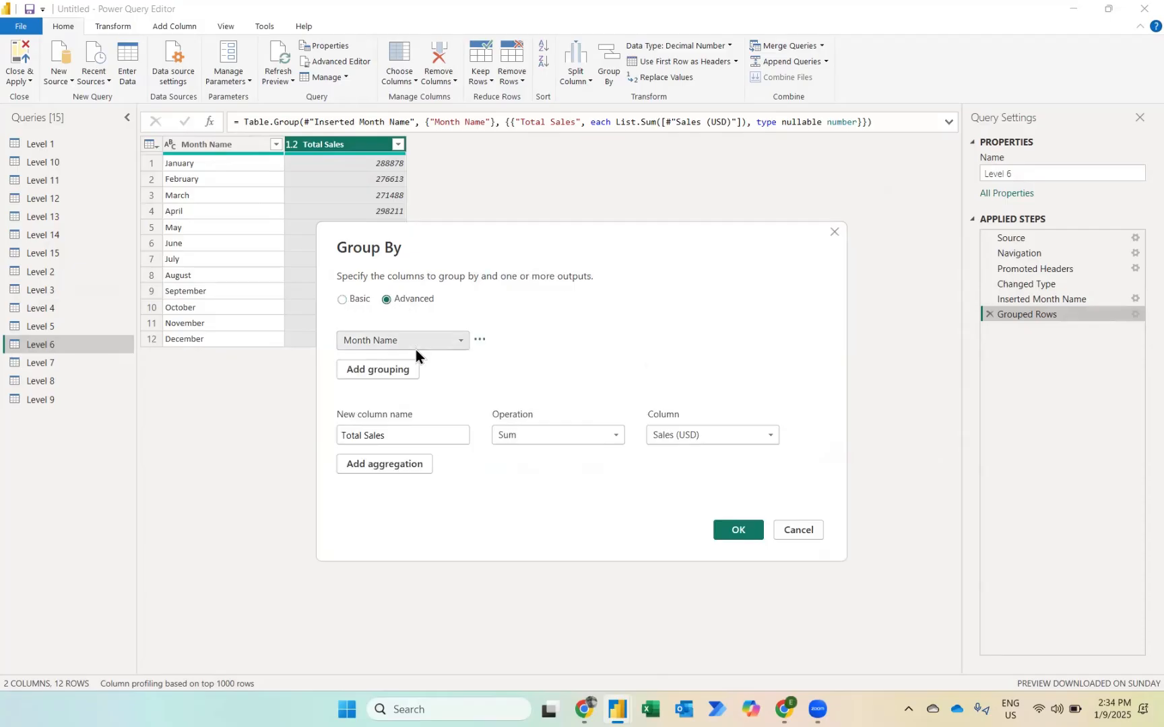
click(402, 374)
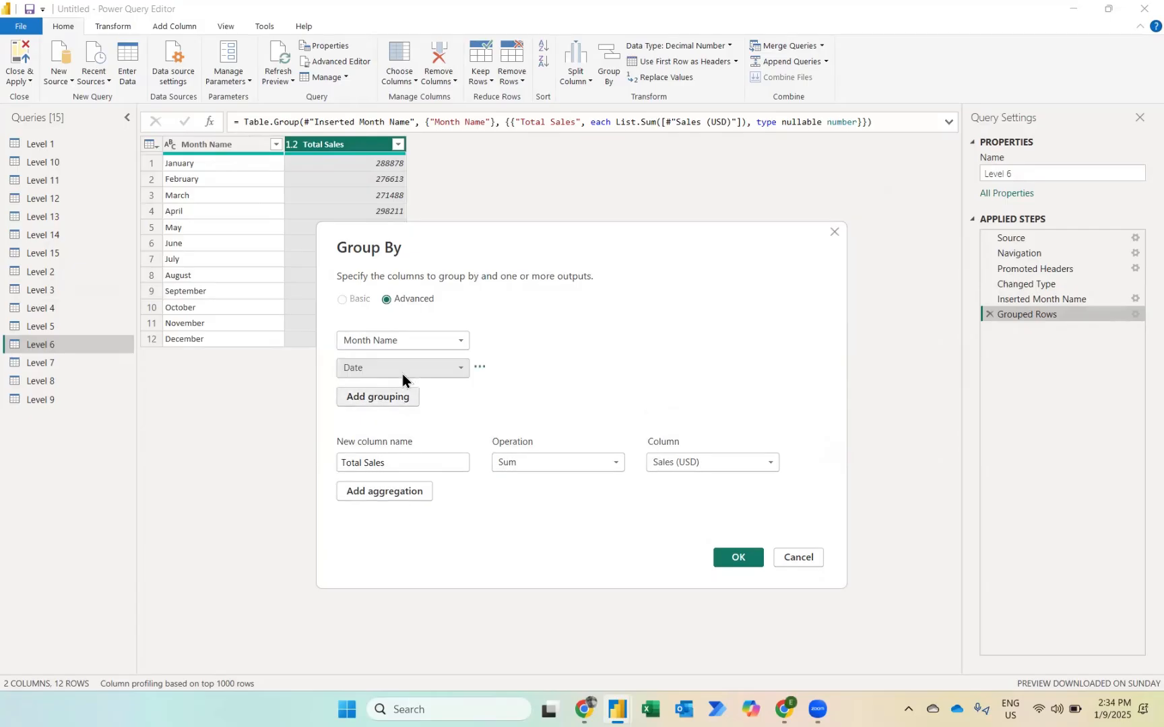
click(419, 370)
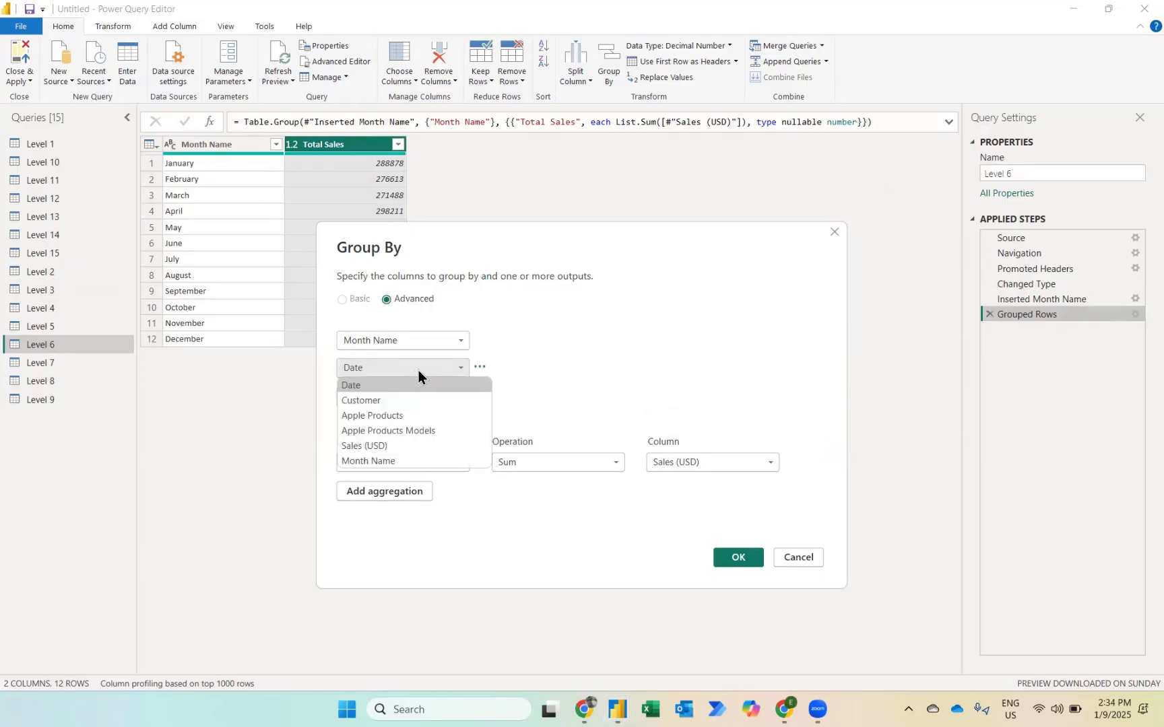
click(391, 417)
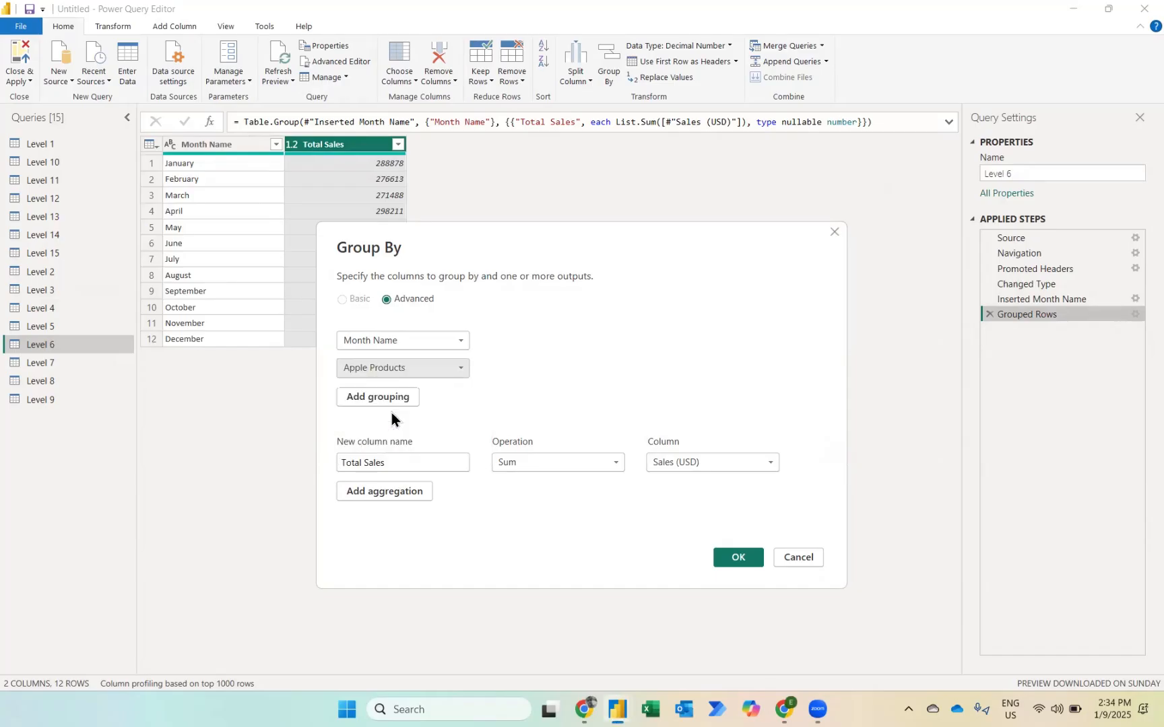
click(738, 558)
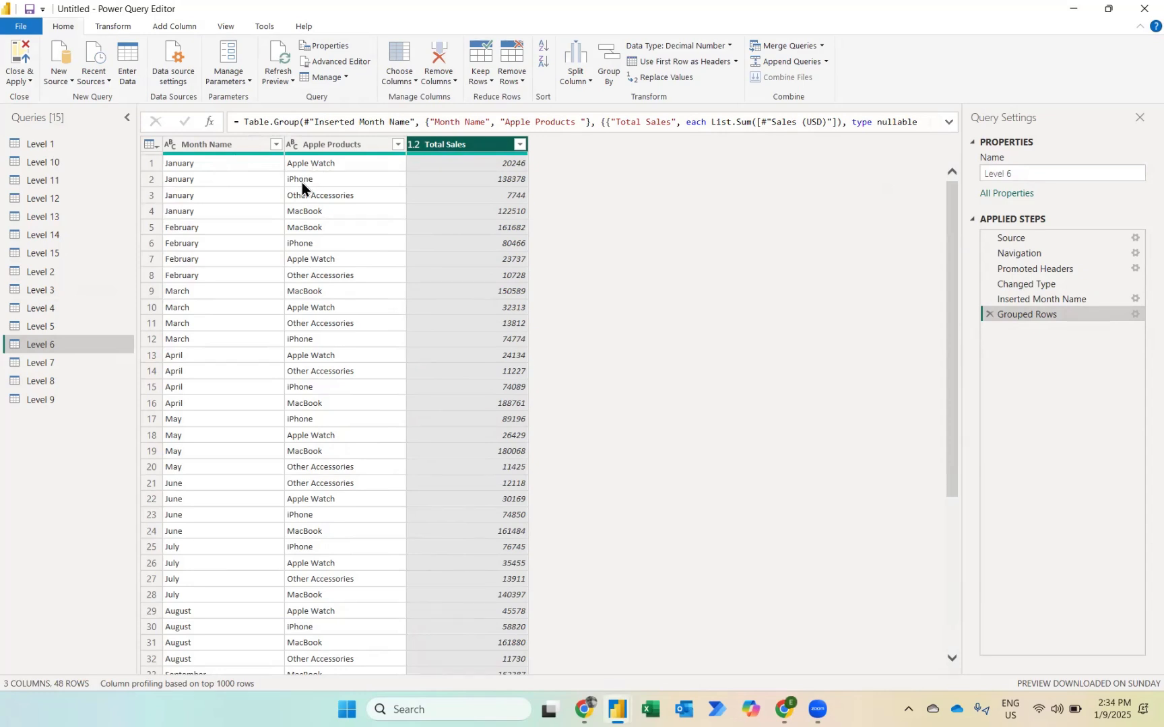
Step: Add a Count Rows aggregation named No of Transactions to the Level 6 grouping
click(1135, 313)
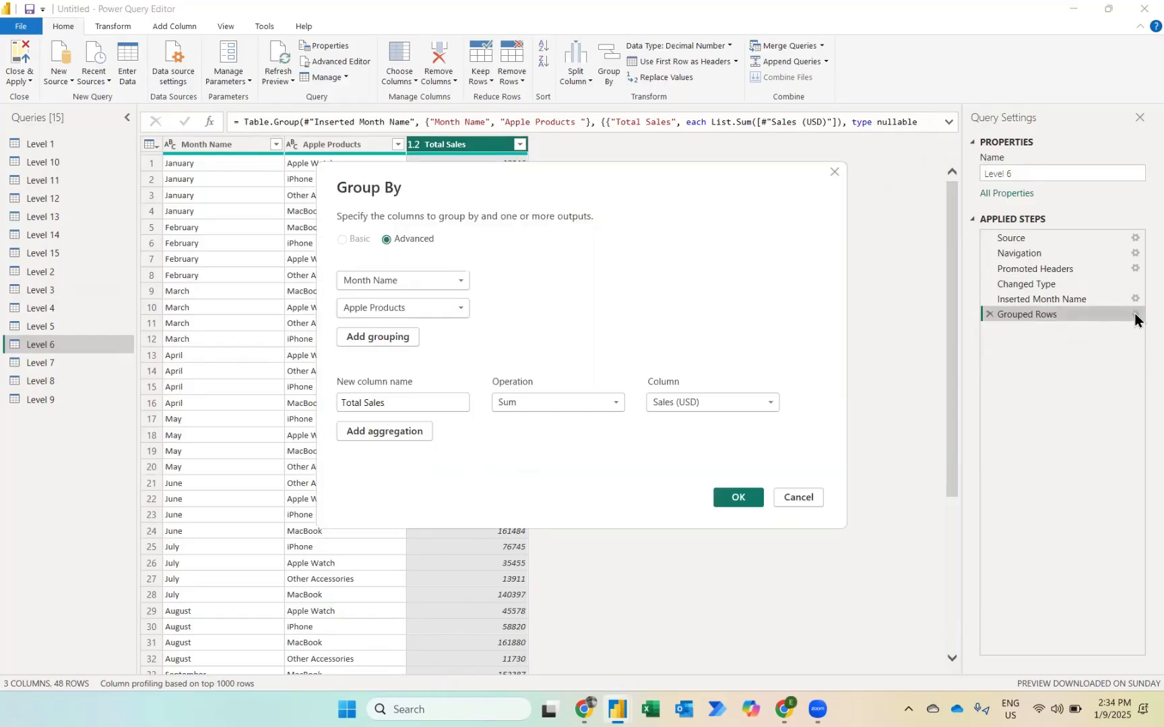
click(378, 434)
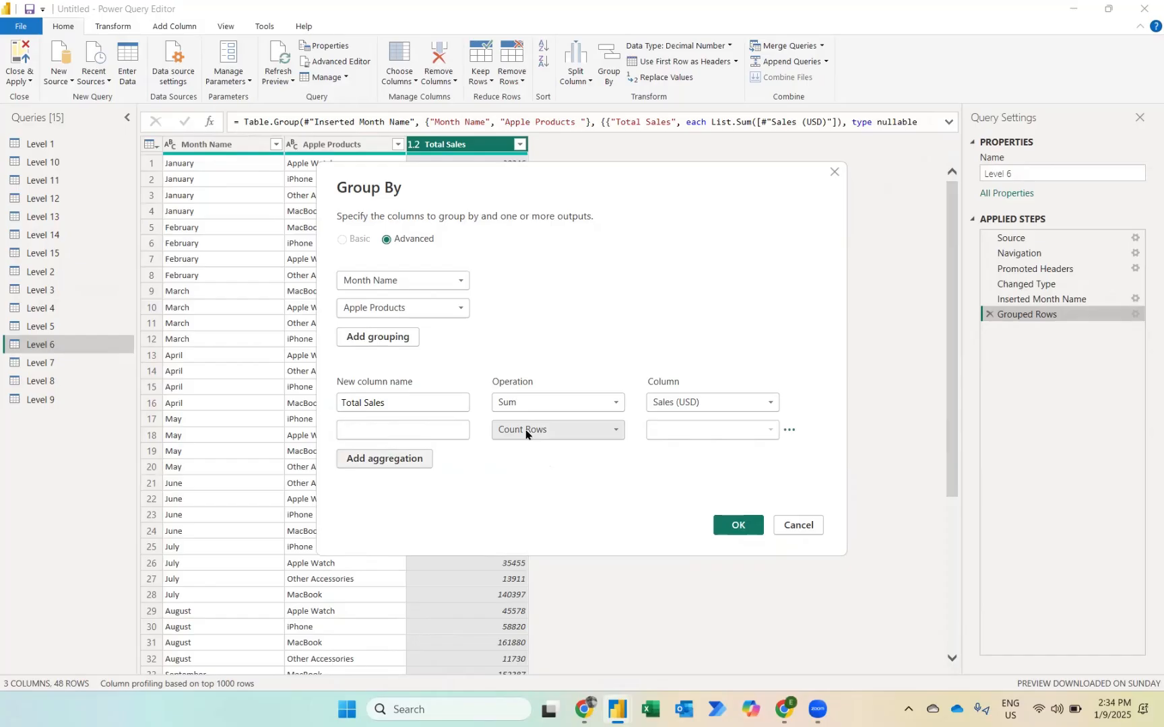
click(429, 423)
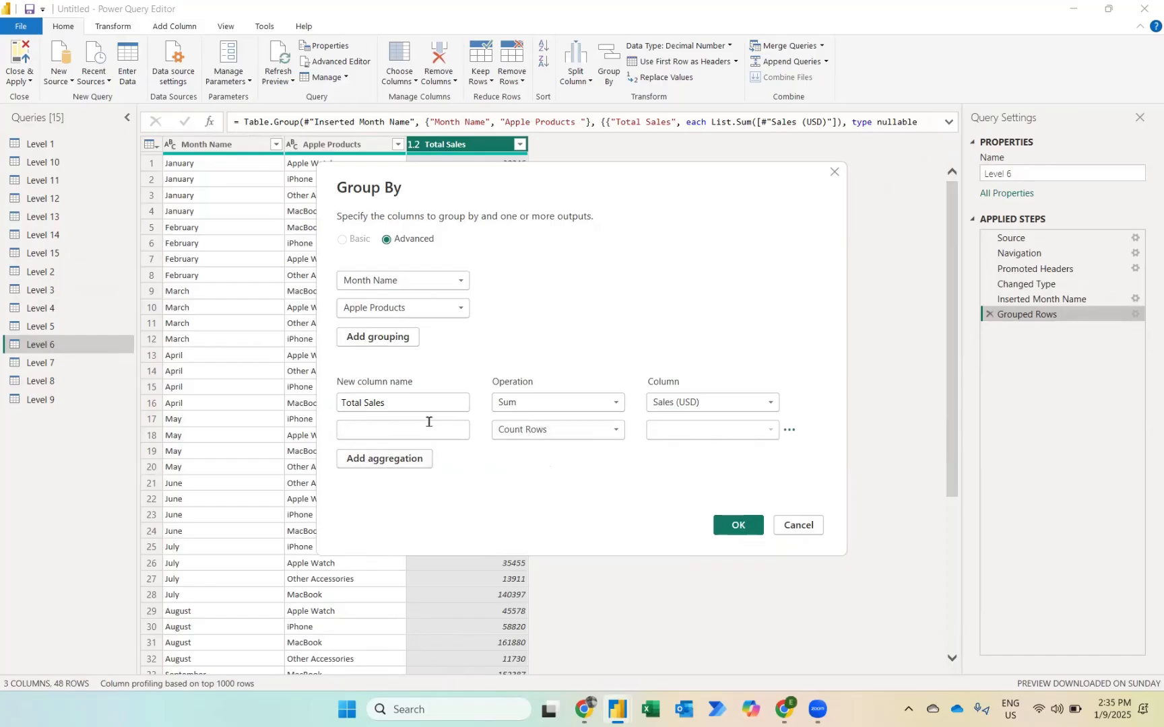
text(No of Tra)
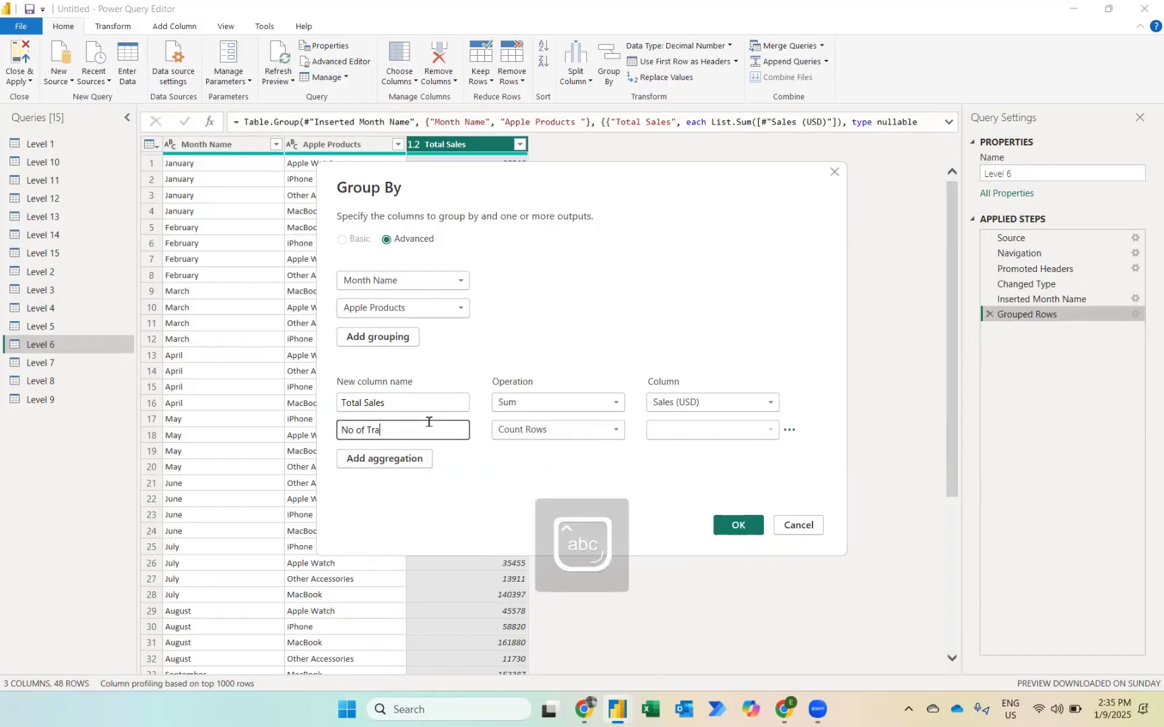
text(nsactions)
click(735, 526)
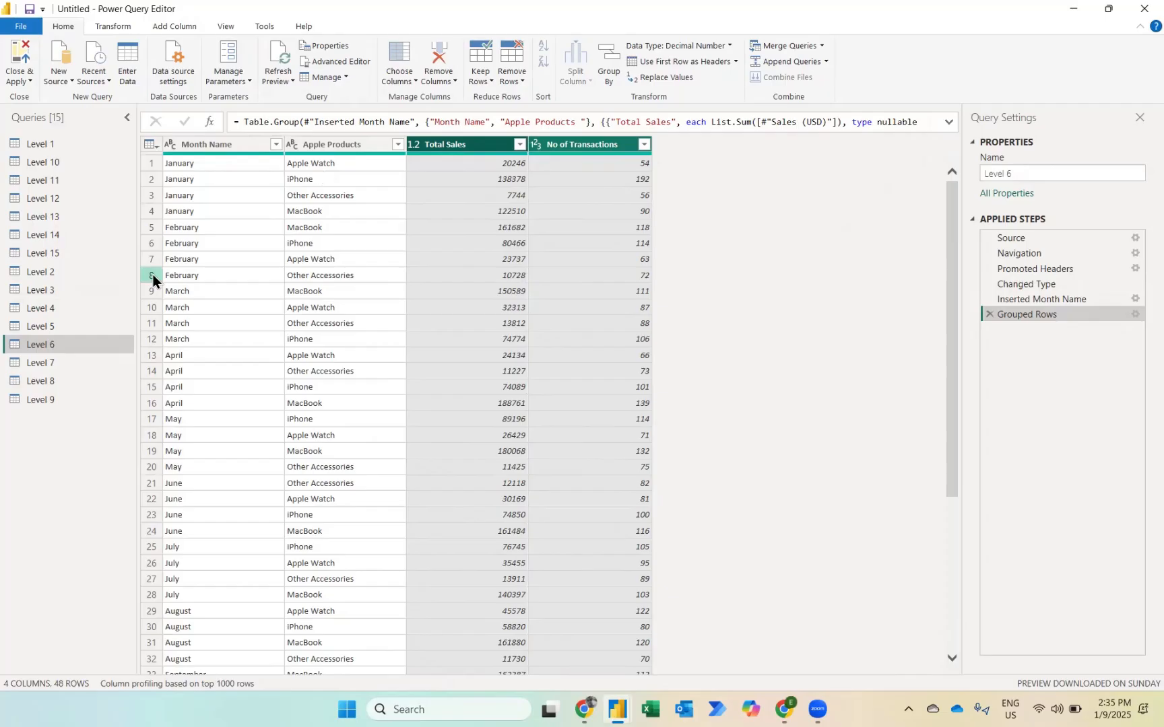
Step: Open the Level 7 query and add an Age column calculated from the Date of Birth column
click(45, 364)
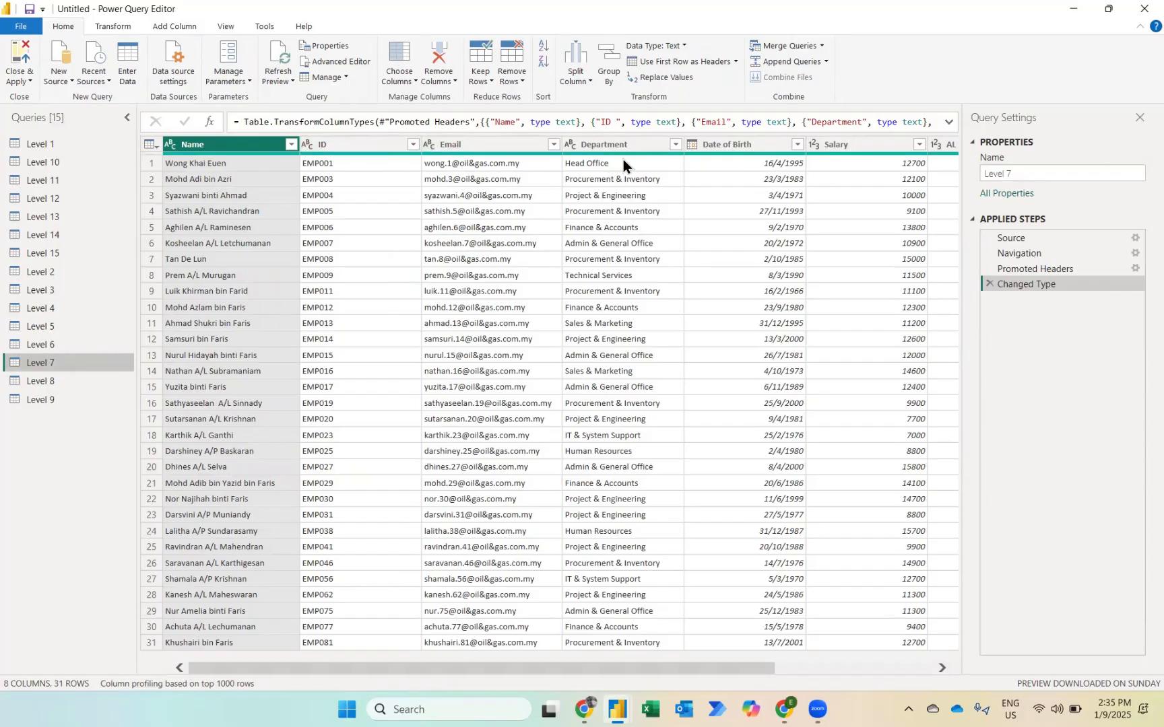
scroll(730, 250, right, 2)
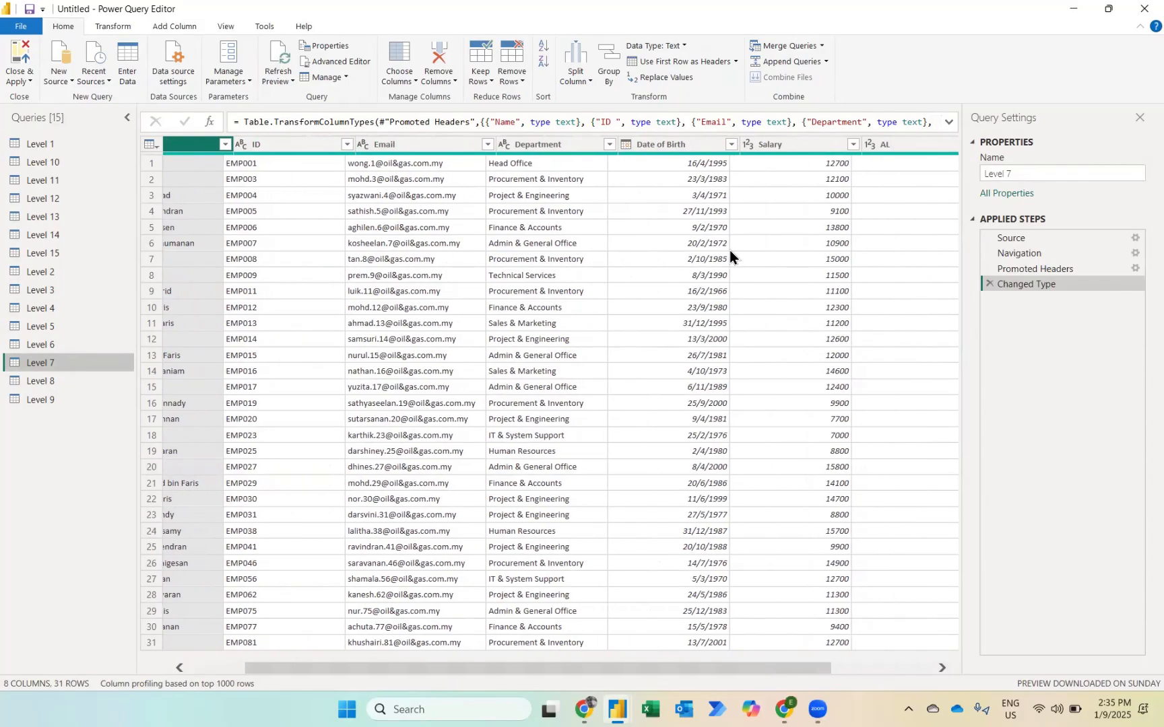
scroll(806, 229, right, 3)
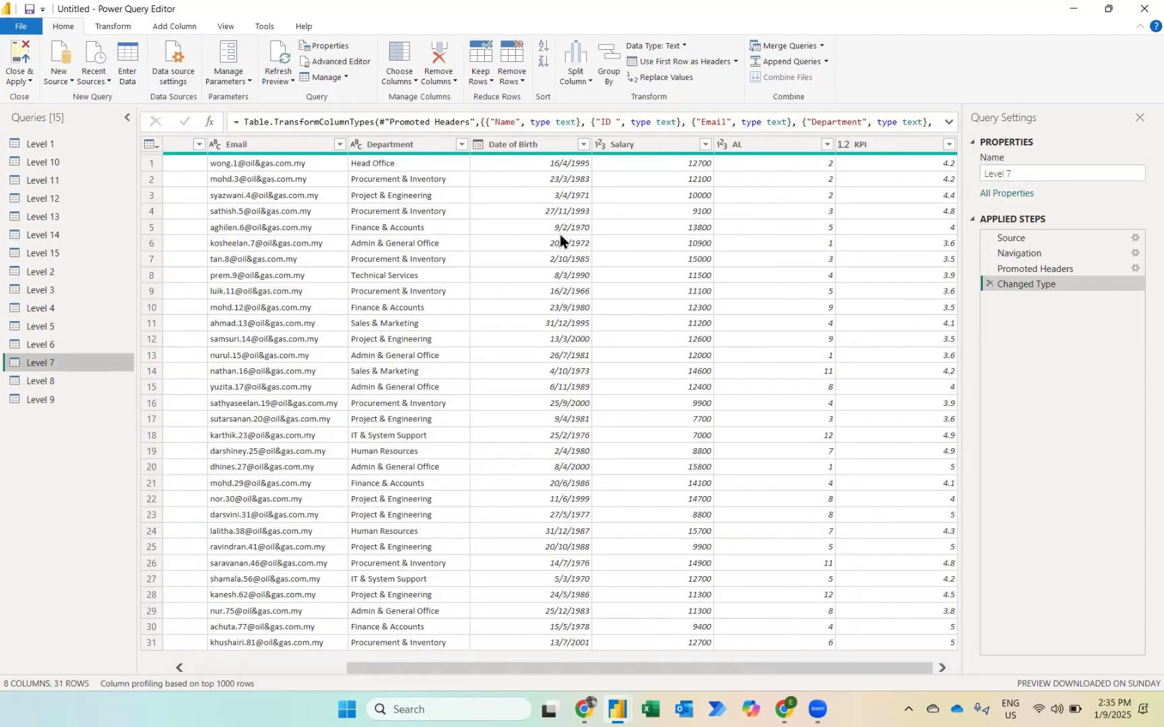
click(528, 143)
click(179, 23)
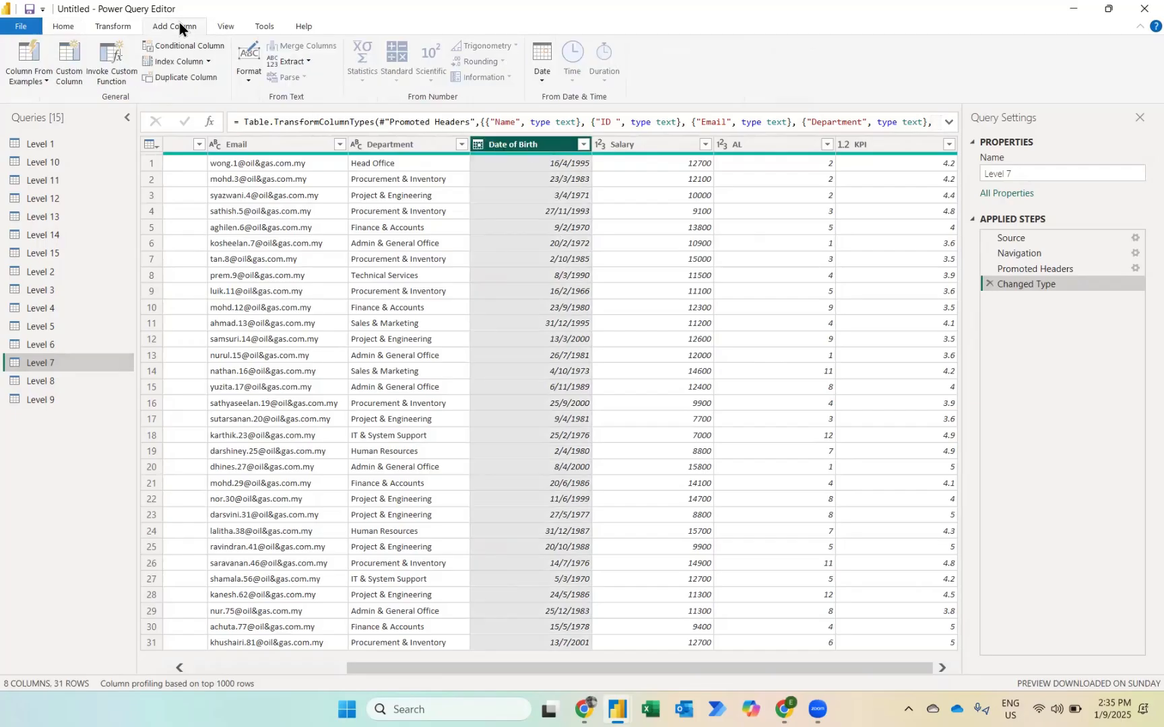
click(543, 81)
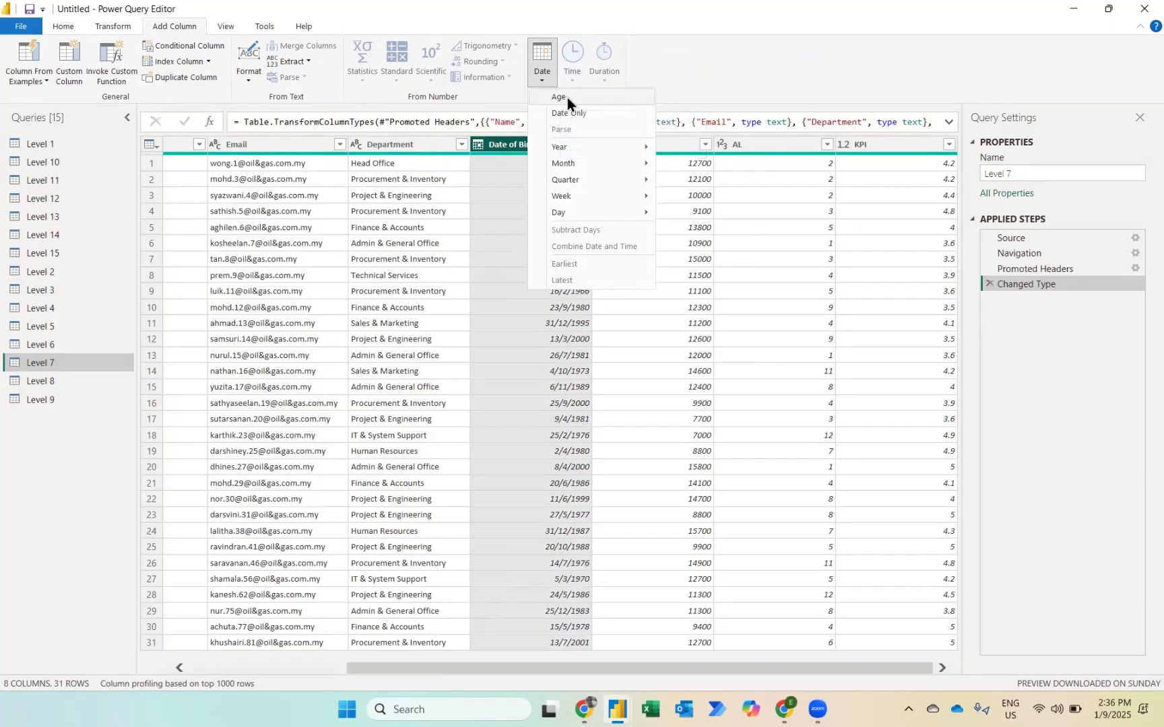
click(567, 97)
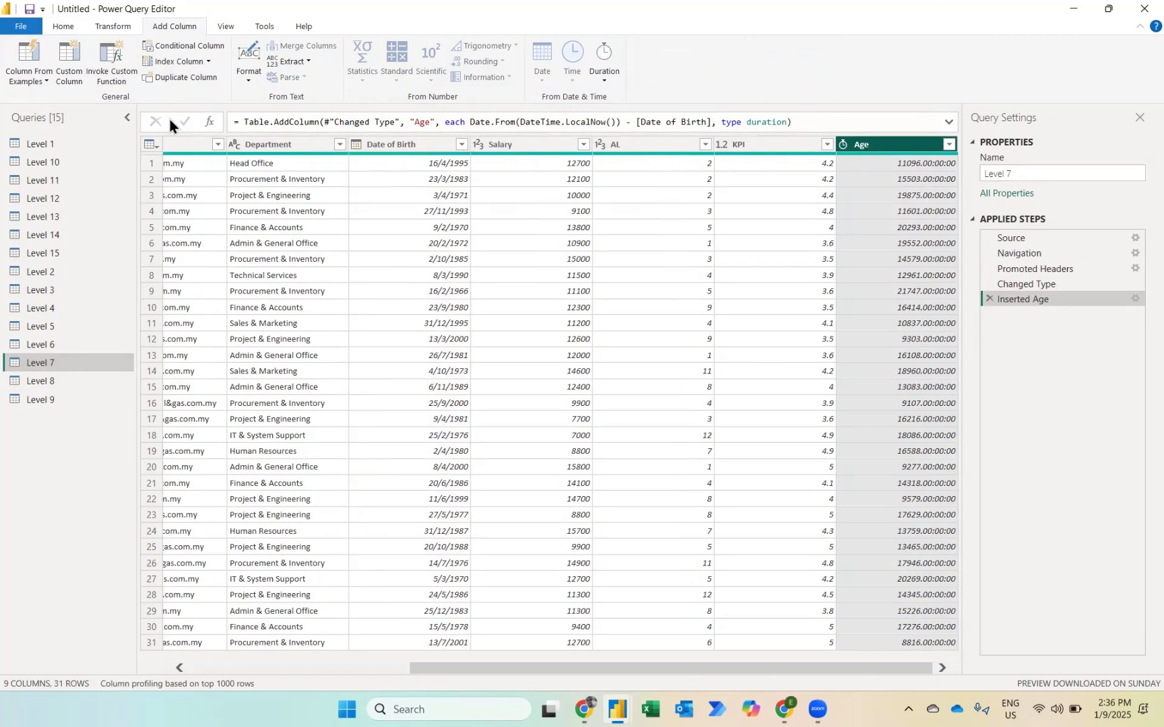
Step: Convert the Age durations in Level 7 to Total Years
click(109, 24)
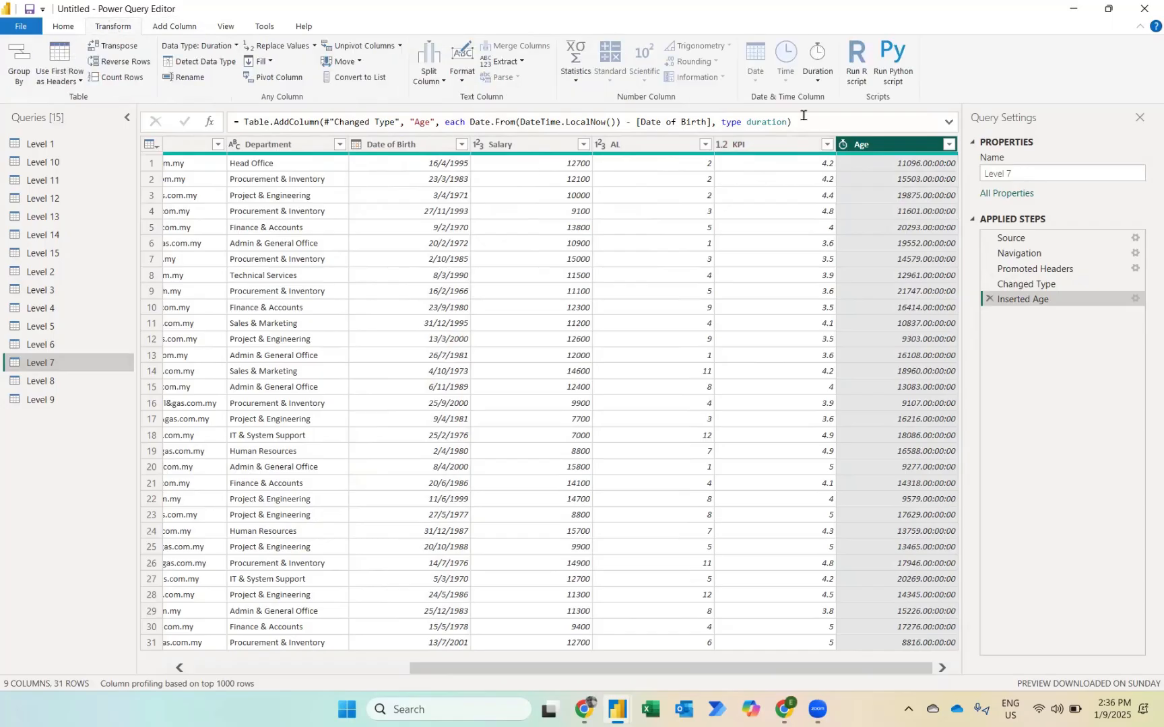
click(821, 86)
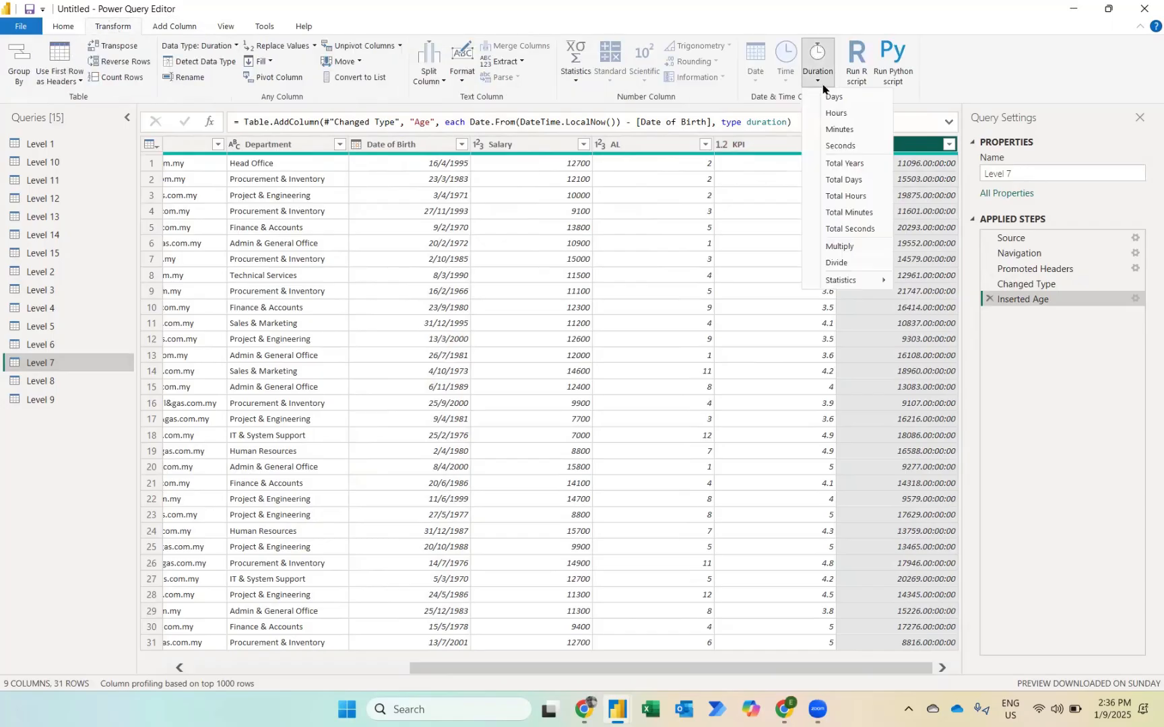
click(838, 164)
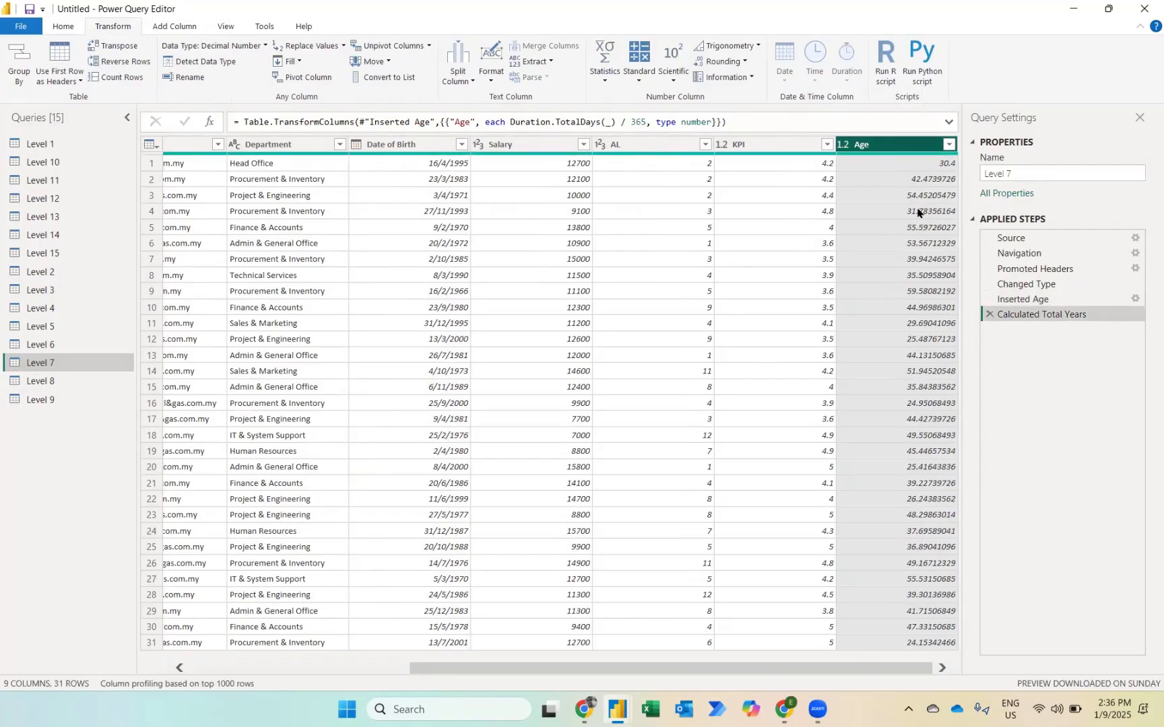
Step: Round the Age column in Level 7 to 0 decimal places
click(841, 147)
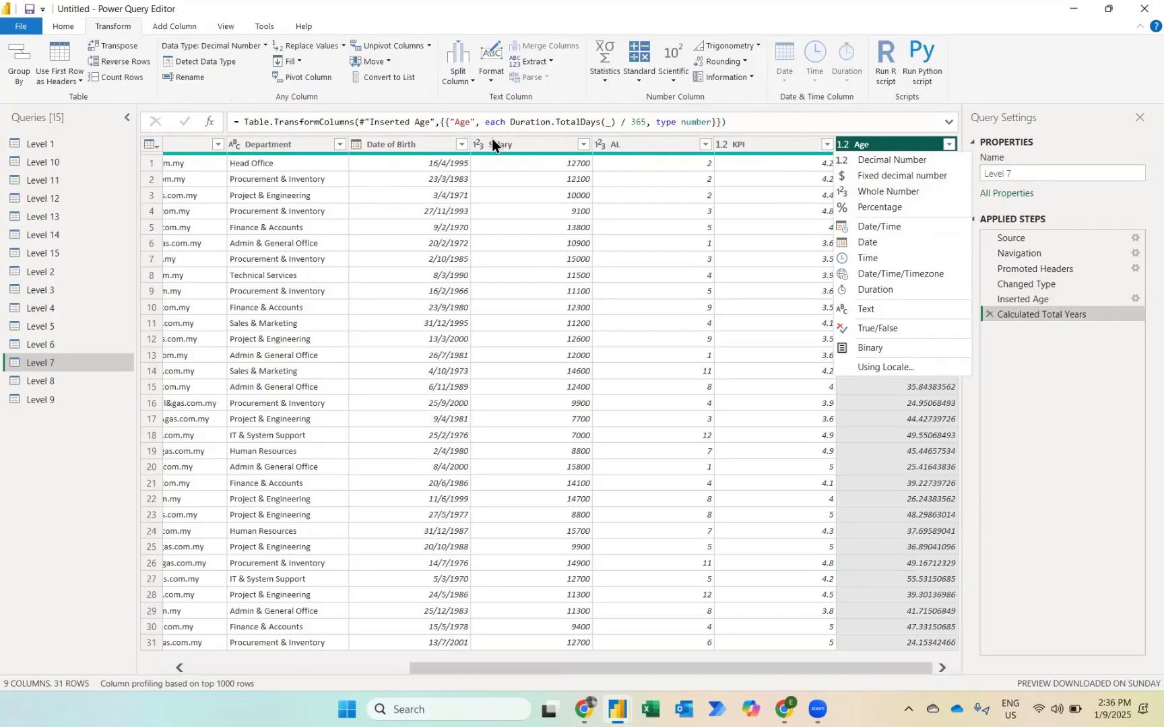
click(727, 60)
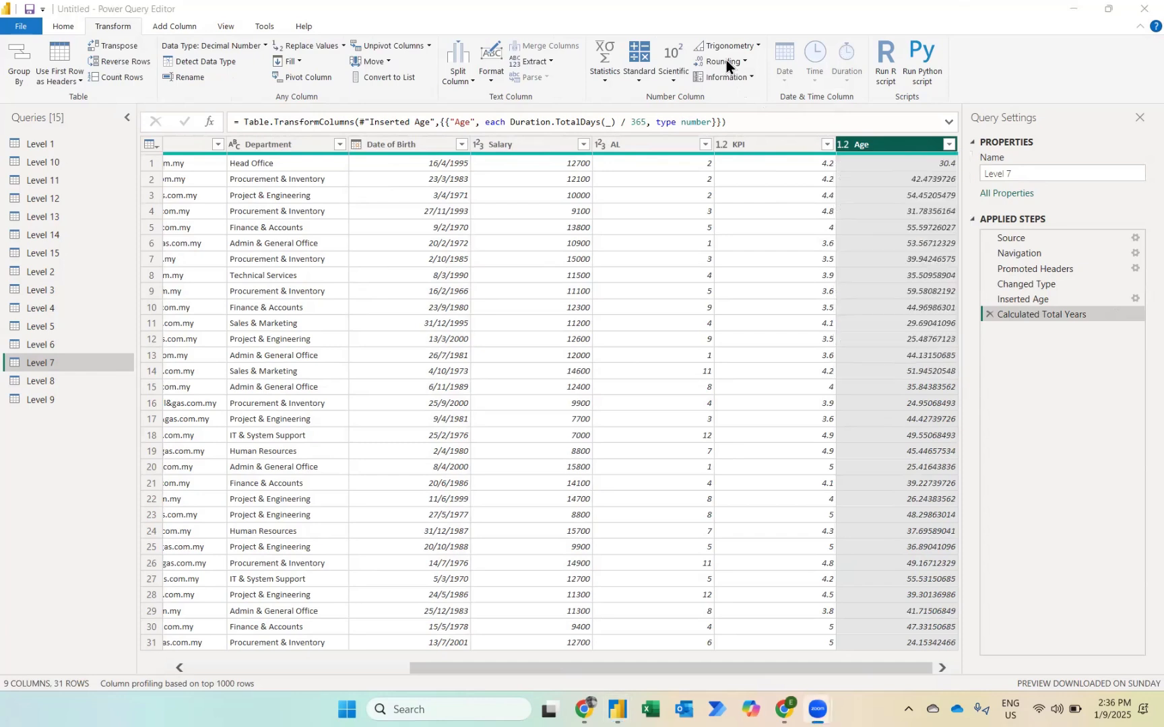
click(727, 59)
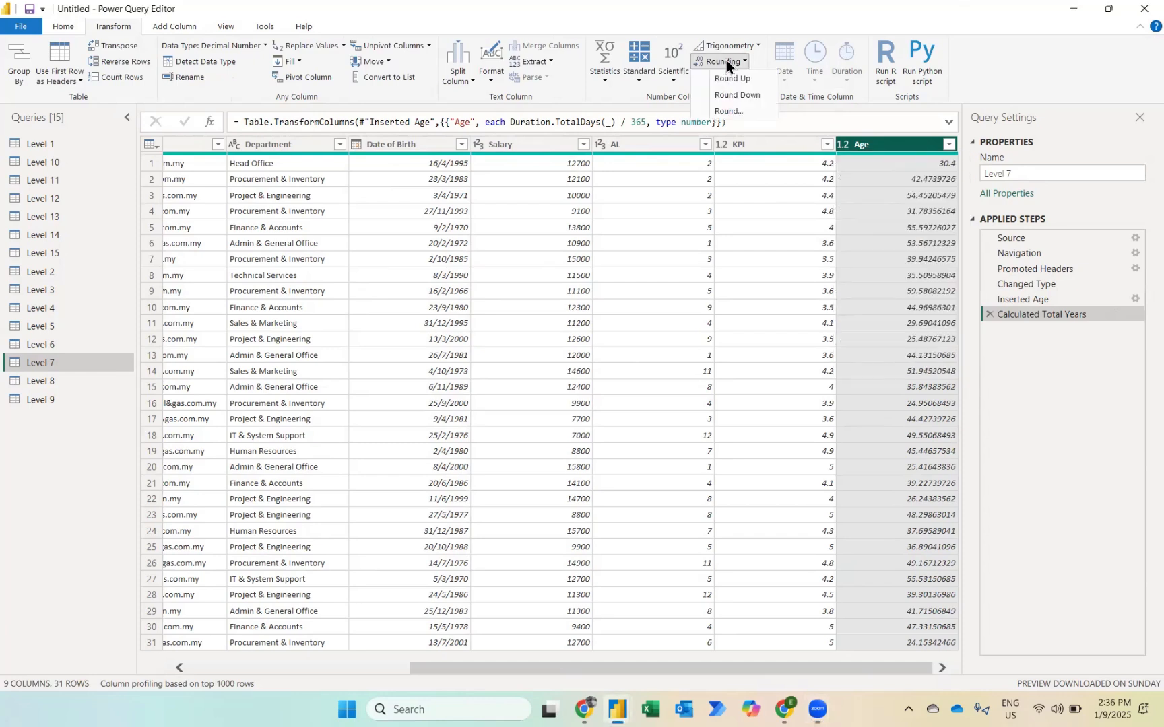
click(729, 112)
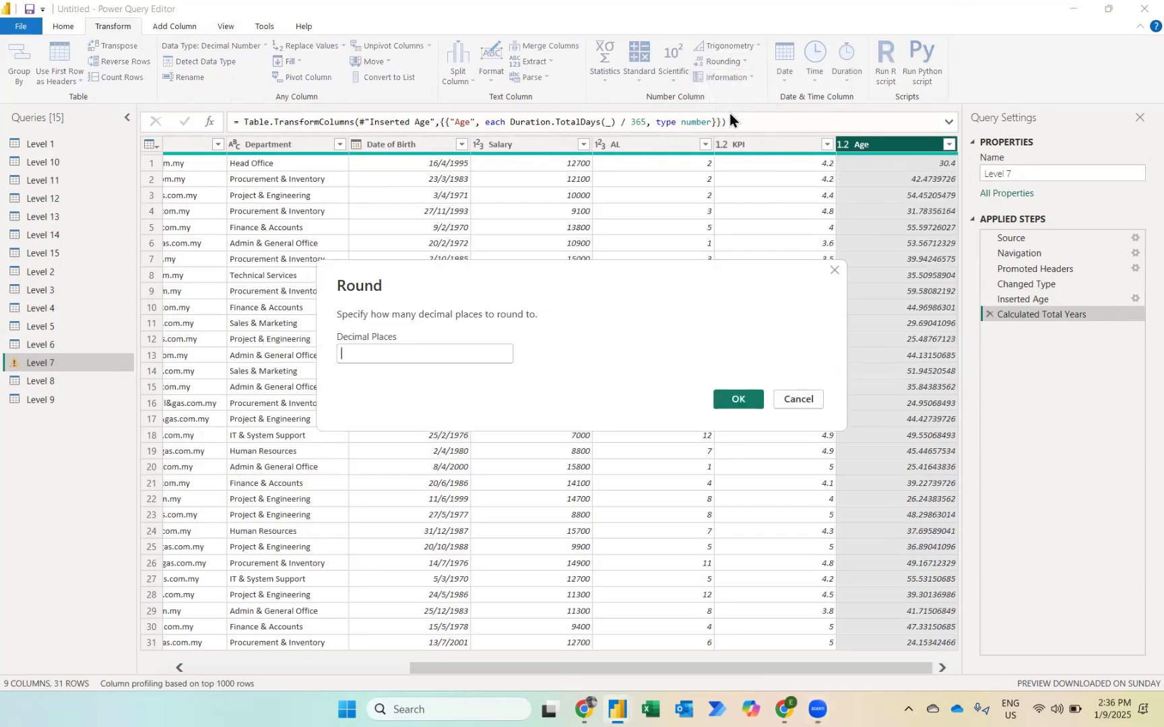
text(0)
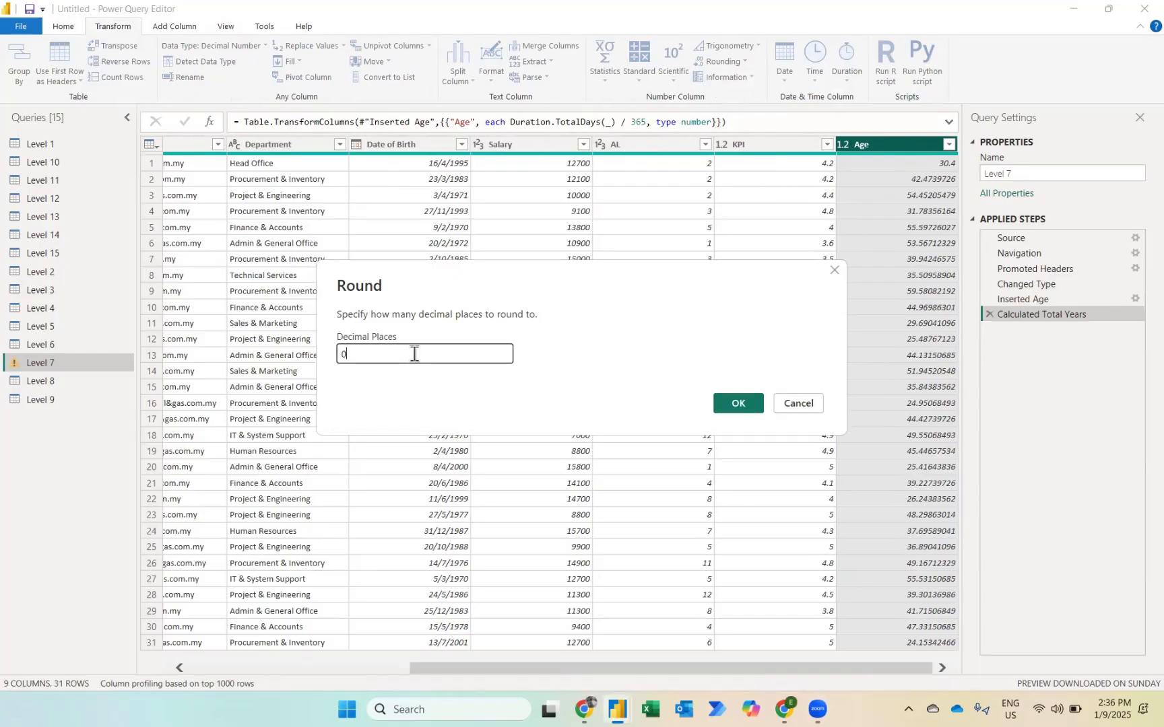
click(719, 401)
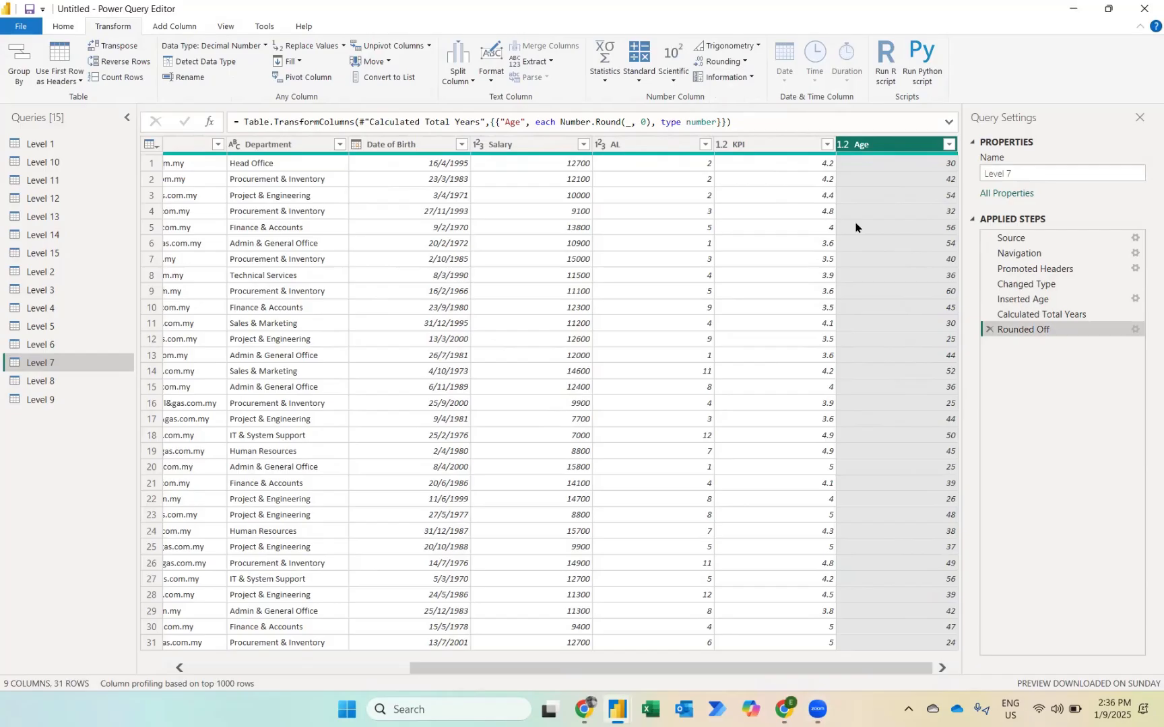
Step: Sort the Level 7 rows by Age in descending order
click(949, 145)
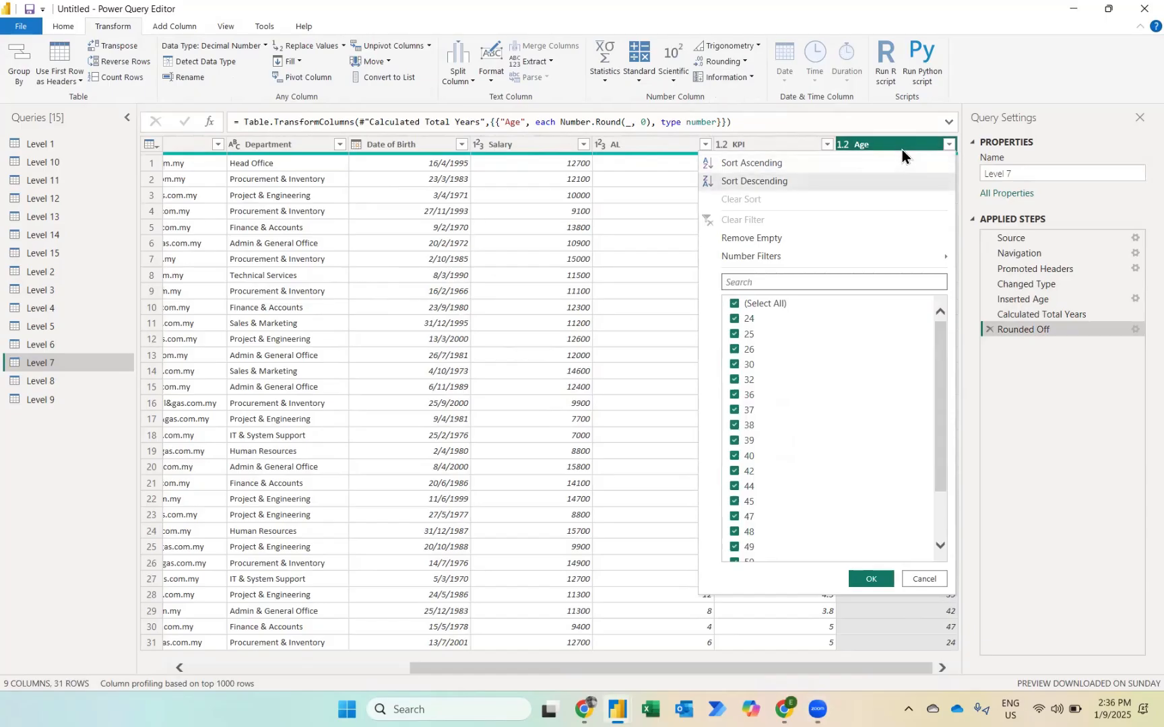
key(Return)
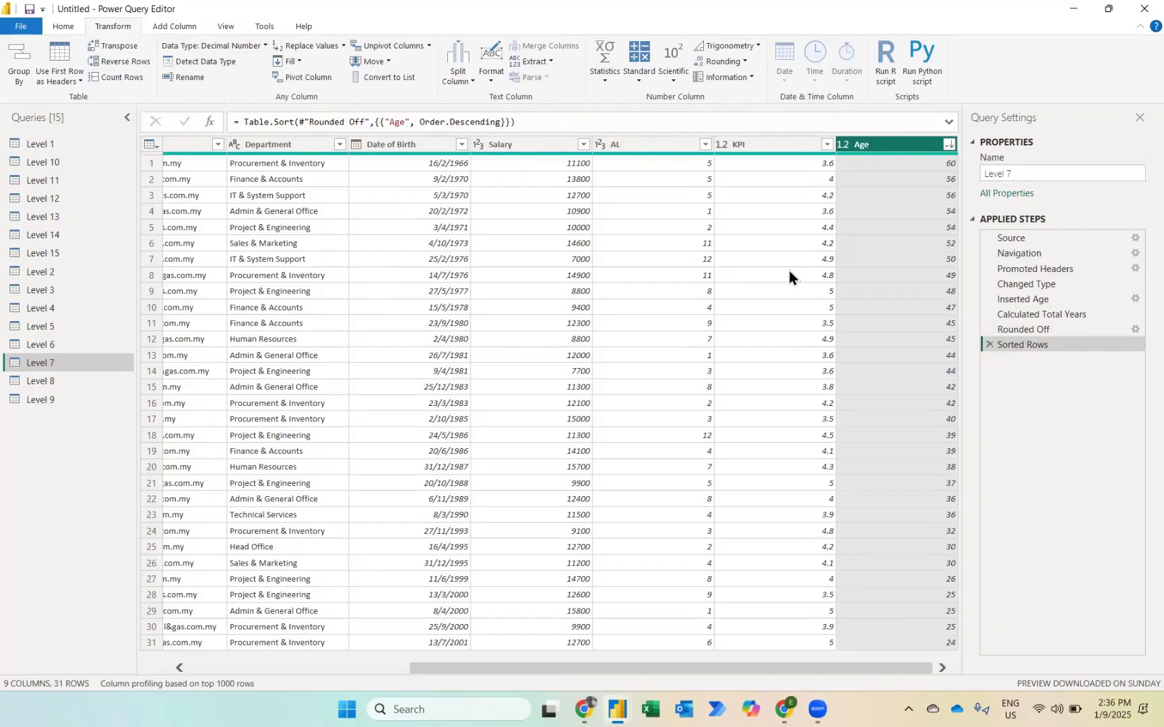
scroll(789, 270, left, 5)
scroll(790, 271, right, 5)
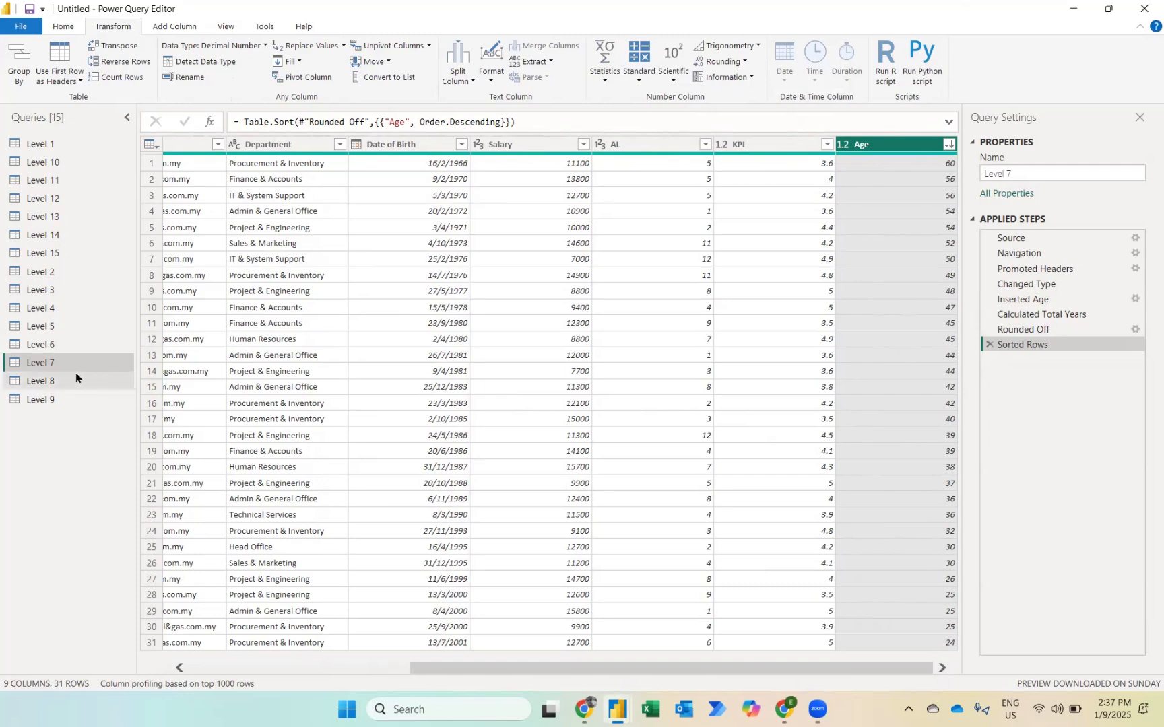
Step: In the Level 8 query, remove the top 1 row and promote the new first row to column headers
click(60, 382)
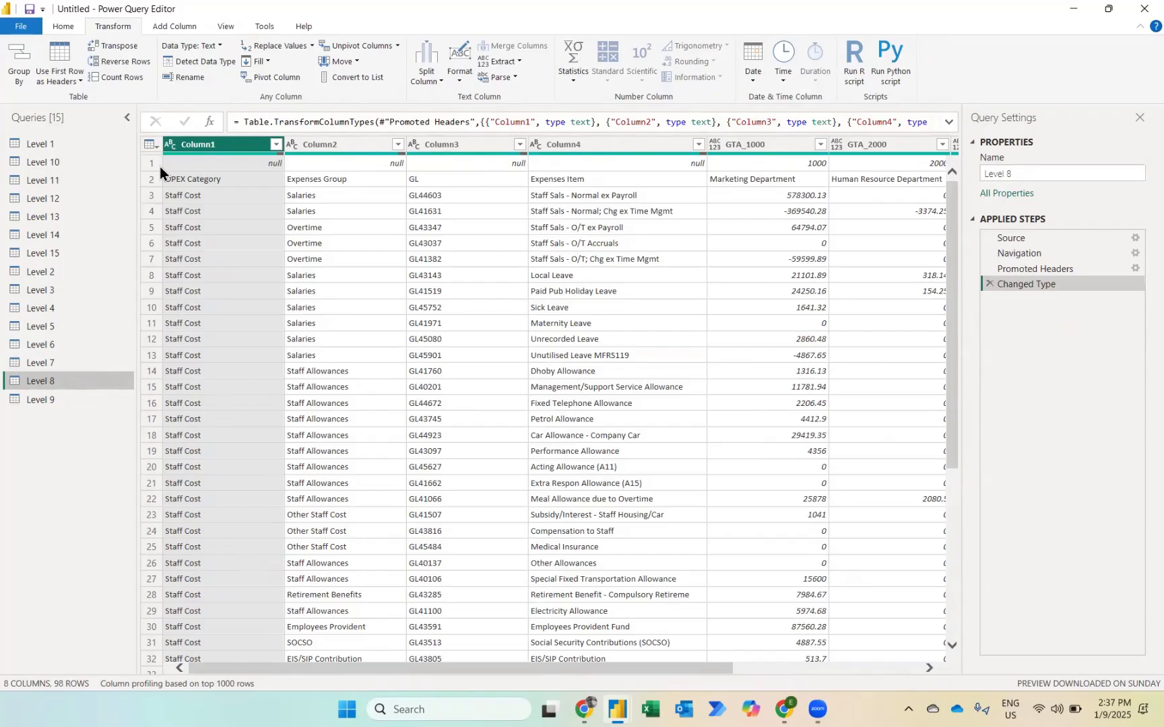
scroll(160, 166, right, 5)
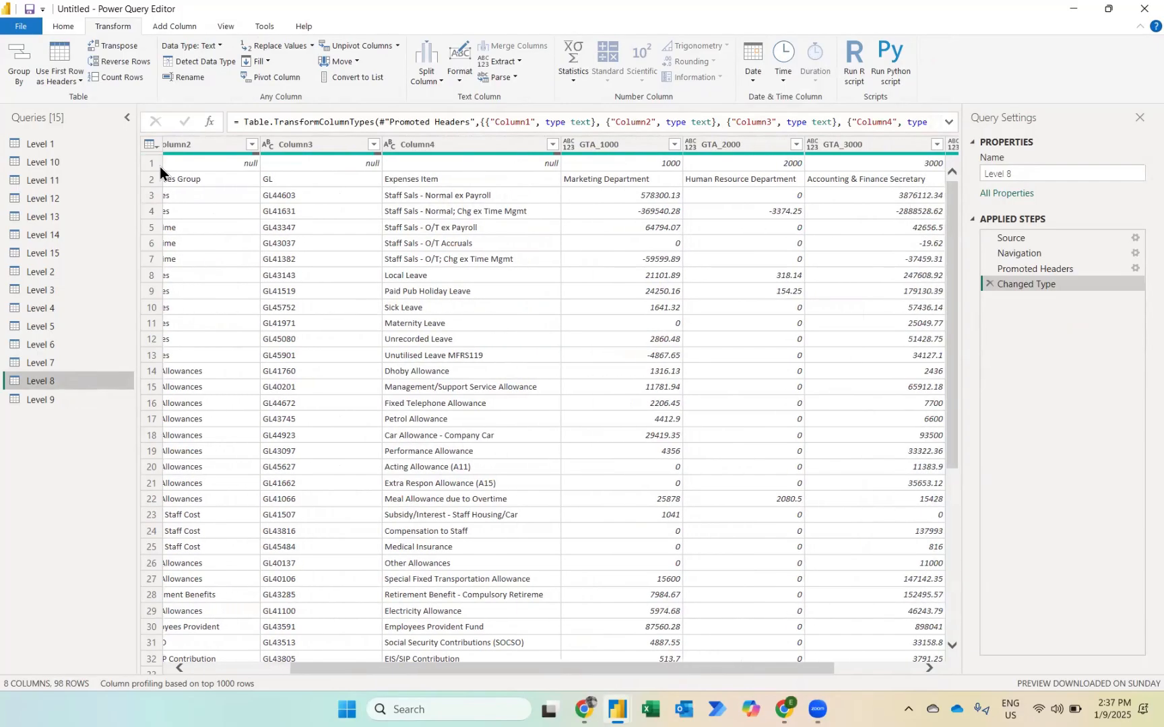
scroll(849, 228, right, 2)
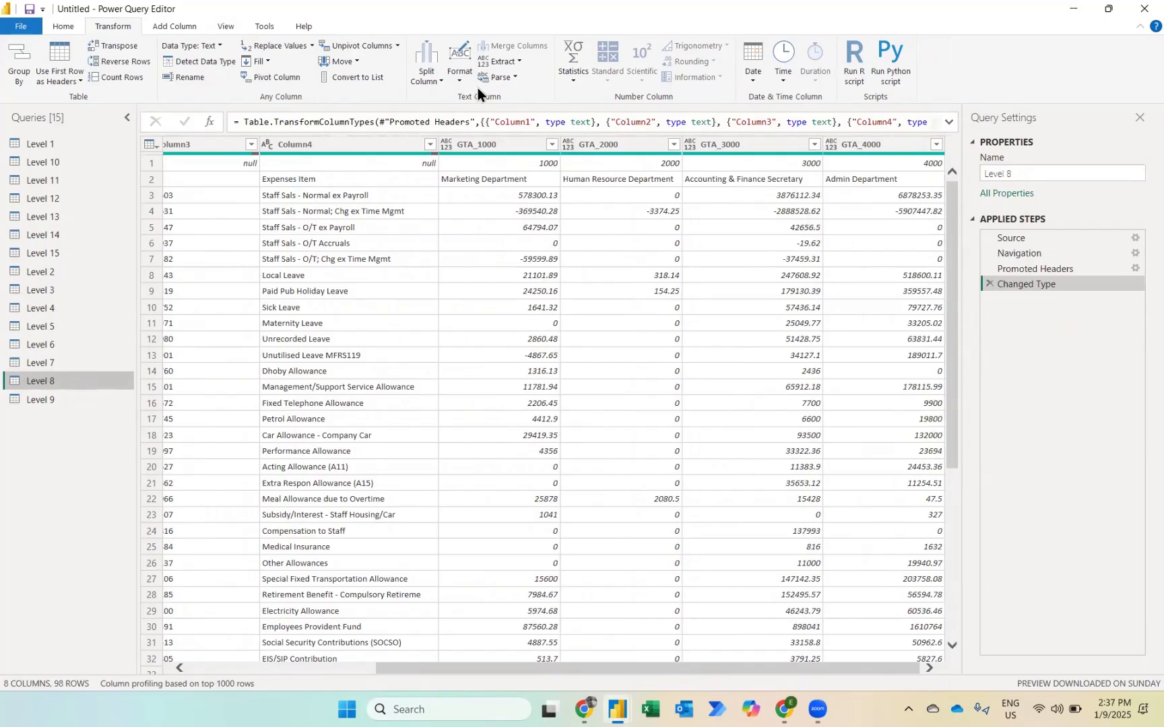
click(63, 27)
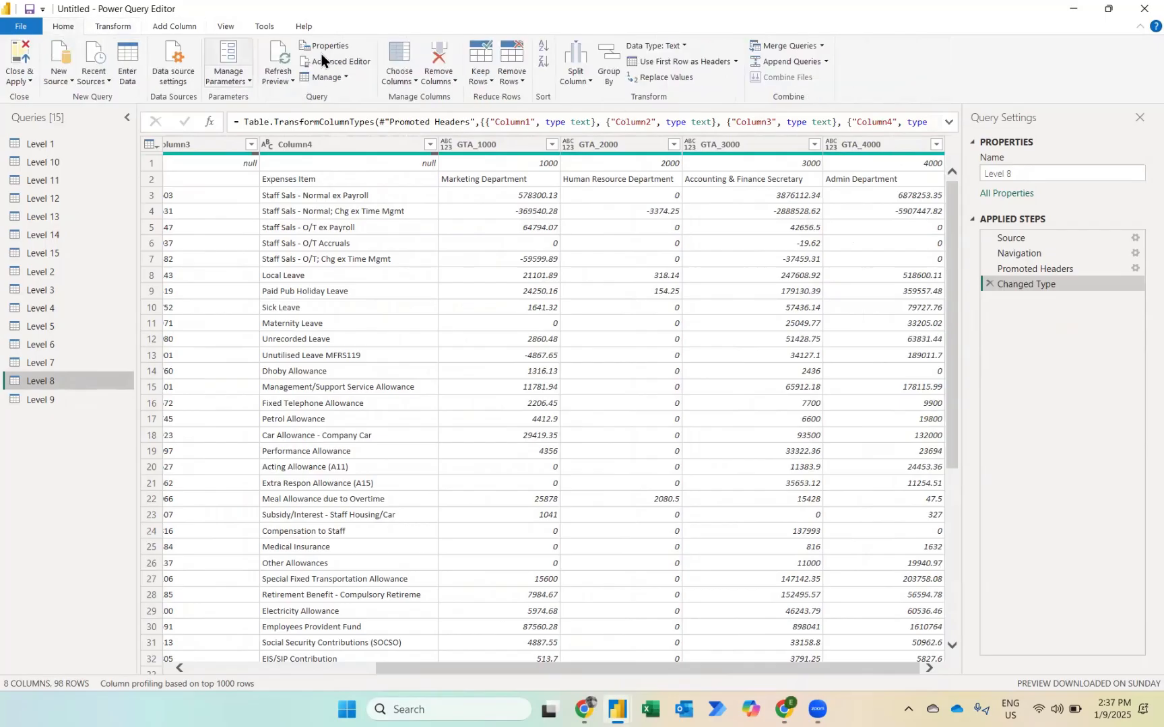
click(514, 76)
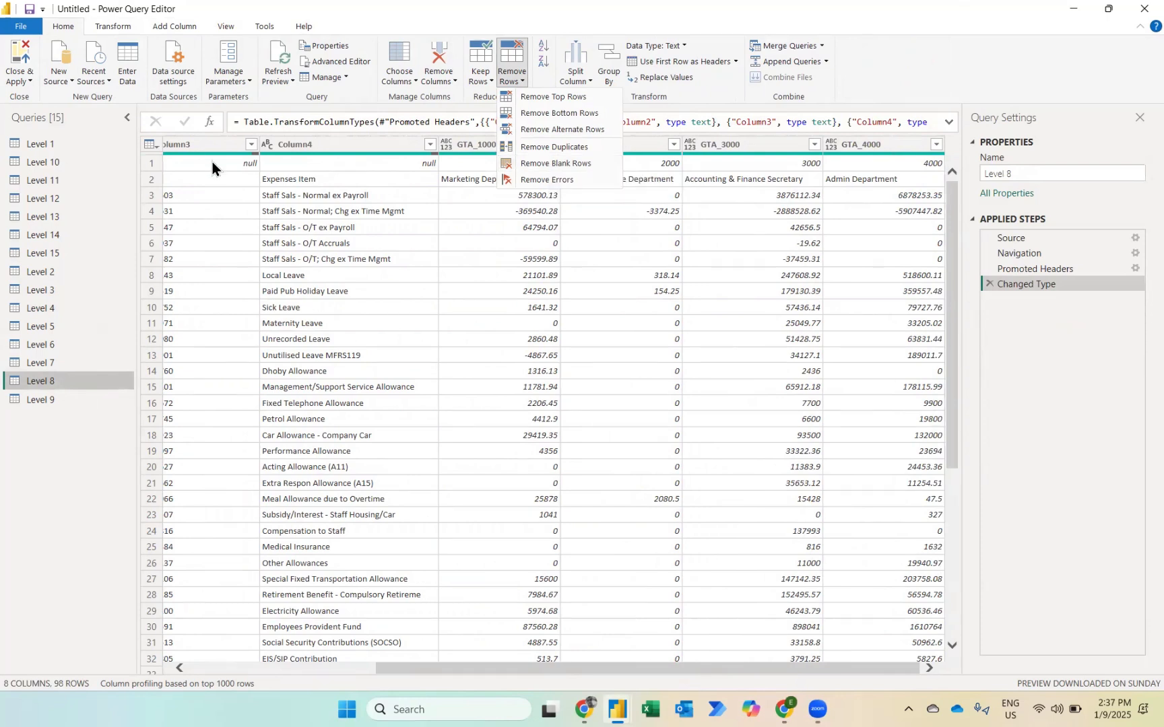
click(527, 164)
click(526, 163)
key(Right)
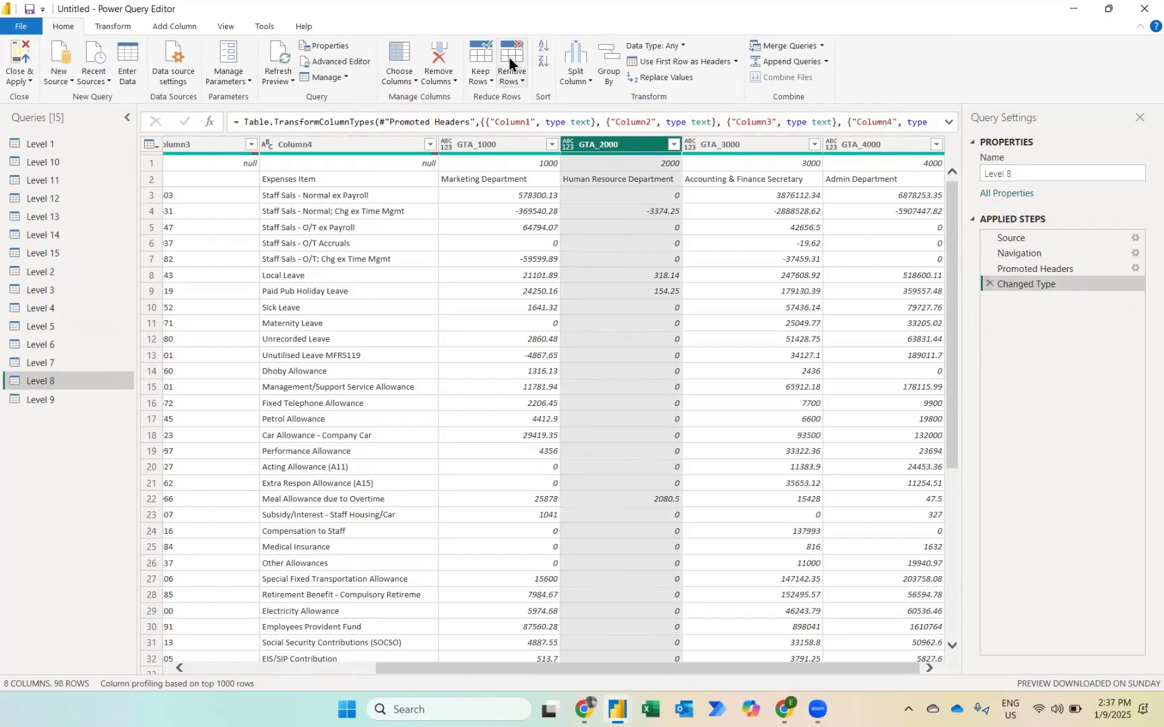
click(500, 73)
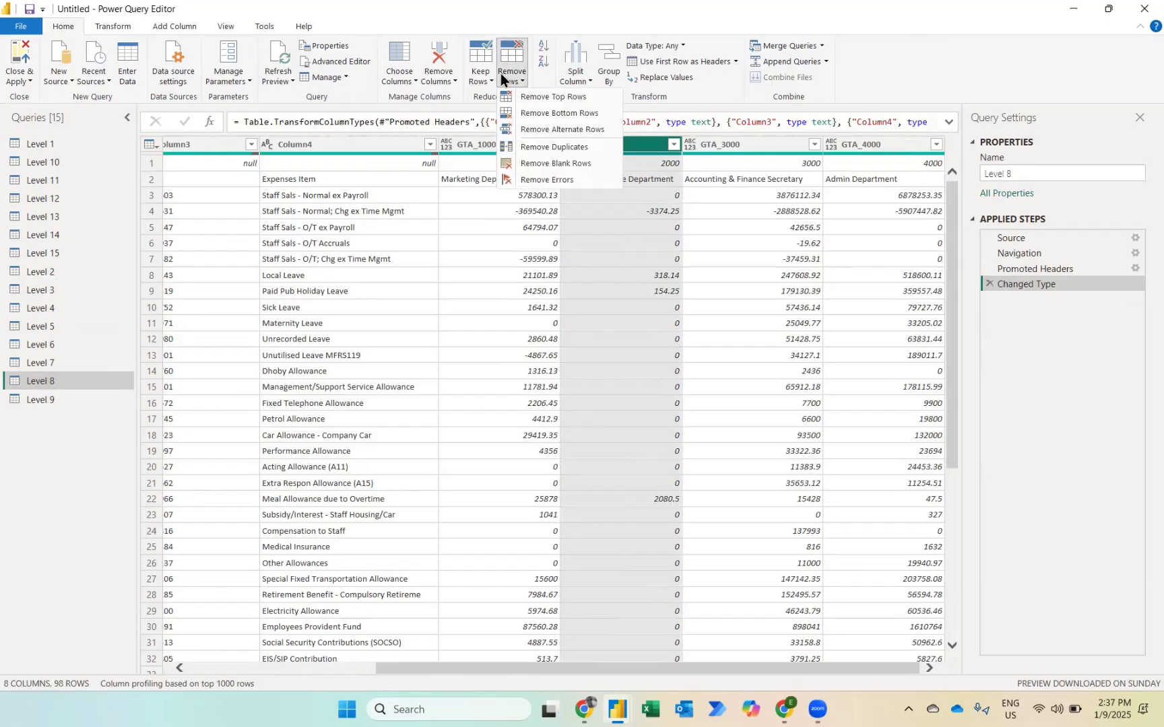
click(541, 97)
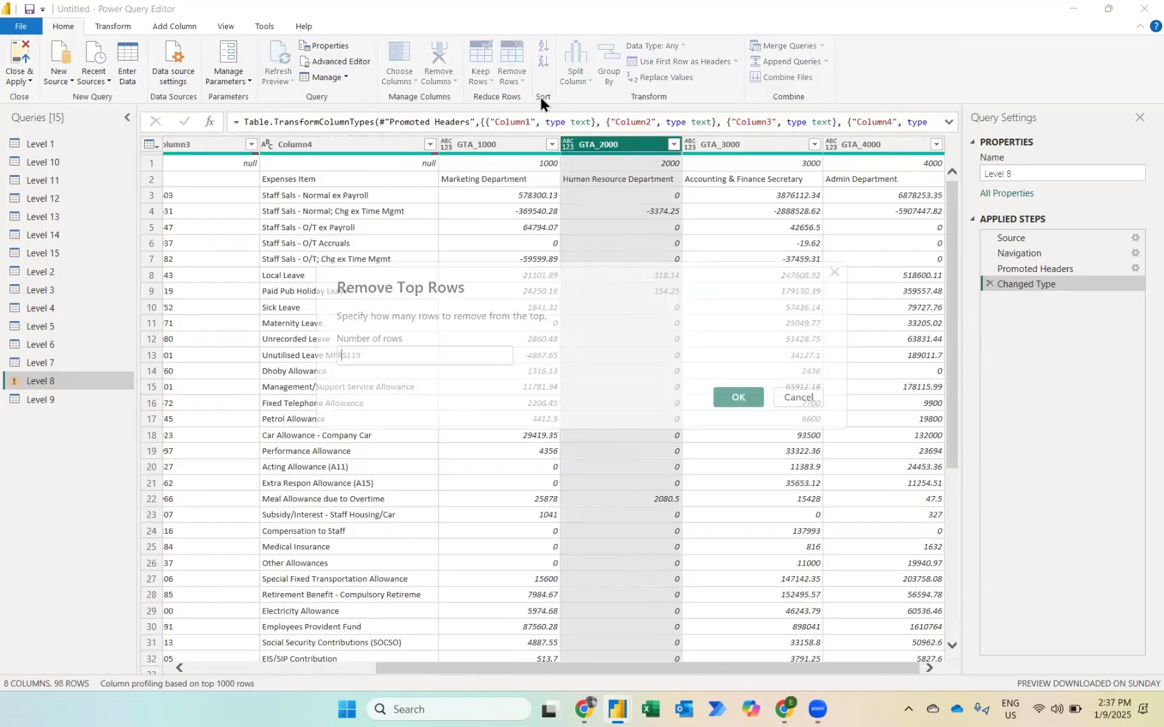
text(1)
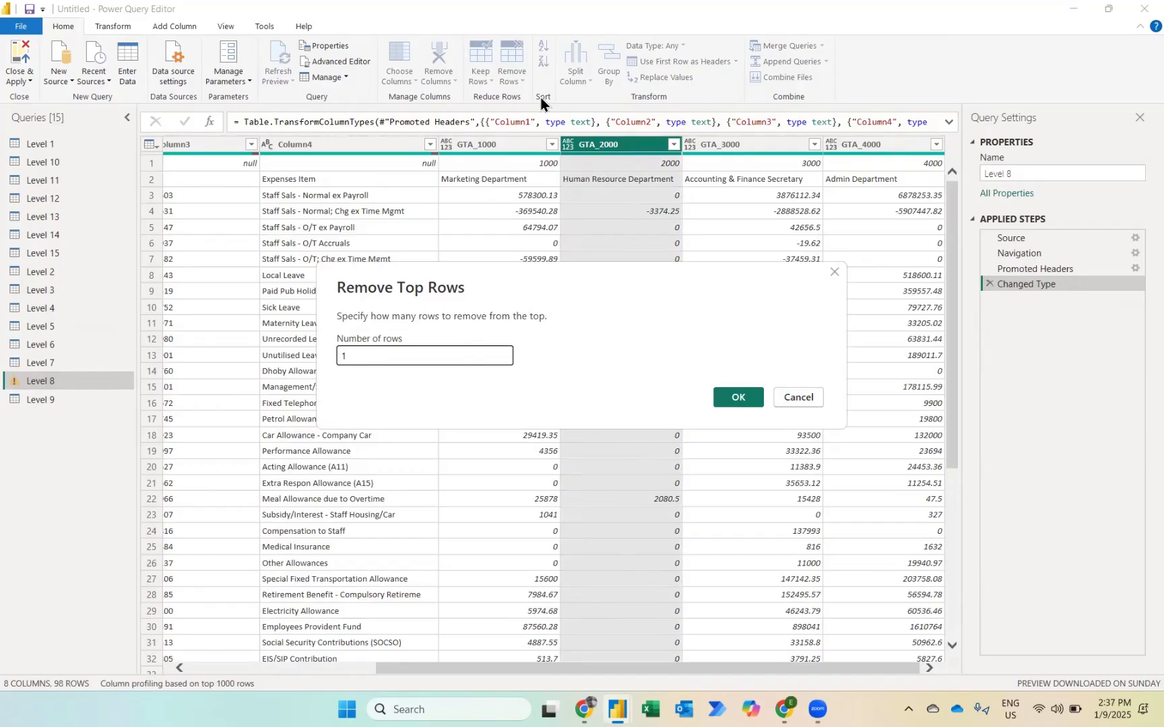
key(Return)
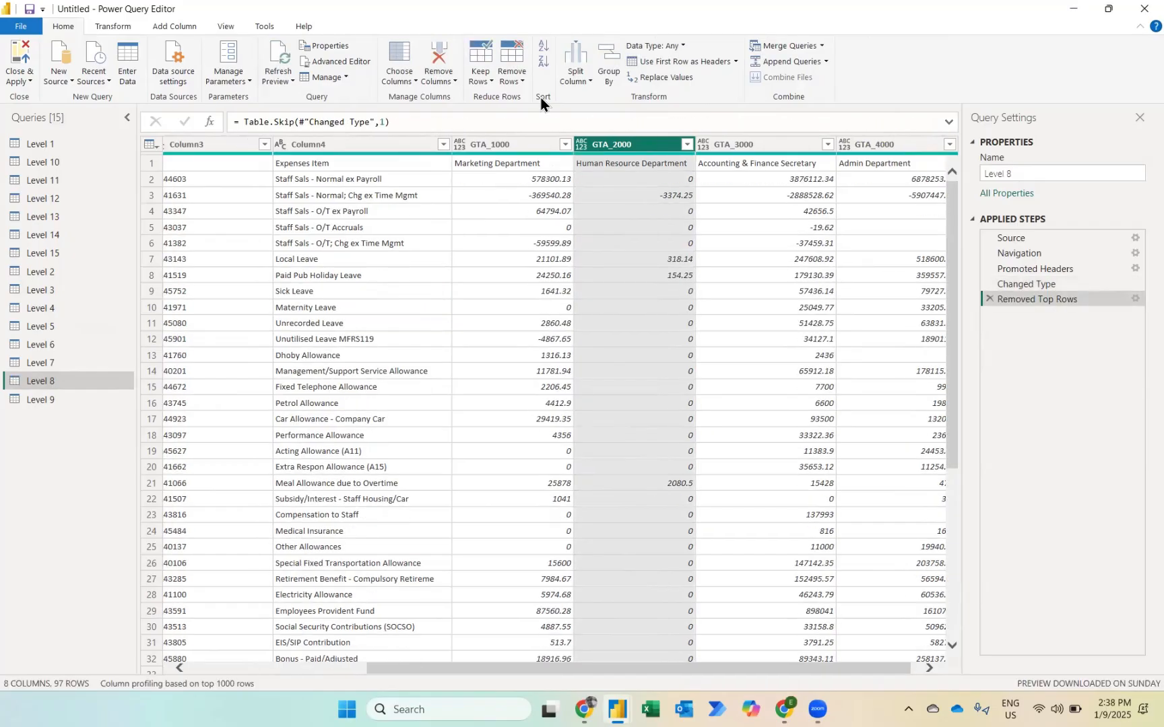
click(644, 66)
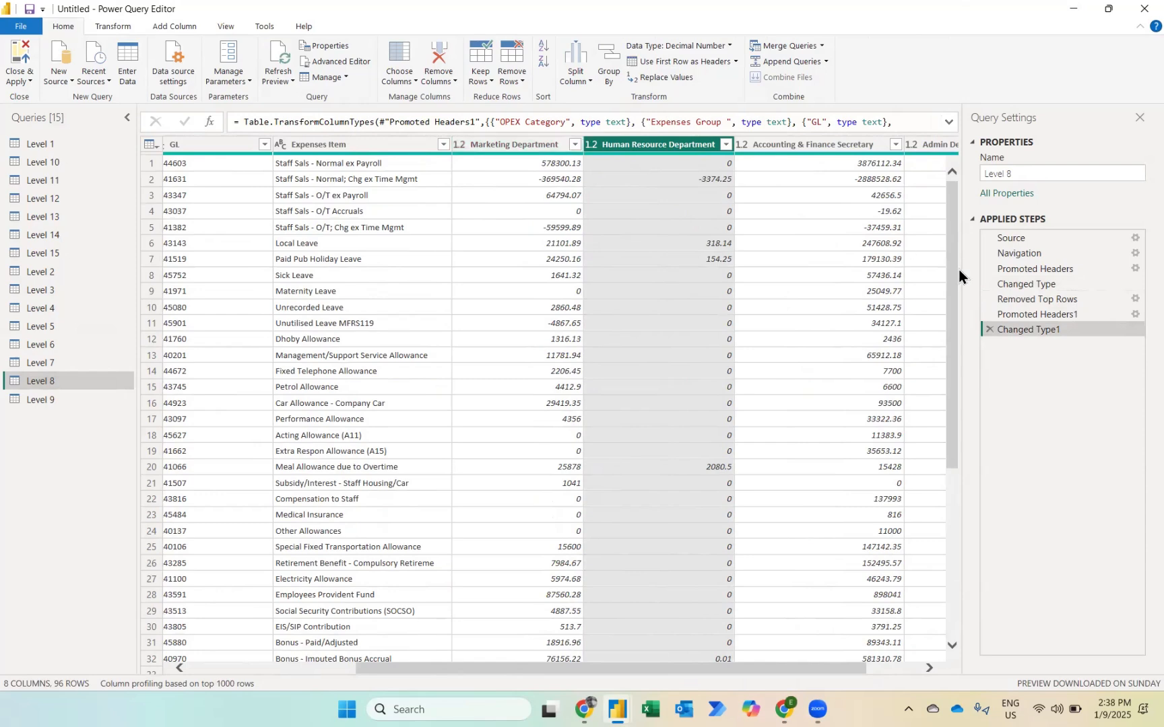
key(Left)
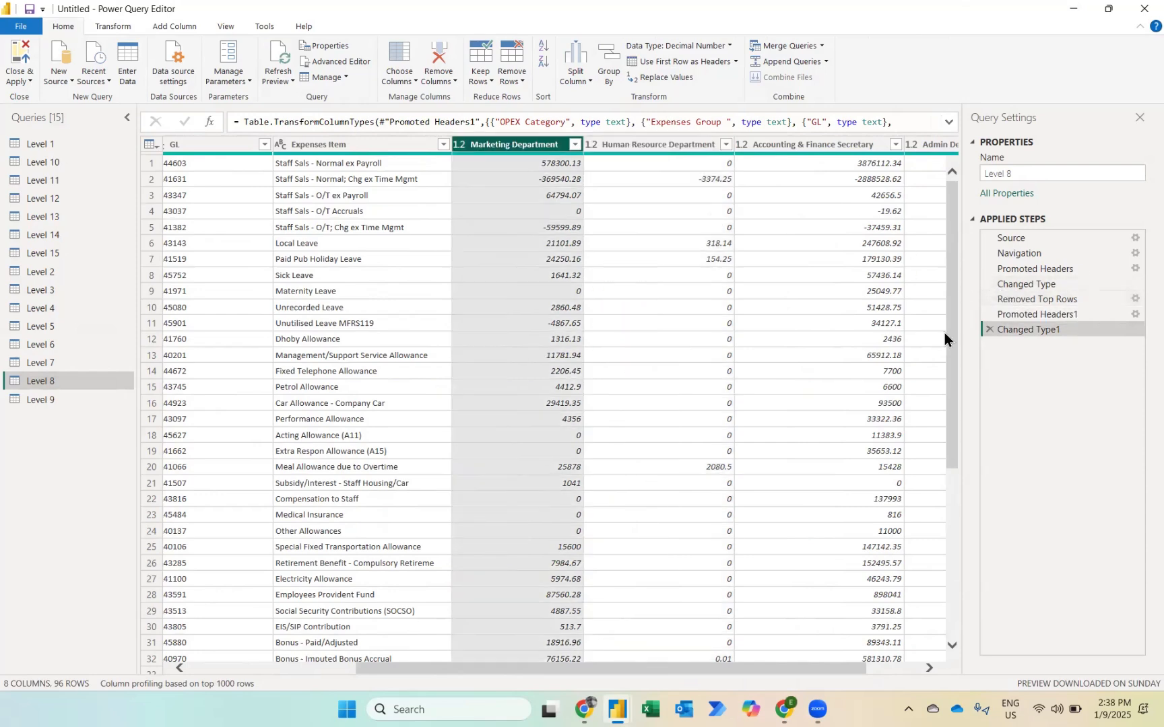
scroll(945, 333, right, 1)
shift+click(917, 149)
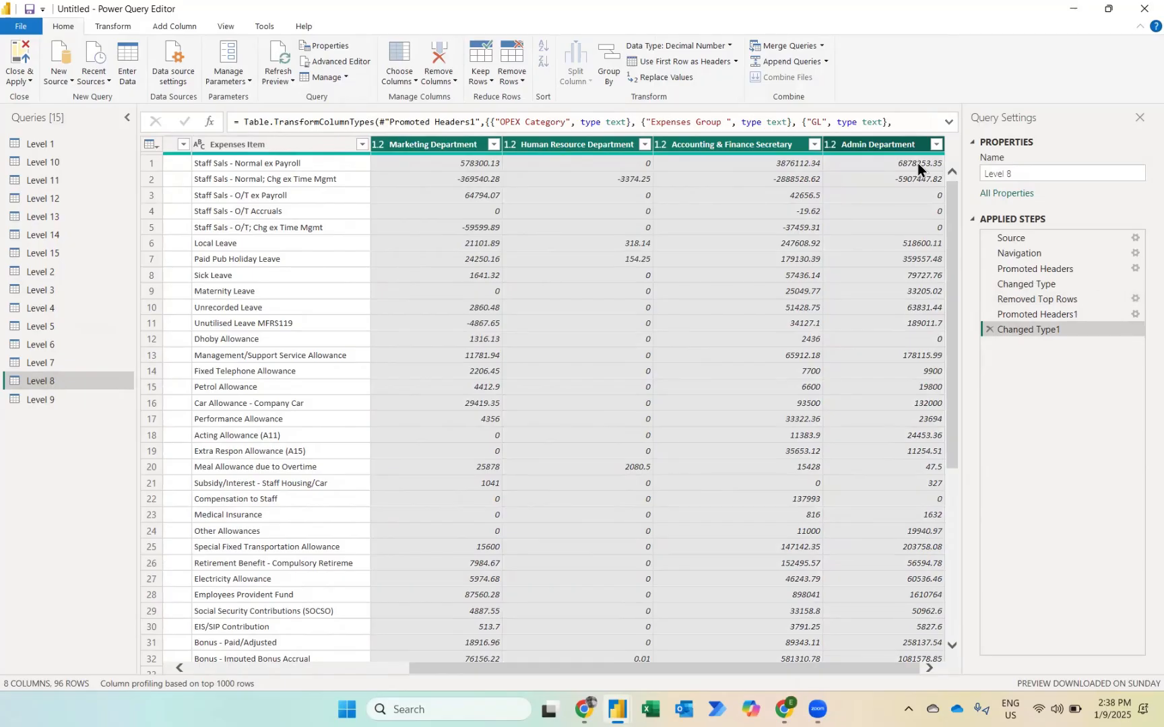
click(114, 24)
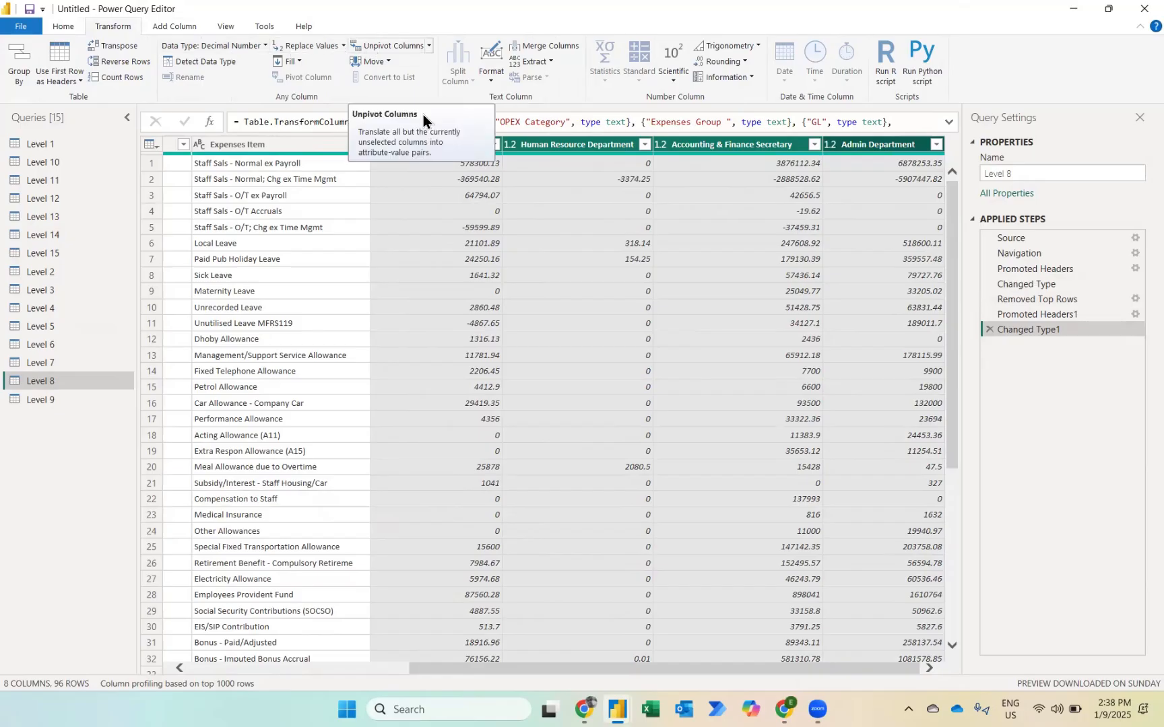
right_click(908, 150)
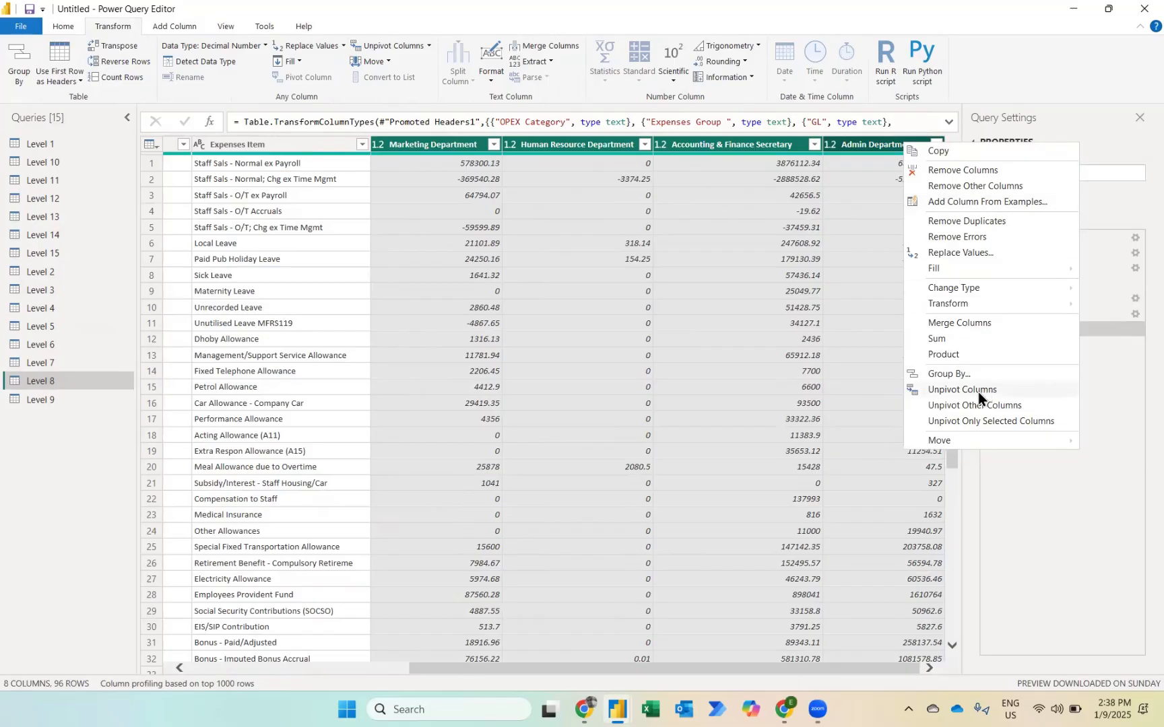
click(834, 219)
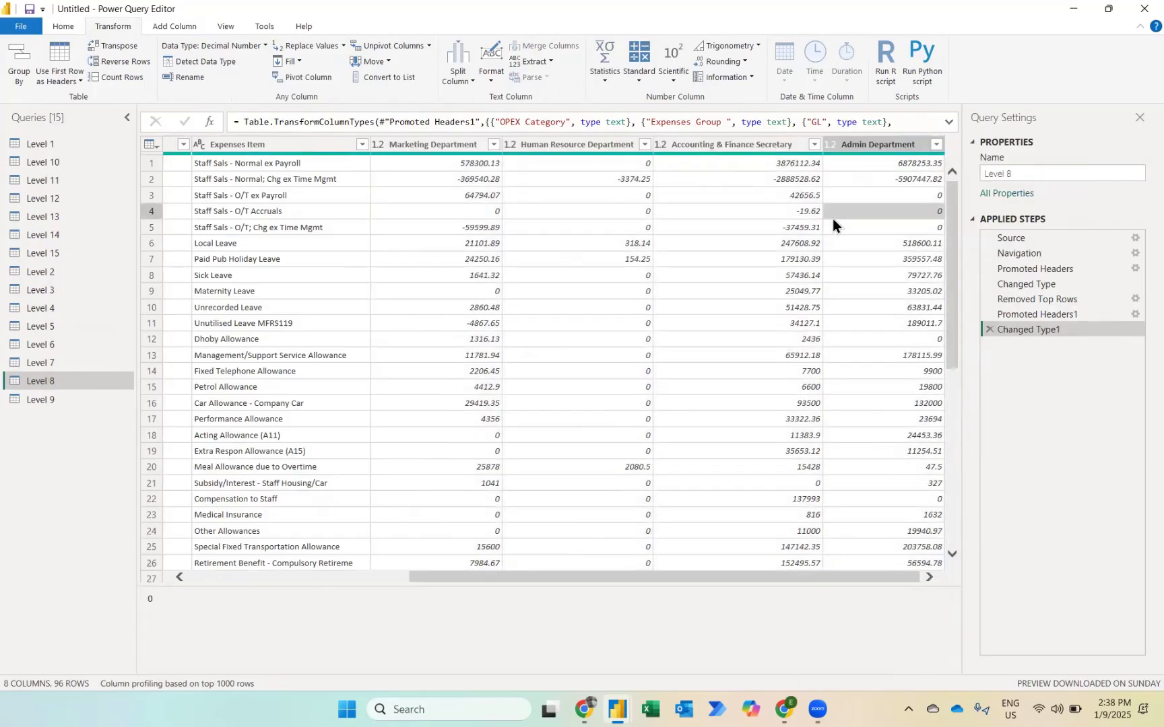
right_click(833, 219)
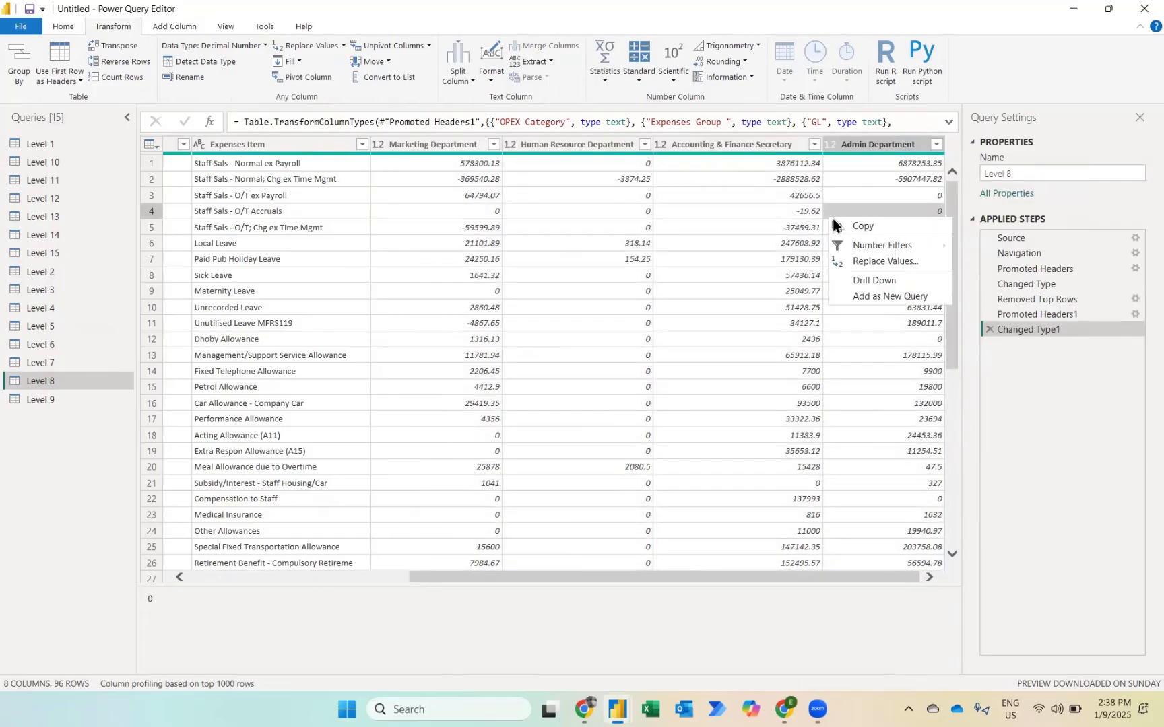
Step: Unpivot the four department columns in Level 8, from Marketing Department through Admin Department
click(428, 139)
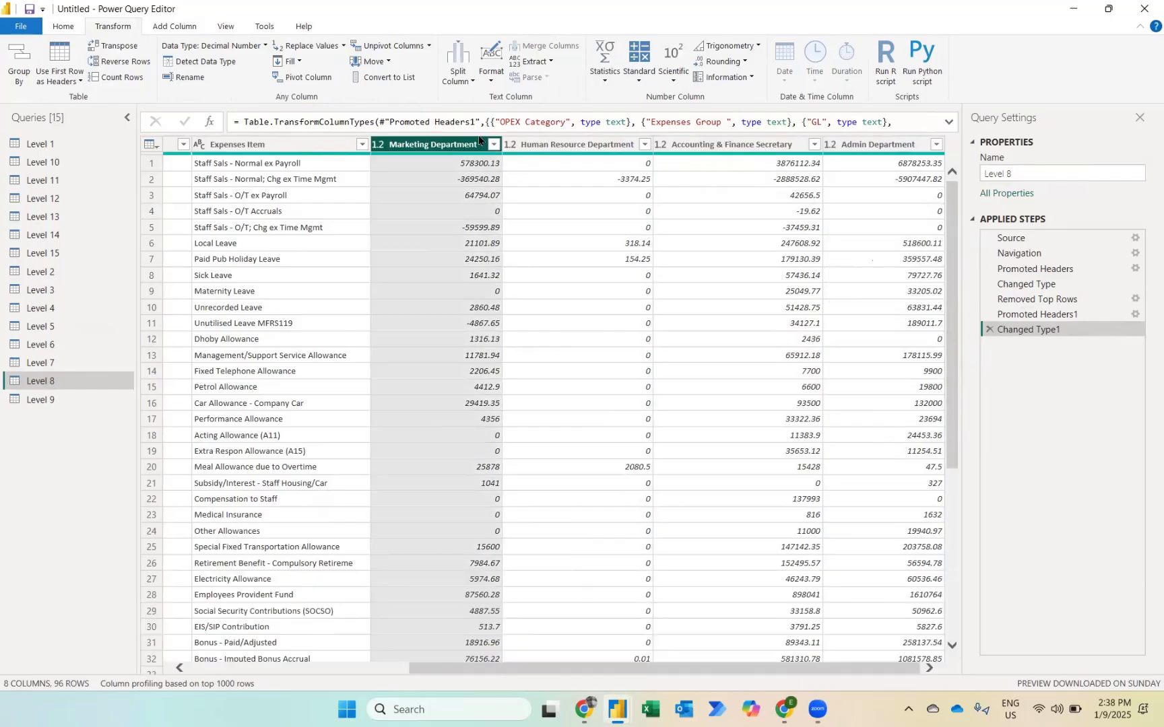
shift+click(820, 139)
right_click(867, 146)
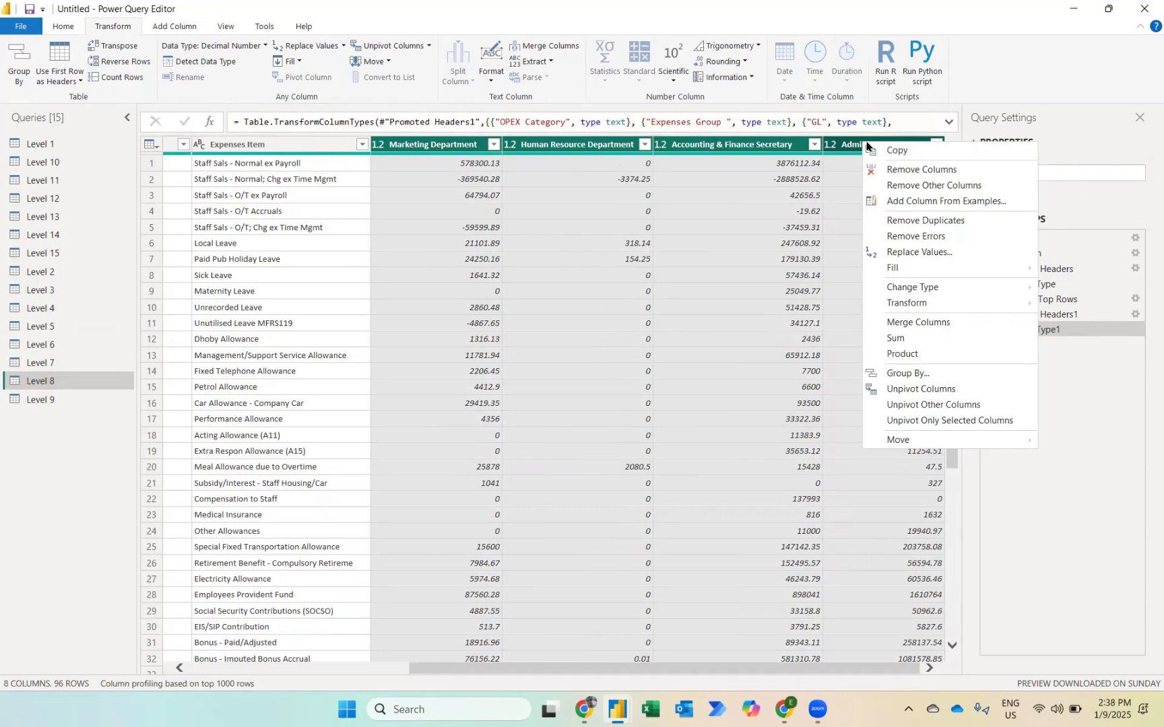
click(900, 390)
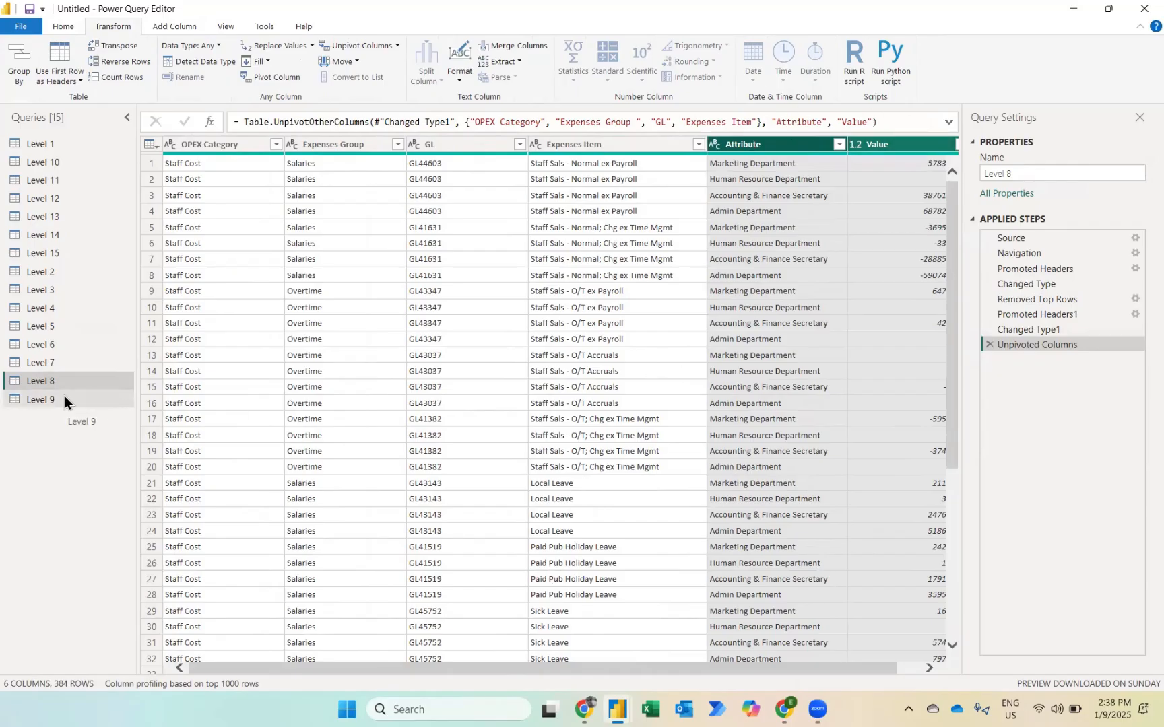
Step: Open the Level 9 query and delete its Changed Type and Promoted Headers applied steps
click(46, 407)
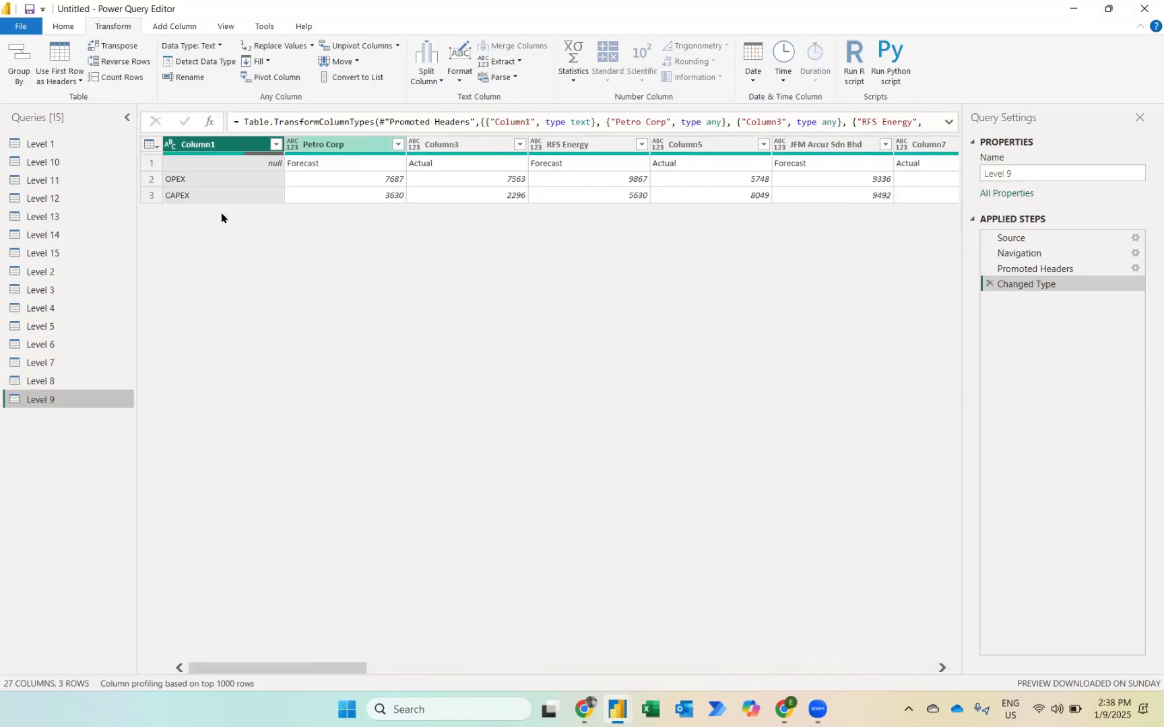
scroll(444, 265, right, 5)
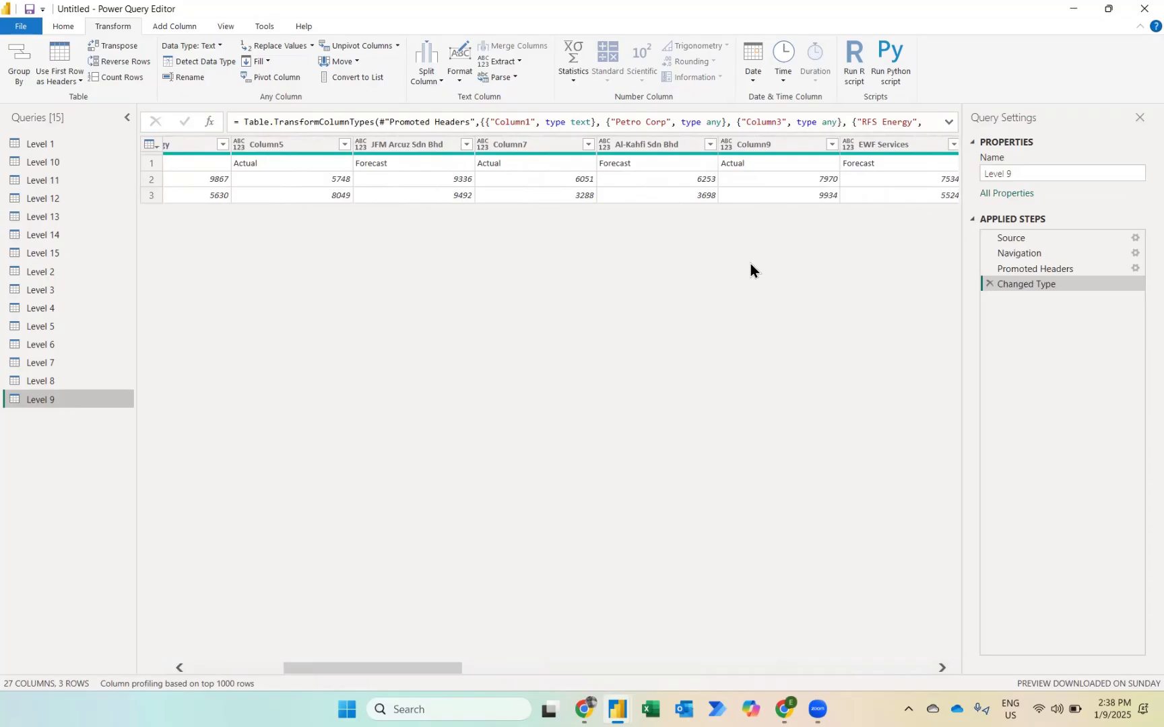
click(990, 283)
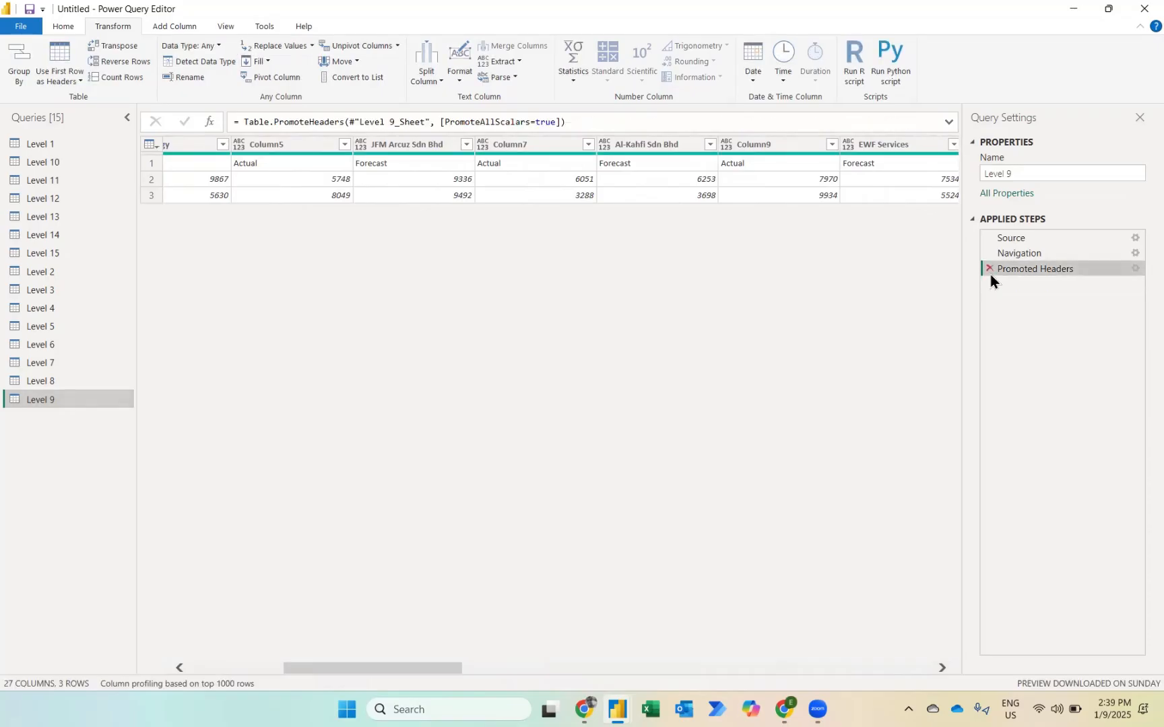
click(990, 272)
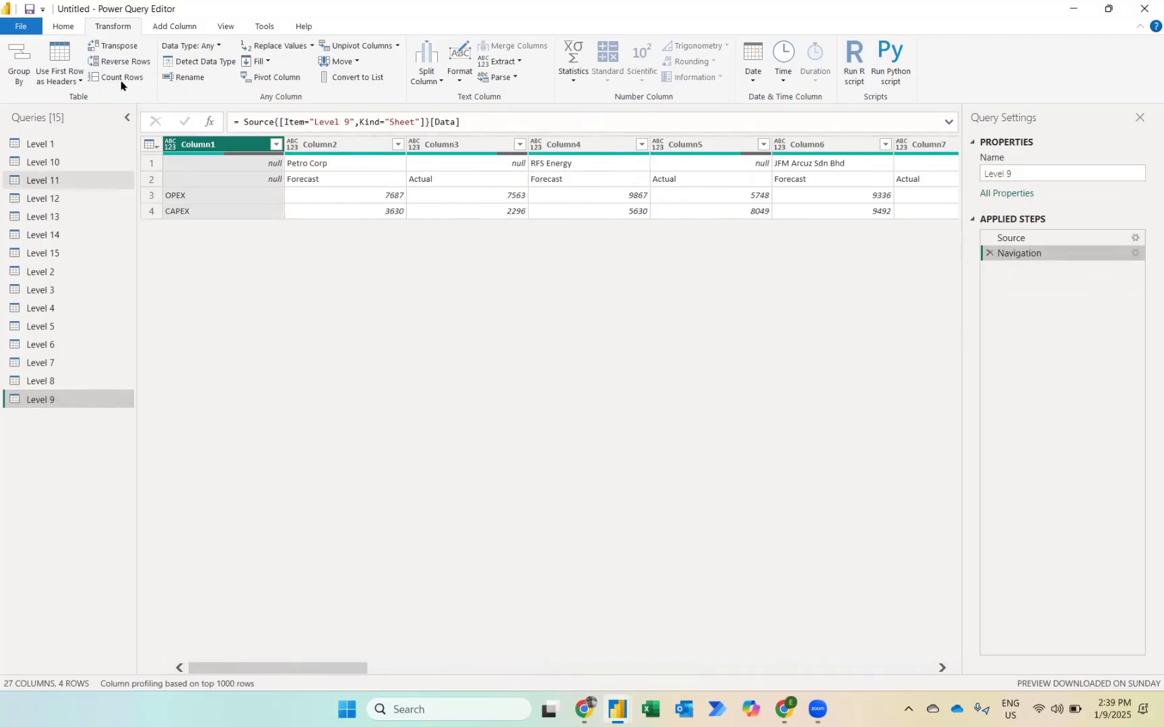
Step: Transpose the Level 9 table and fill the company names in Column1 down
click(116, 45)
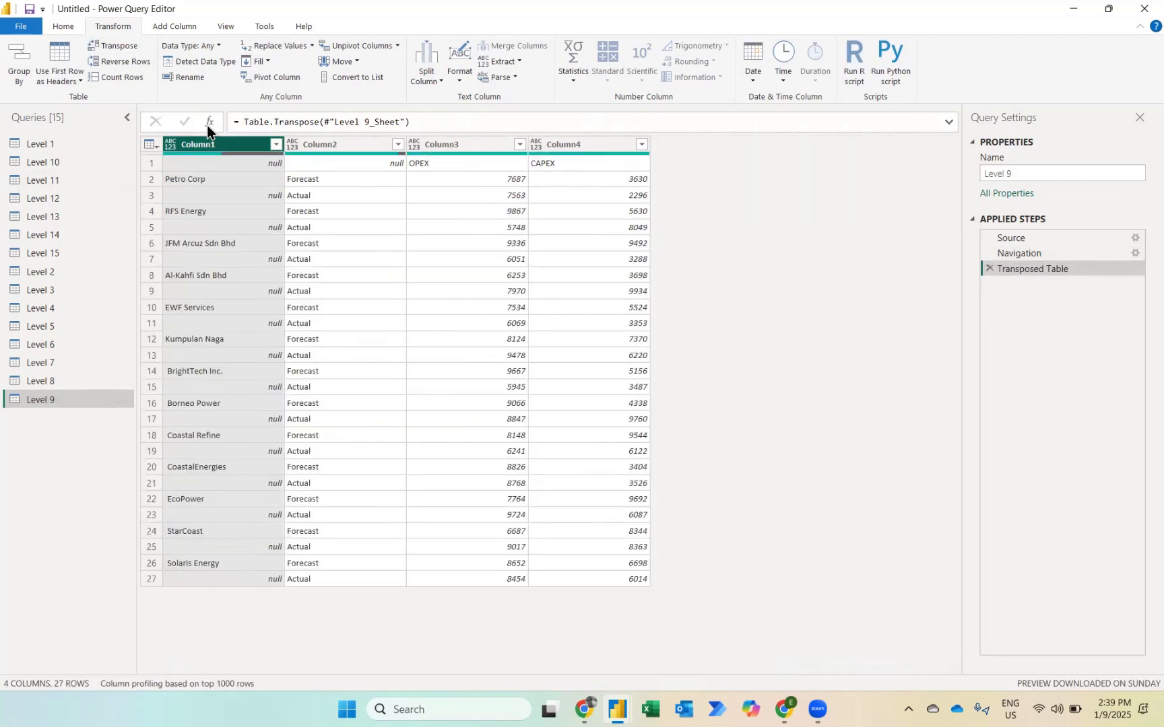
right_click(223, 146)
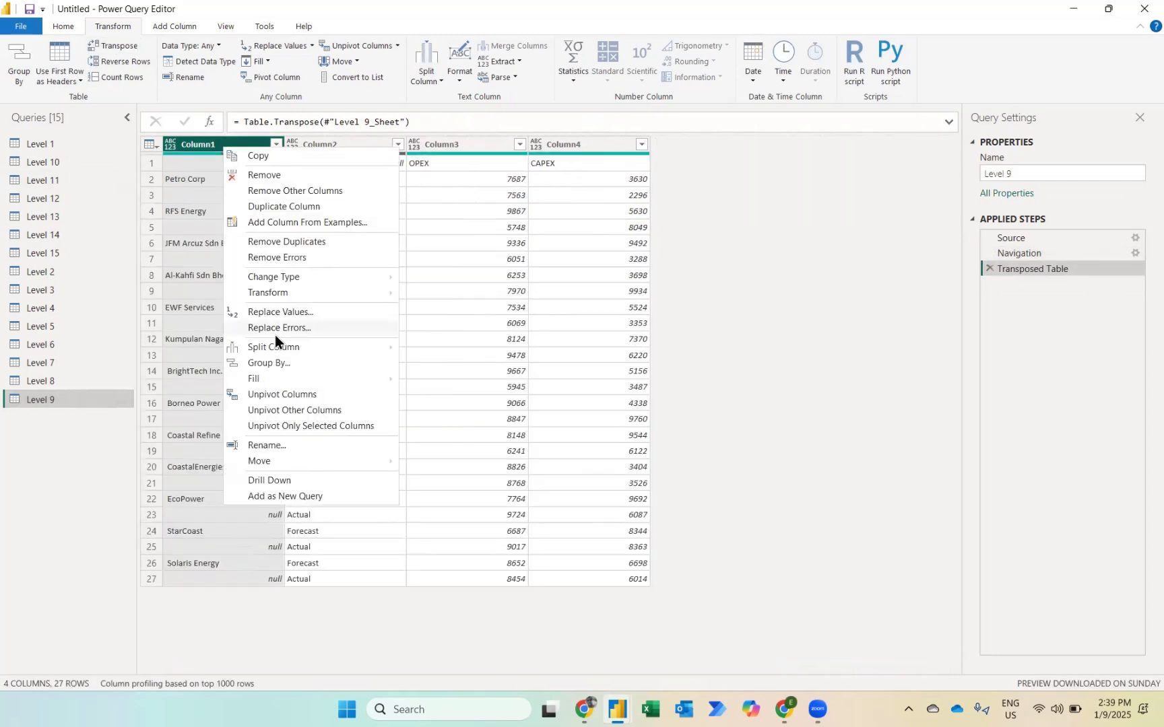
mouse_move(270, 379)
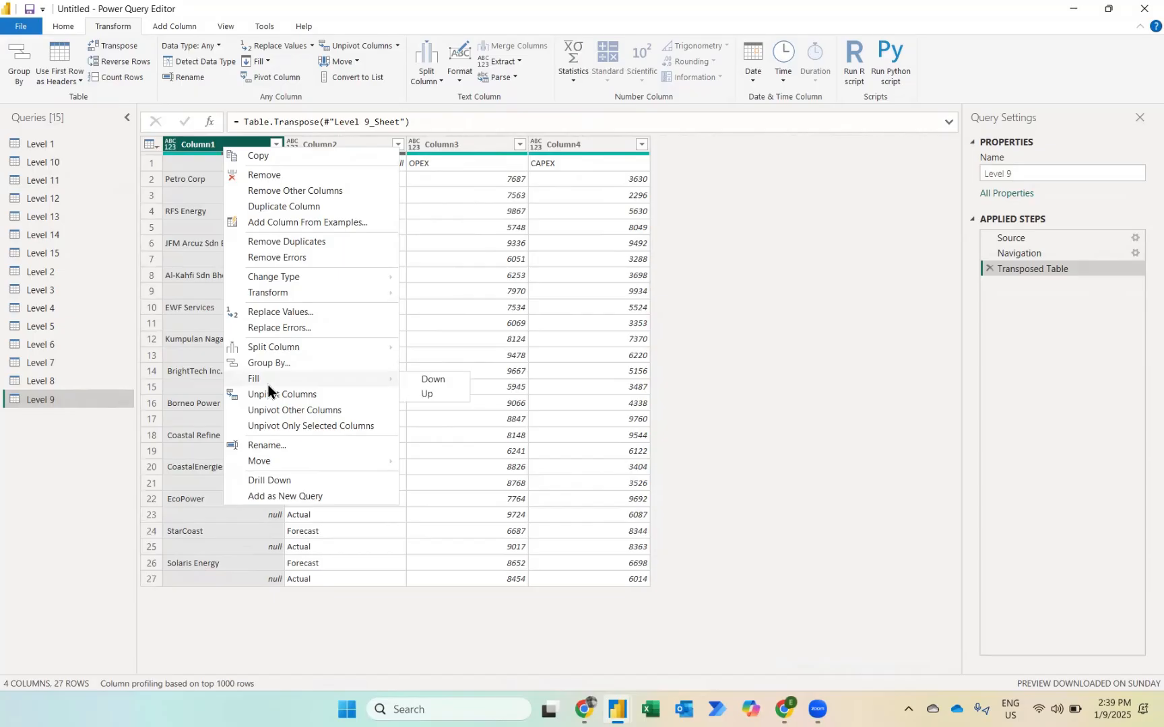
click(430, 381)
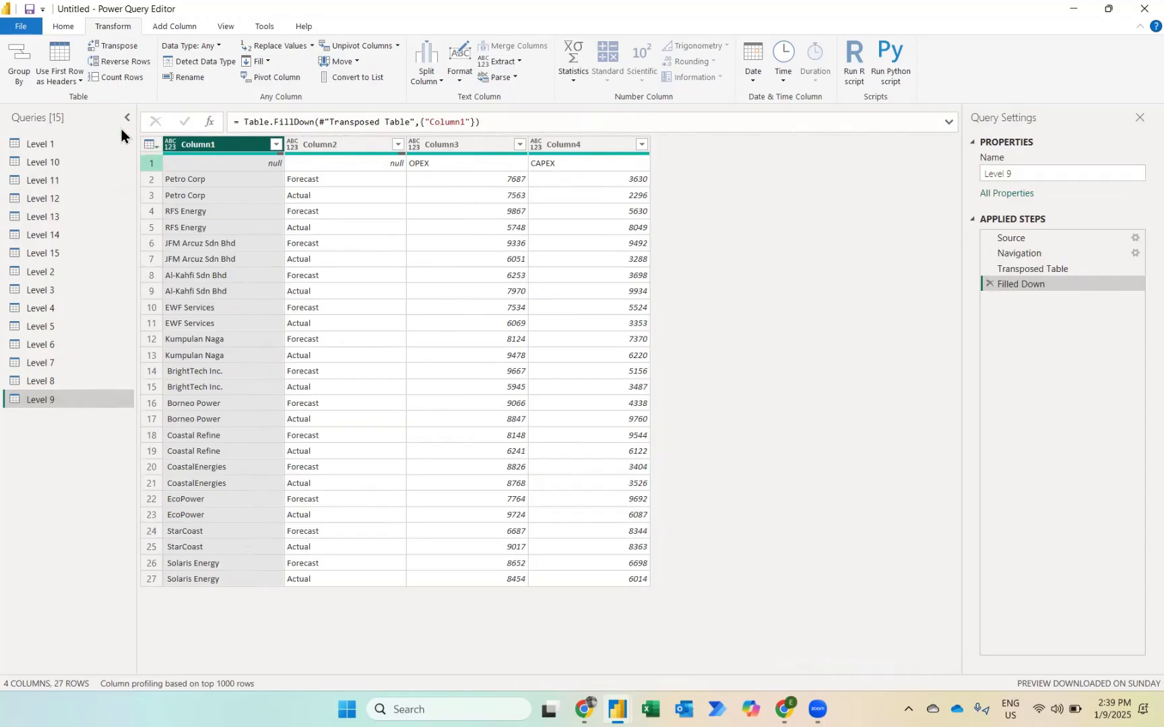
Step: Promote the first row of Level 9 to headers and unpivot the OPEX and CAPEX columns
click(56, 54)
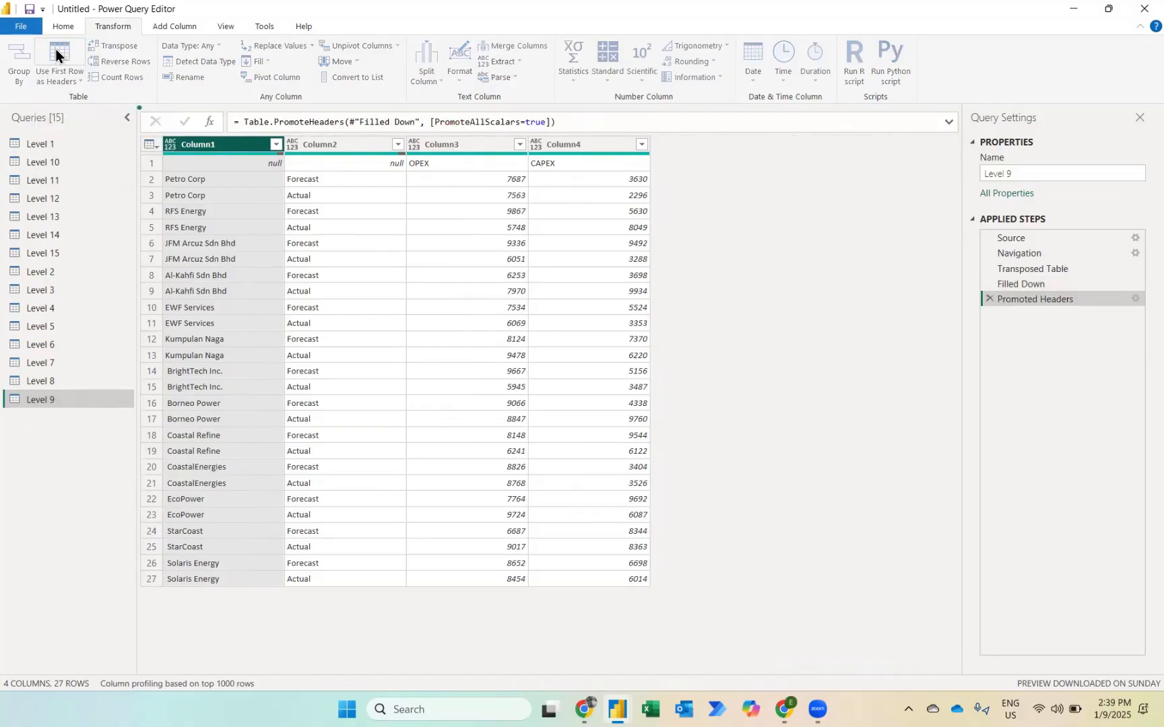
click(450, 142)
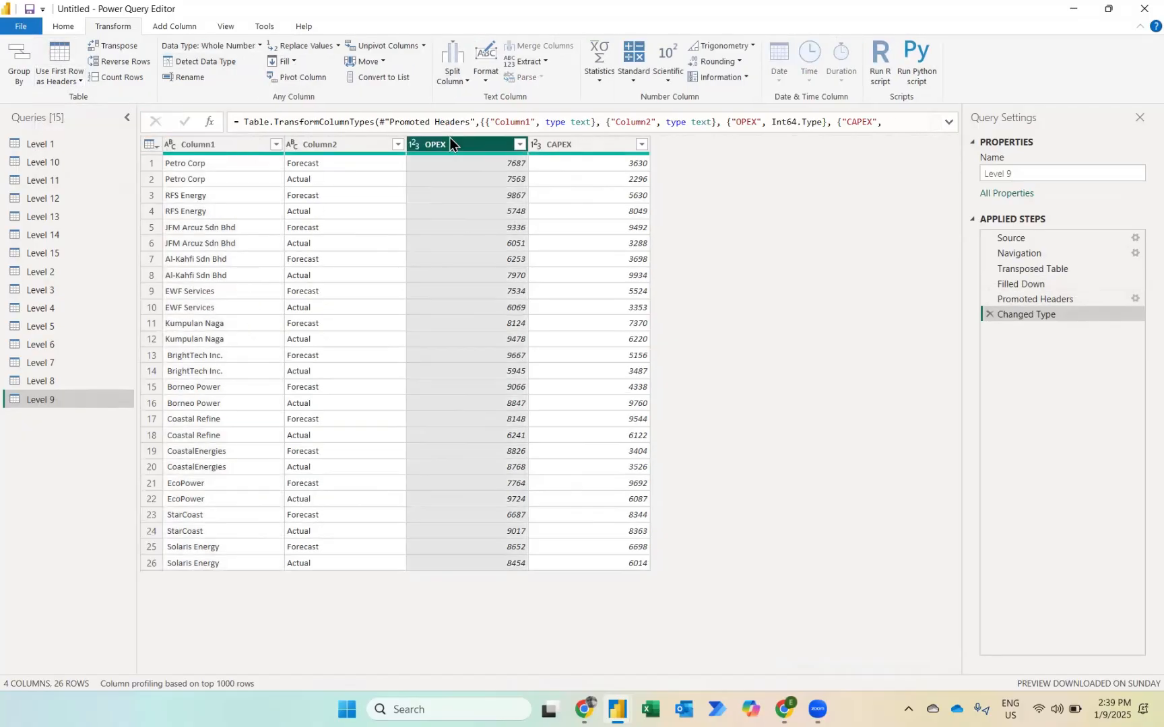
key(shift+Right)
right_click(448, 141)
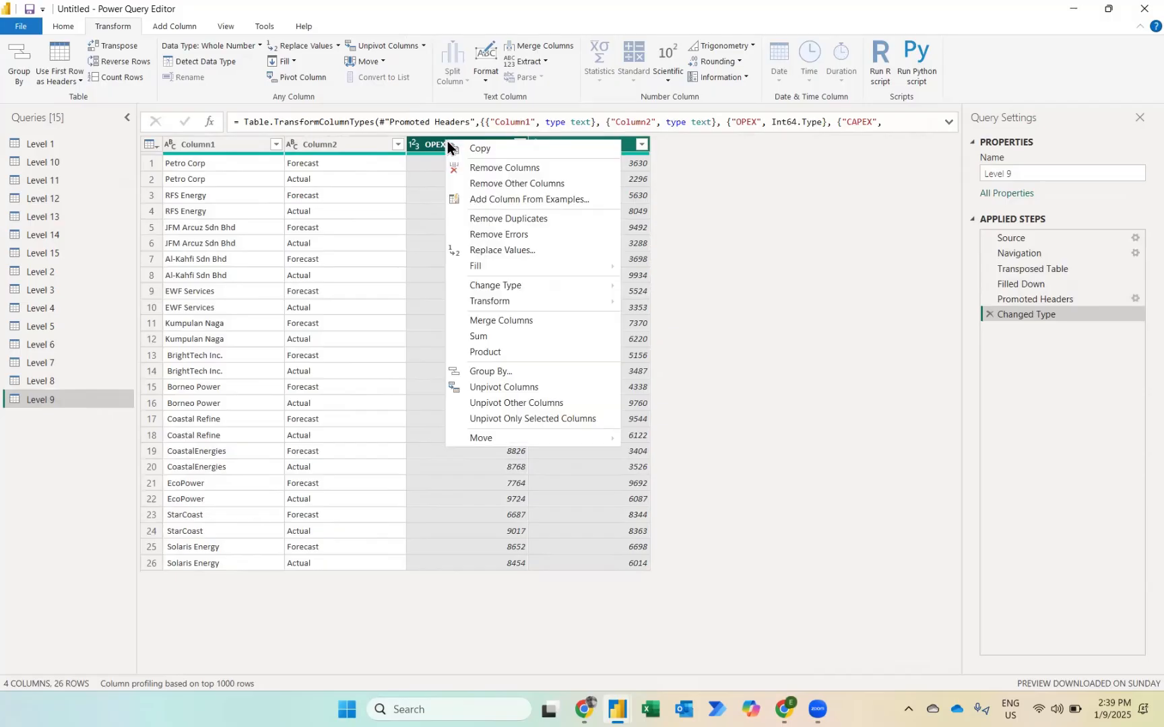
click(506, 387)
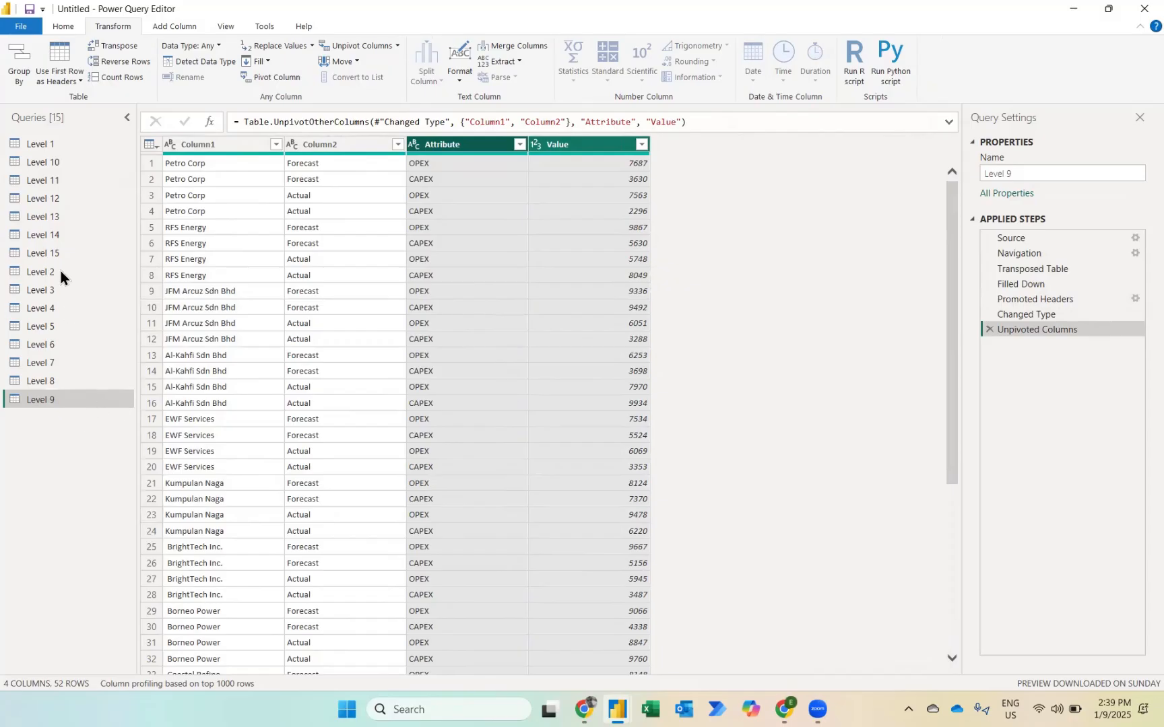
Step: Open the Level 10 query and delete its Changed Type and Promoted Headers applied steps
click(37, 162)
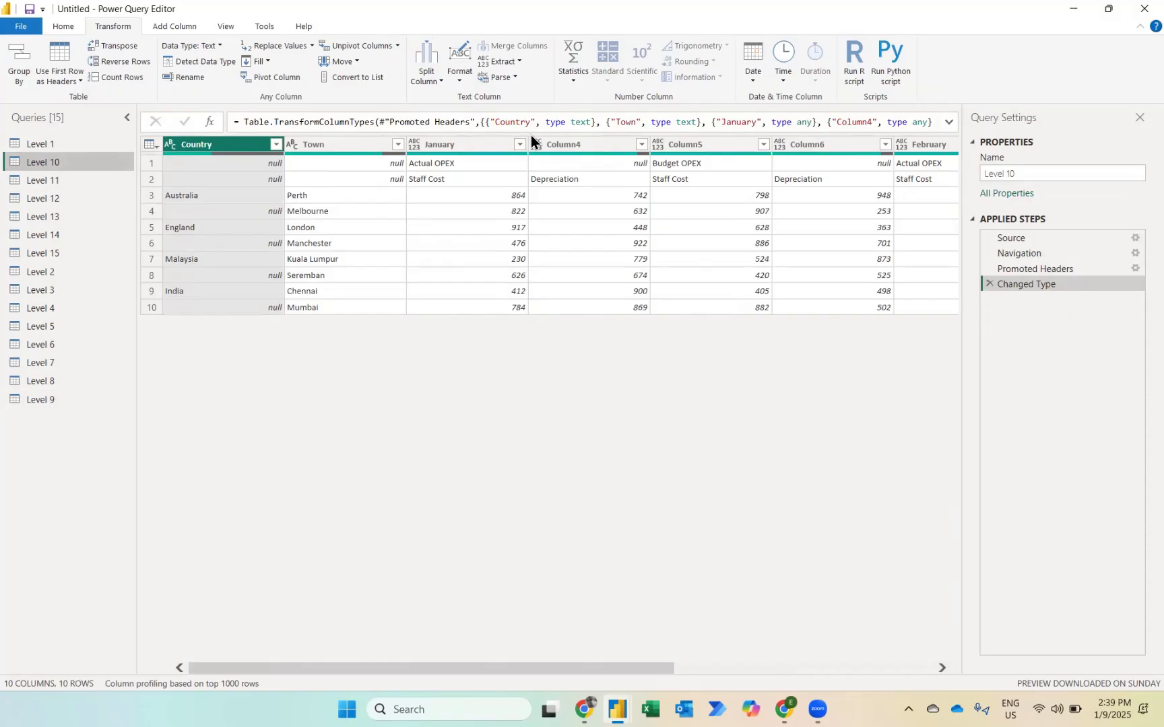
click(502, 145)
click(933, 145)
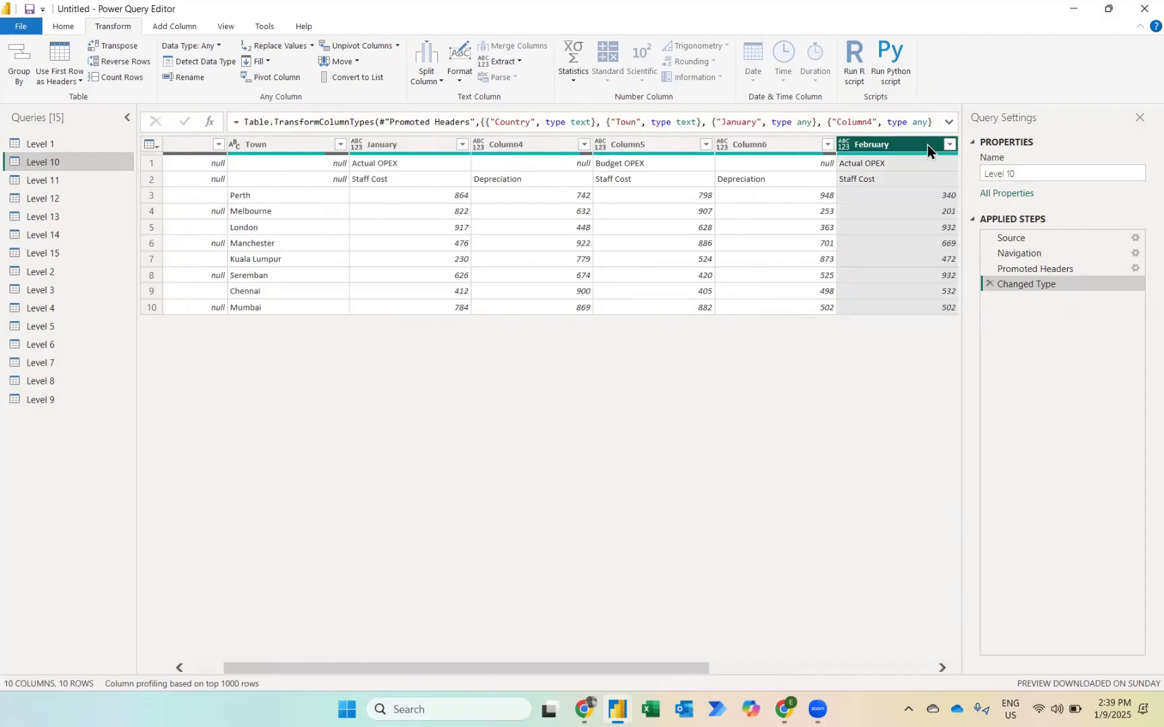
scroll(812, 307, left, 1)
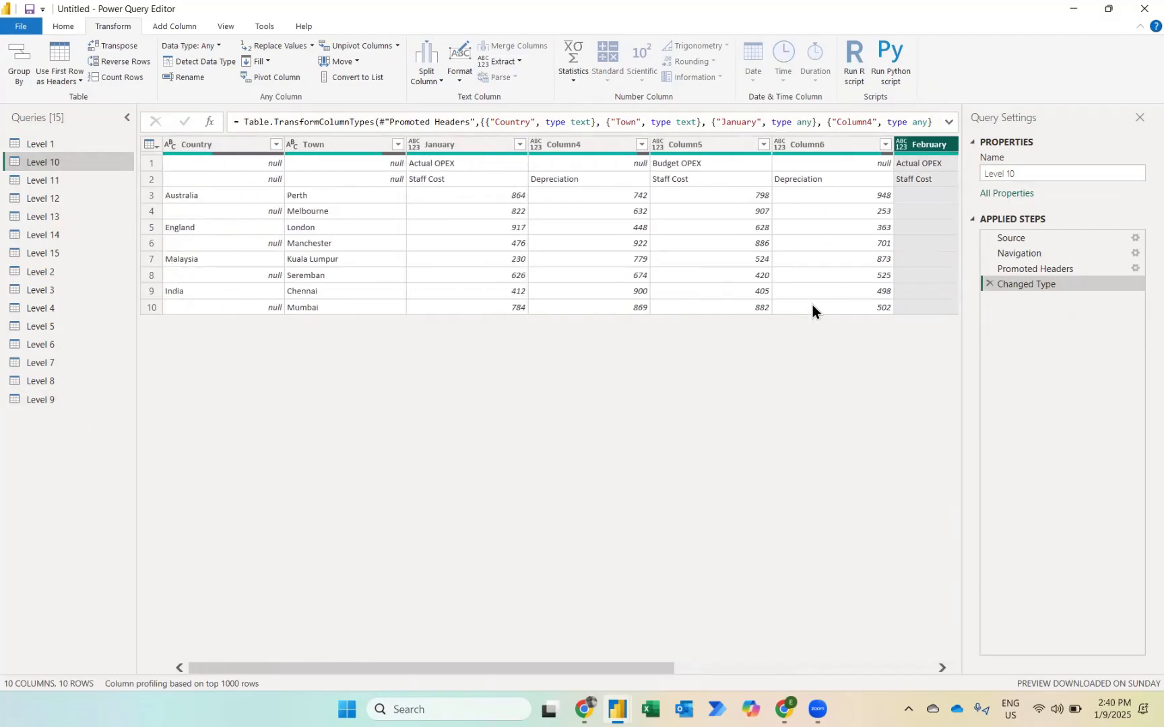
click(989, 285)
click(987, 267)
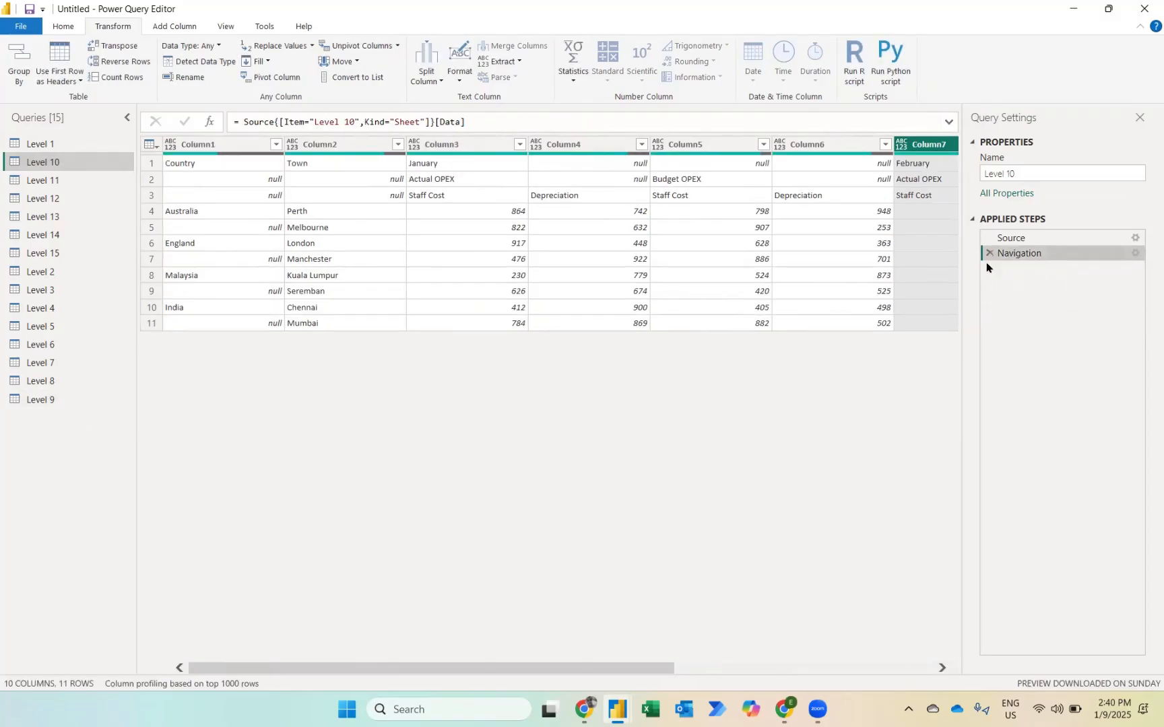
Step: Fill the country names in Column1 of Level 10 down
click(194, 149)
right_click(194, 149)
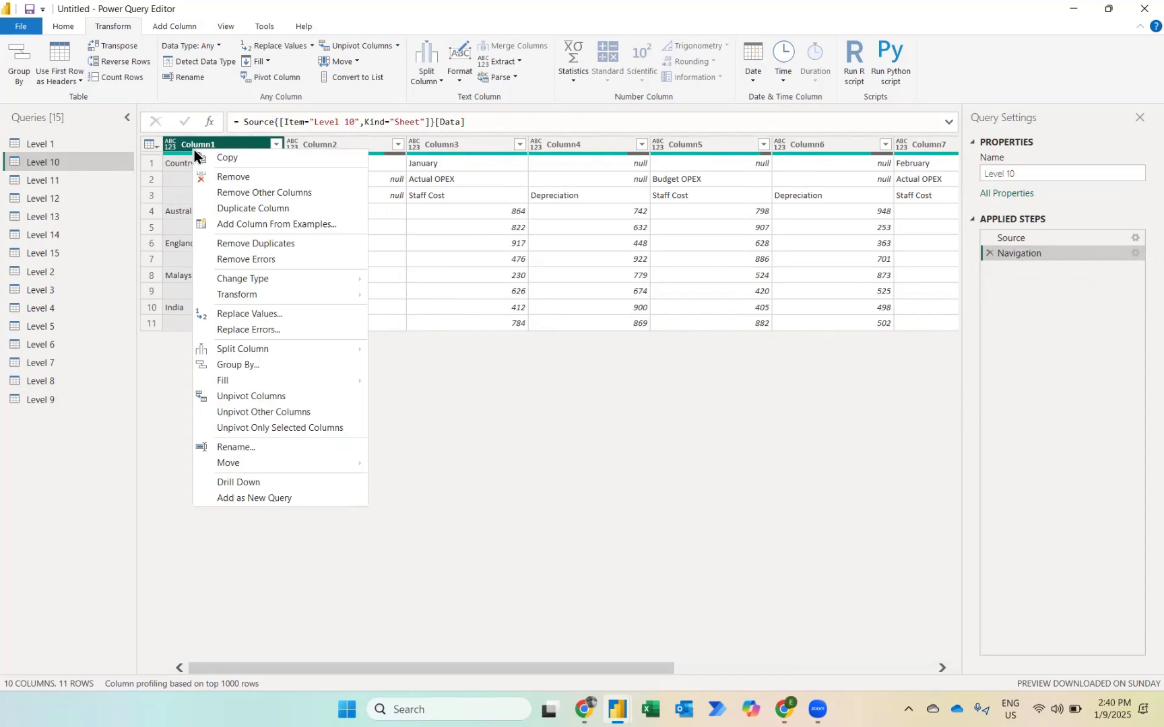
mouse_move(245, 382)
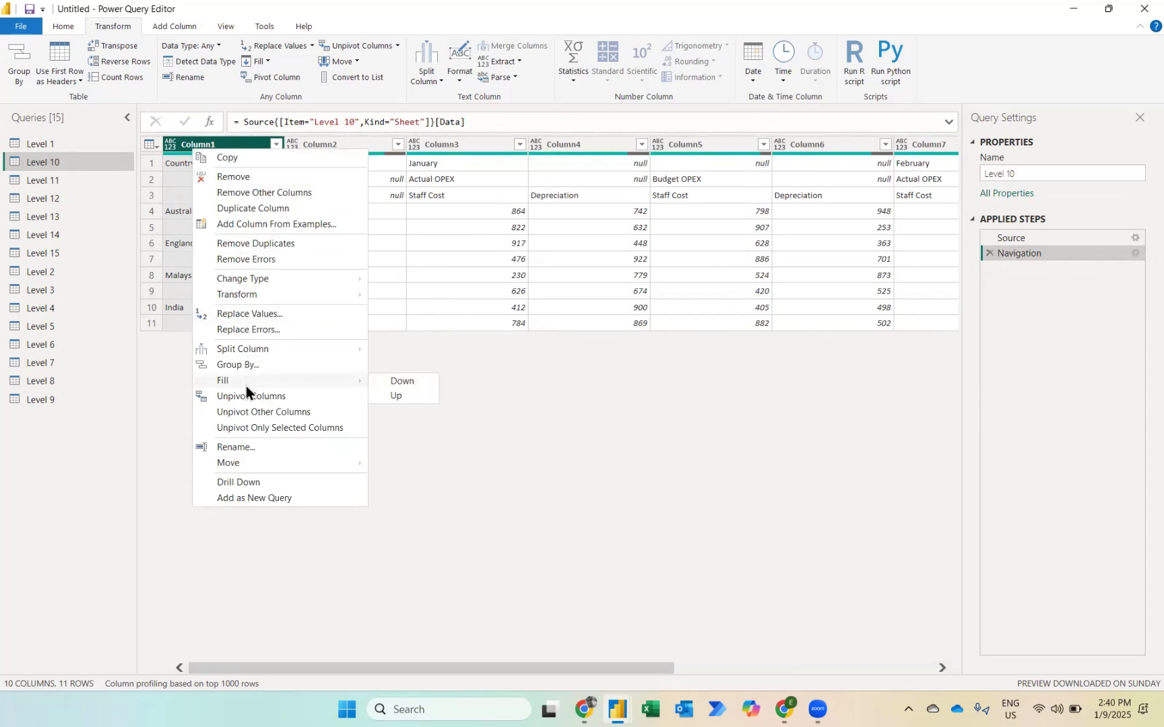
click(396, 383)
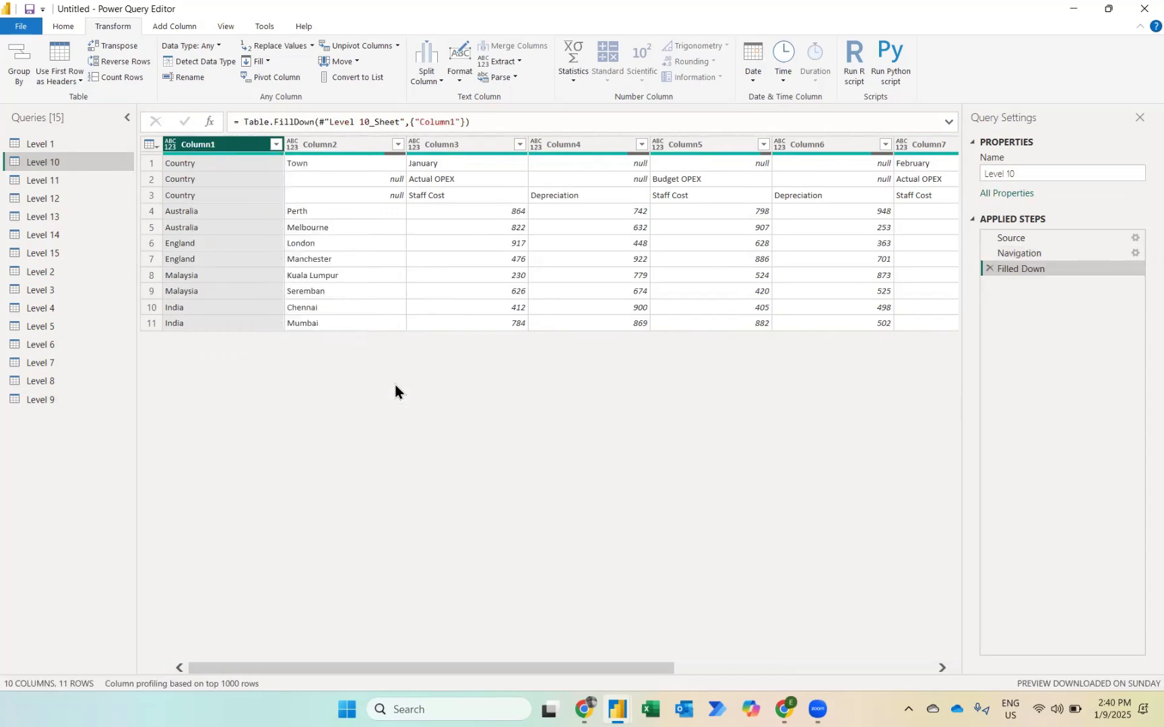
Step: Merge Column1 and Column2 of Level 10 into one column, using an equals sign as separator
ctrl+click(385, 301)
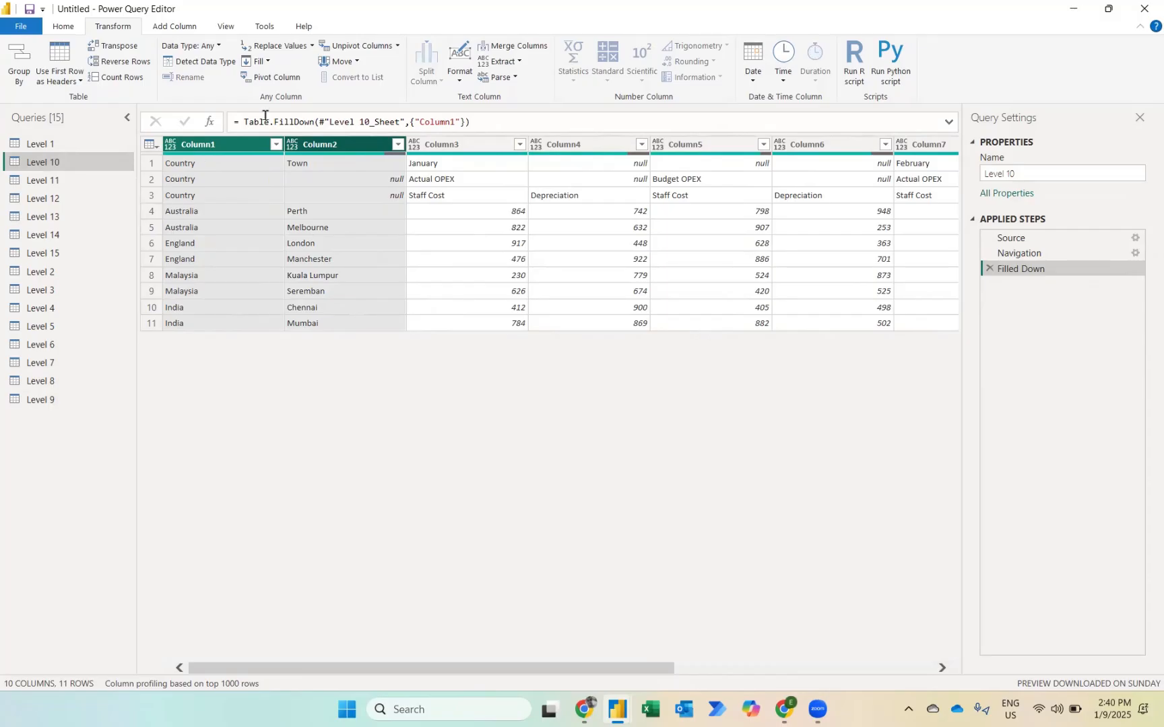
click(534, 41)
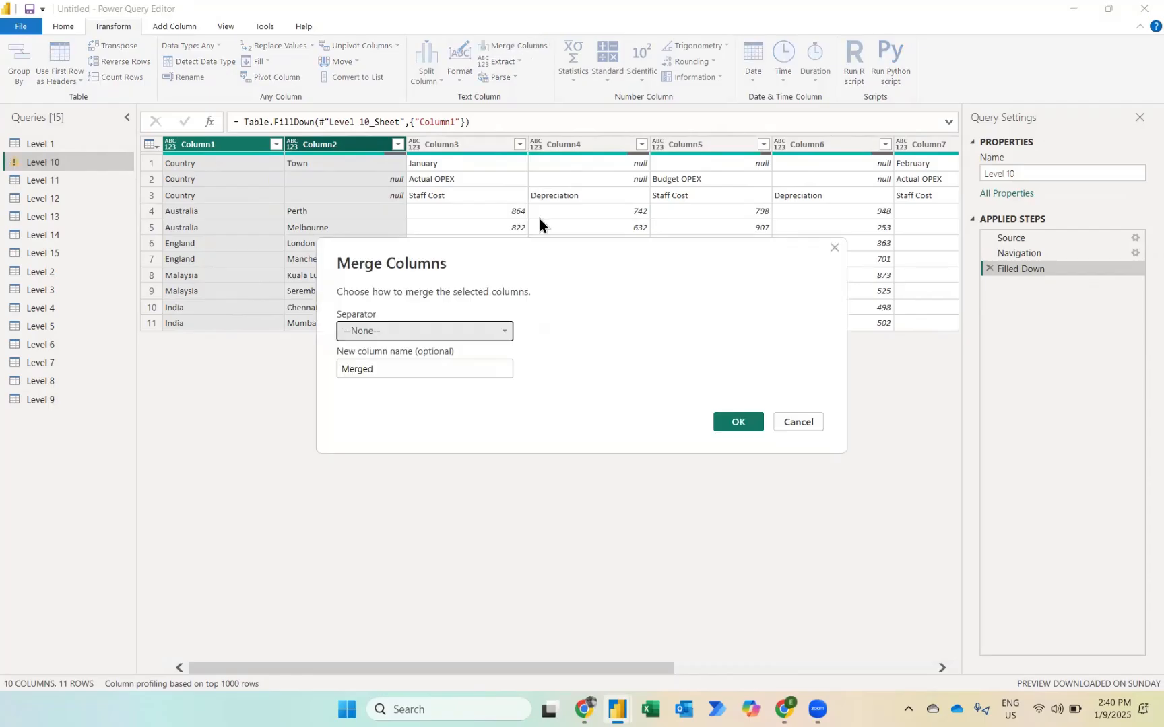
click(503, 330)
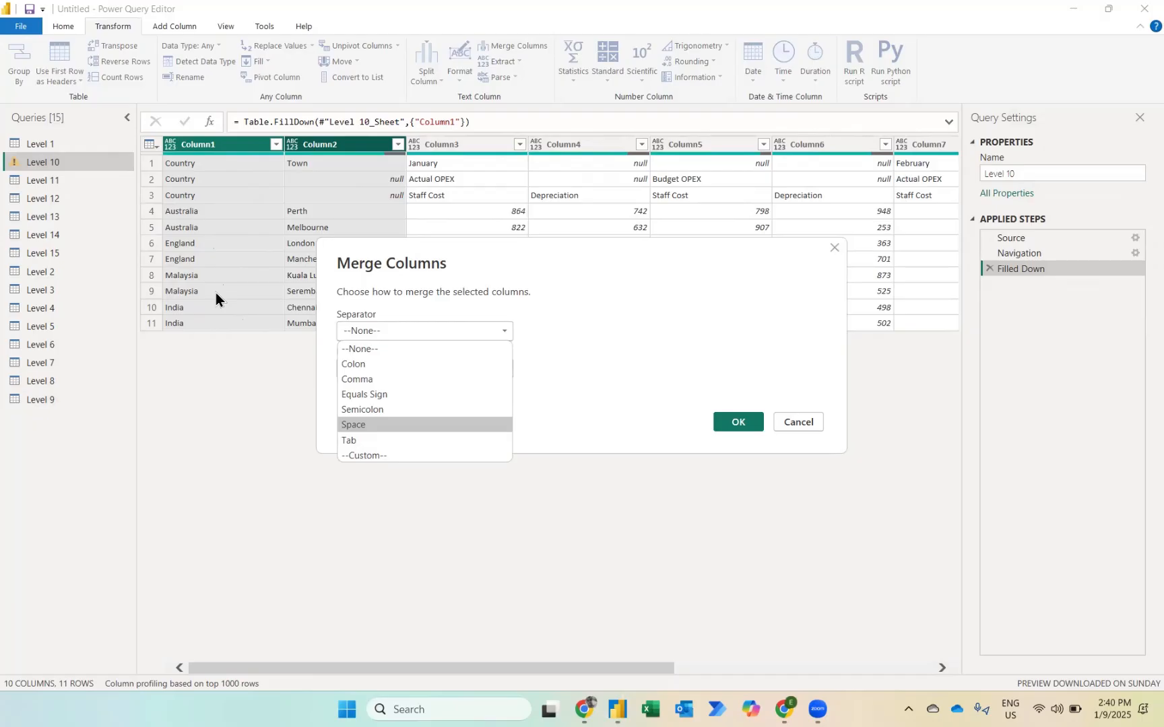
click(376, 394)
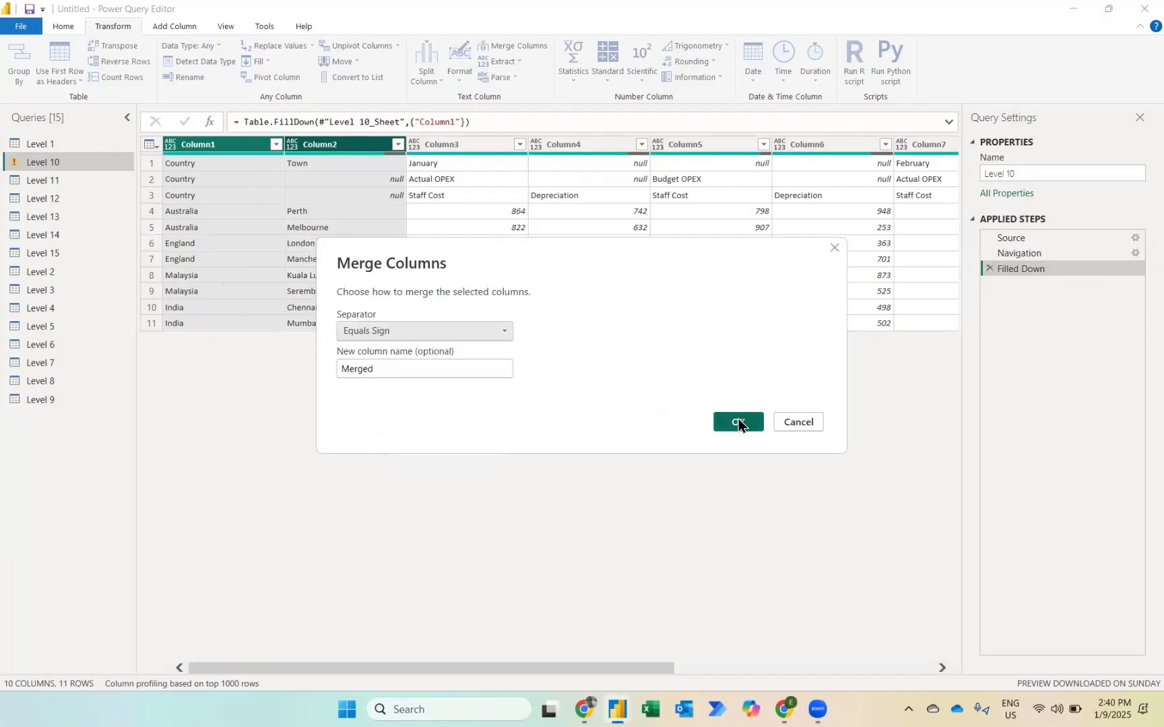
click(739, 422)
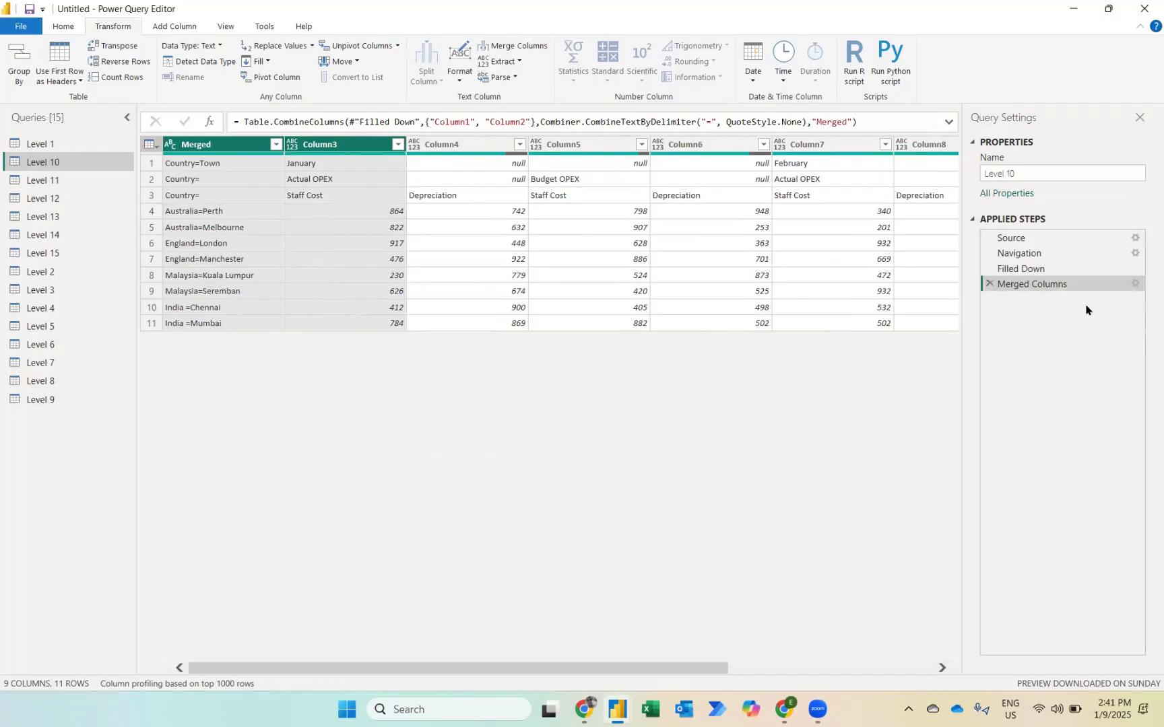
Step: Transpose the Level 10 table and fill the months and OPEX types in Column1 and Column2 down
click(124, 46)
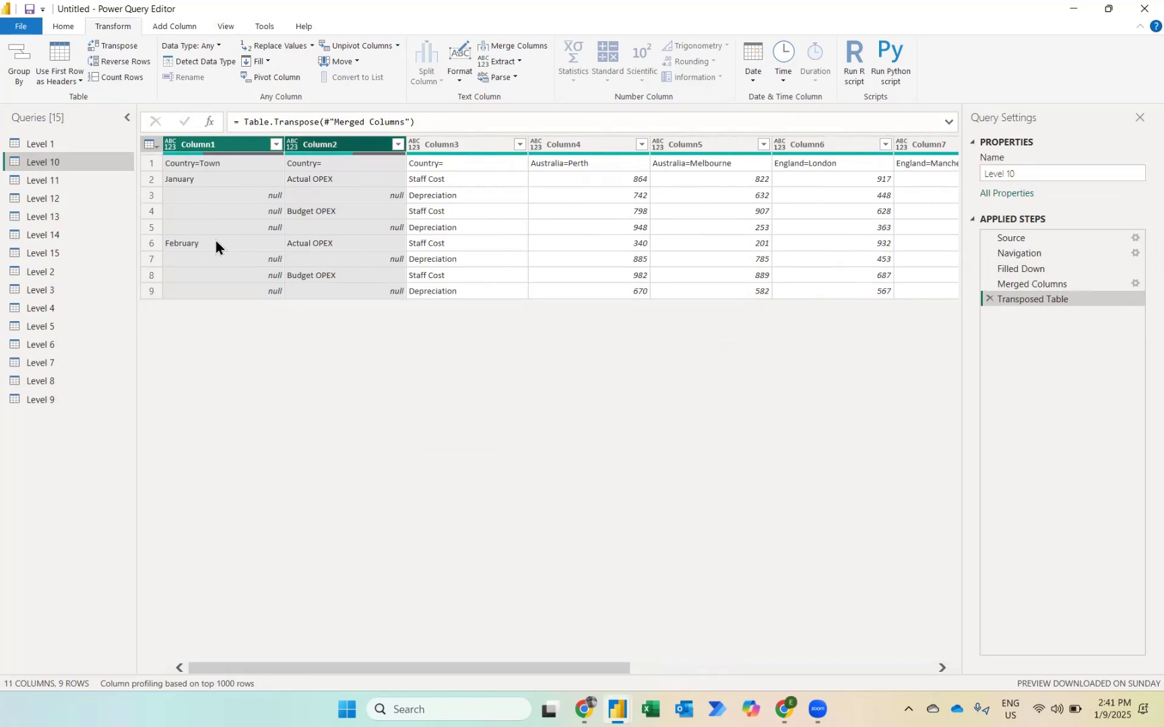
right_click(340, 144)
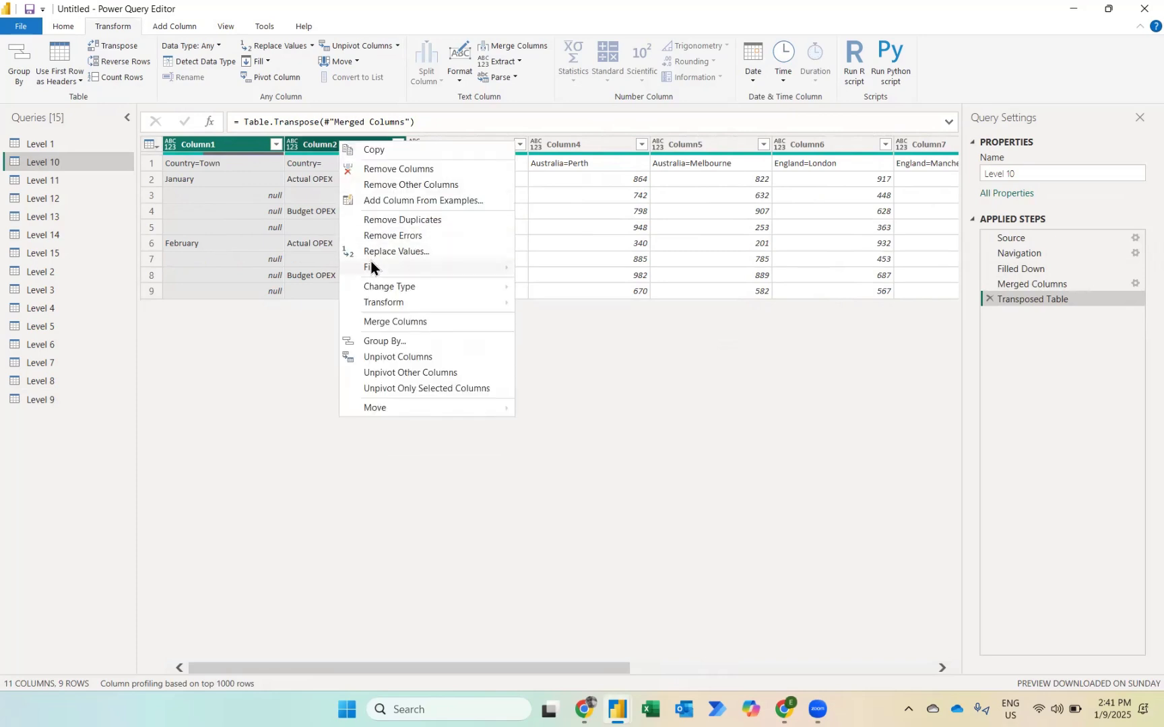
mouse_move(371, 265)
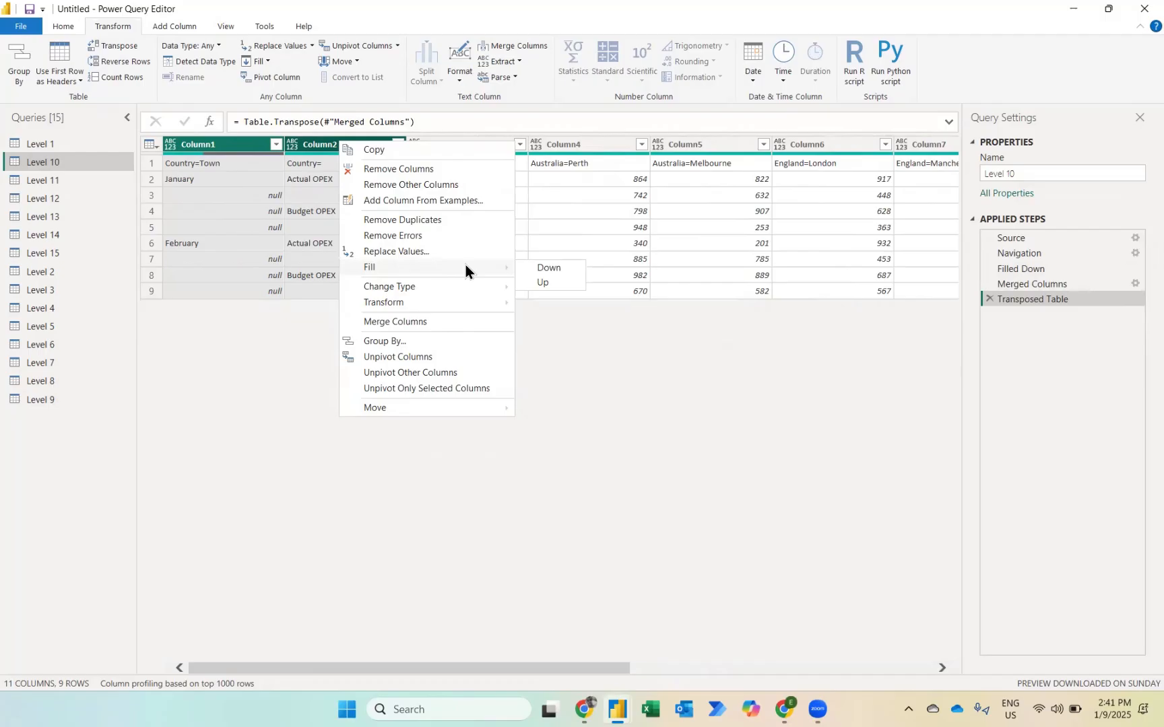
click(532, 268)
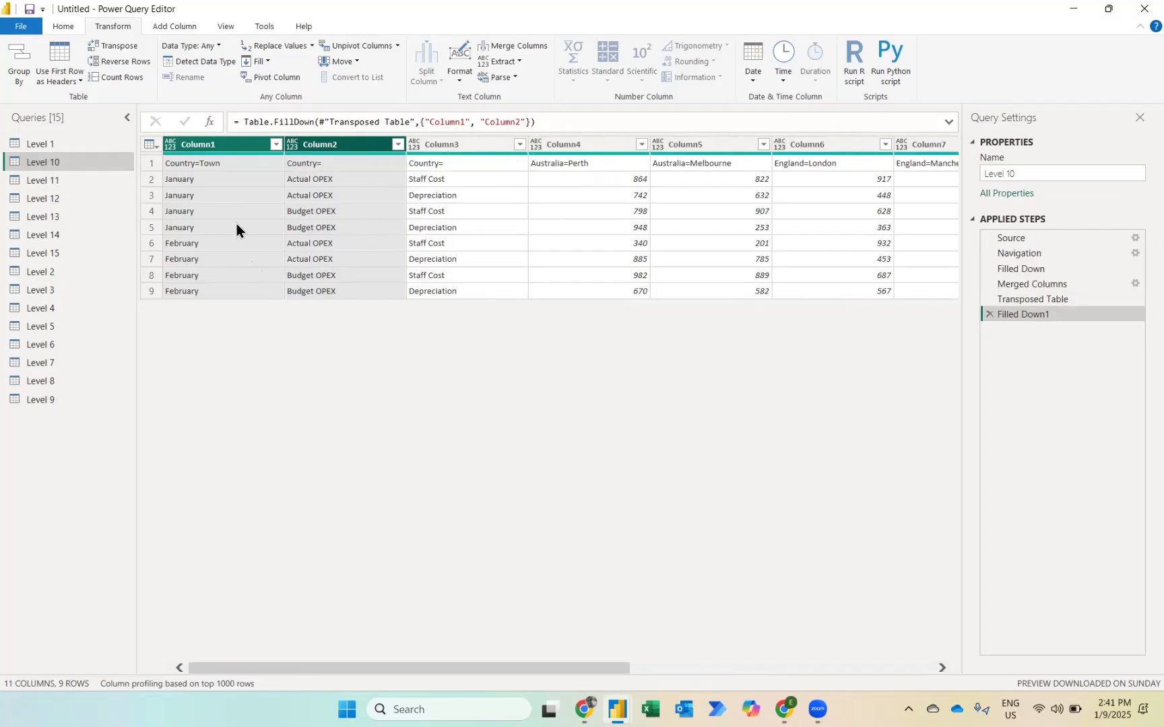
Step: Promote the first row of Level 10 to headers and unpivot all columns other than the first three
click(62, 54)
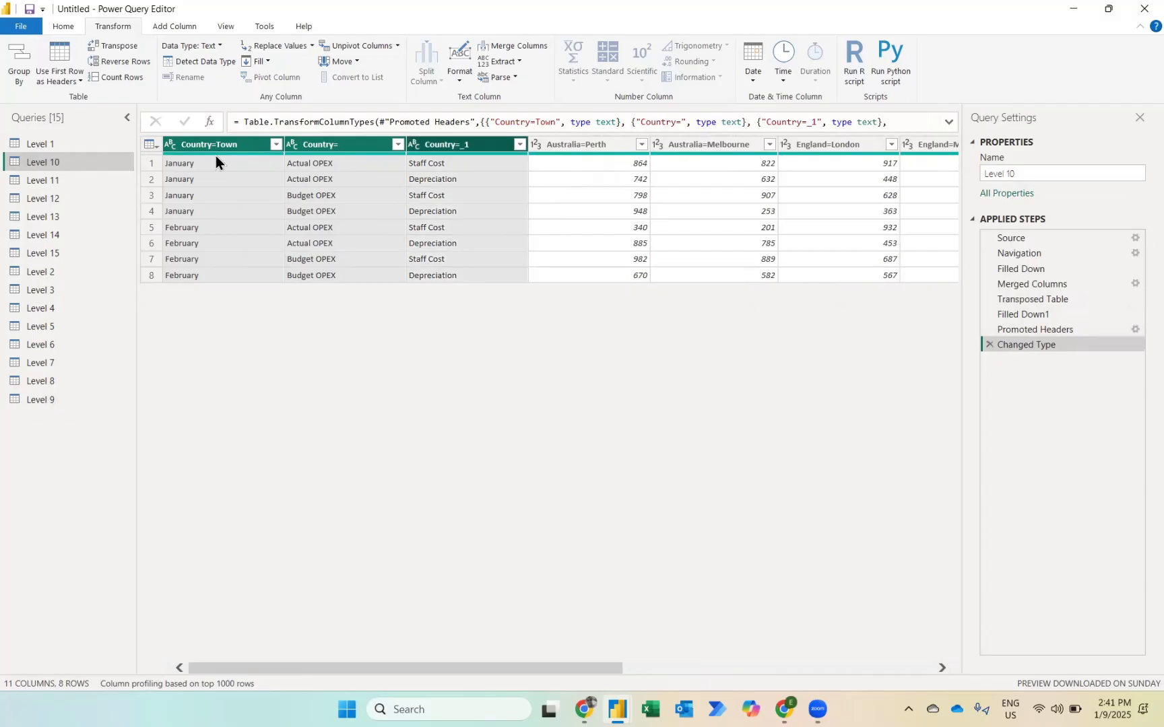
right_click(454, 145)
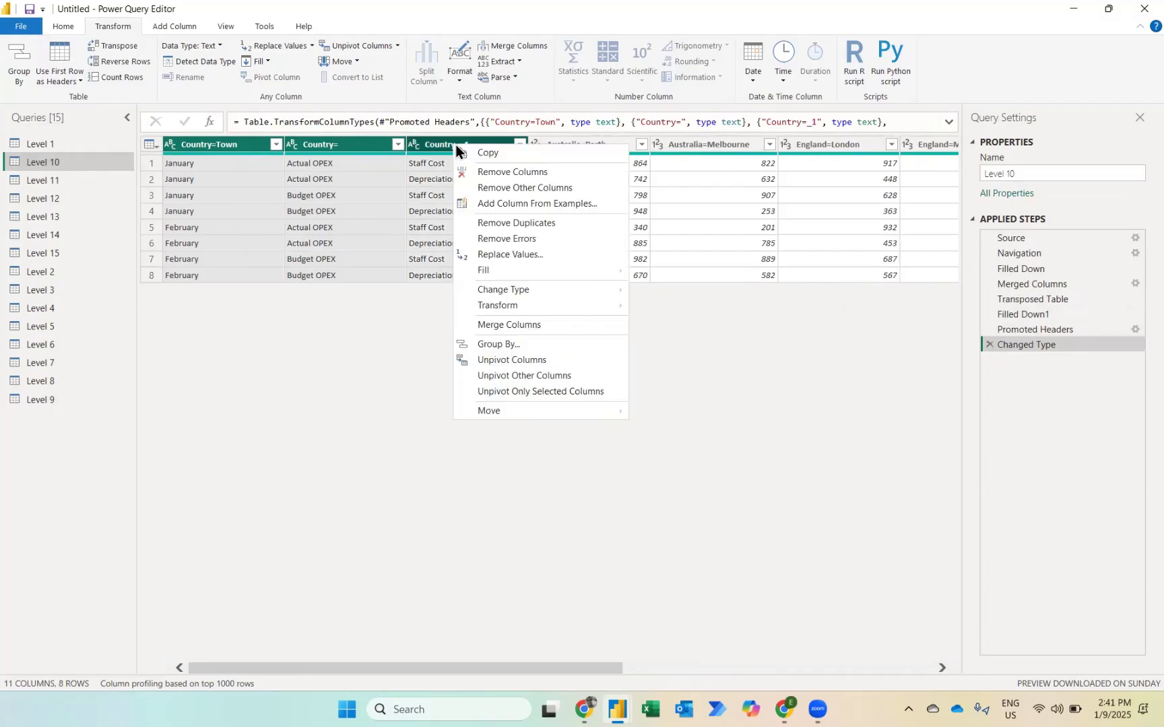
click(521, 377)
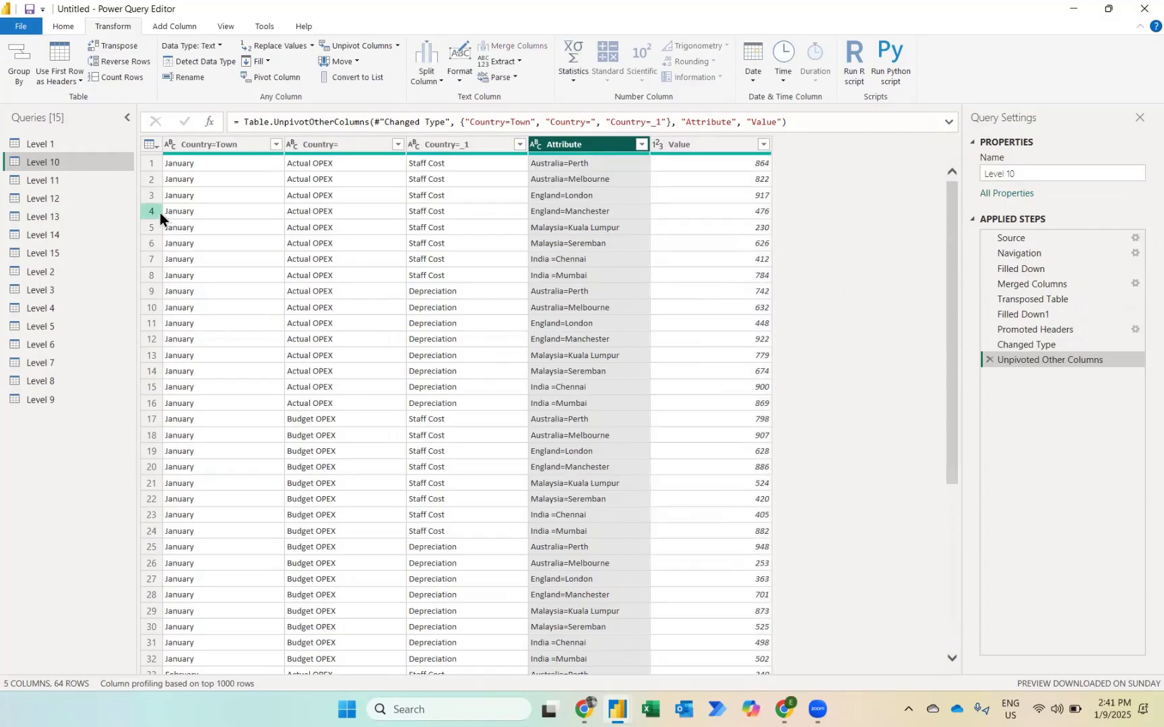
Step: Split the Attribute column by the equals sign at each occurrence of the delimiter
click(424, 78)
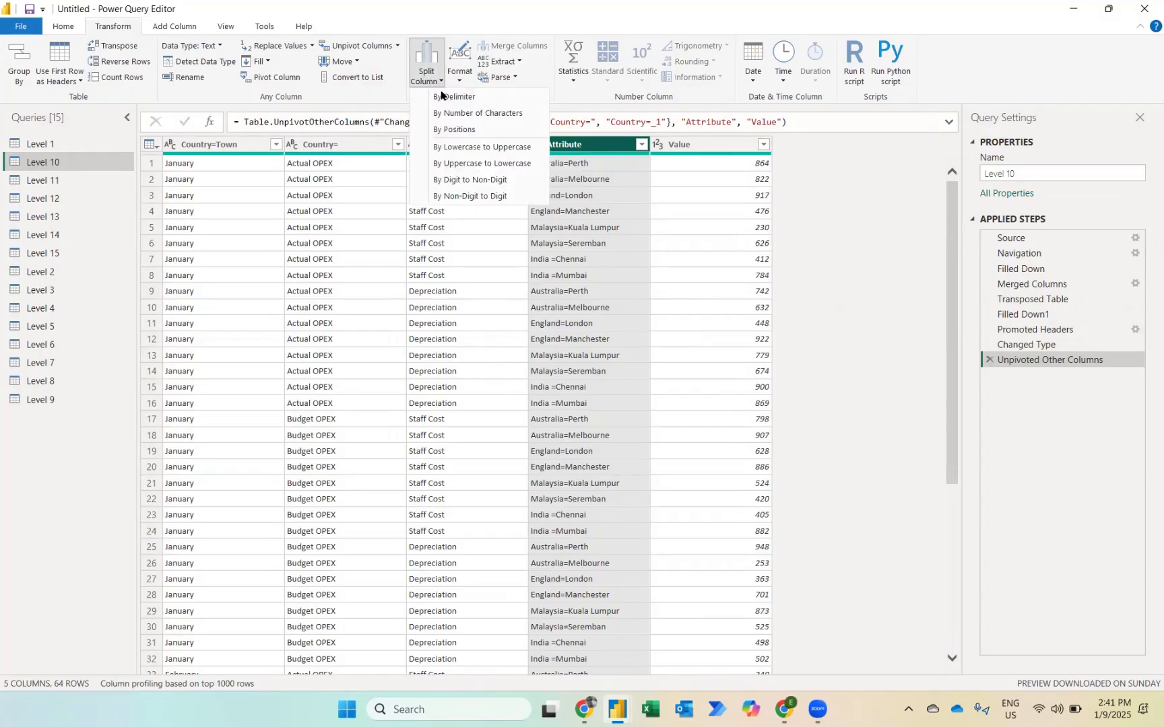
click(444, 97)
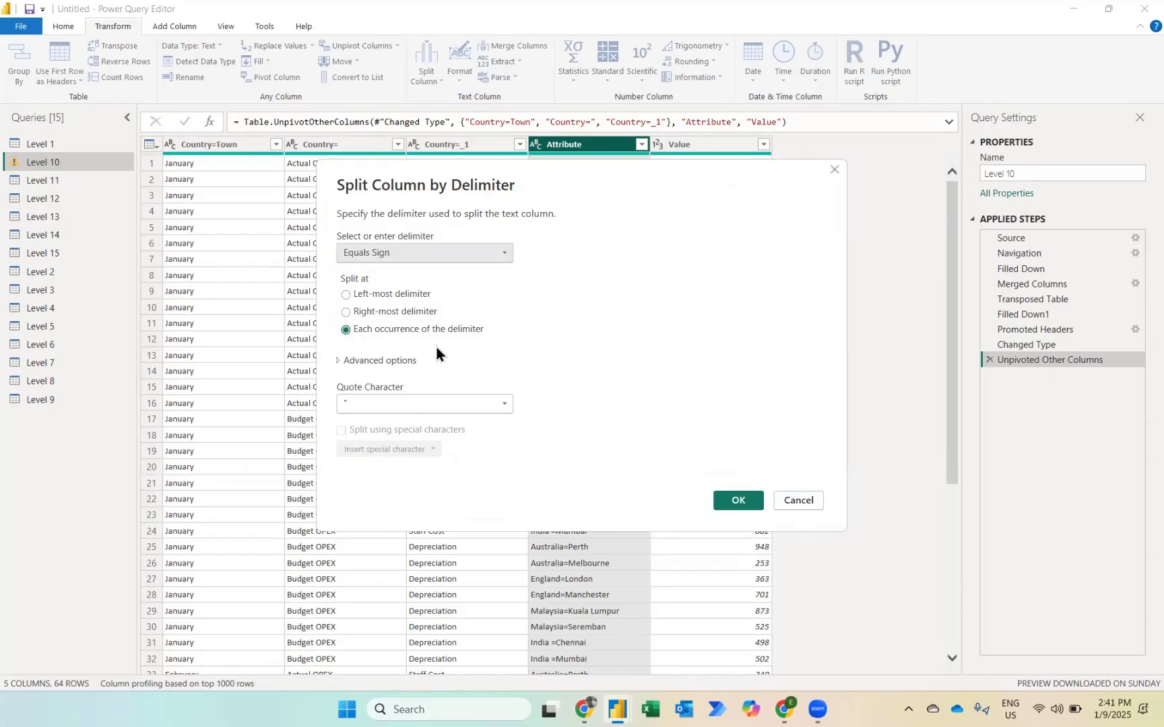
click(738, 501)
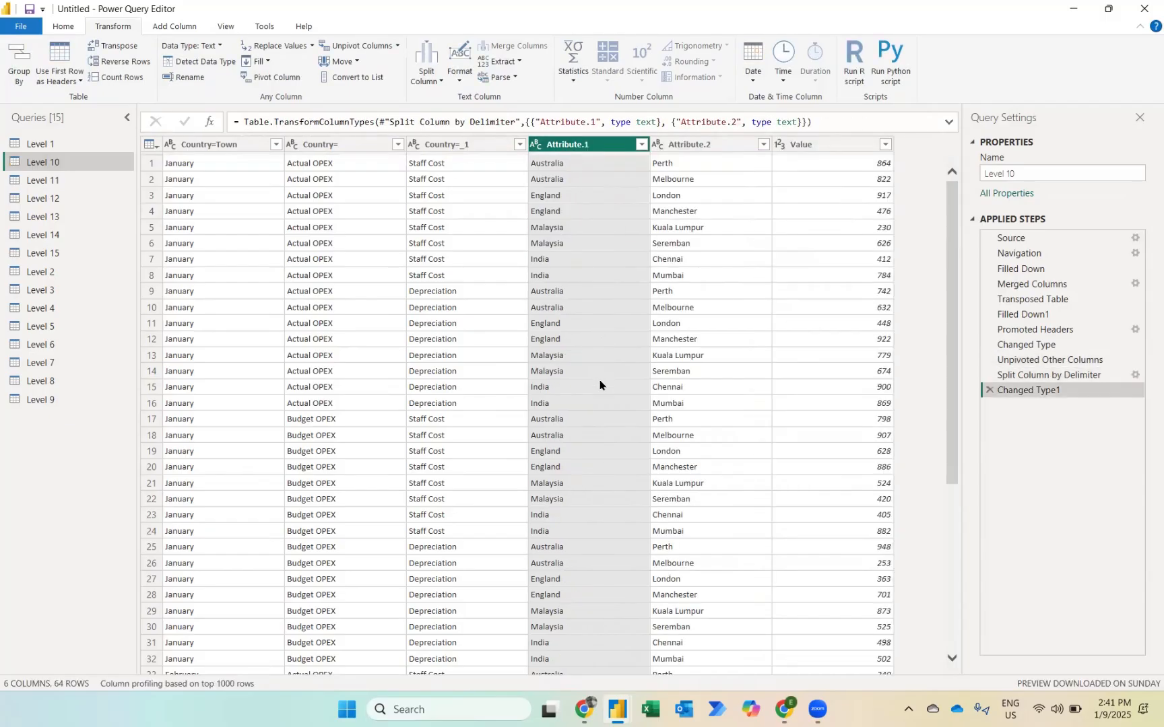
Step: Rename the first three Level 10 columns as Months, Type and Expenses
double_click(198, 145)
text(Months)
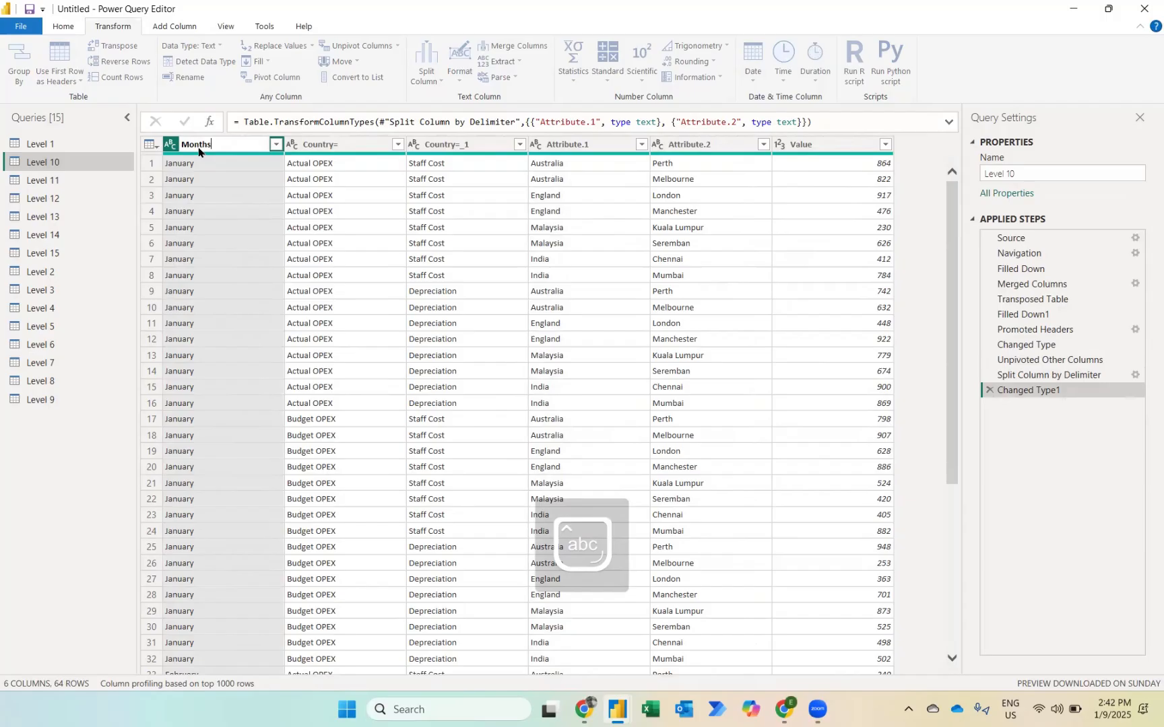
key(Return)
key(Right)
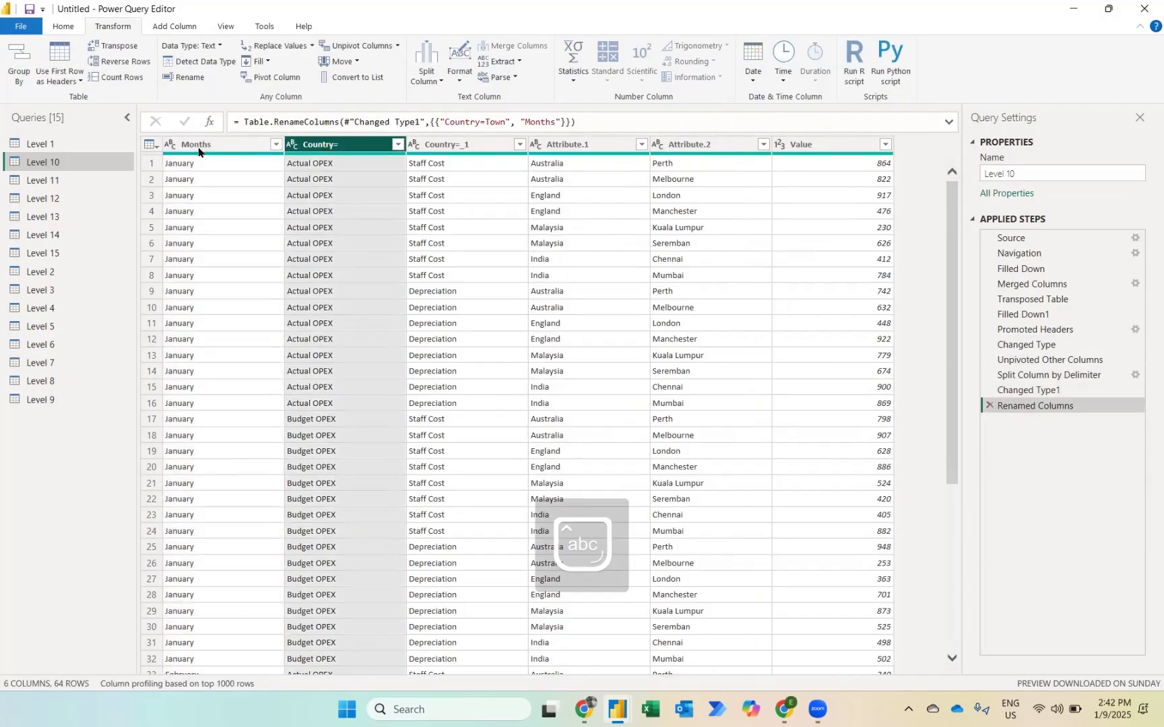
key(F2)
text(Type)
key(Return)
key(Right)
key(F2)
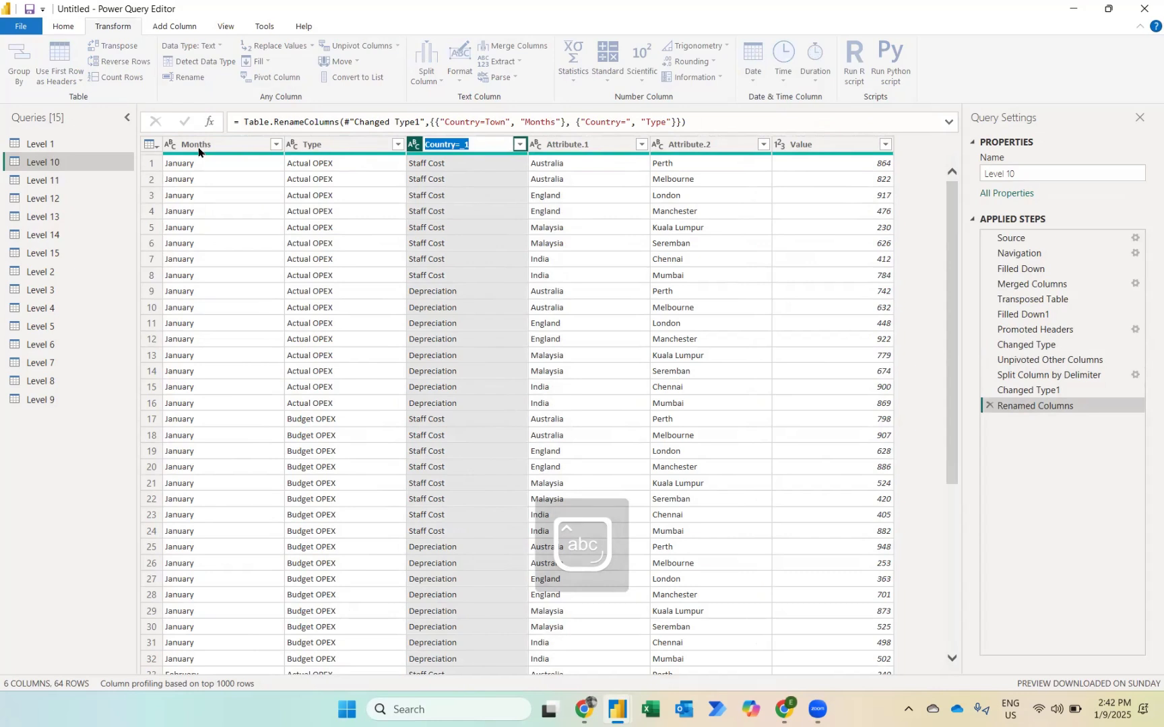
text(Expens)
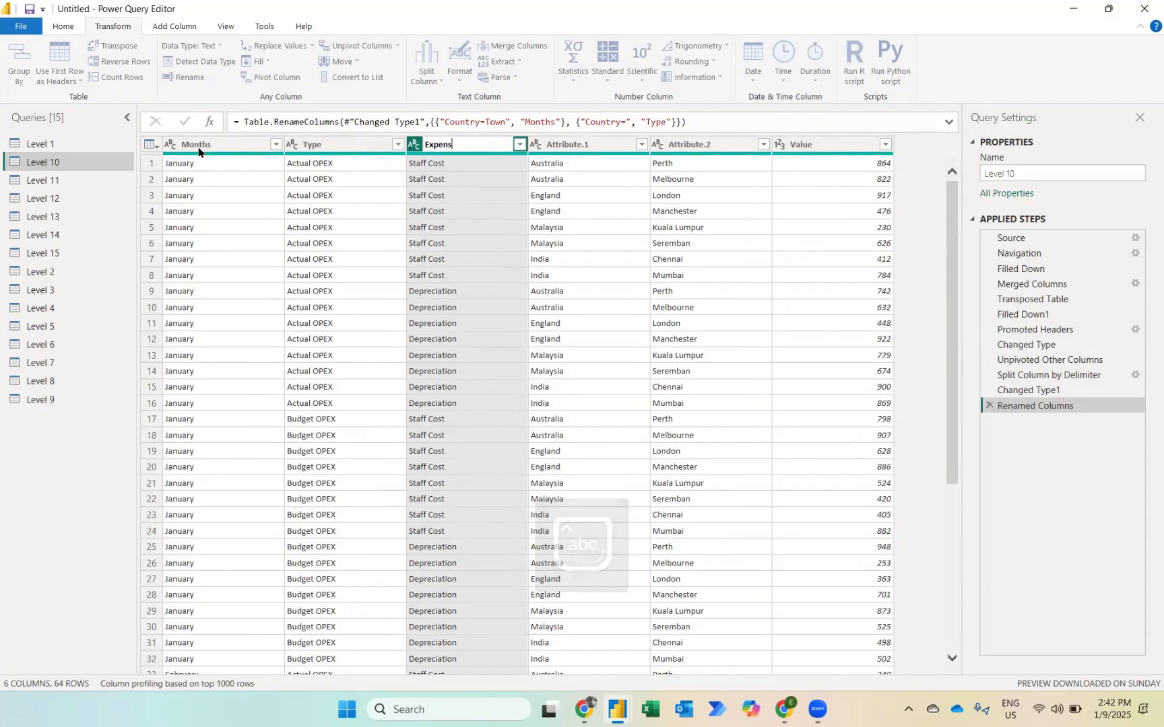
key(Escape)
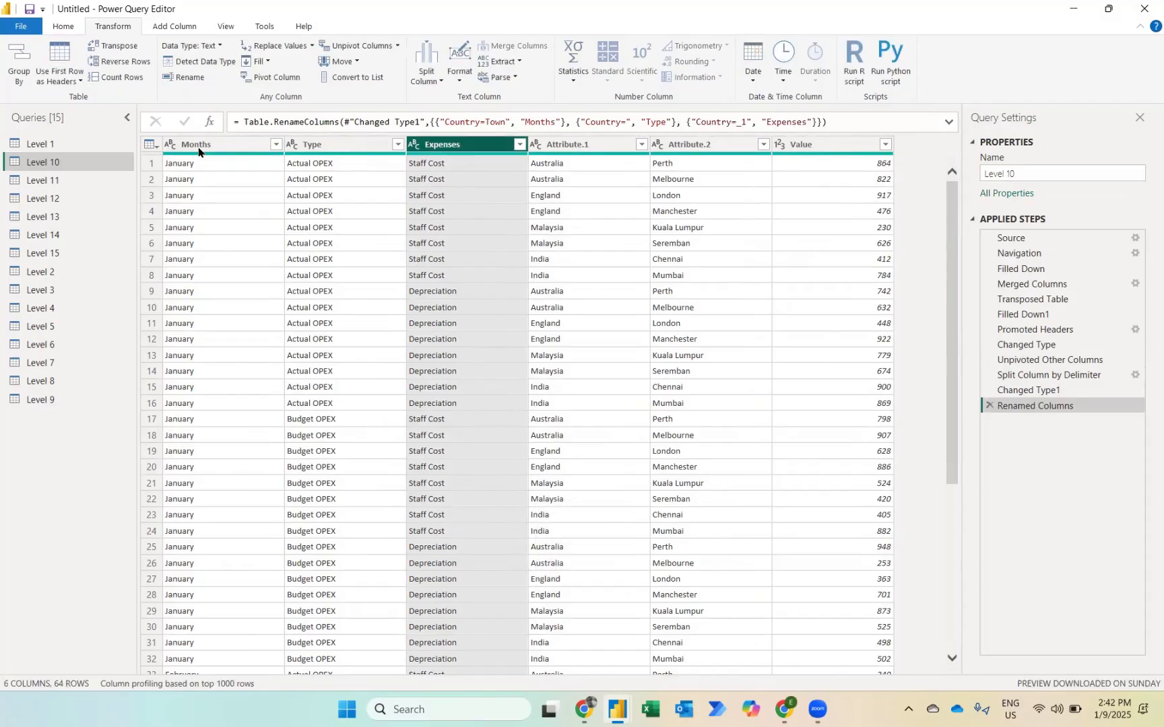
Step: Rename the Attribute.1 column as Country and the Attribute.2 column as Town
key(Right)
key(F2)
key(Caps_Lock)
text(C)
key(Caps_Lock)
text(ountry)
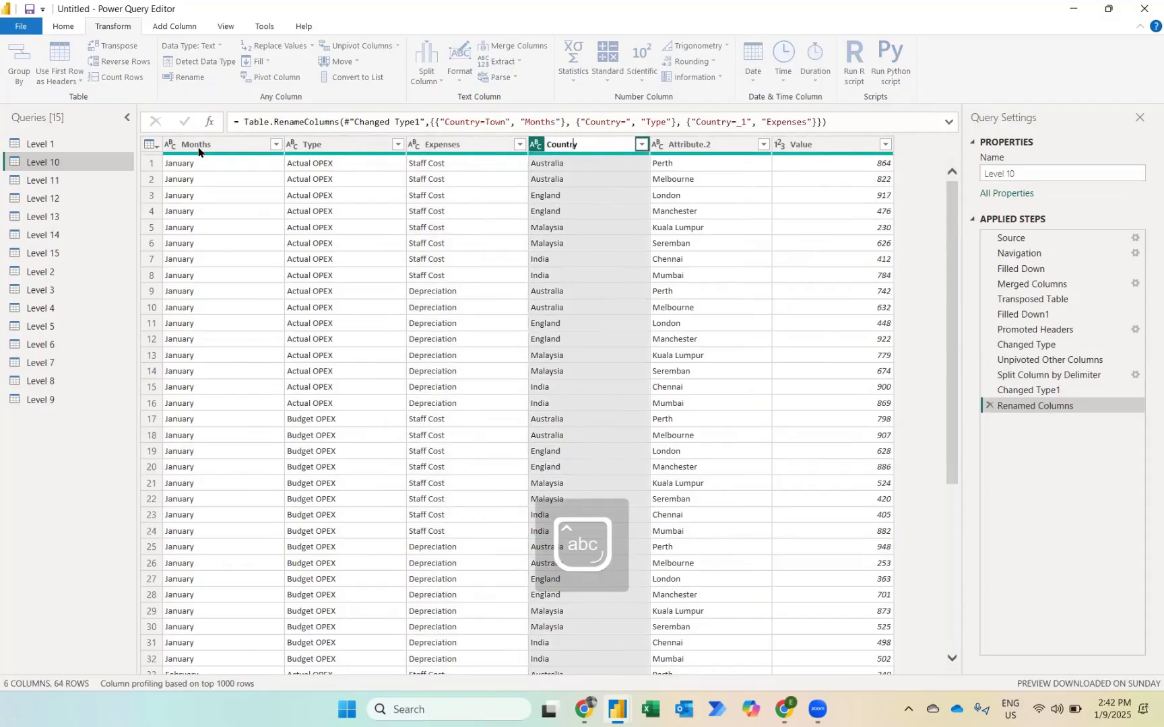
key(Return)
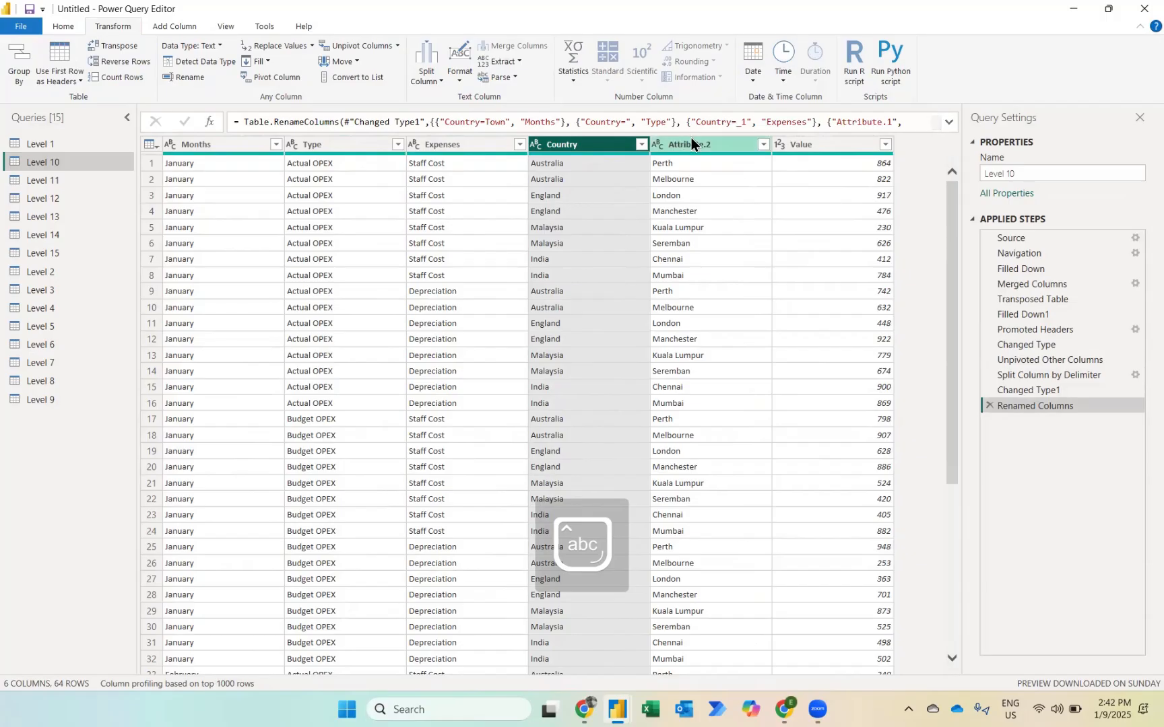
key(Right)
key(F2)
text(T)
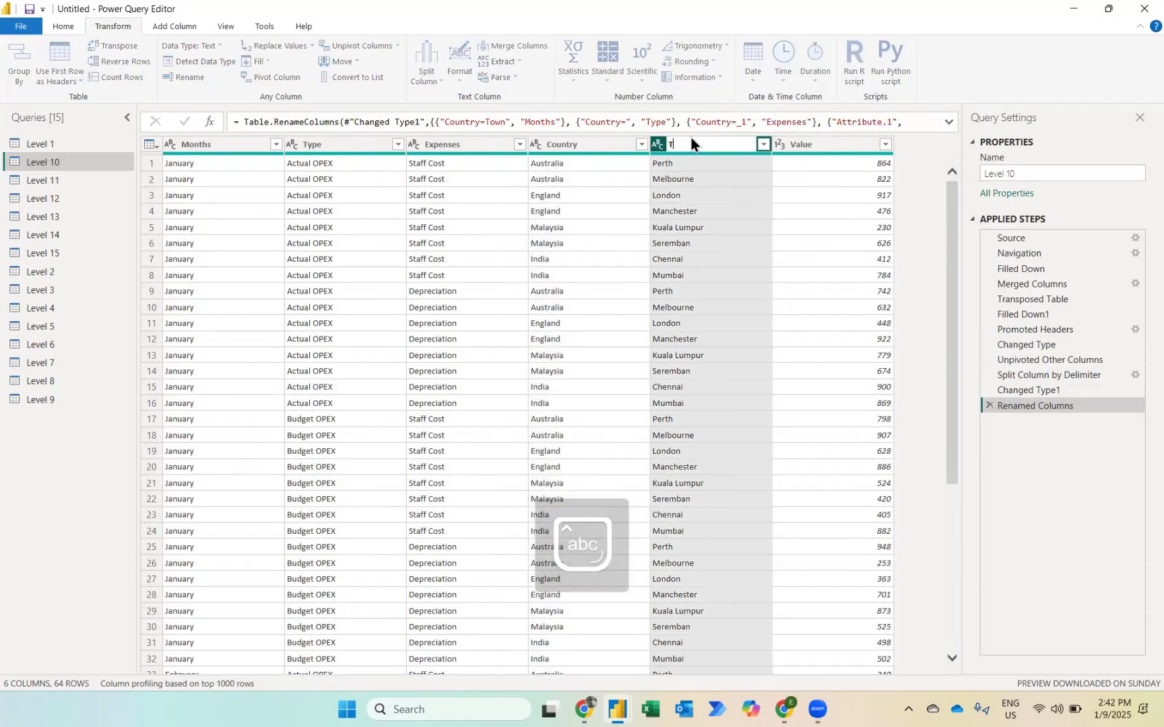
text(own)
key(Return)
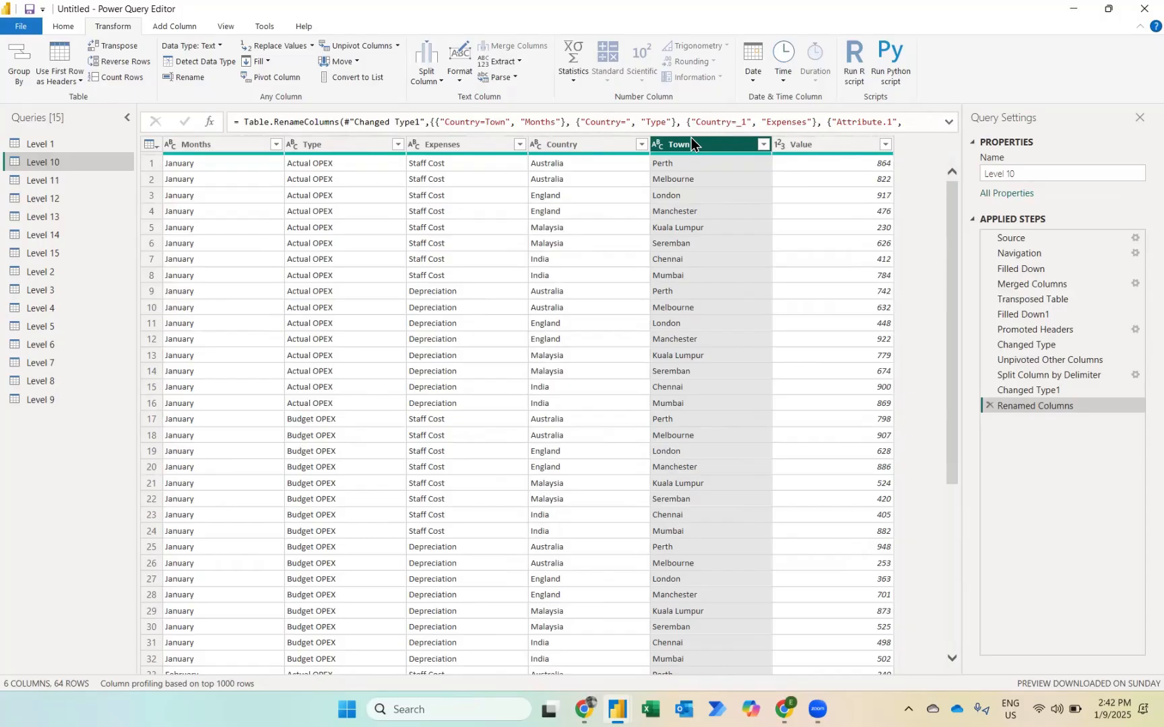
Step: Open the Level 11 query and examine its columns from Code through Column9
click(55, 183)
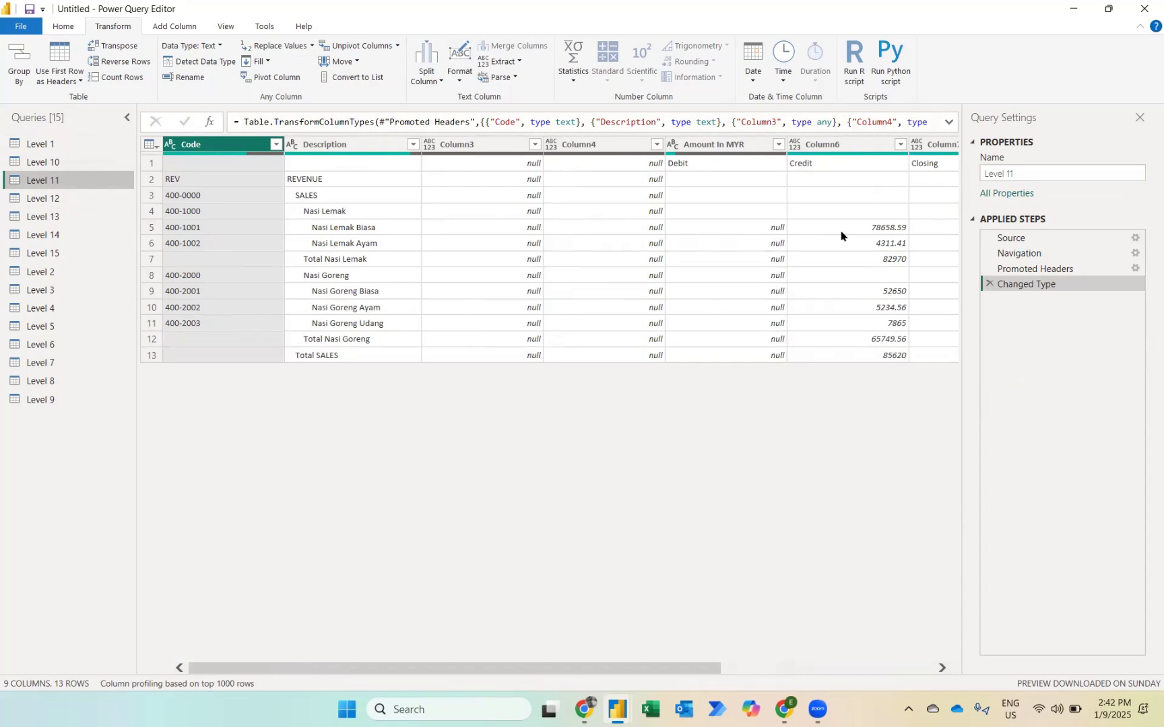
scroll(840, 236, right, 3)
scroll(841, 236, right, 2)
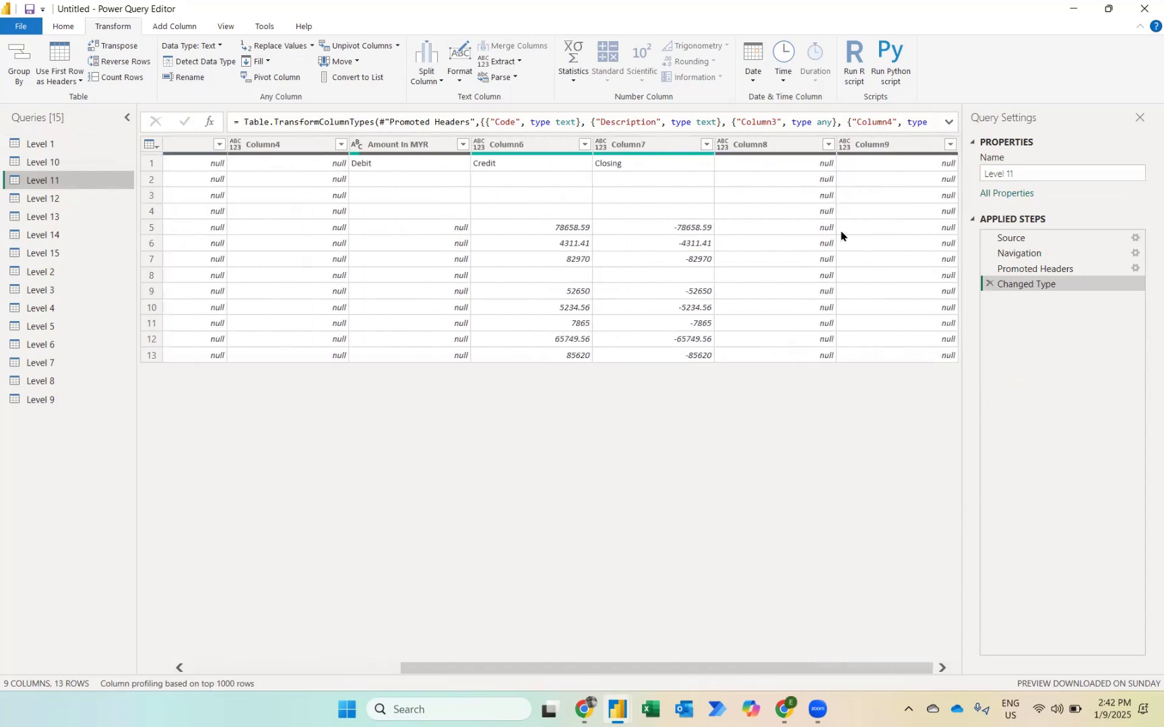
scroll(840, 236, left, 5)
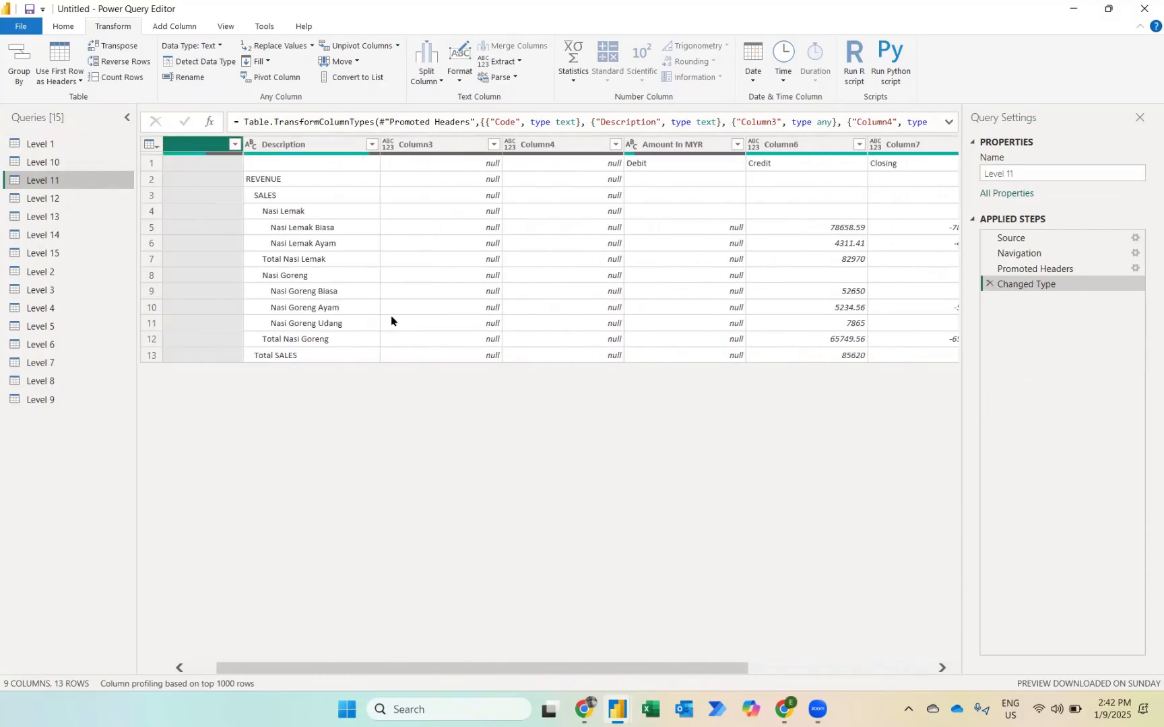
scroll(817, 262, right, 4)
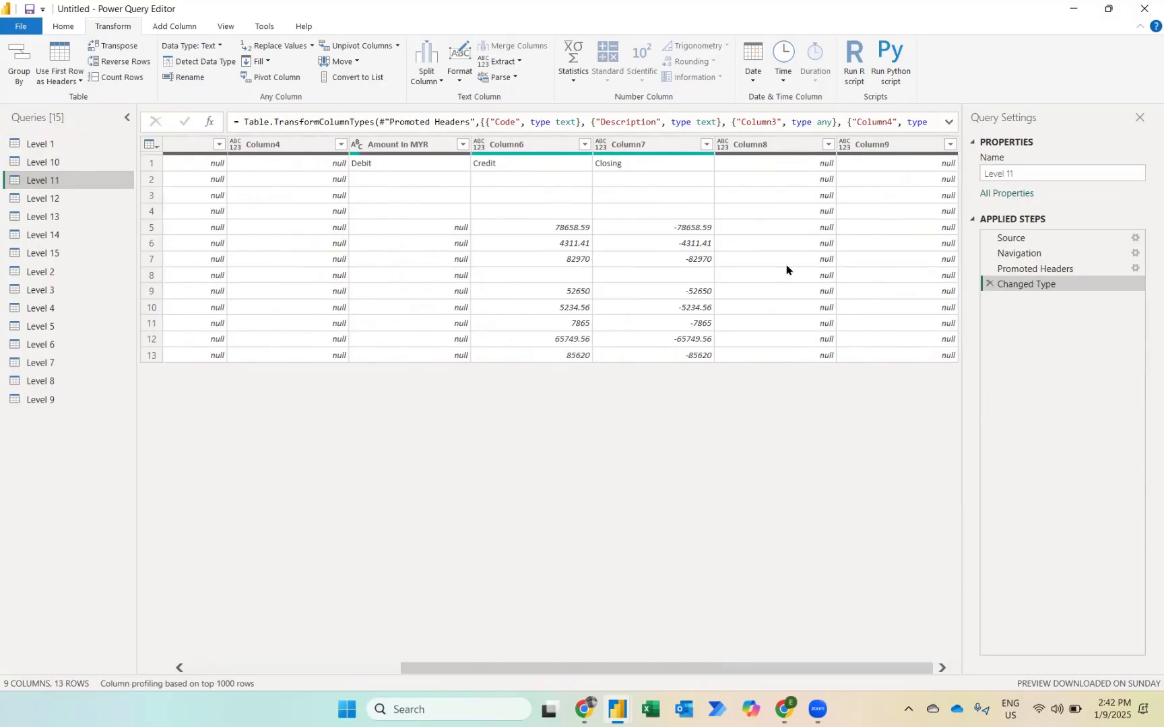
scroll(787, 269, left, 5)
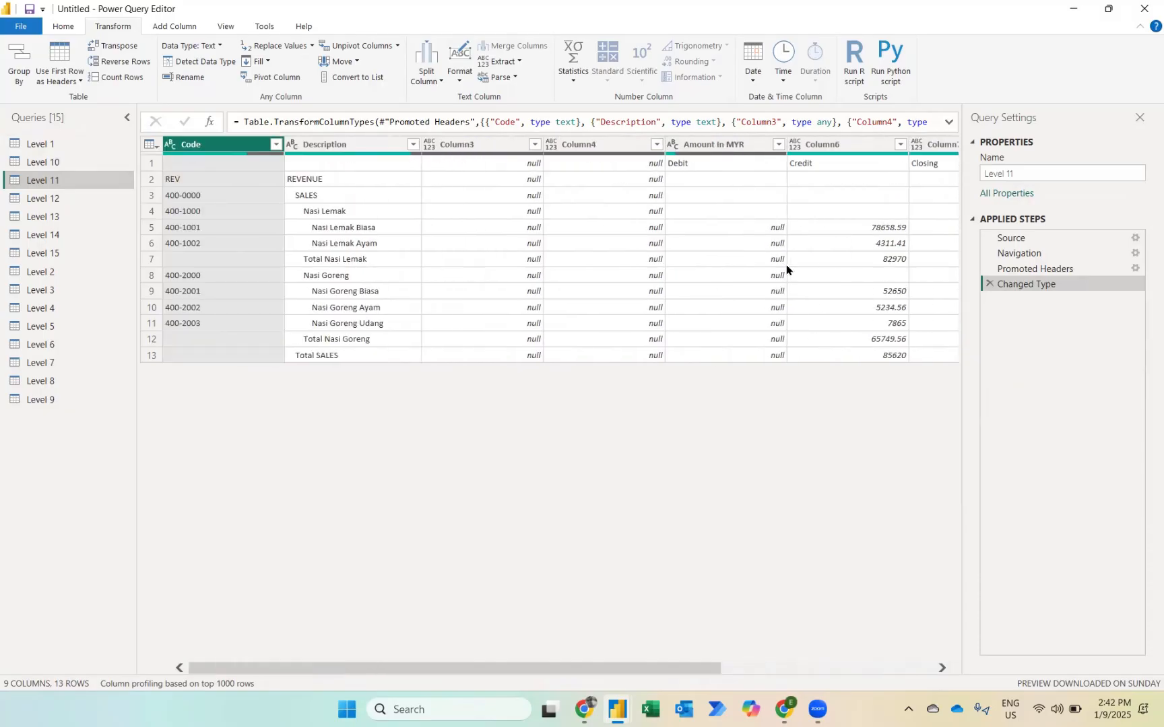
Step: Keep only the Code, Description, Amount In MYR, Column6 and Column7 columns, and promote the first row to headers
click(65, 27)
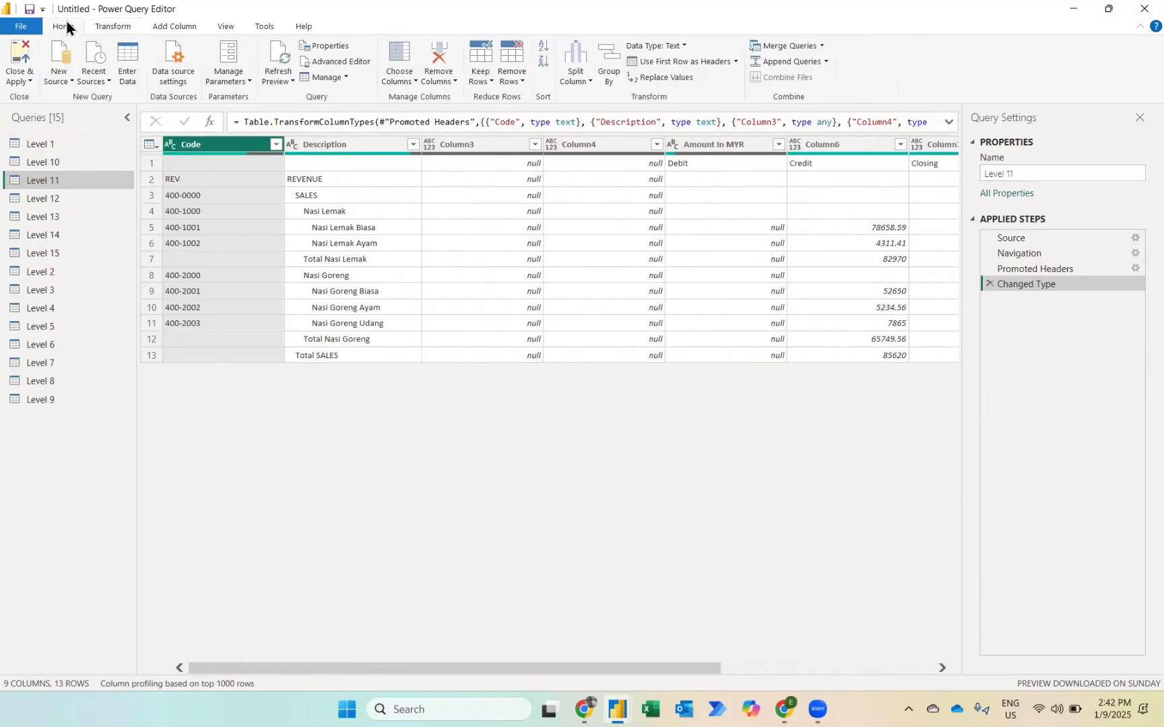
click(401, 56)
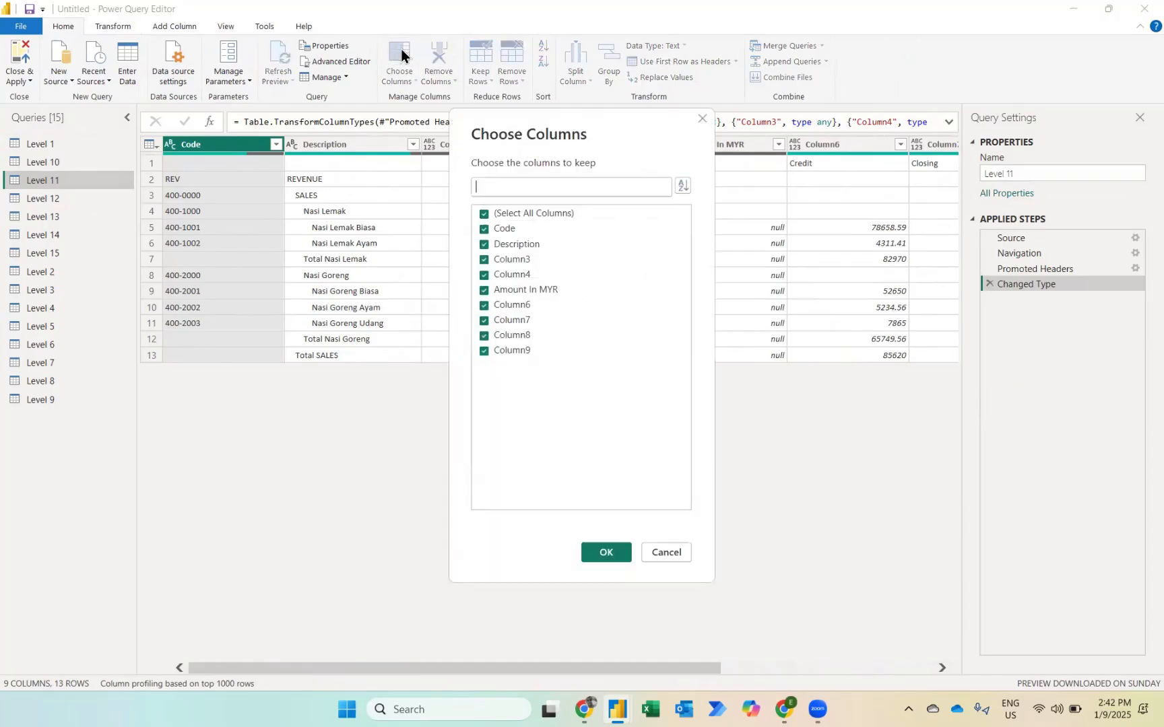
click(484, 258)
click(483, 275)
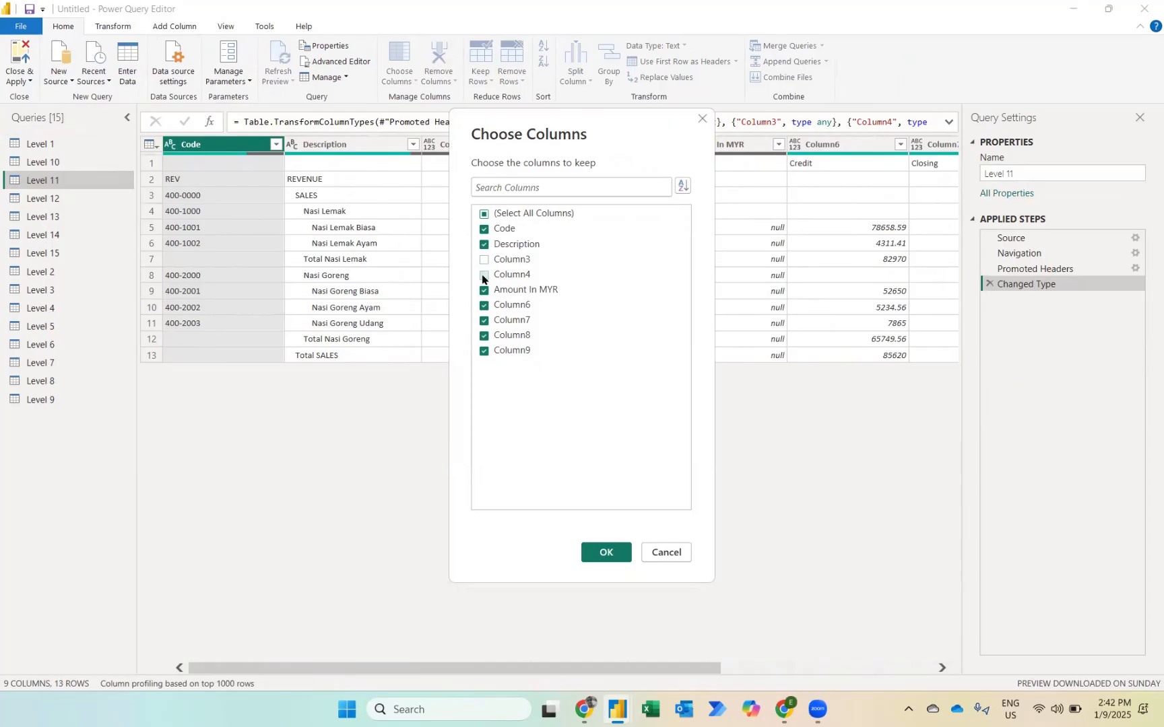
click(483, 336)
click(597, 553)
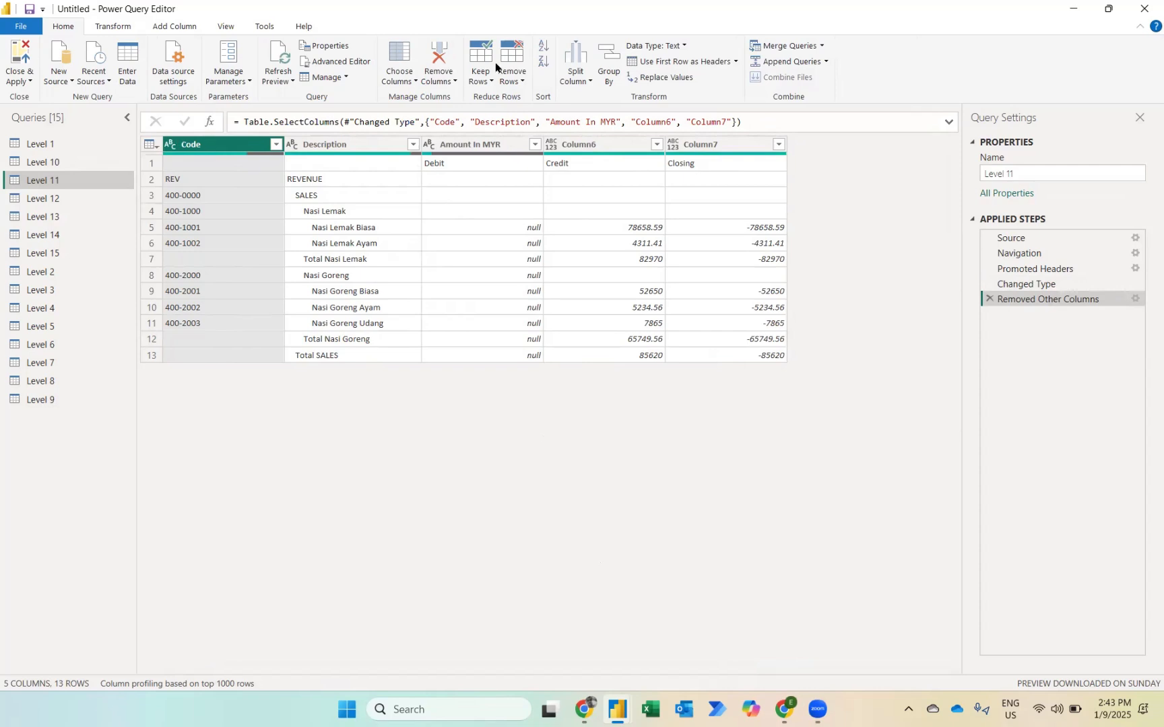
click(641, 62)
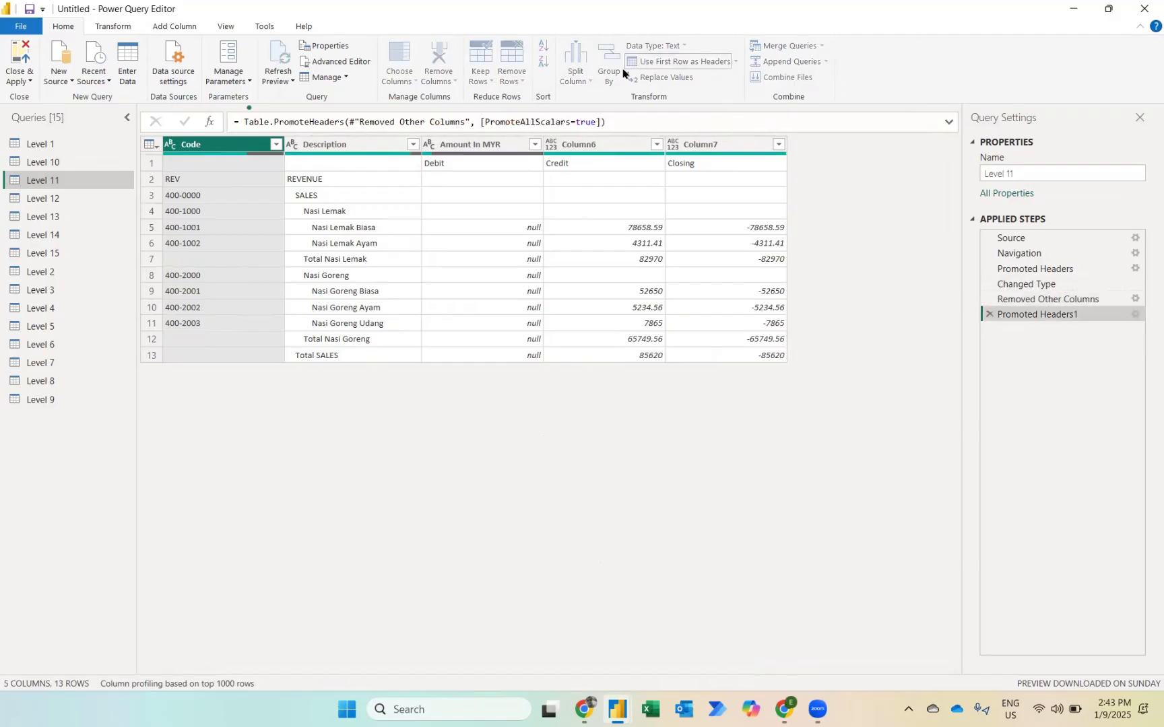
Step: Filter the _1 column to Nasi Goreng Ayam, Nasi Goreng Biasa, Nasi Goreng Udang, Nasi Lemak Ayam and Nasi Lemak Biasa
mouse_move(427, 155)
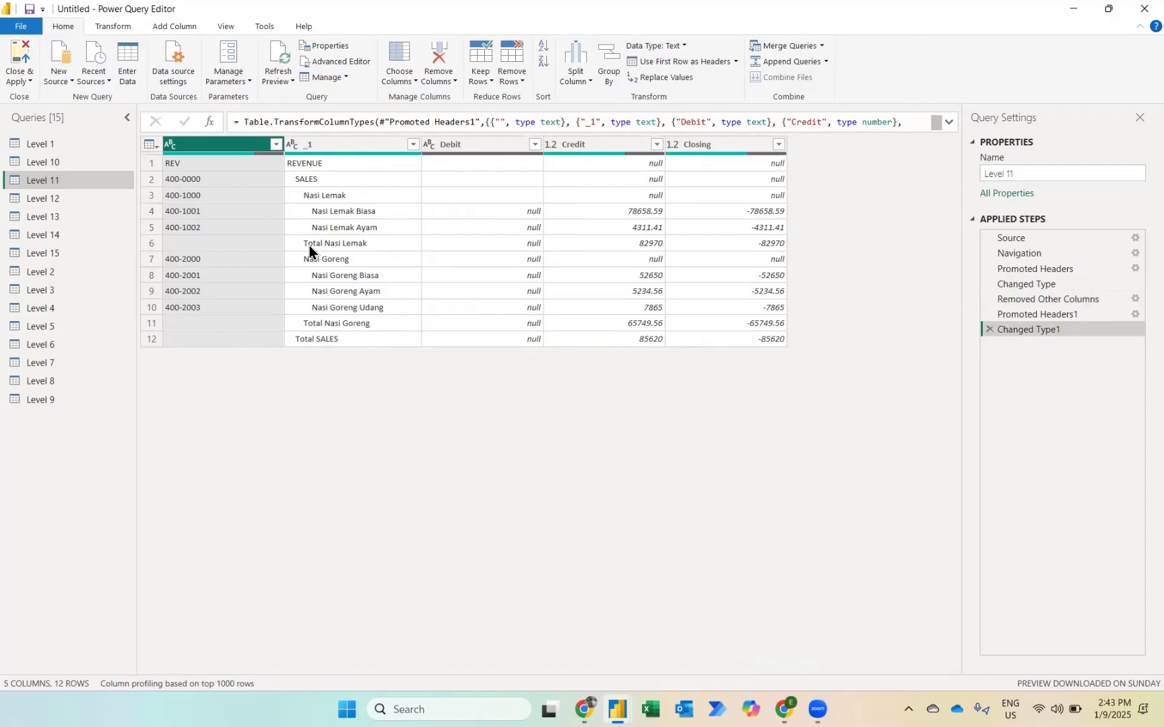
key(Right)
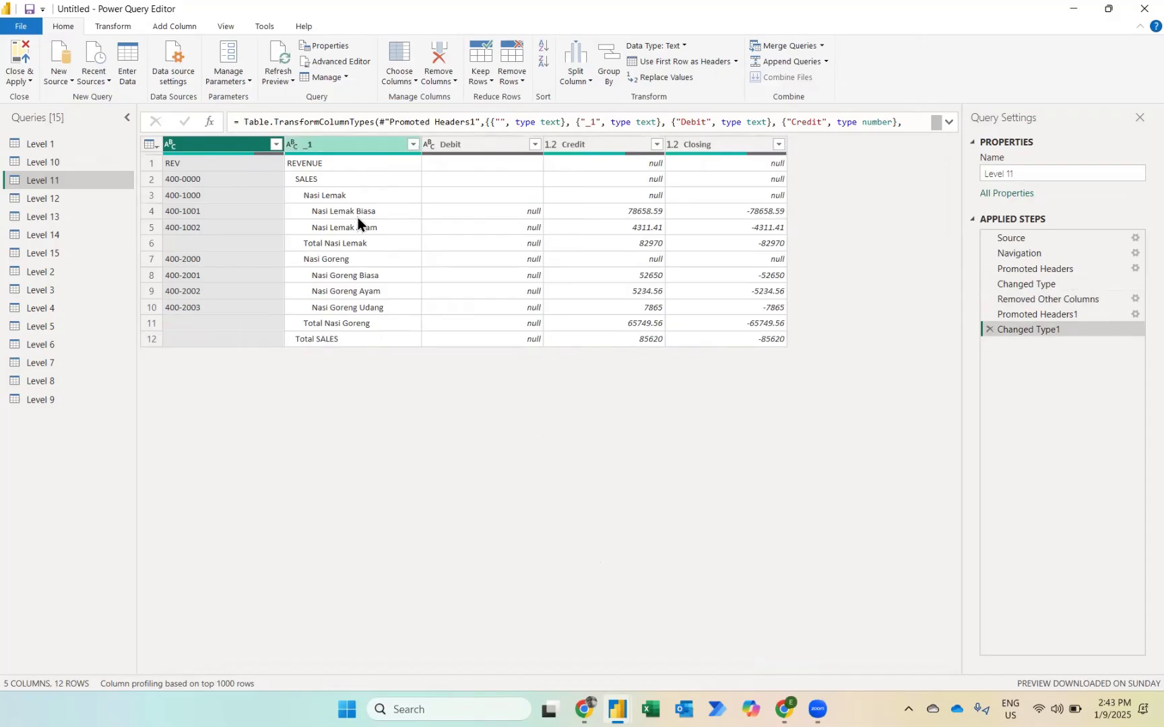
key(alt+Down)
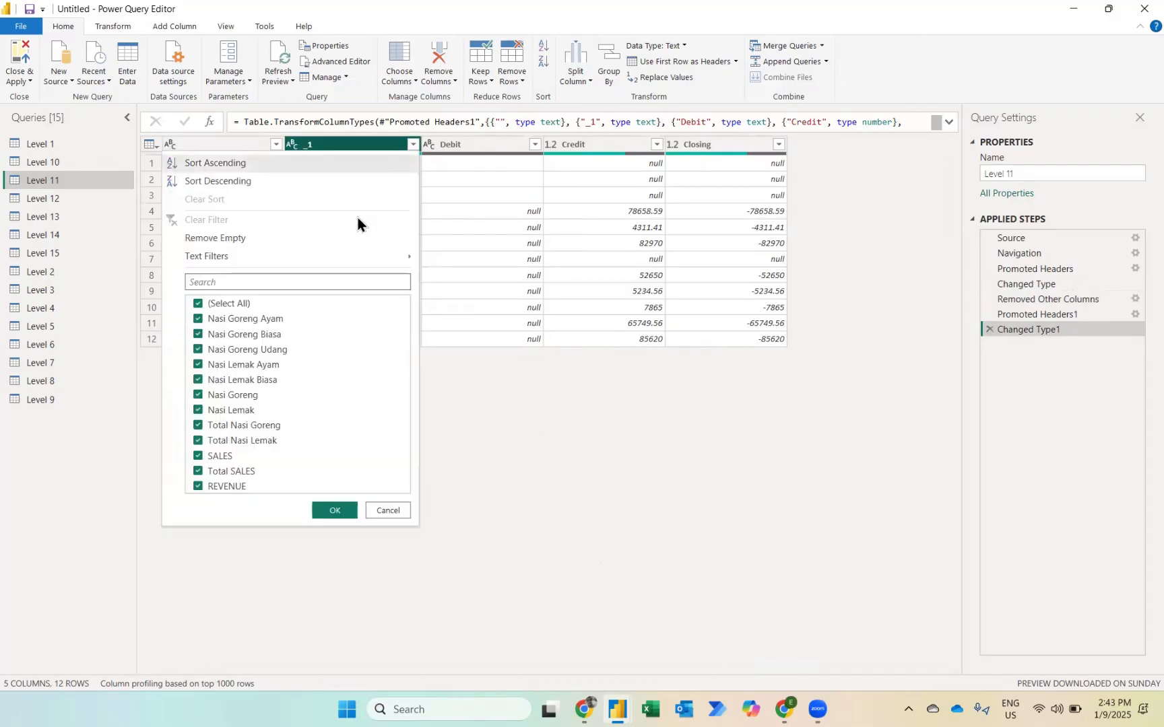
click(231, 303)
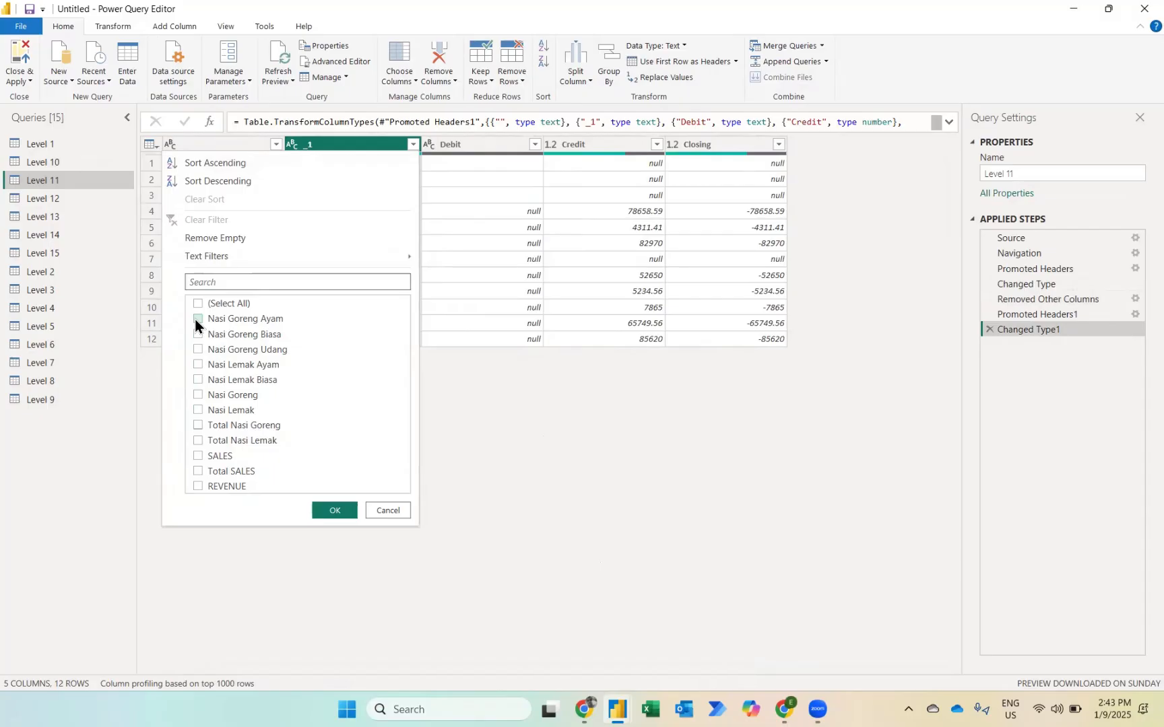
click(198, 319)
click(199, 335)
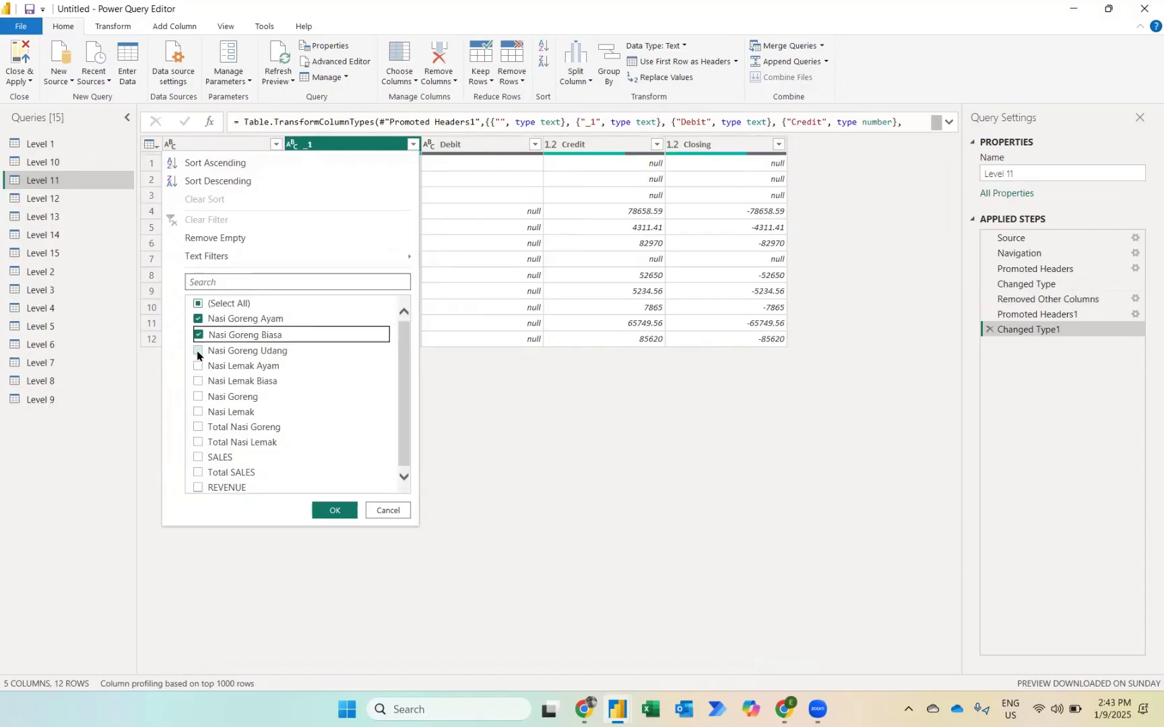
click(198, 351)
click(198, 366)
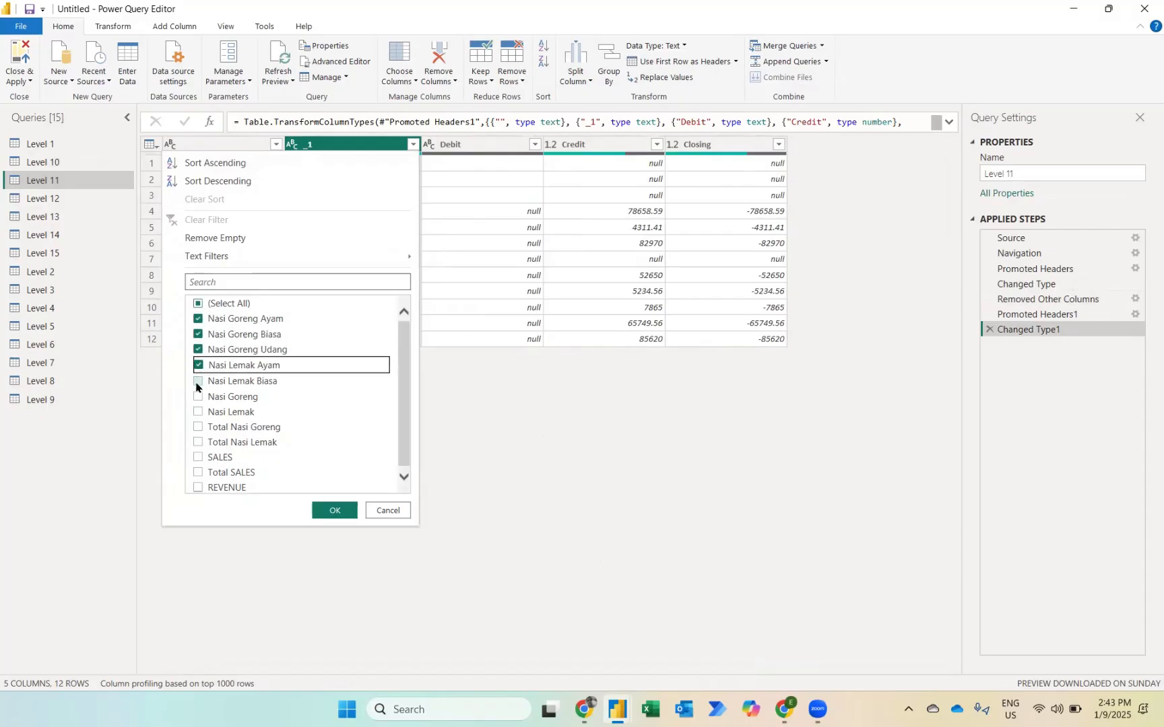
click(198, 382)
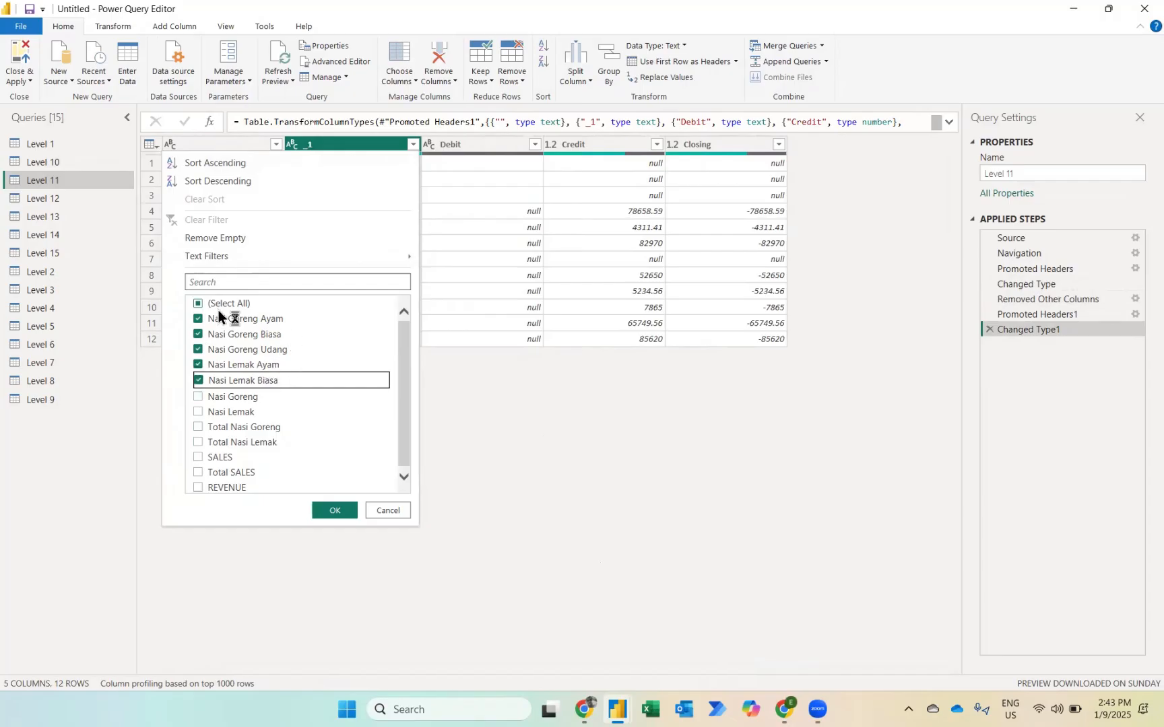
click(340, 510)
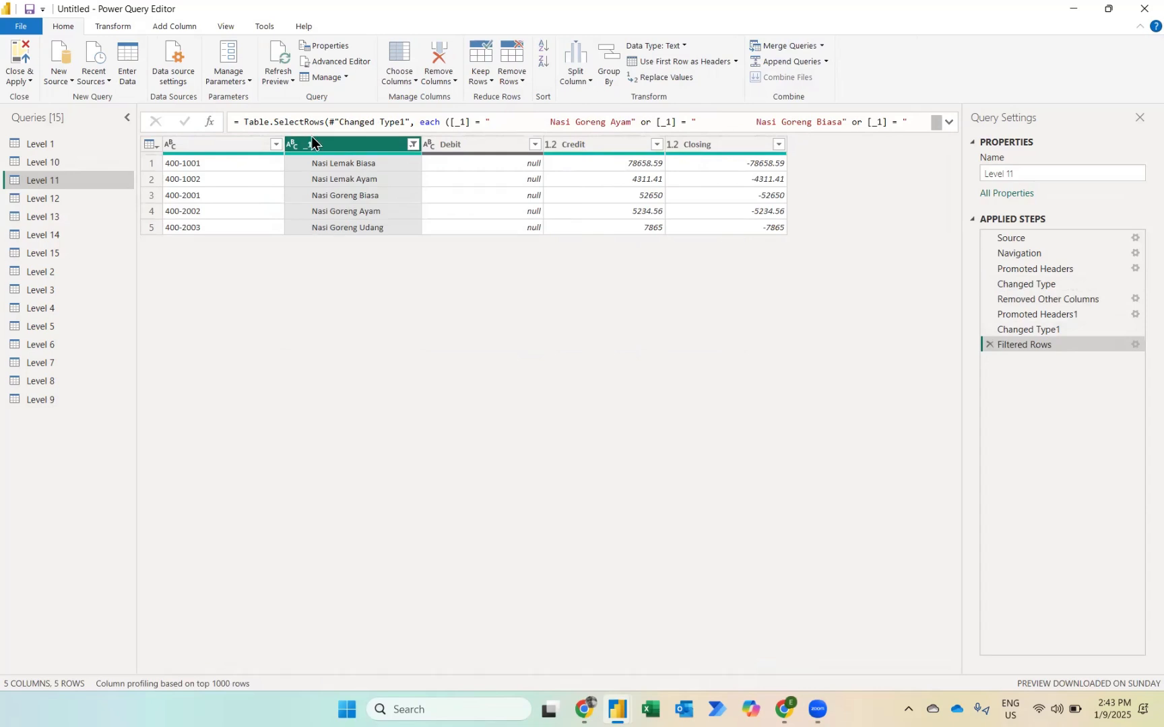
Step: Trim the leading and trailing spaces from the text in the _1 column
click(118, 27)
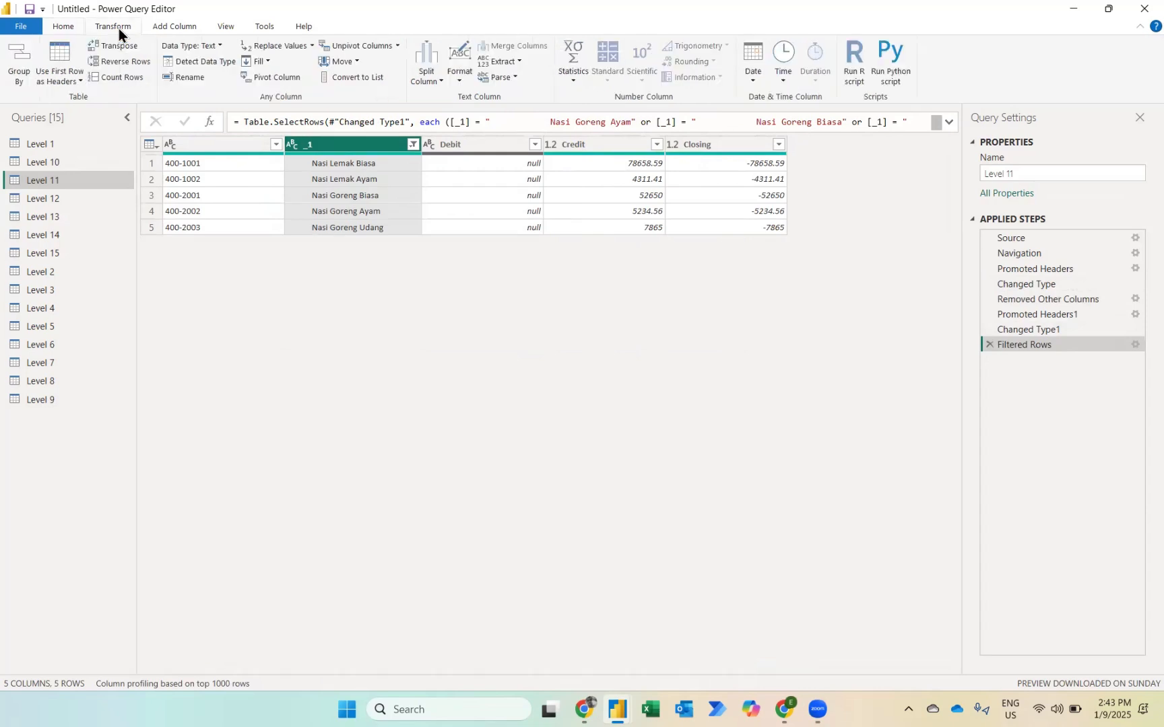
click(458, 74)
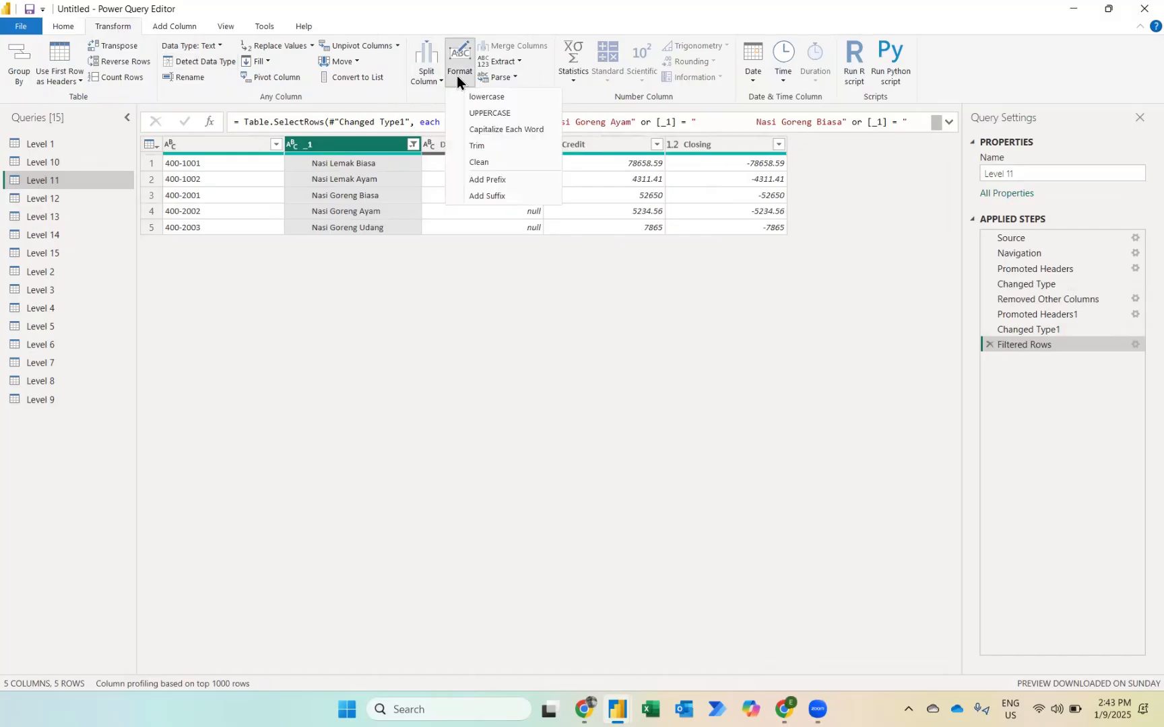
click(477, 147)
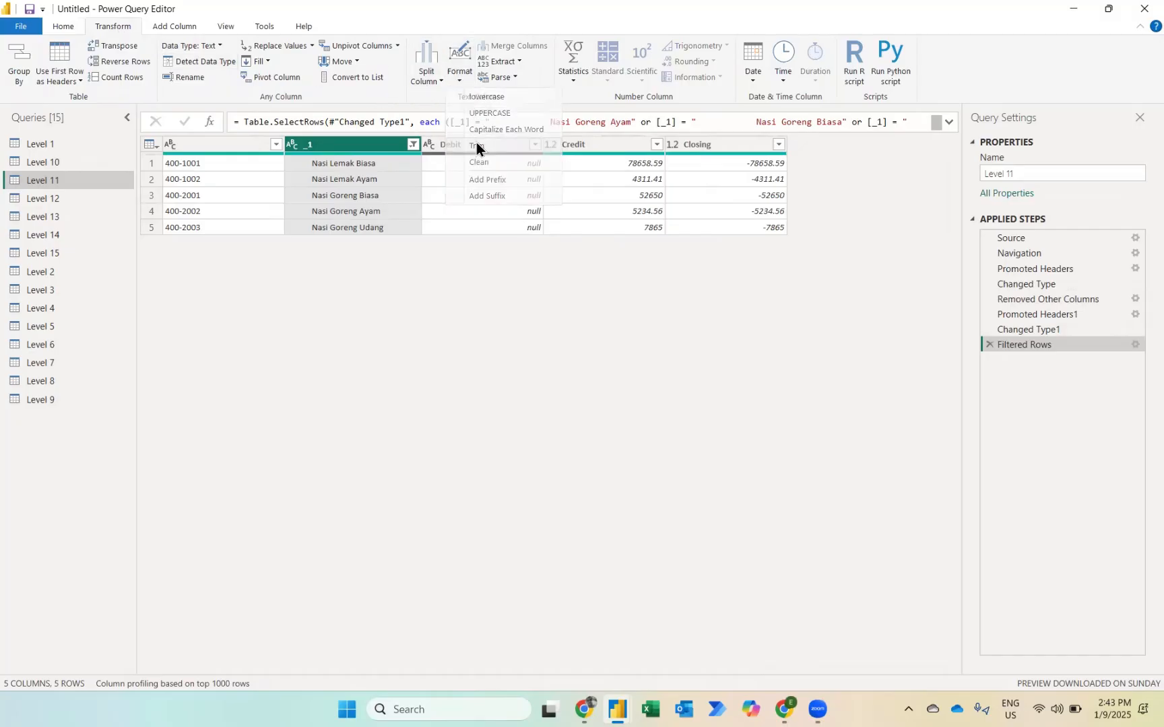
Step: Rename the unnamed first column as Code and the _1 column as Type of Food Services
double_click(207, 138)
text(Code)
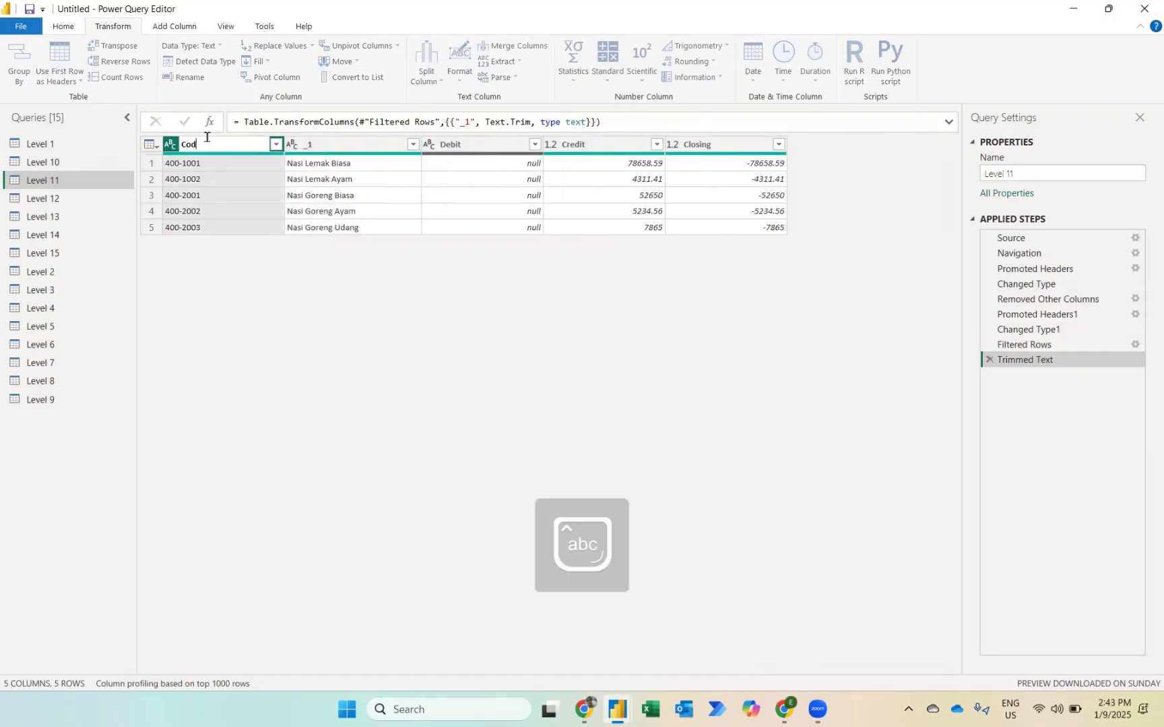
key(Return)
key(Tab)
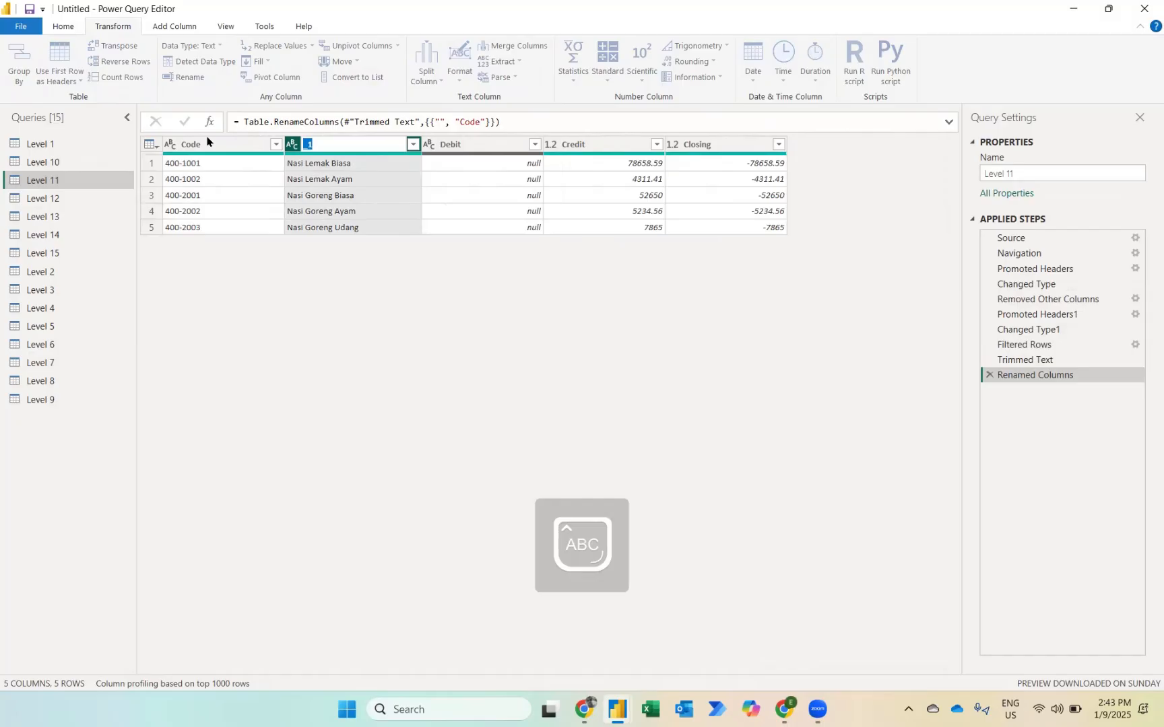
text(Type of Food Service)
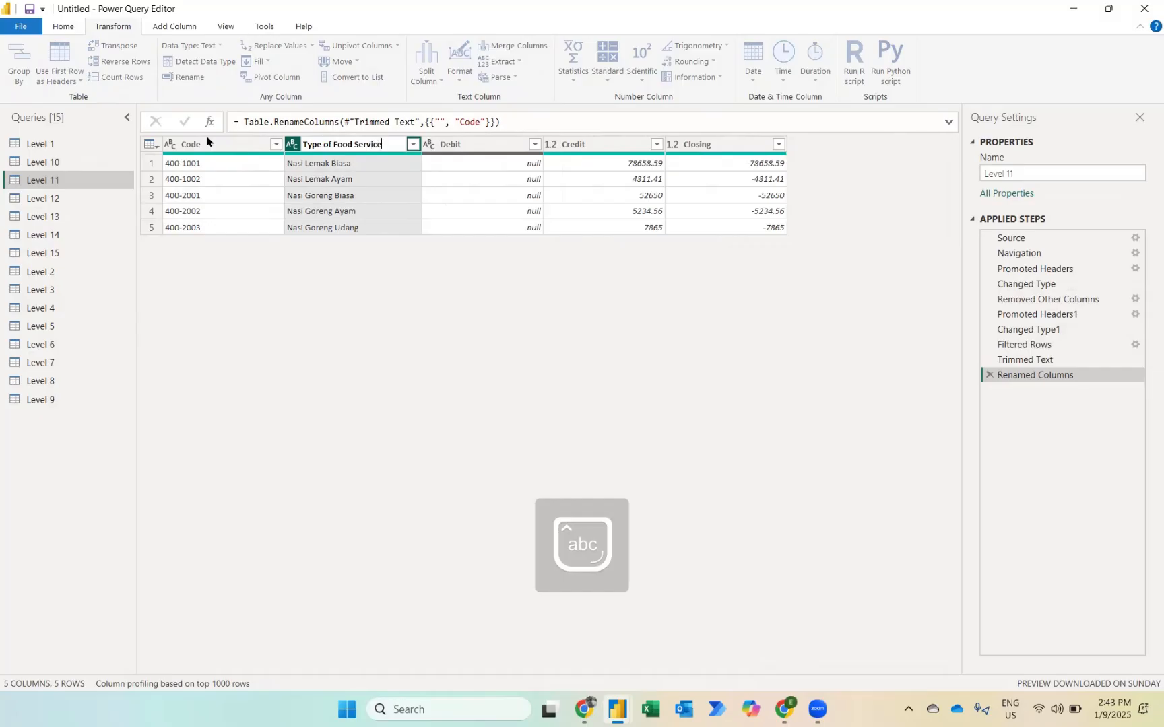
text(s)
key(Return)
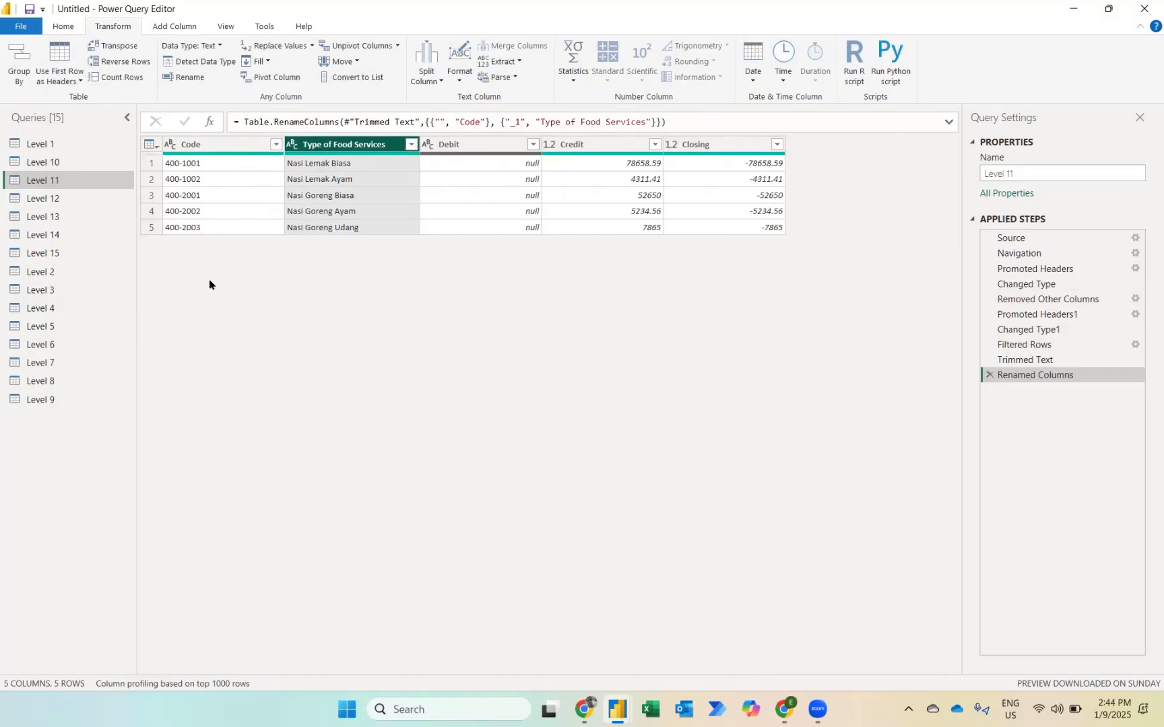
Step: Open the Level 12 query and remove its Asian Pacific column
click(62, 199)
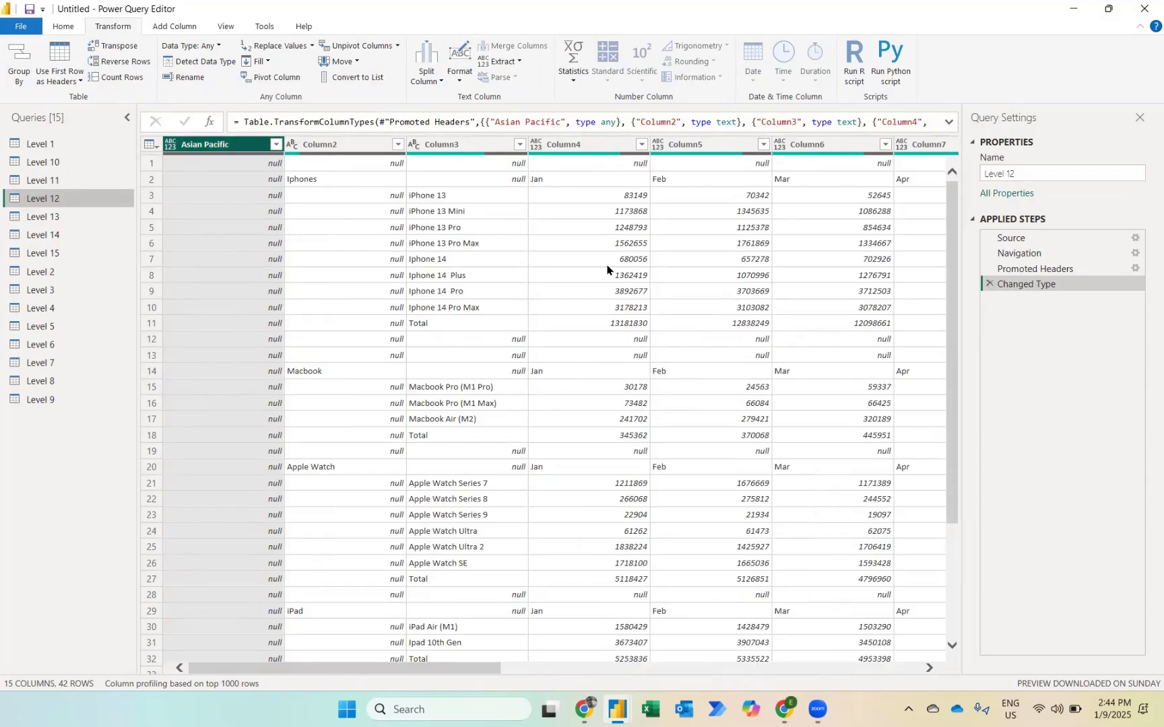
right_click(197, 144)
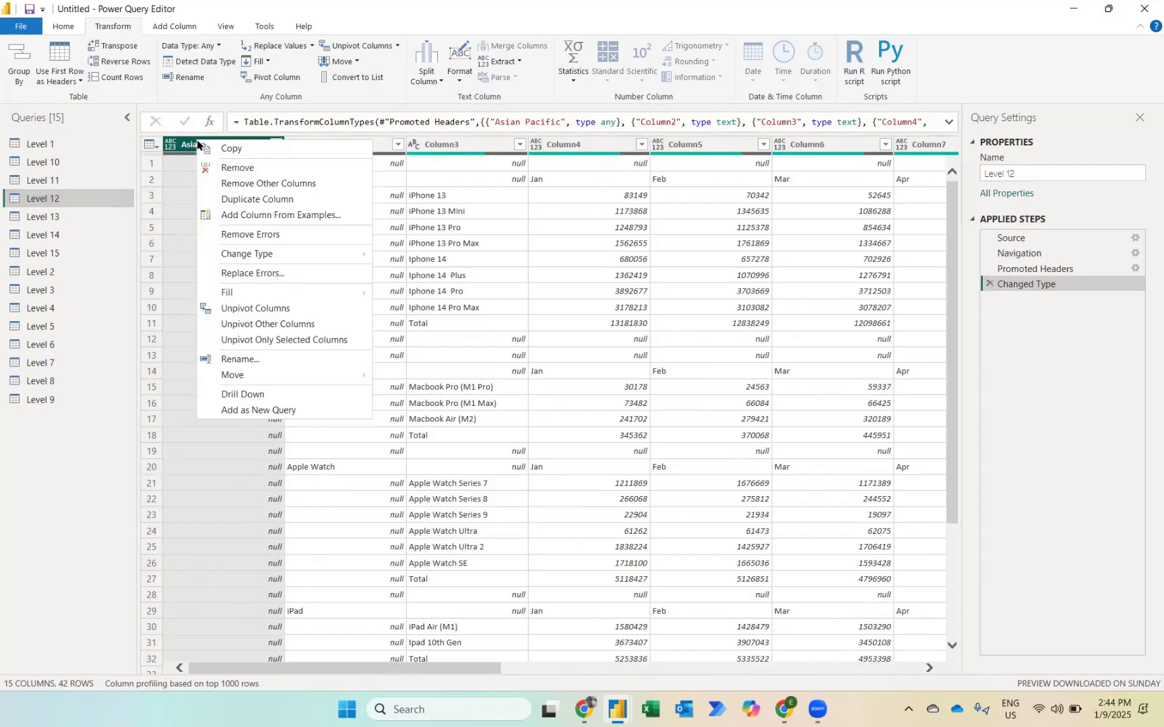
click(233, 170)
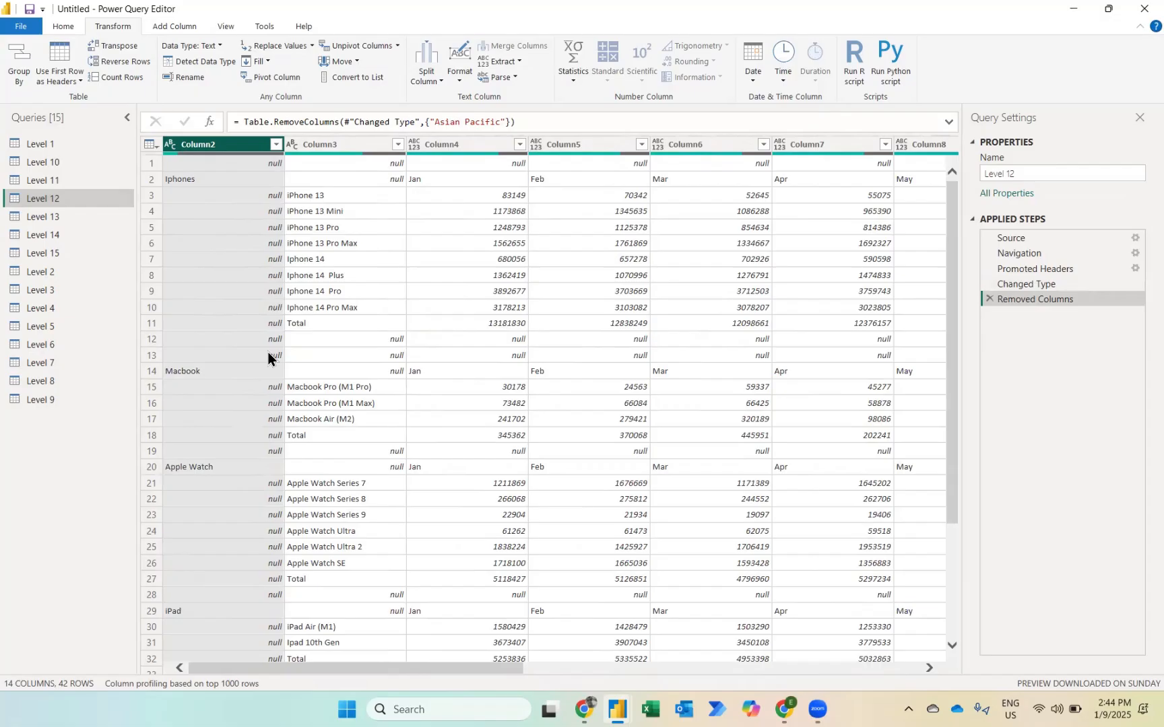
Step: Remove the blank rows from the Level 12 table
click(68, 31)
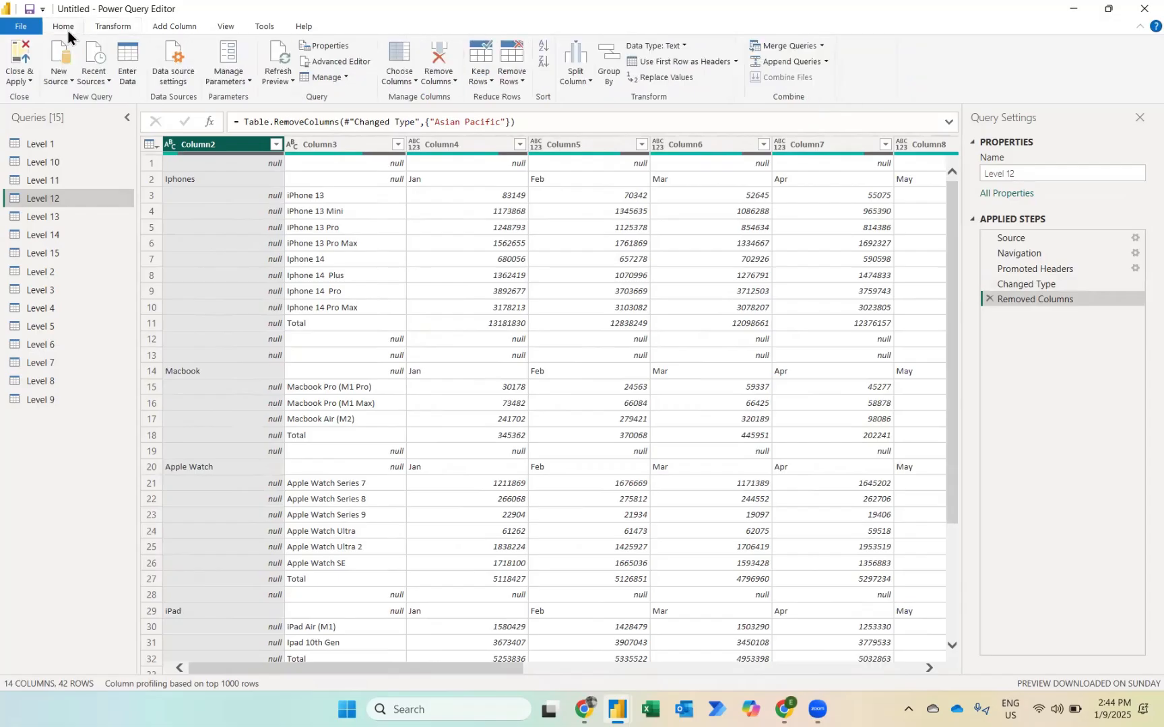
click(516, 78)
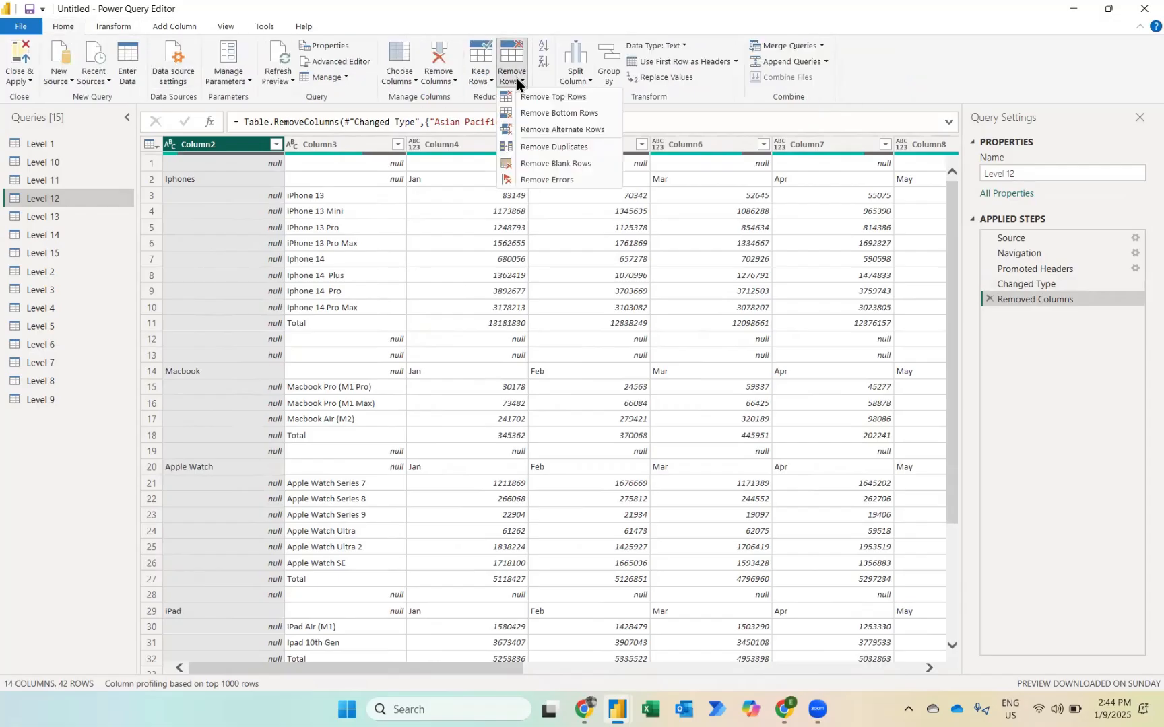
click(546, 163)
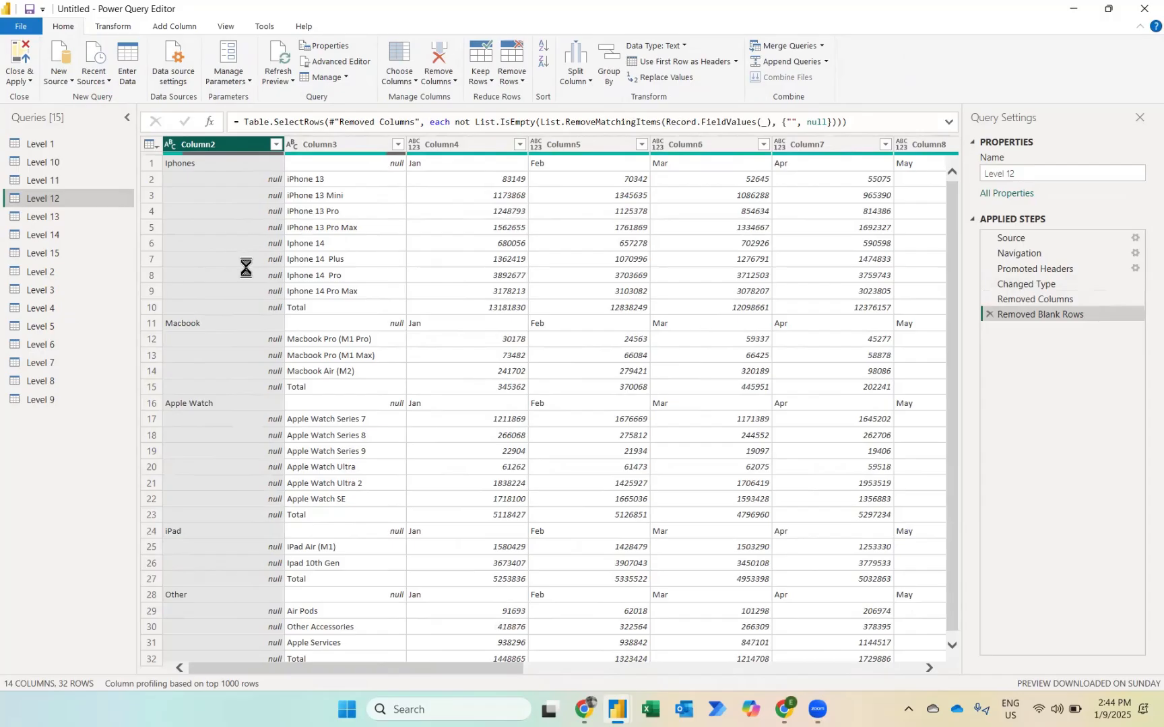
Step: Fill down the product categories in Column2 and promote the first row to headers
right_click(216, 144)
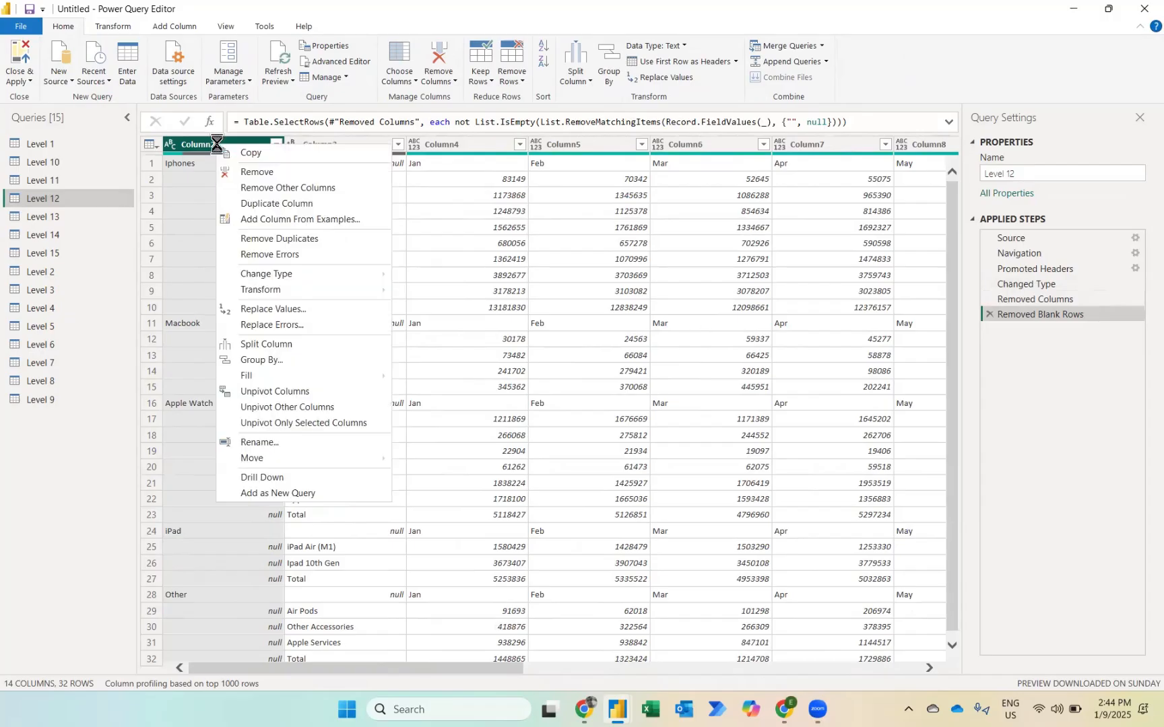
mouse_move(272, 377)
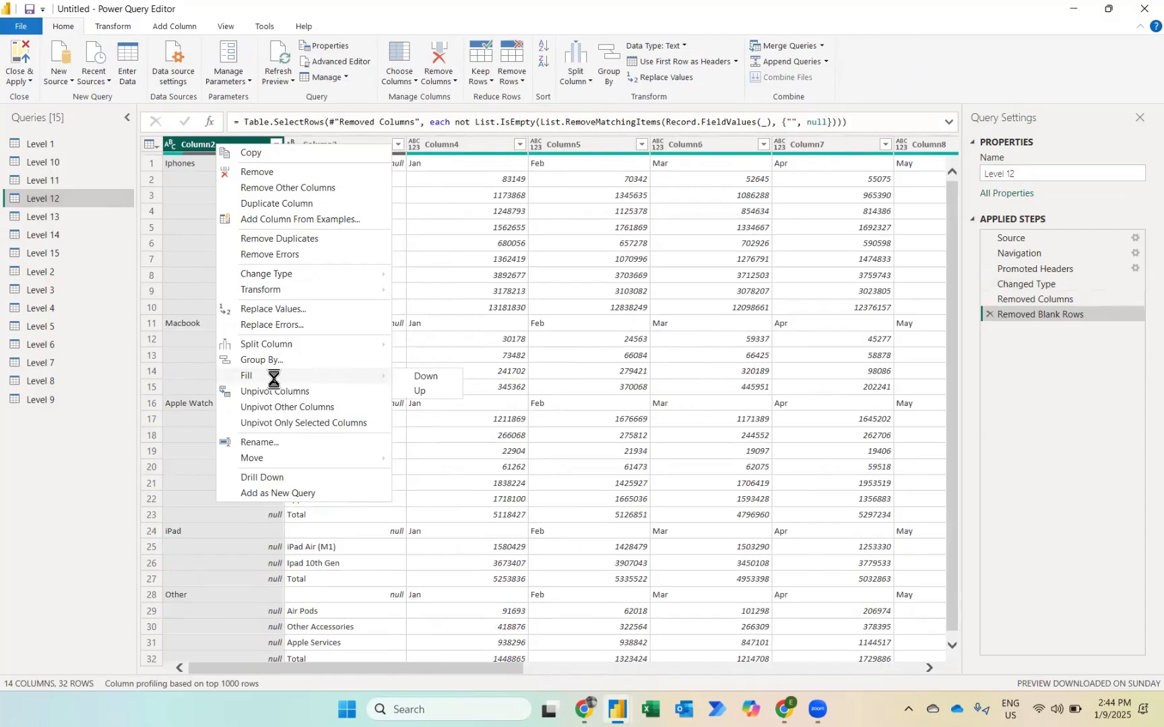
click(424, 377)
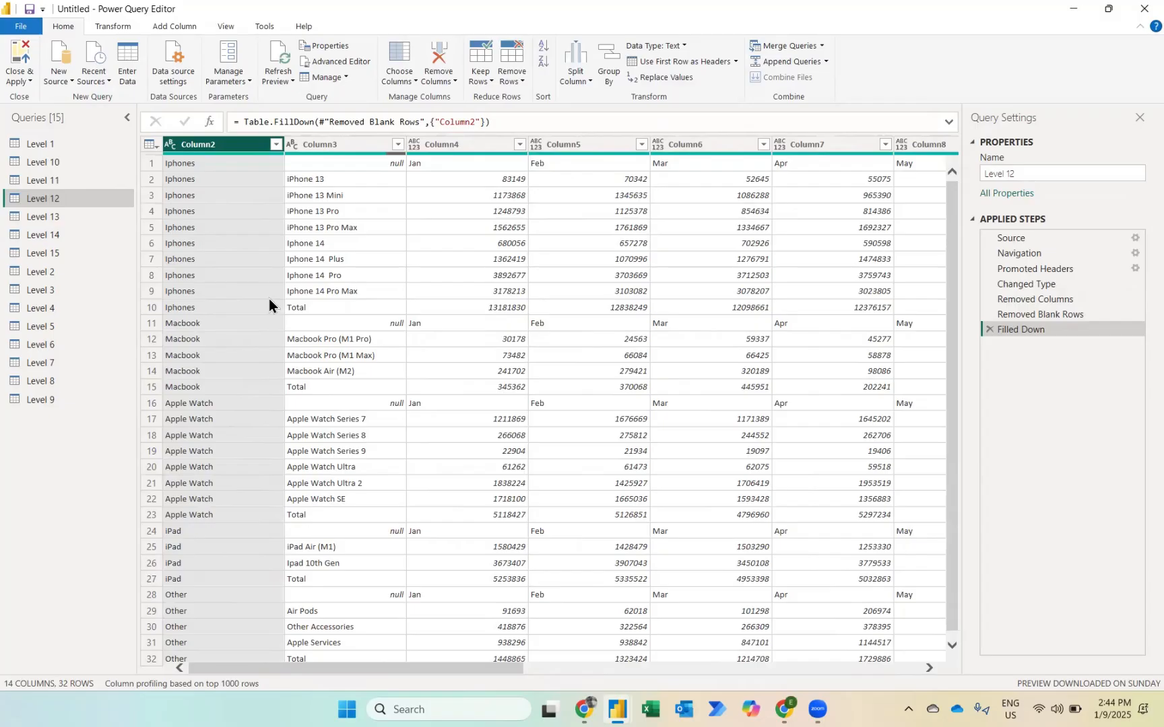
click(650, 63)
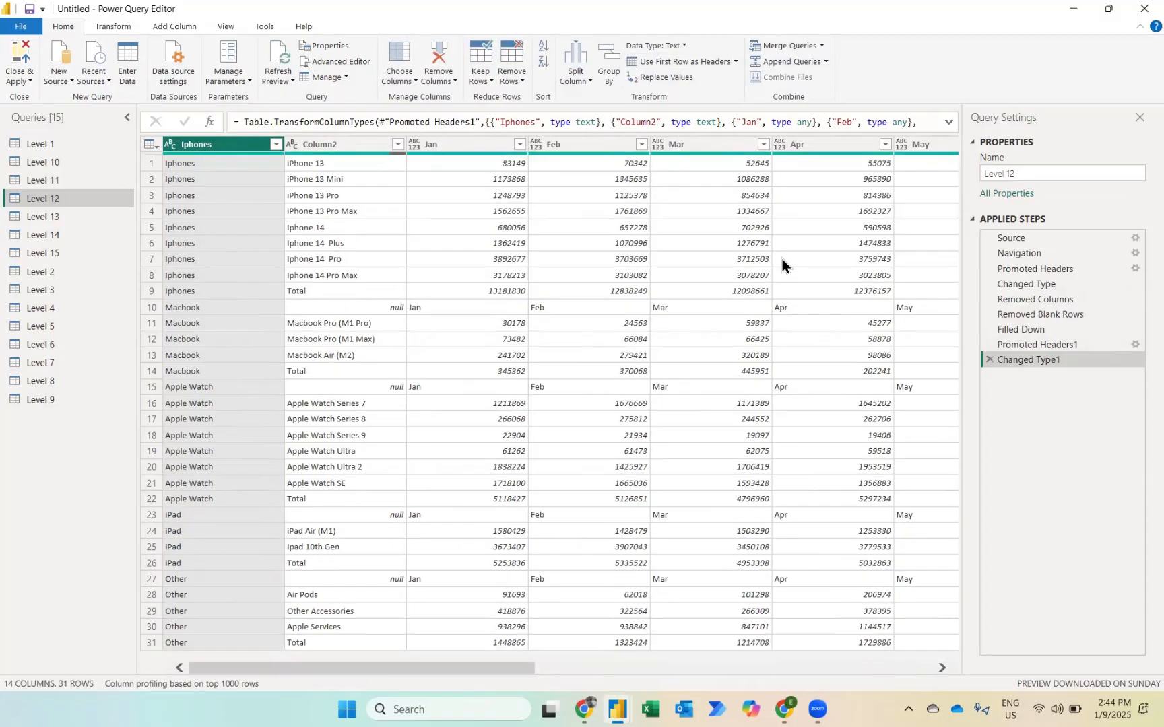
Step: Filter the null and Total rows out of the product-name column Column2
scroll(782, 258, right, 4)
scroll(782, 258, left, 5)
click(398, 144)
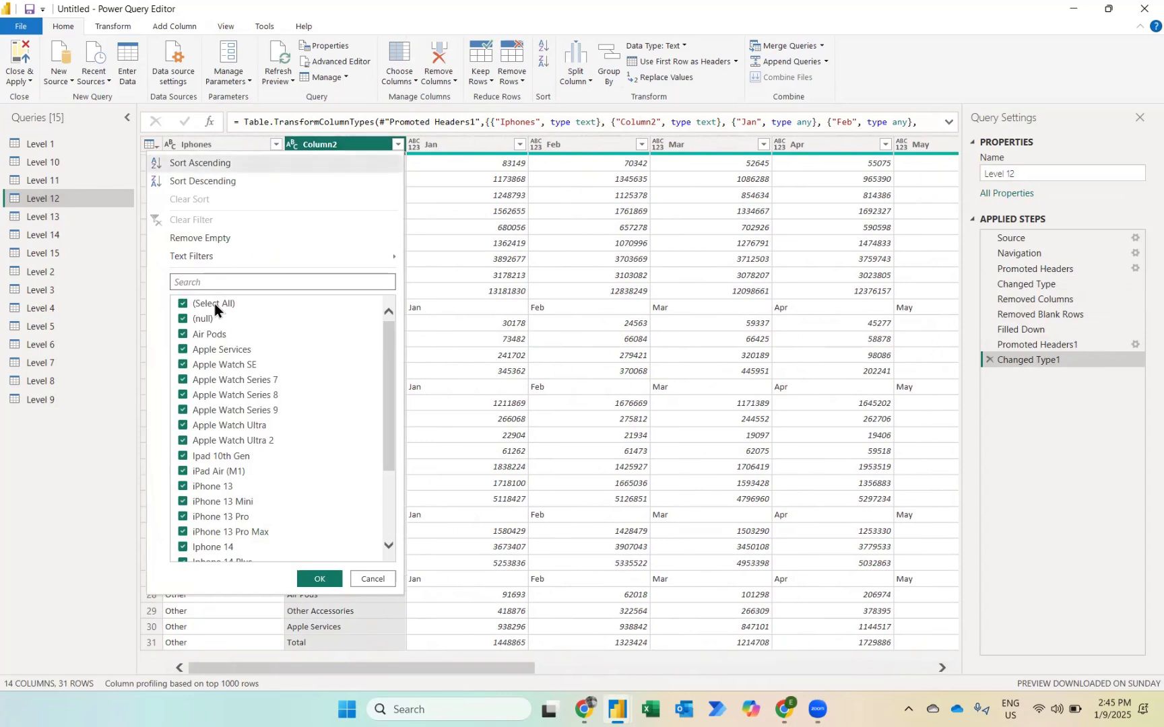
scroll(236, 454, down, 1)
scroll(235, 454, down, 2)
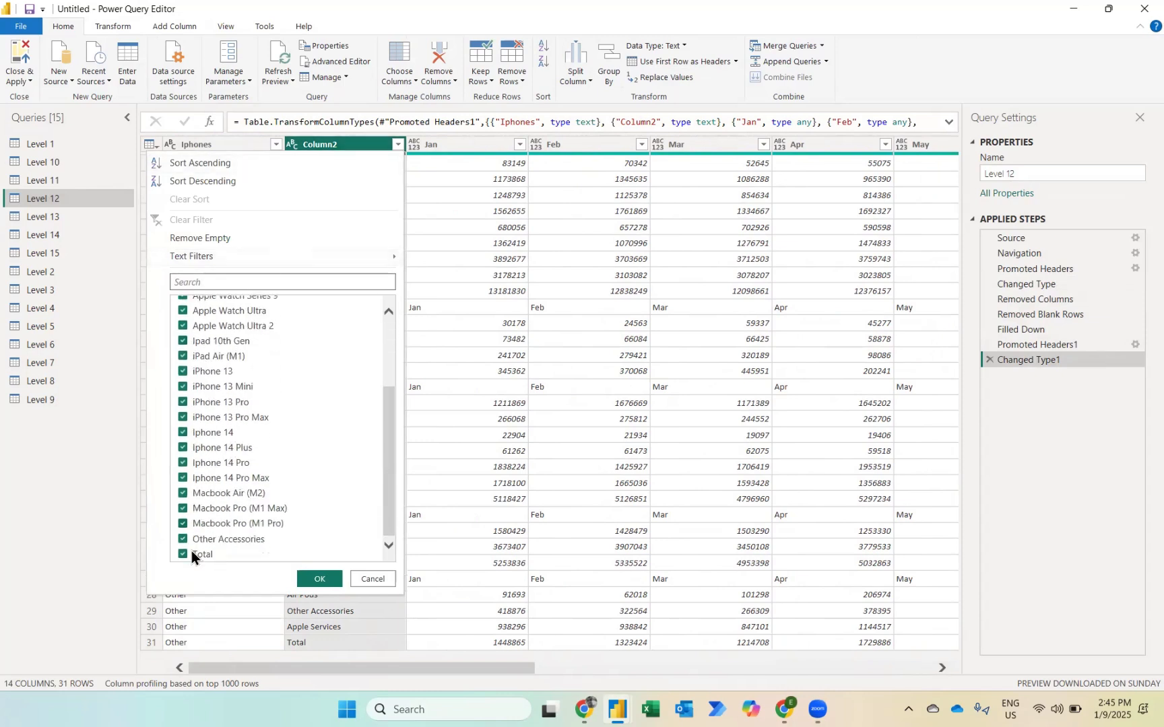
click(183, 556)
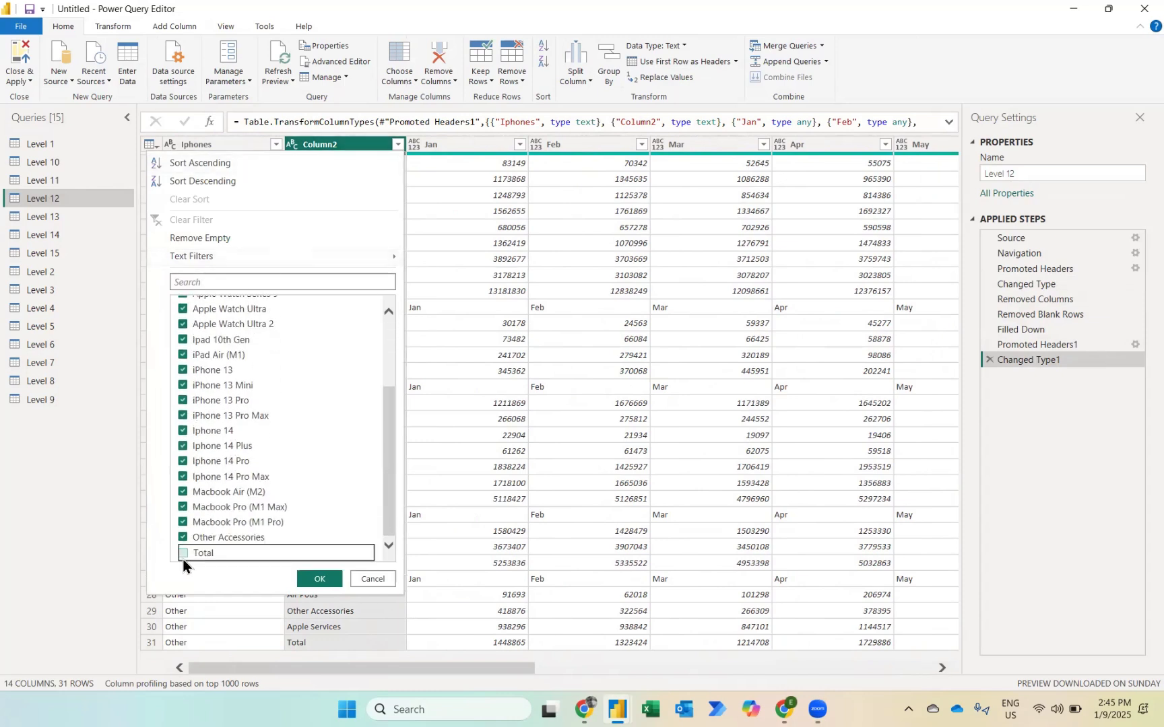
click(317, 581)
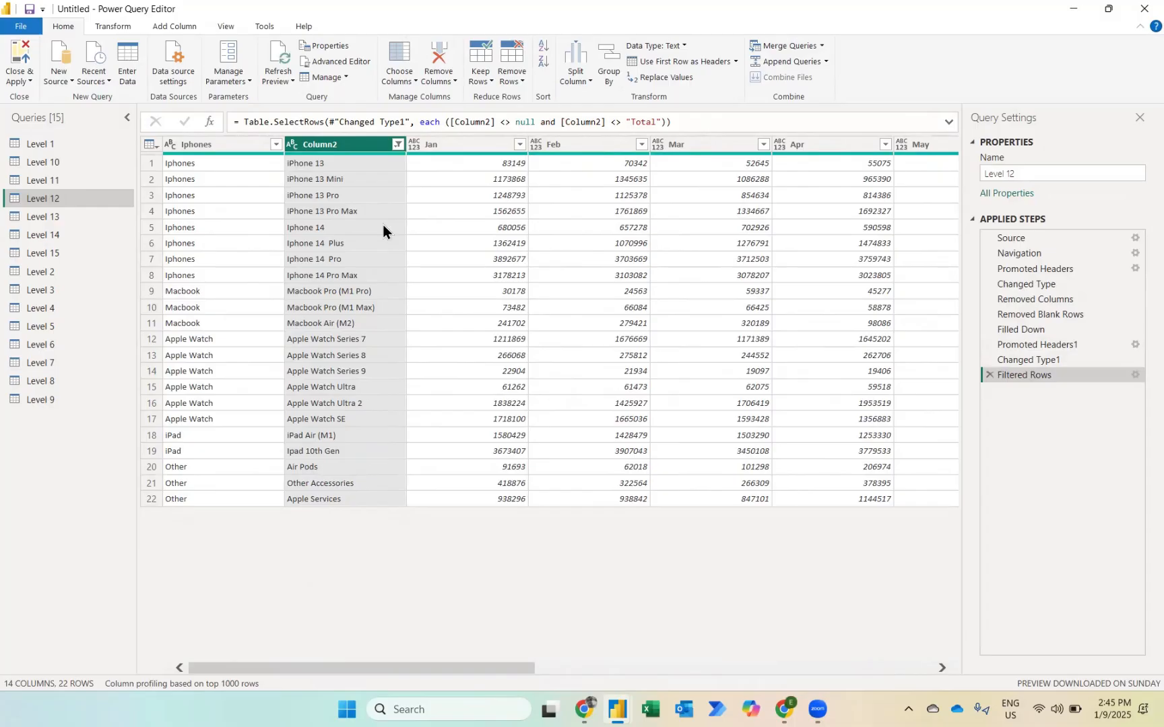
Step: Unpivot the month columns of the Level 12 table, keeping the Iphones and Column2 columns as identifiers
click(202, 145)
ctrl+click(330, 145)
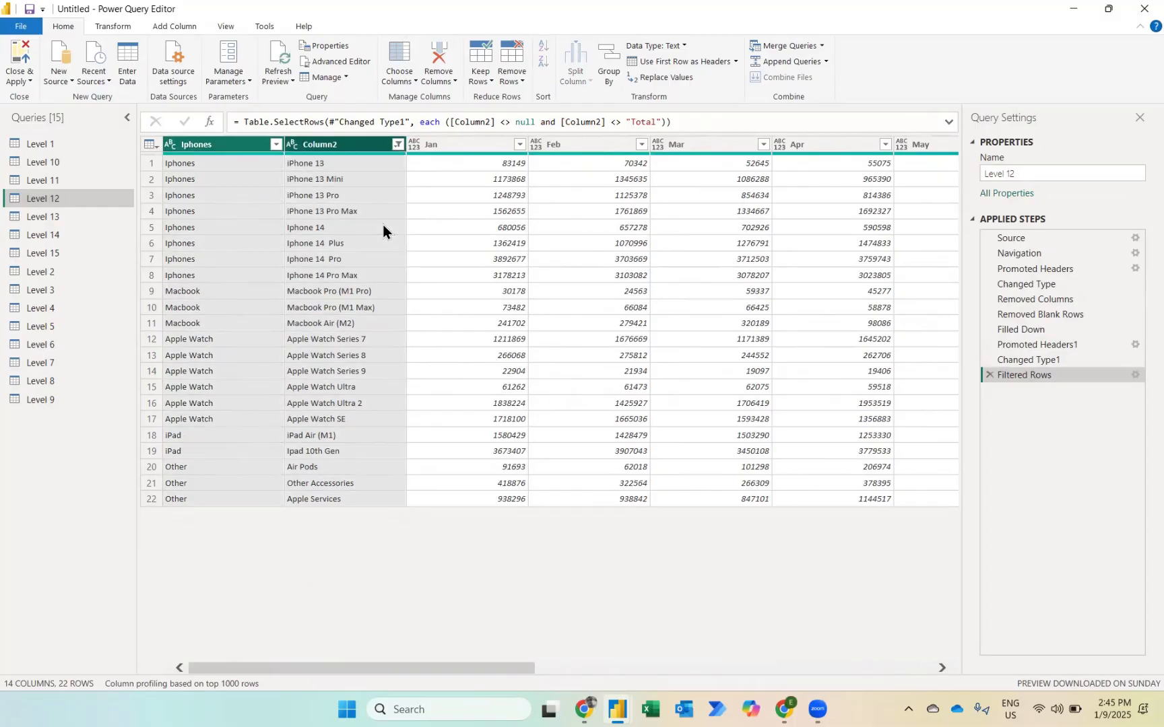
right_click(325, 145)
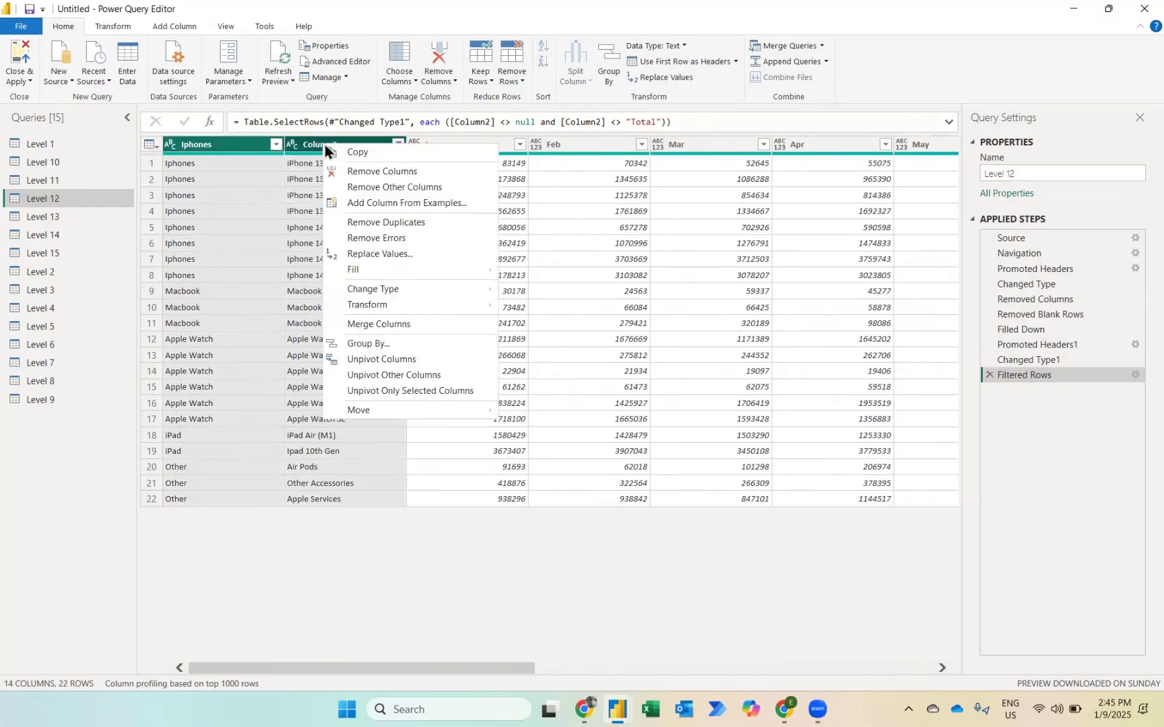
click(384, 375)
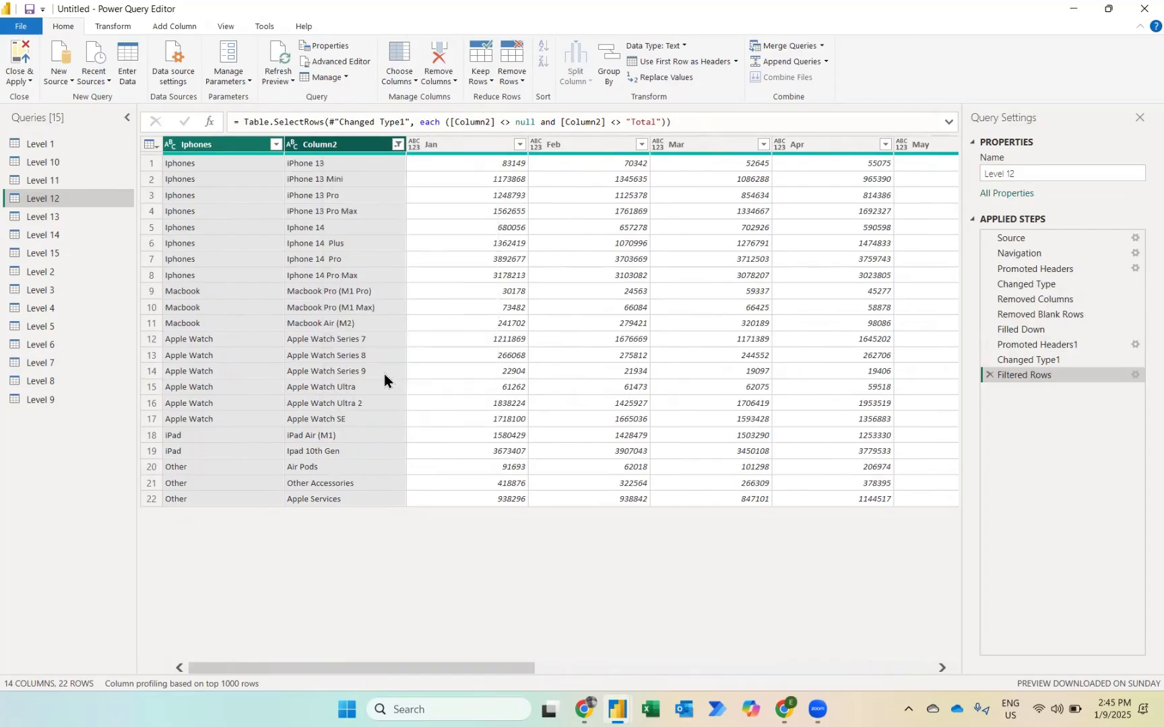
click(464, 145)
scroll(625, 467, right, 10)
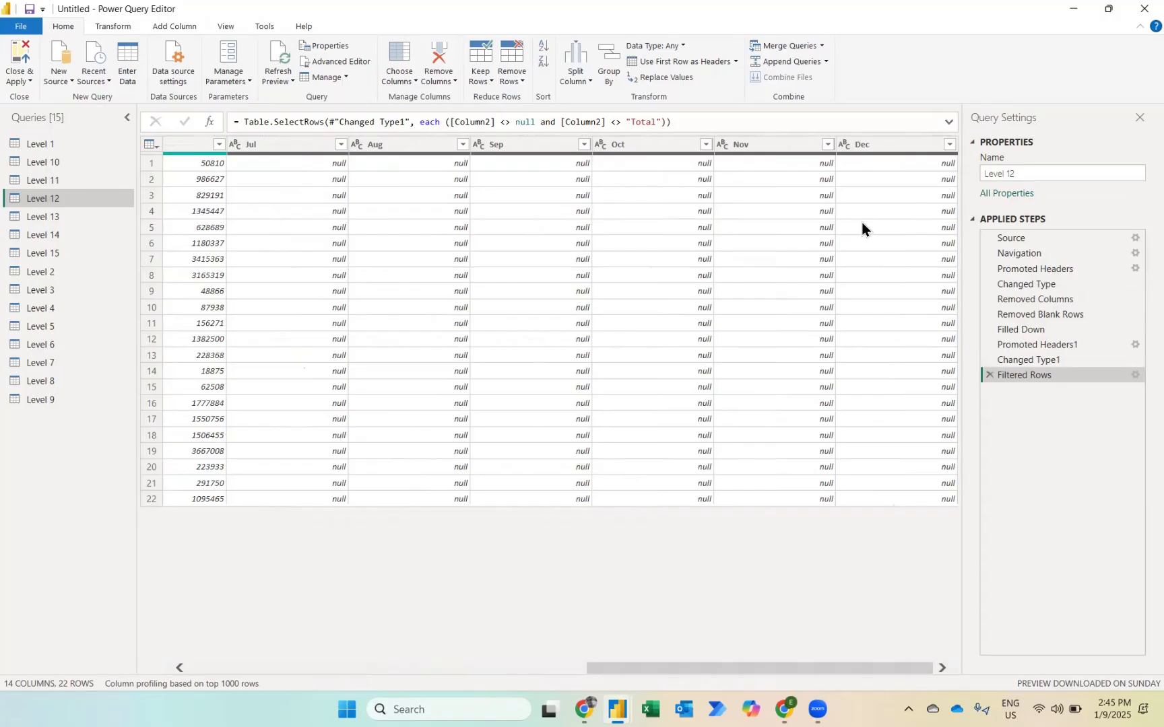
scroll(843, 346, left, 10)
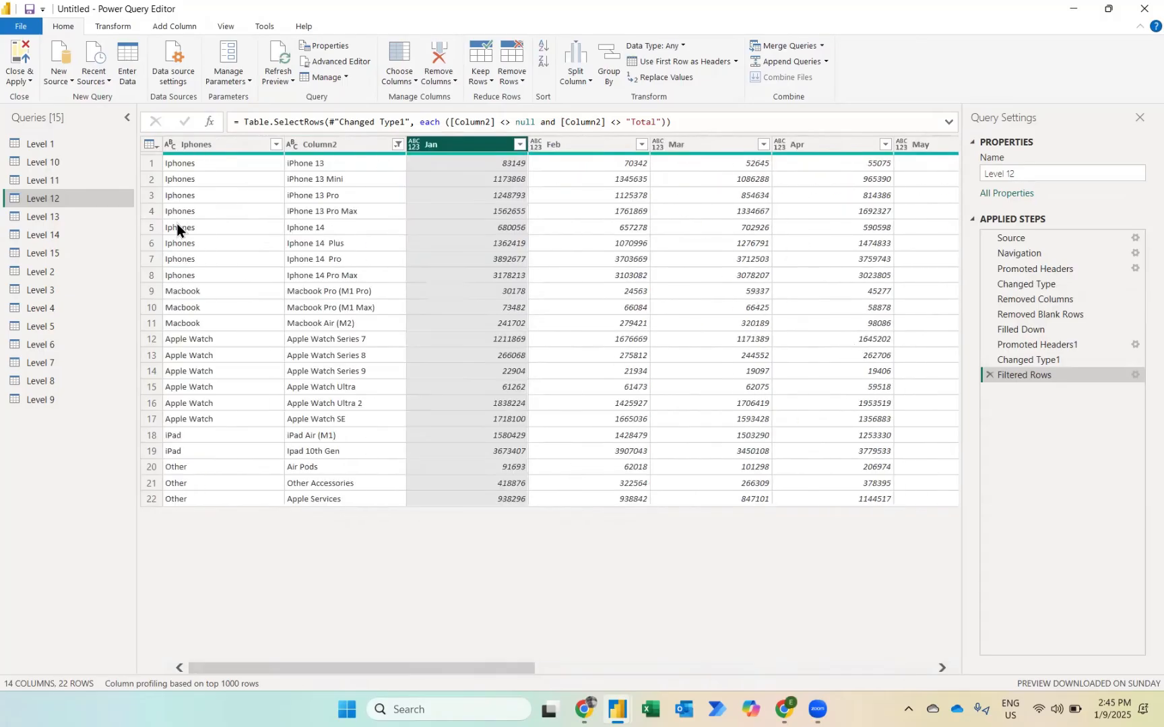
click(208, 195)
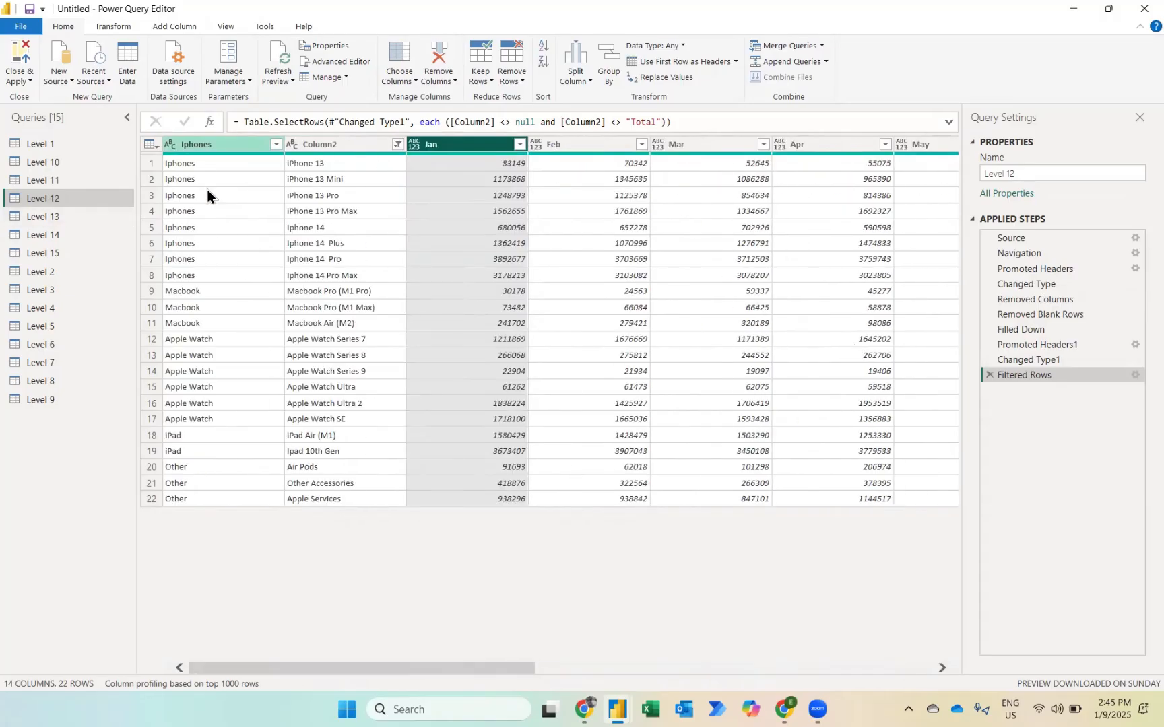
ctrl+click(327, 139)
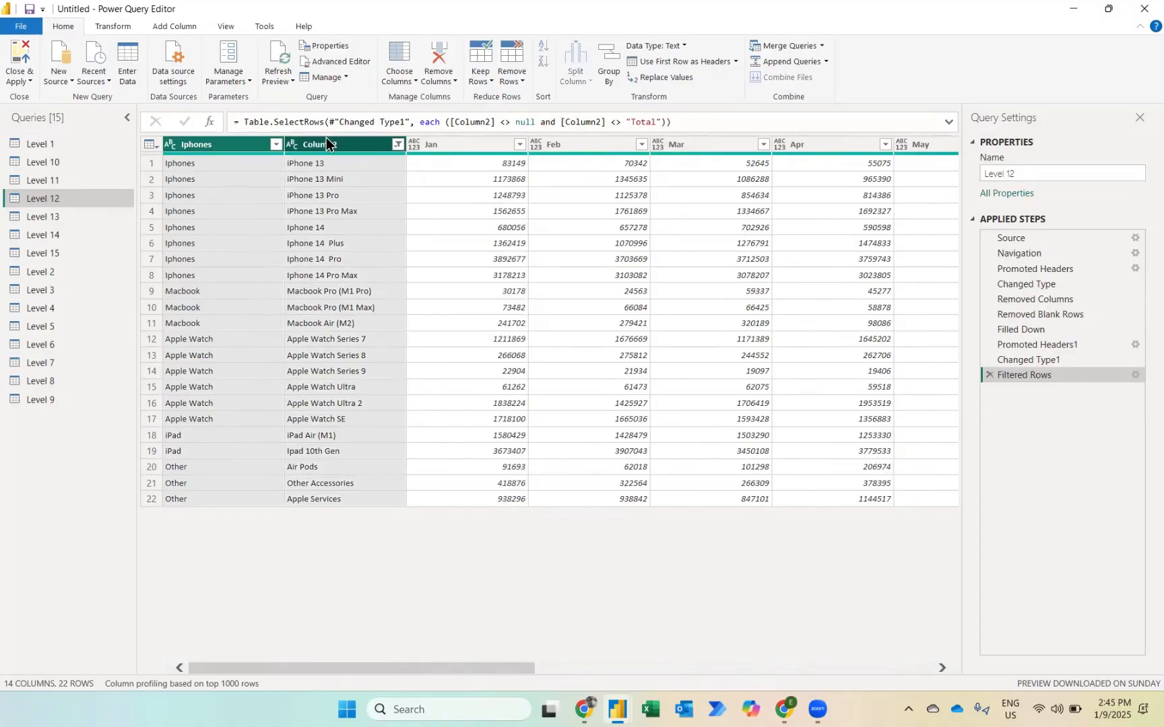
right_click(326, 139)
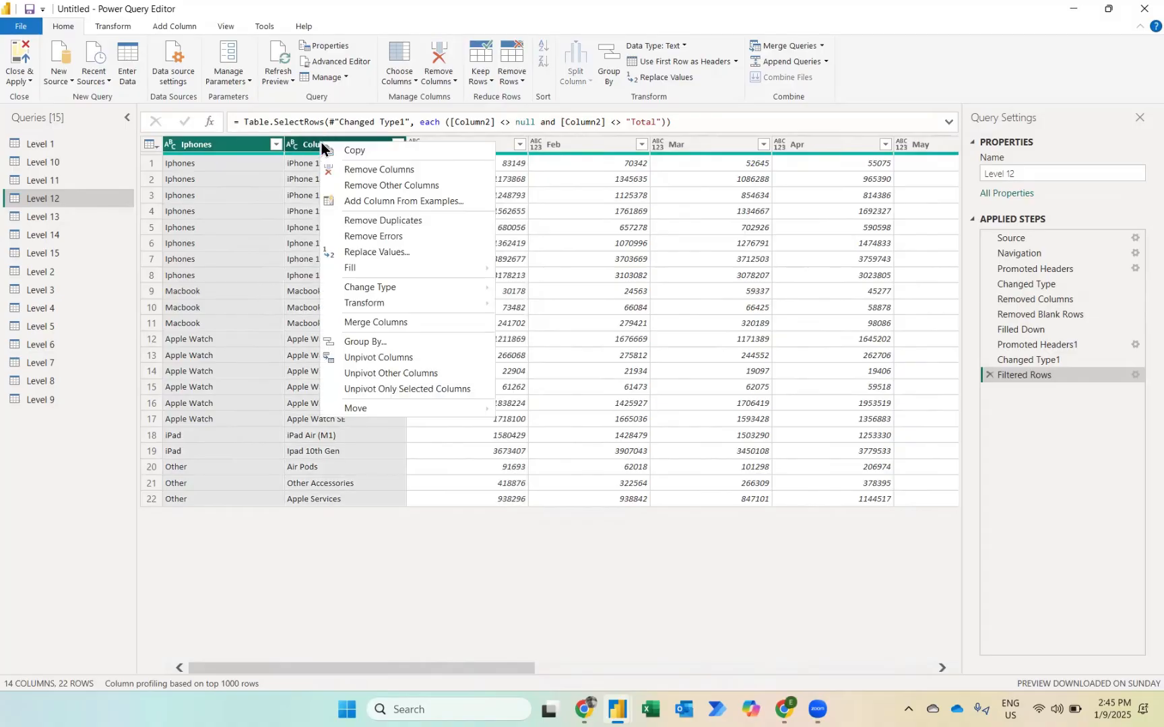
click(368, 373)
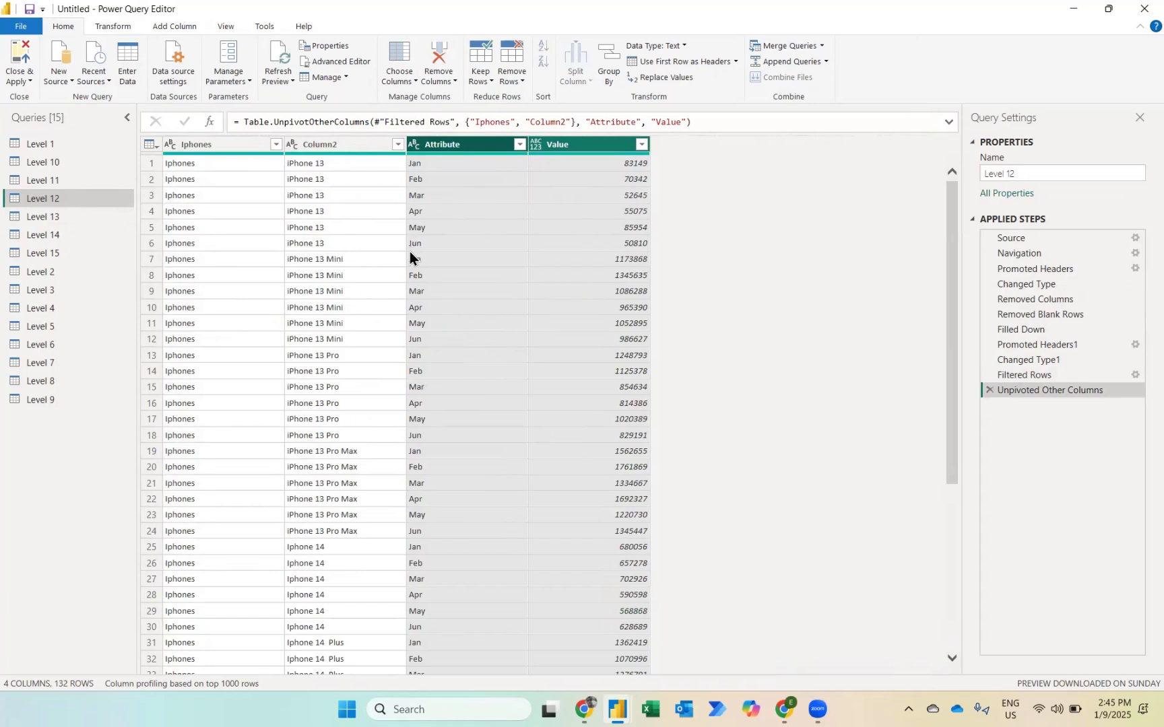
Step: Review the month columns through Dec at the Filtered Rows step, then return to the Unpivoted Other Columns step
click(1018, 375)
scroll(827, 355, right, 3)
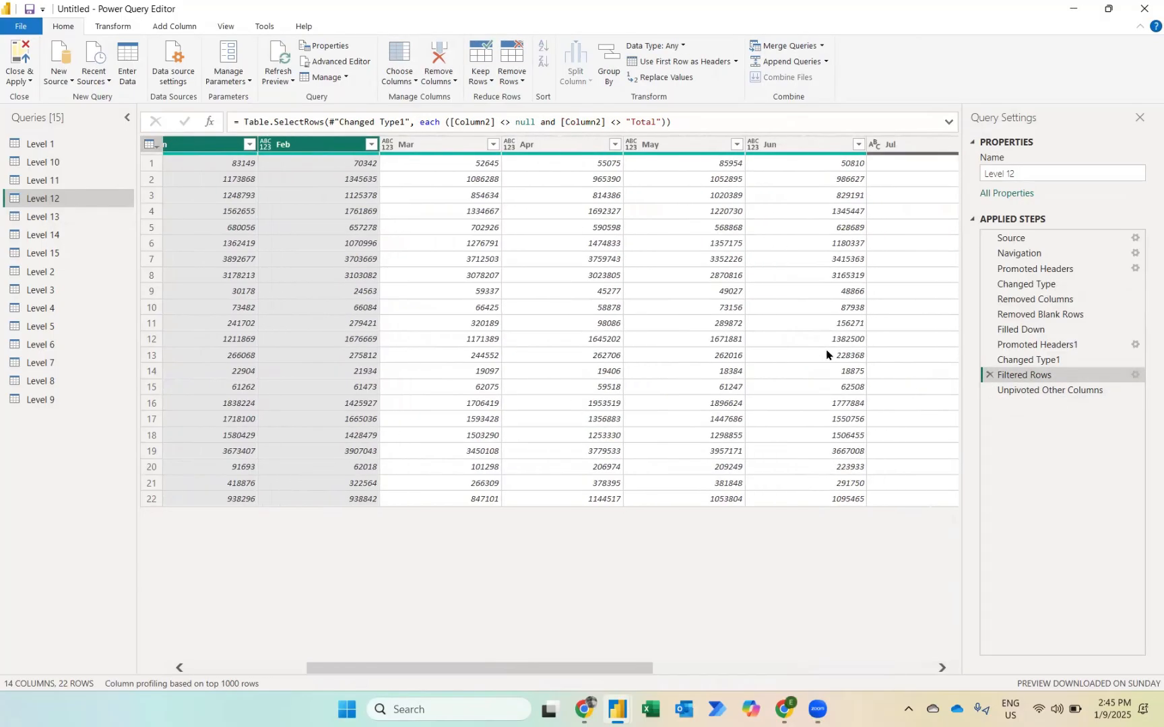
scroll(827, 355, right, 4)
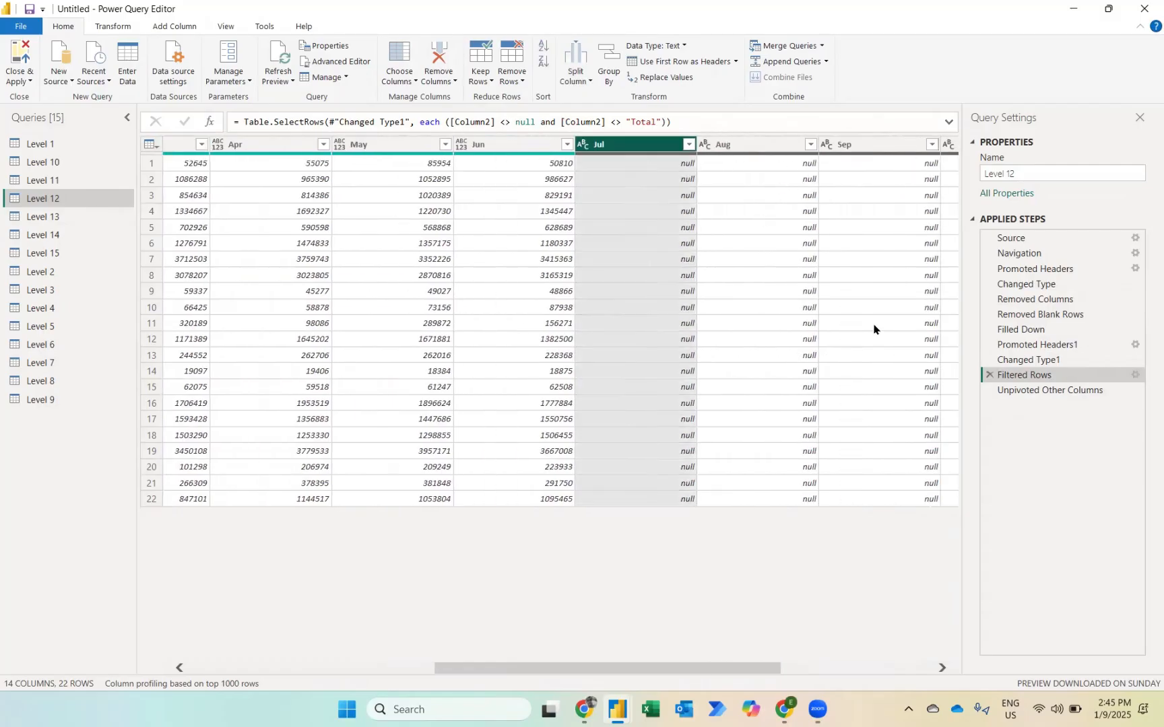
scroll(869, 340, right, 4)
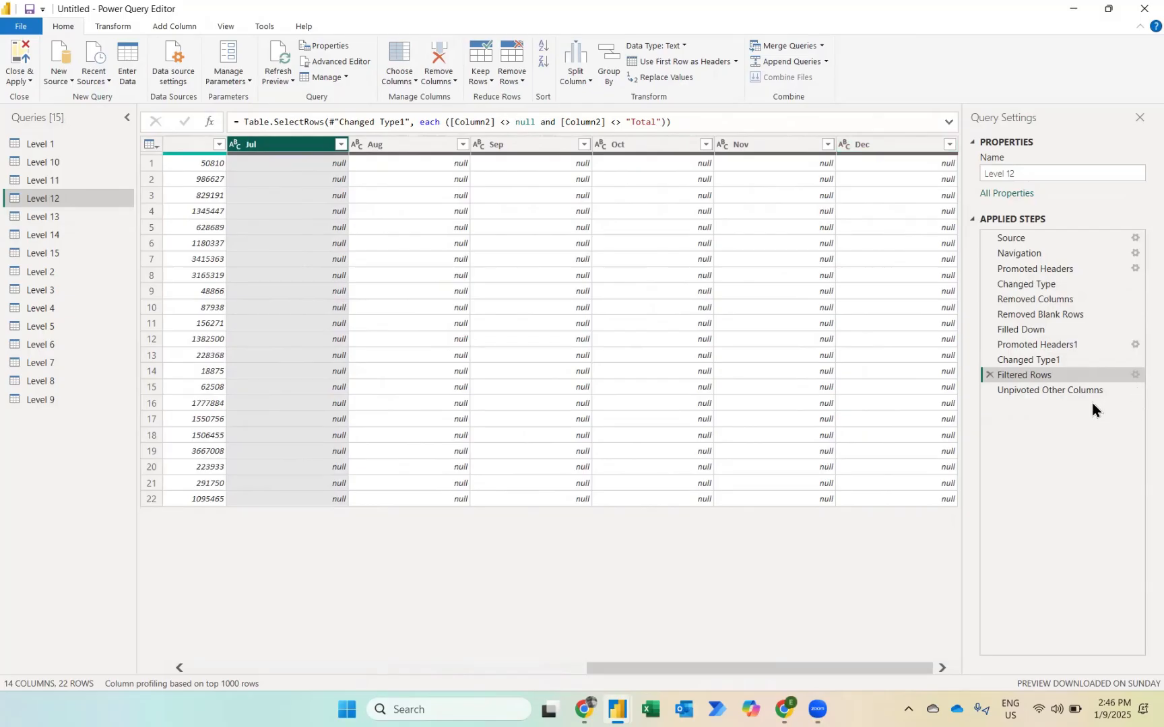
click(1069, 392)
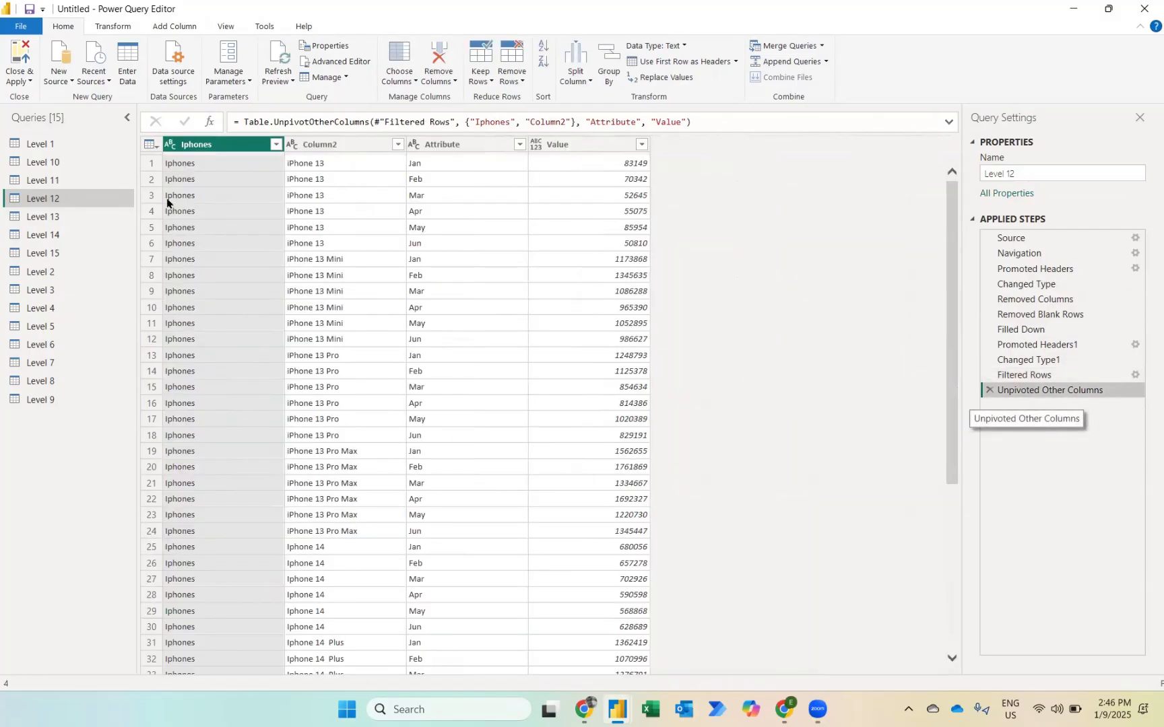
Step: Rename the Iphones column to Products and Column2 to Models
click(203, 149)
double_click(202, 145)
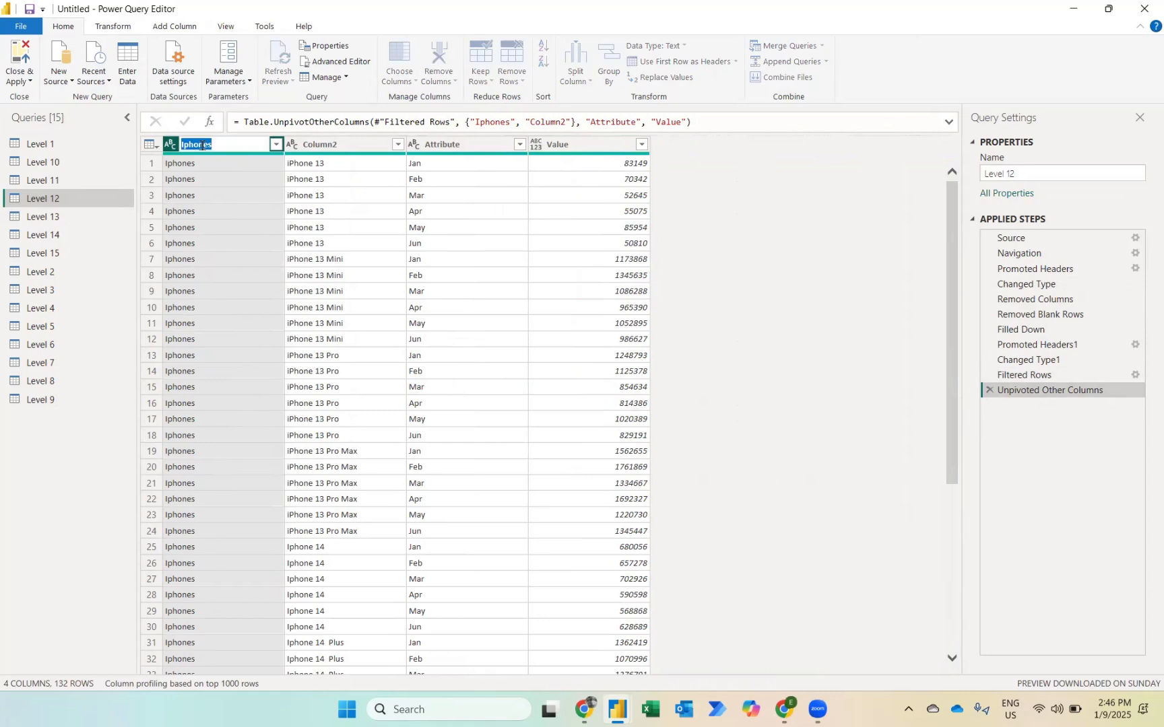
text(Products)
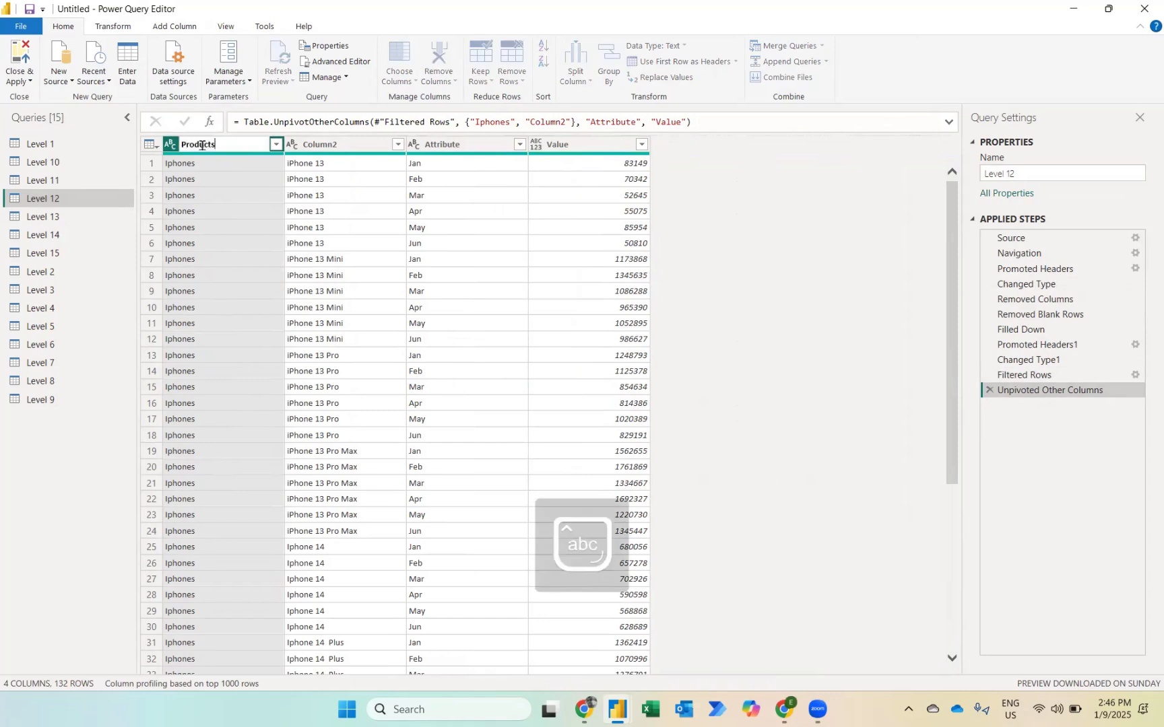
key(Return)
key(Right)
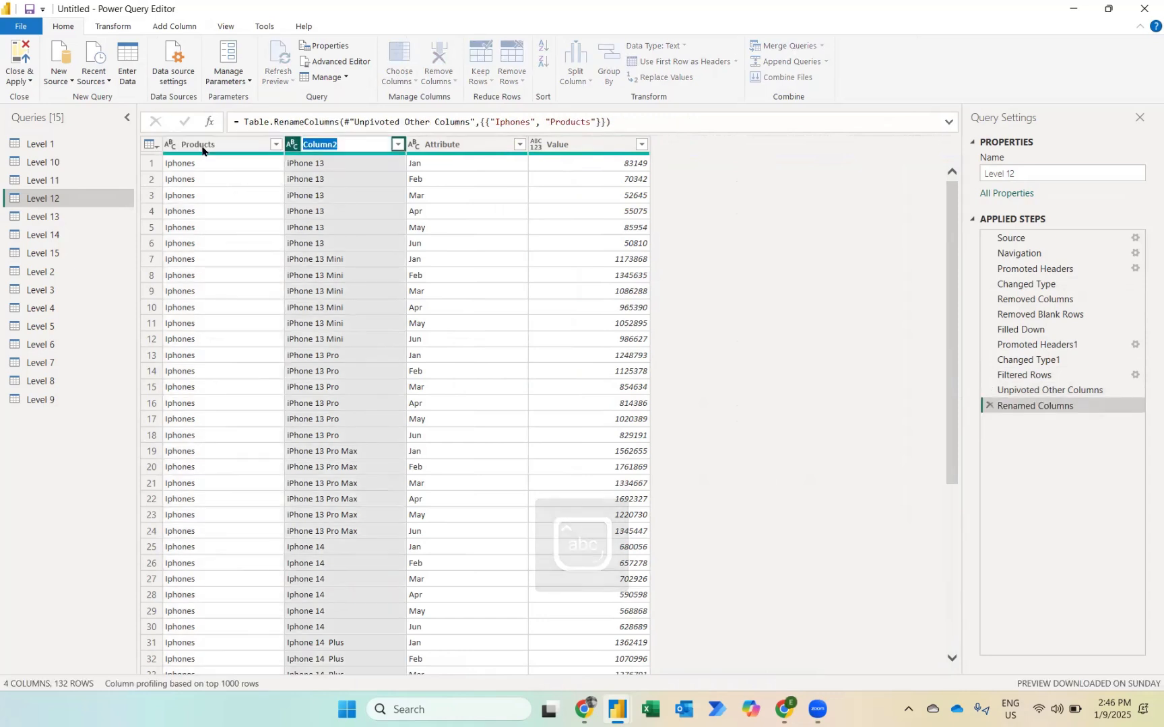
key(F2)
text(Models)
key(Return)
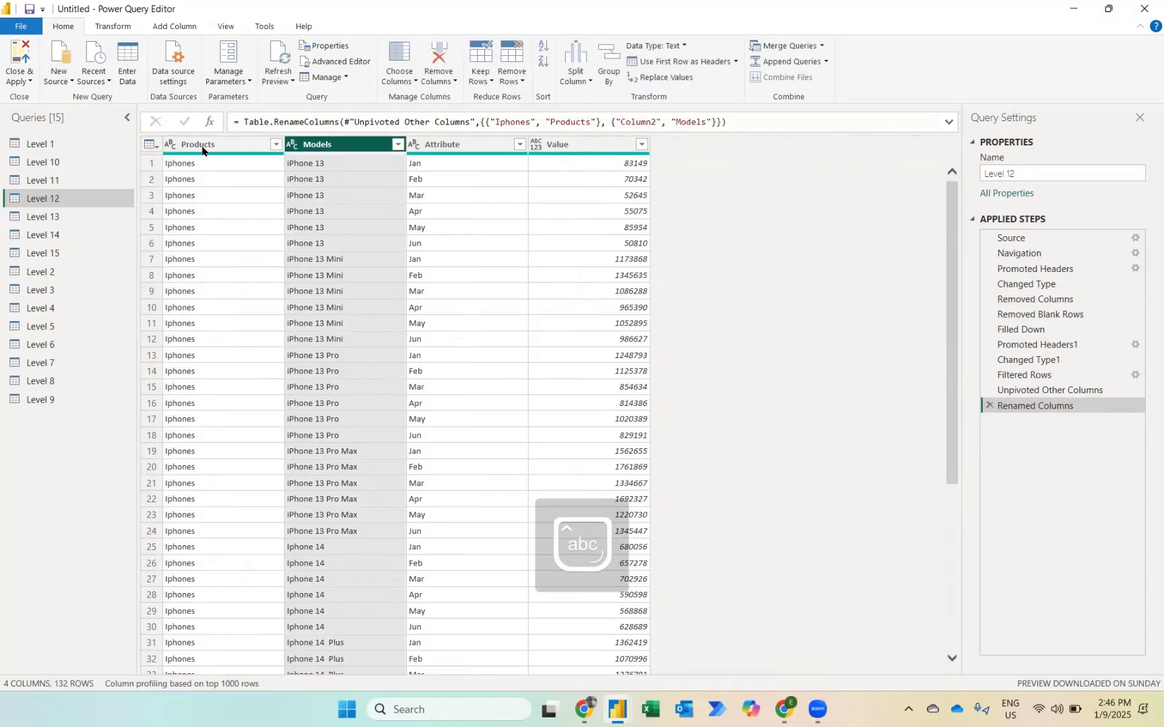
Step: Rename the Attribute column to Months and set the Value column's data type to Whole Number
key(Right)
key(F2)
text(Months)
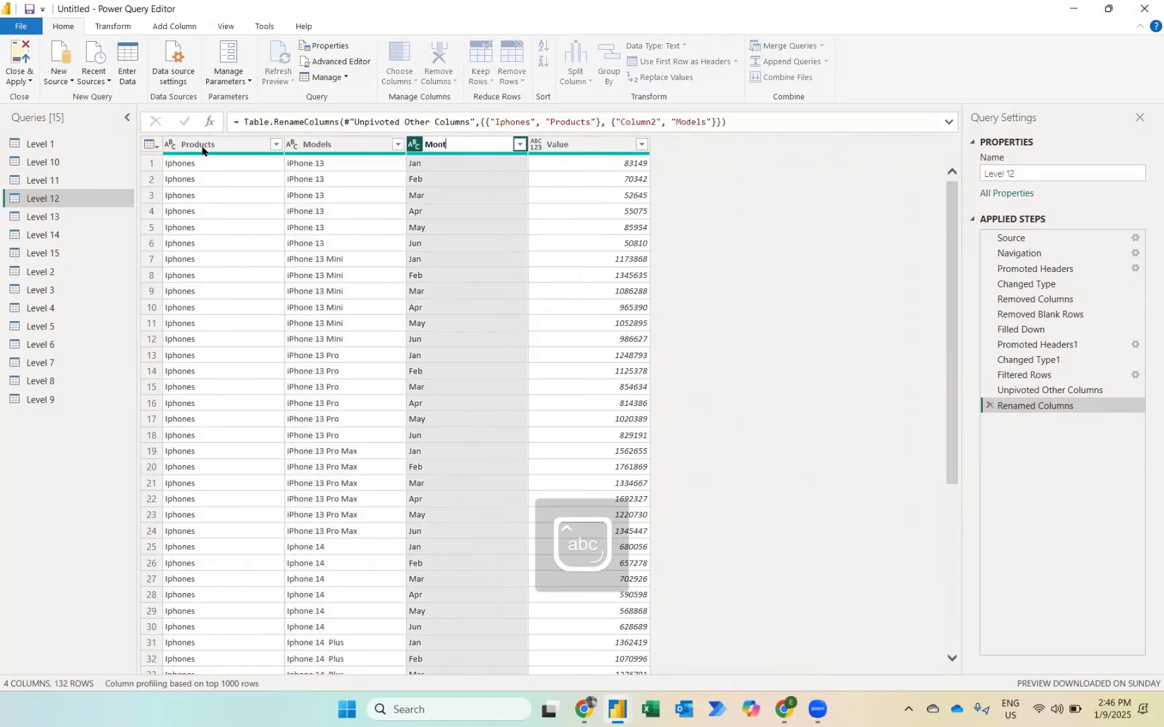
key(Return)
key(Right)
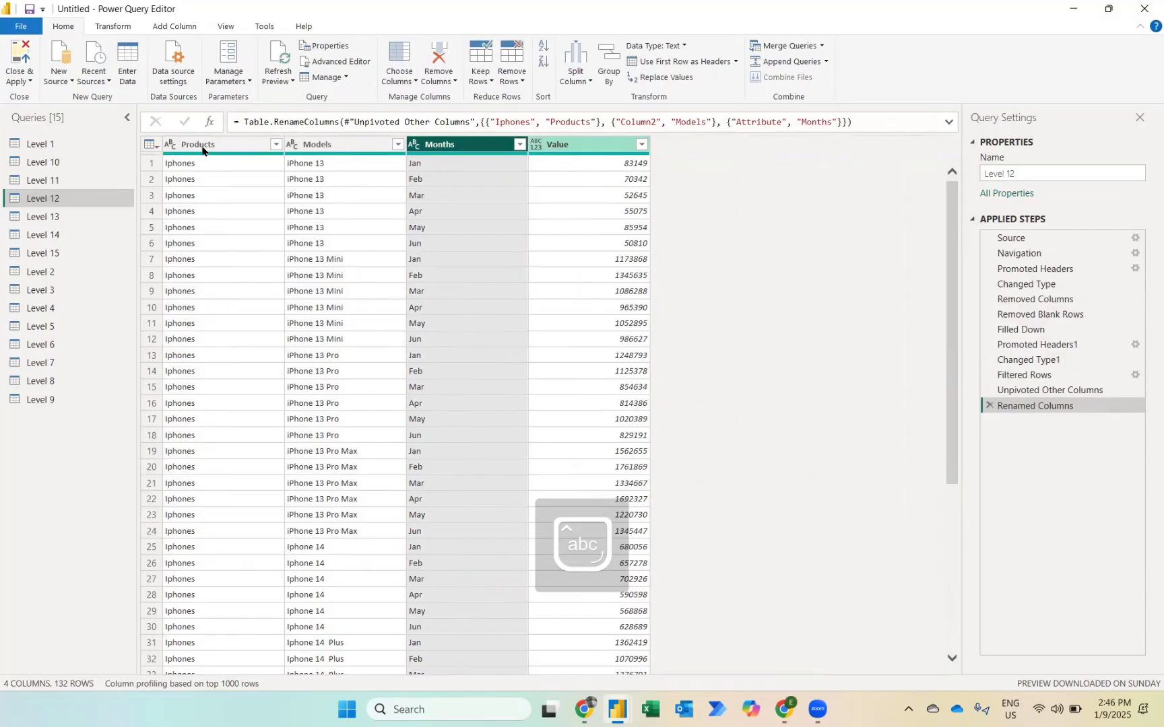
click(536, 145)
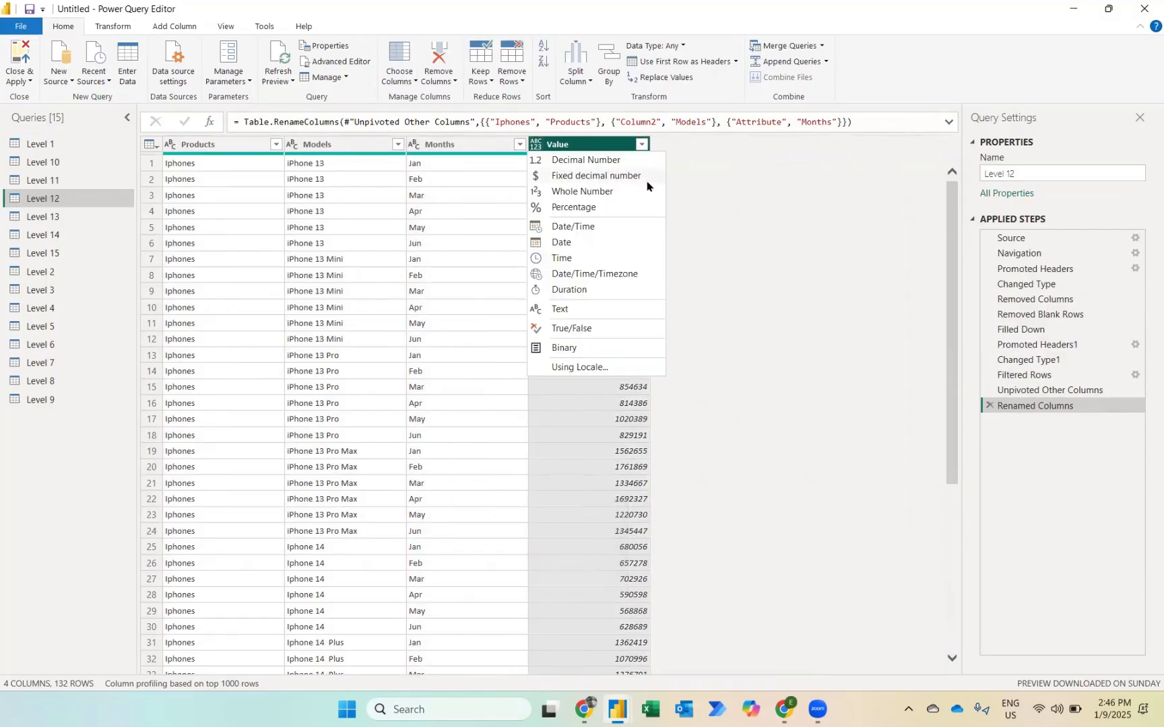
click(630, 193)
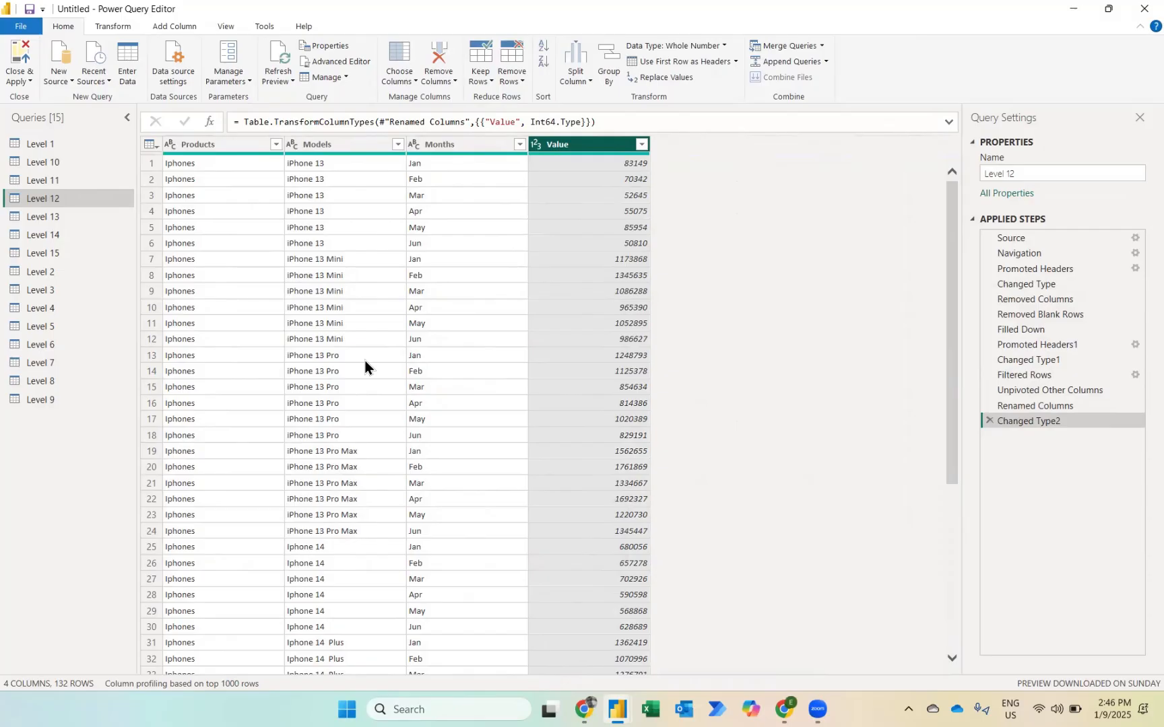
Step: Open the Level 13 query and examine how regions and products are mixed in Column3
click(47, 219)
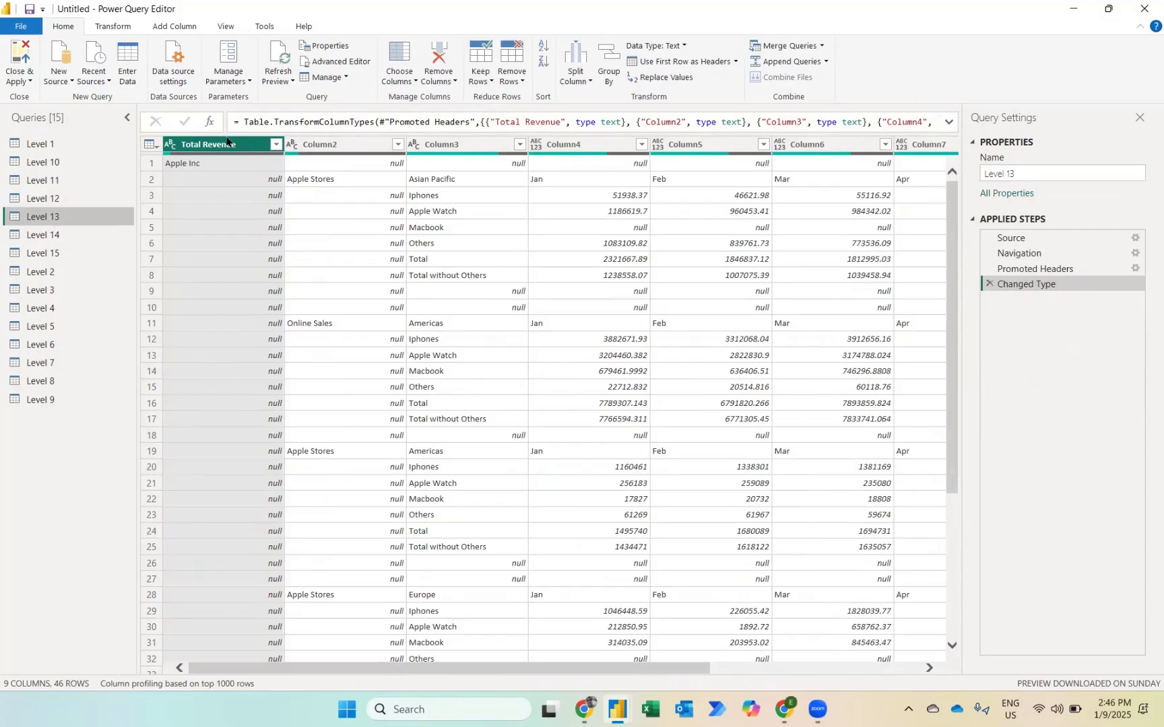
click(446, 144)
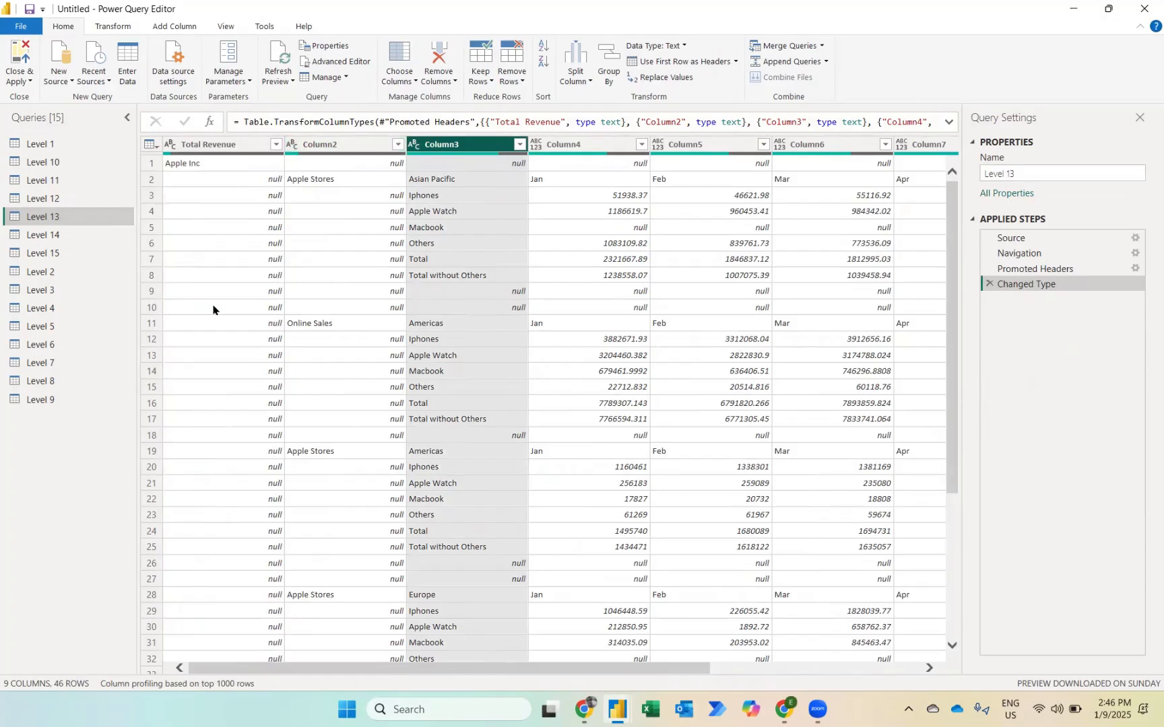
click(428, 324)
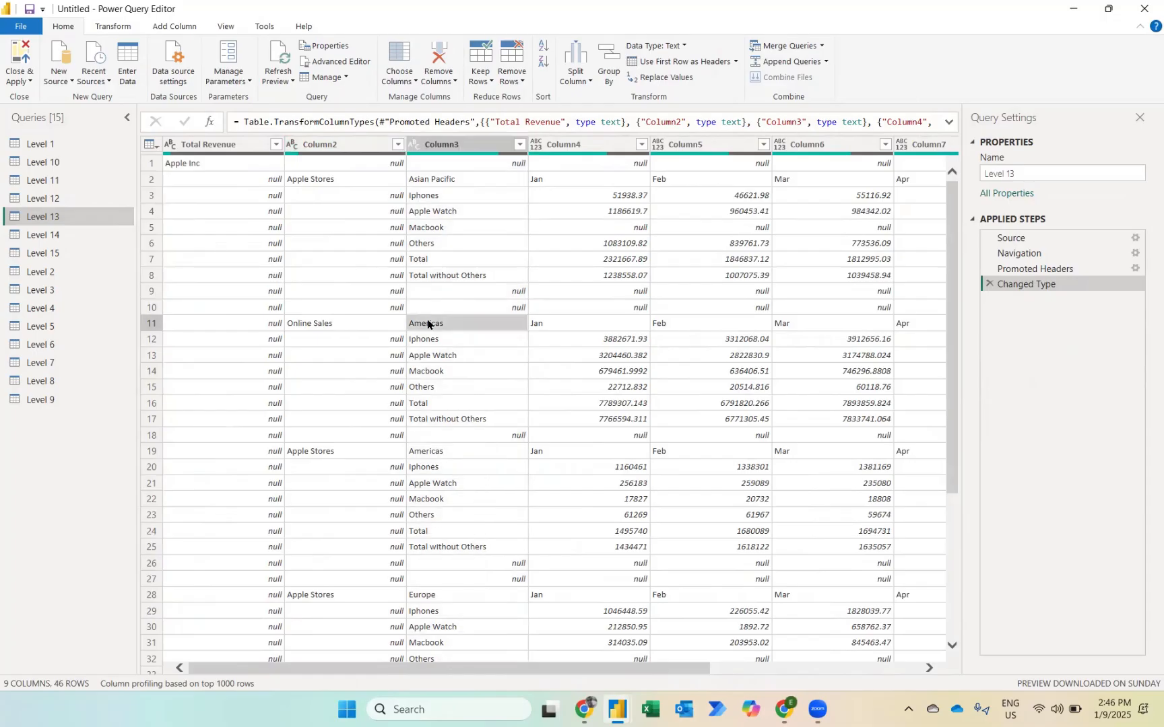
click(427, 340)
click(433, 451)
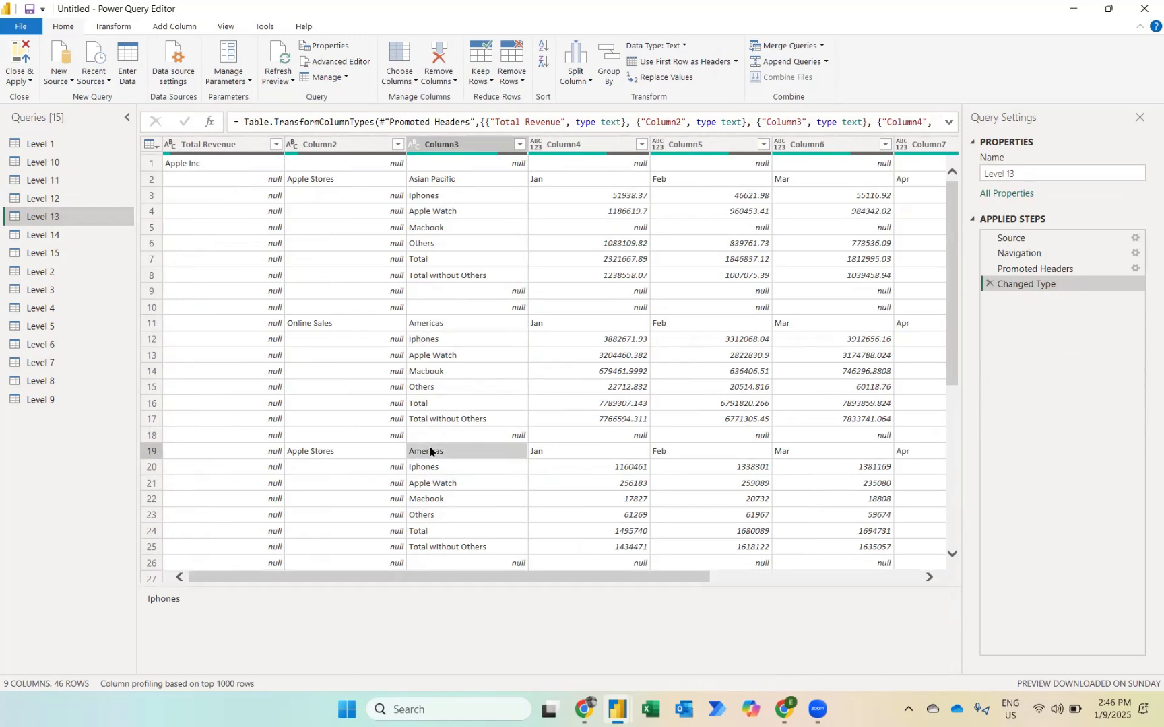
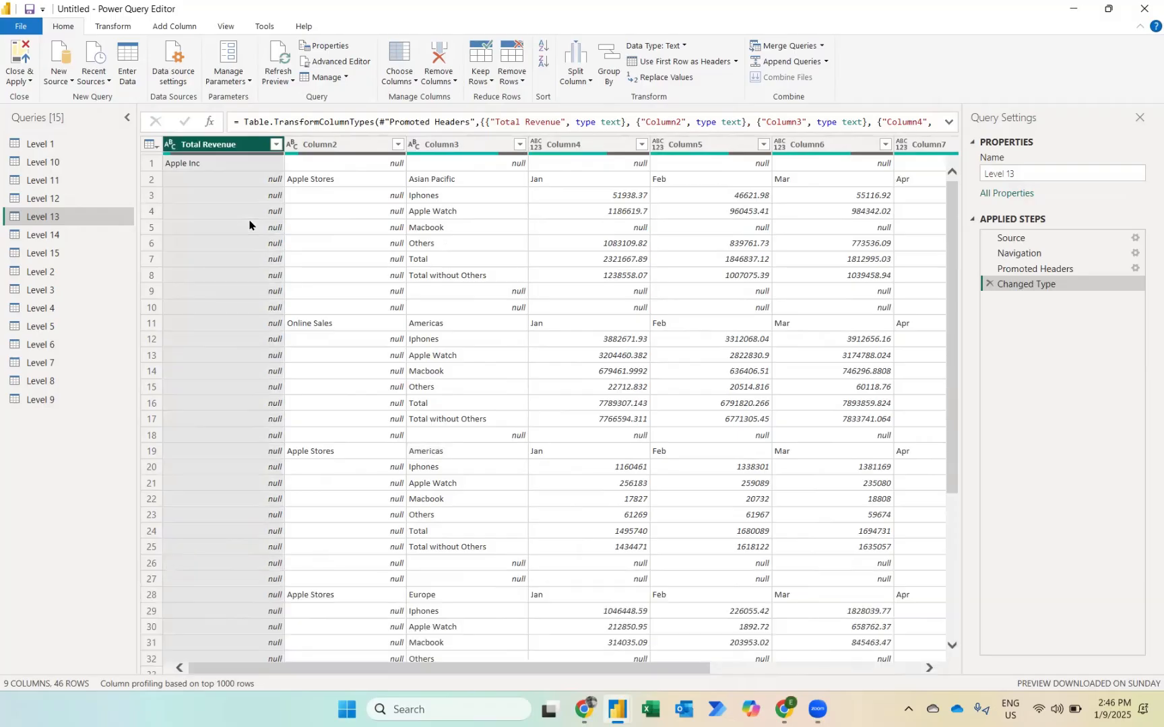
Step: Remove the Total Revenue column and the blank rows from the Level 13 table
right_click(232, 144)
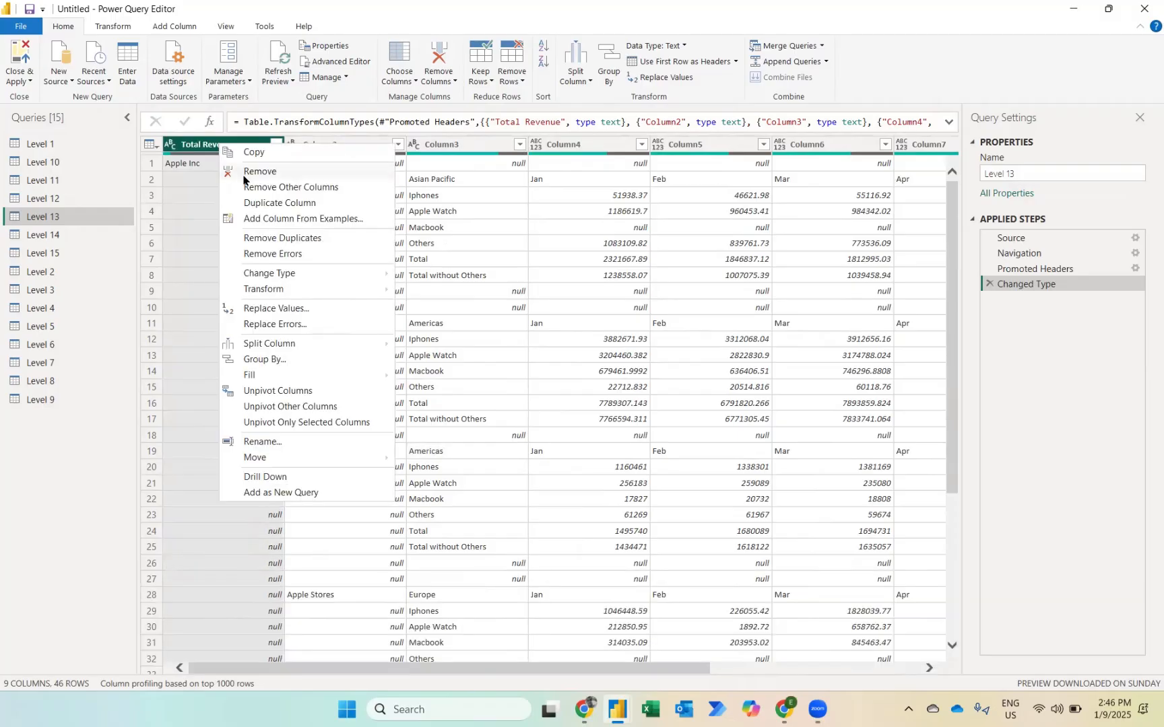
click(198, 143)
key(Delete)
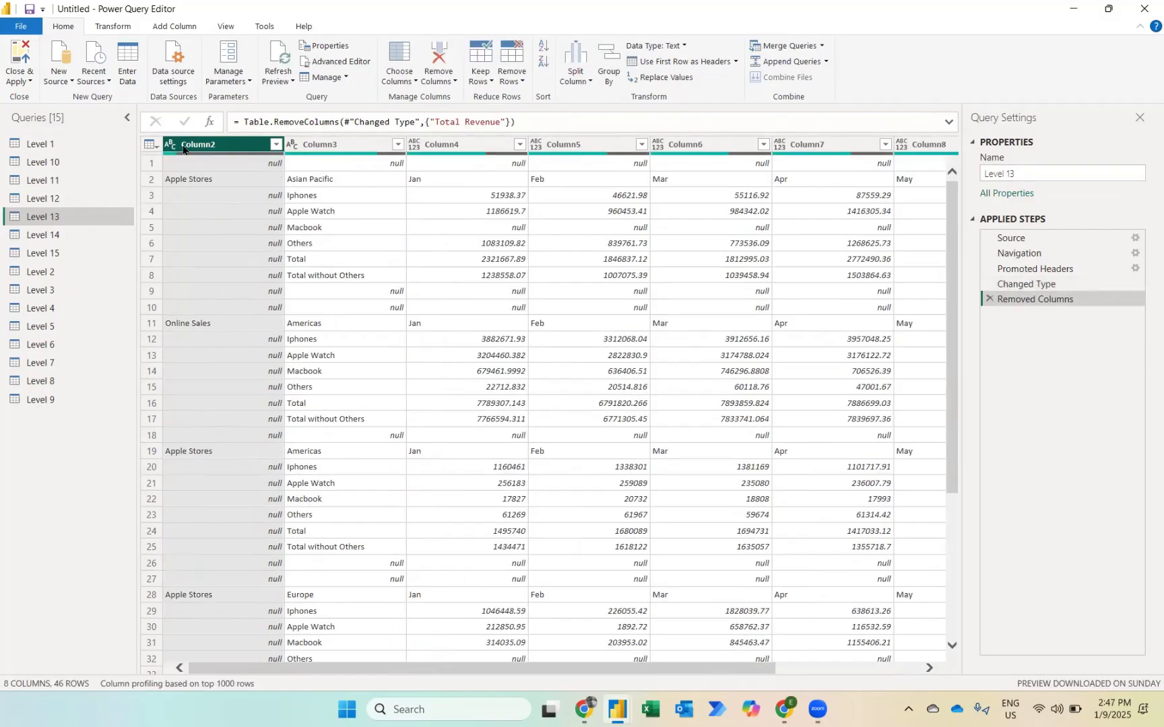
click(512, 78)
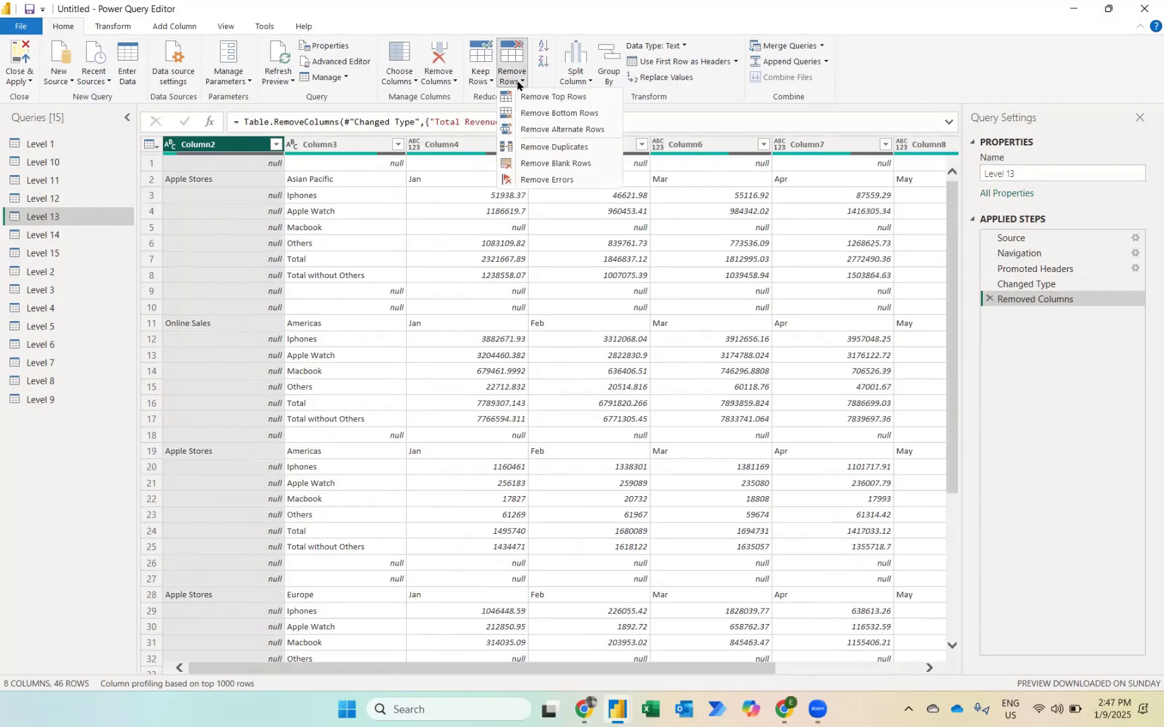
click(555, 163)
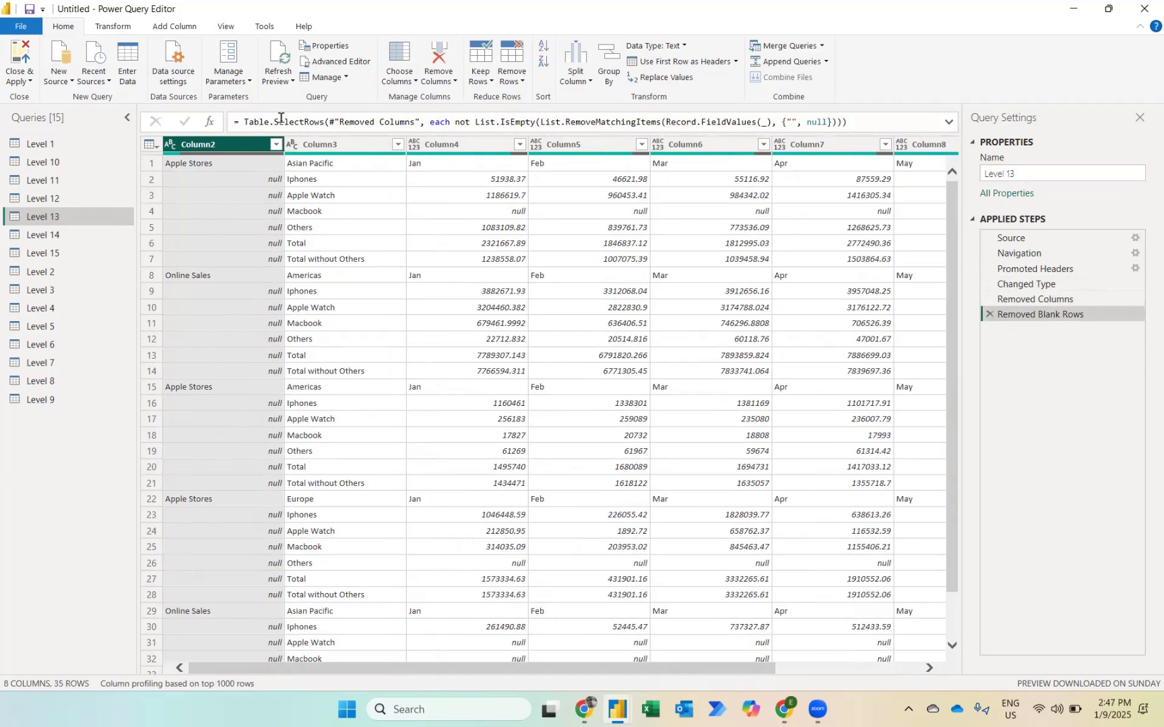
Step: Filter Column4 to only the Jan rows to inspect the region header rows, then delete that filter step
click(330, 144)
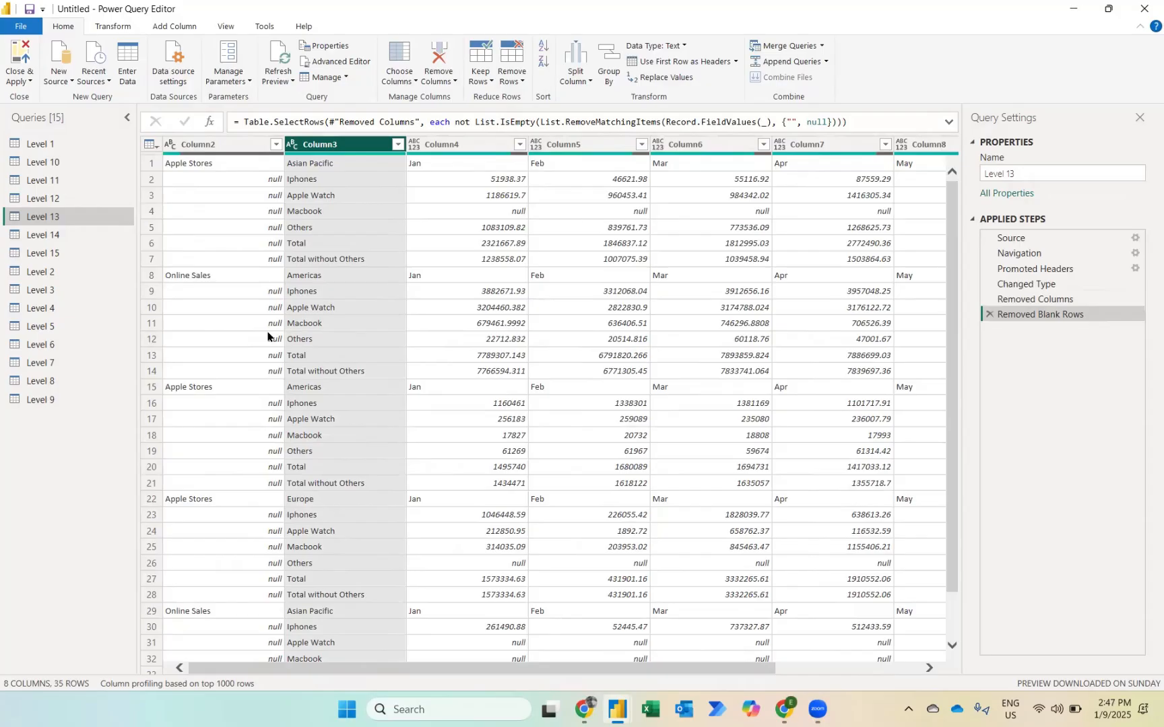
key(Right)
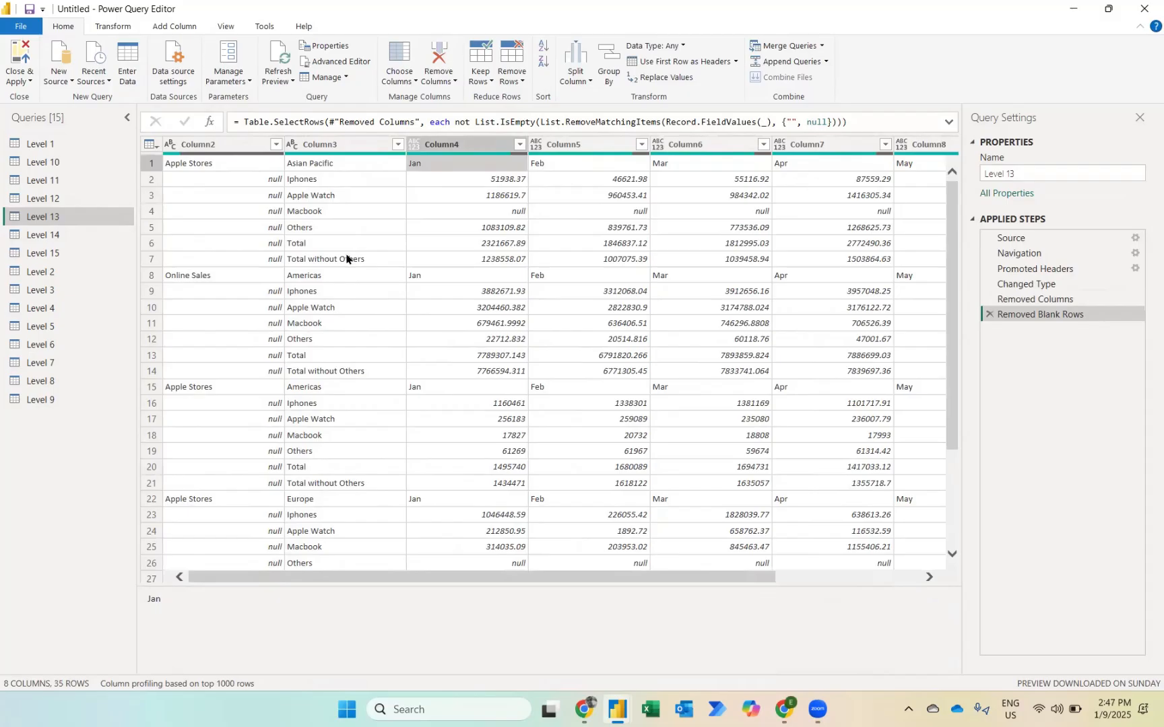
click(520, 144)
click(305, 303)
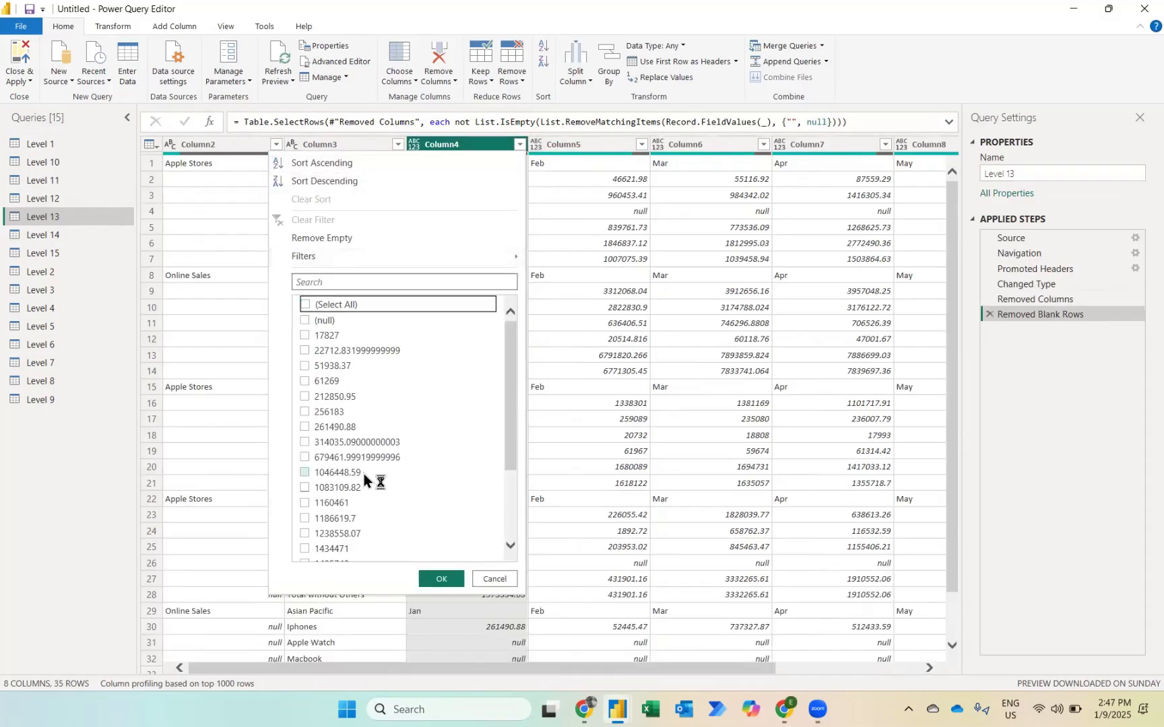
scroll(364, 473, down, 5)
click(305, 553)
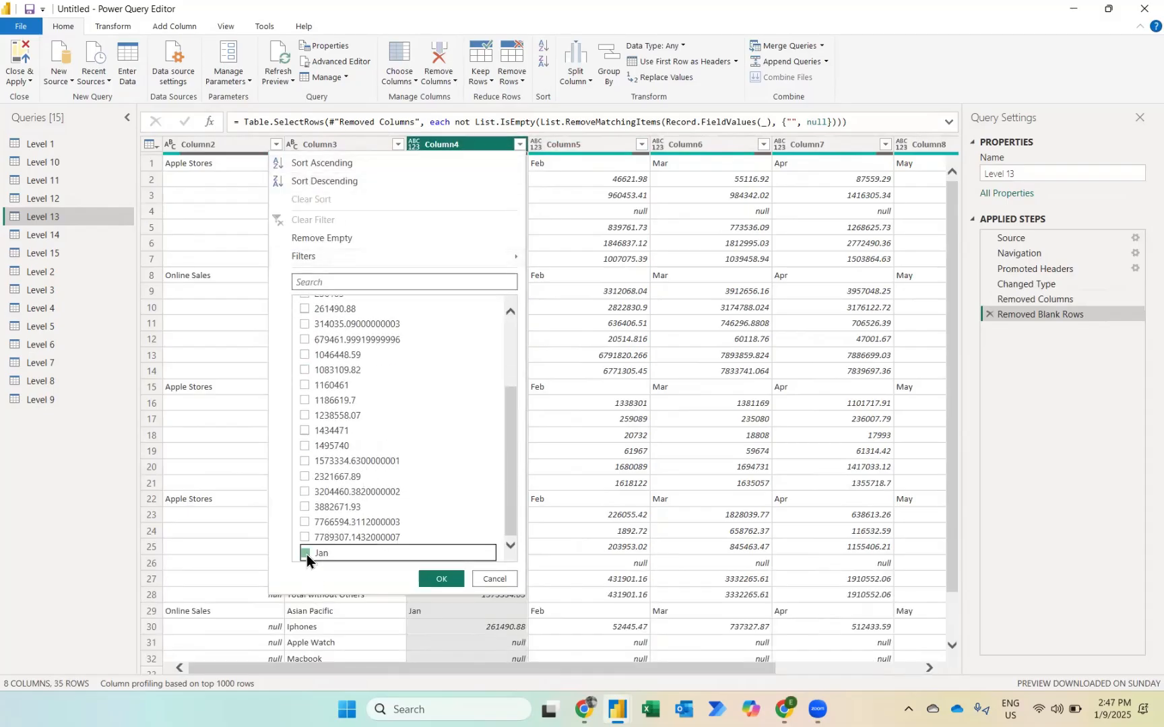
click(436, 580)
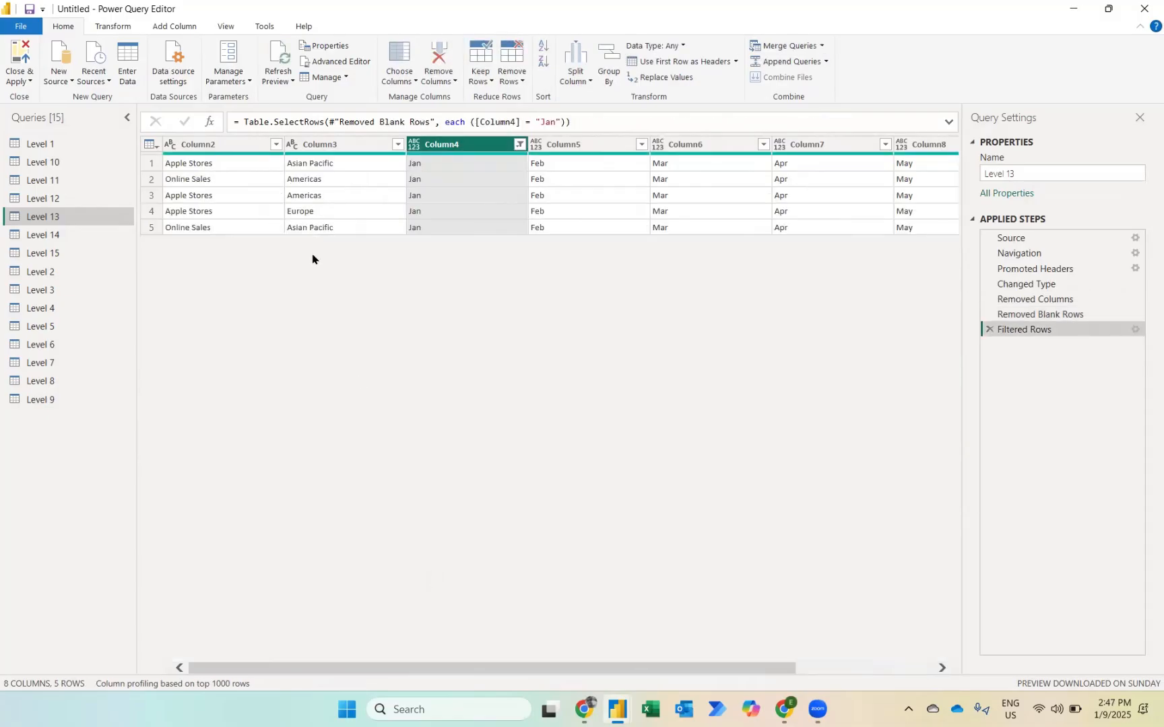
click(989, 329)
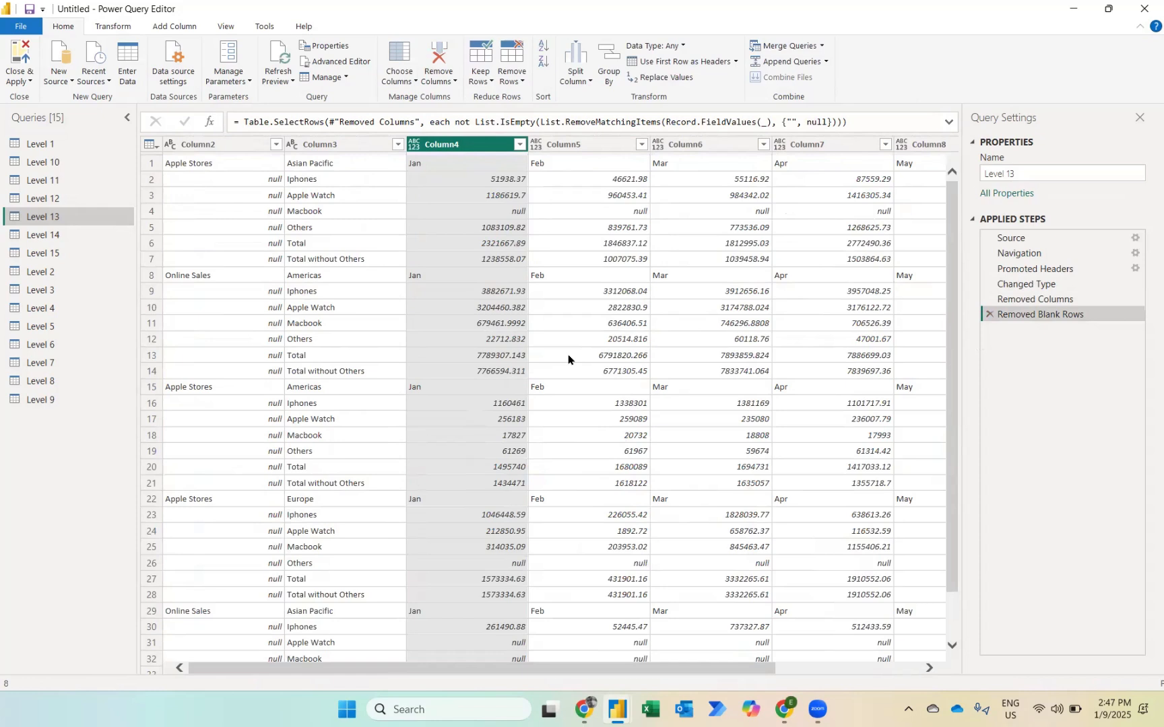
Step: Start a conditional column with the condition that Column4 equals Jan
click(163, 27)
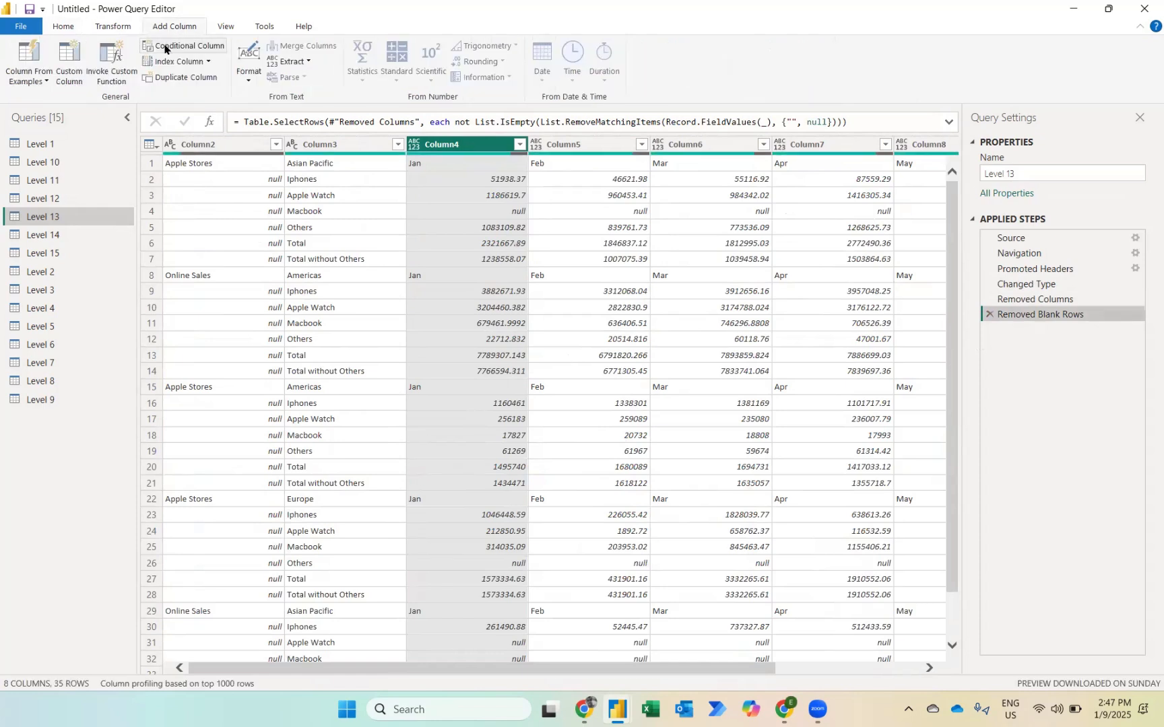
click(165, 48)
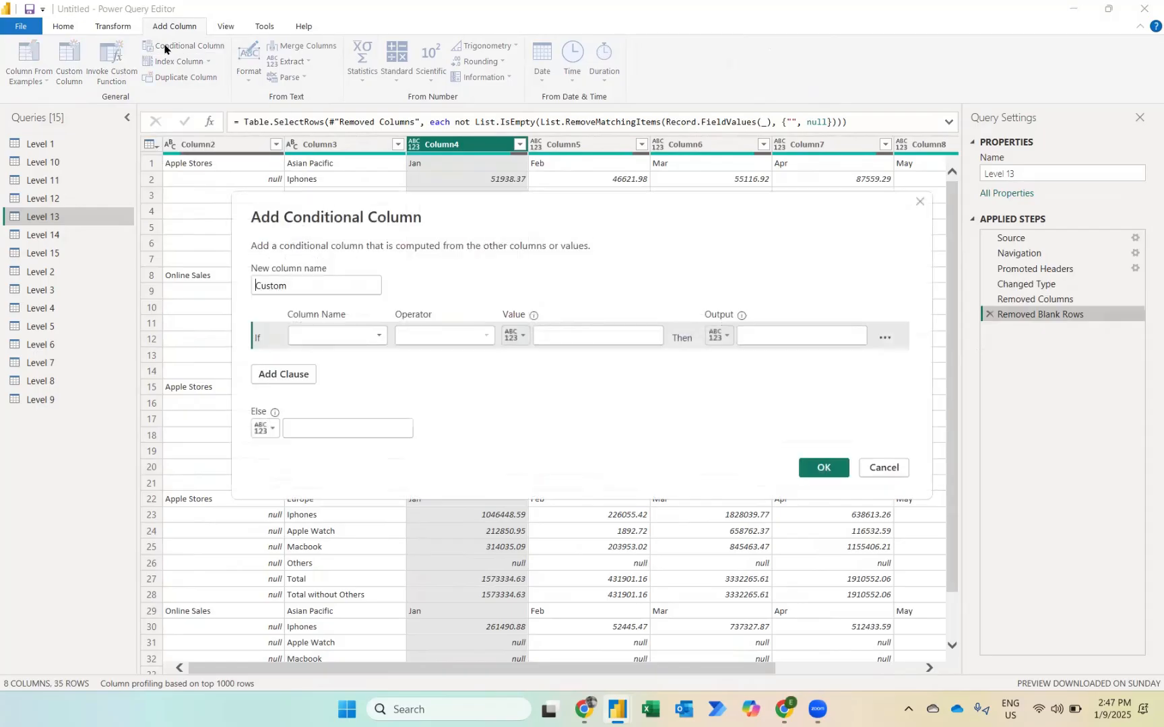
drag(312, 219, 310, 248)
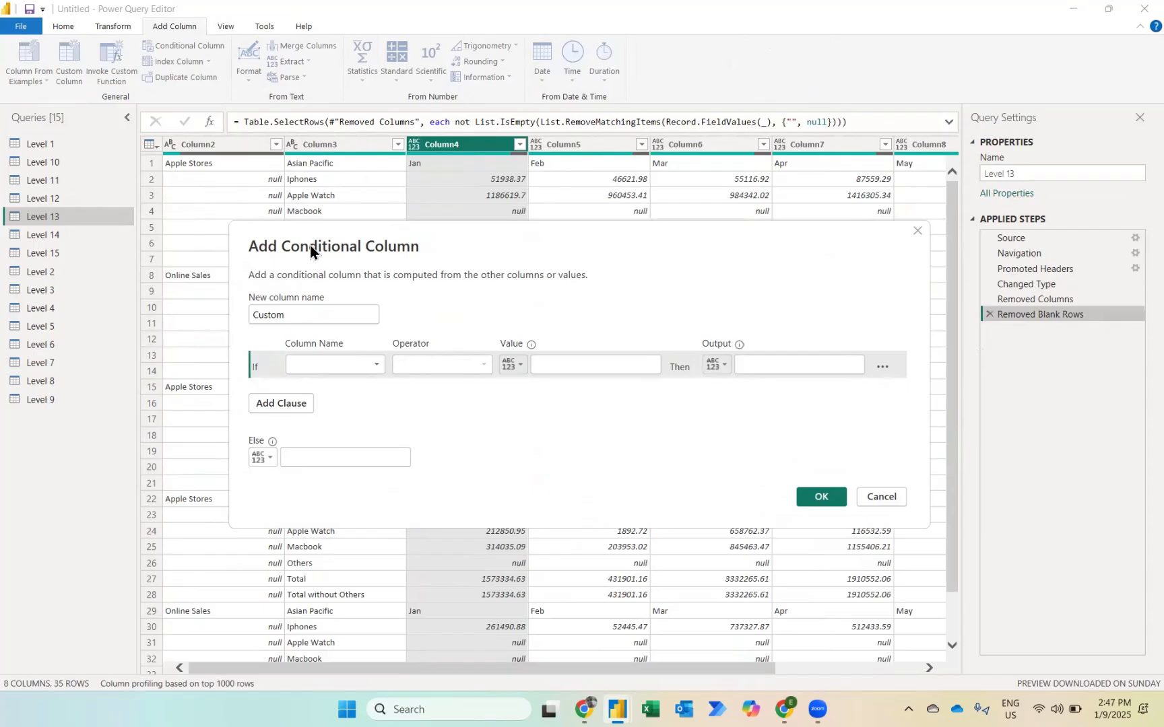
click(362, 362)
click(327, 412)
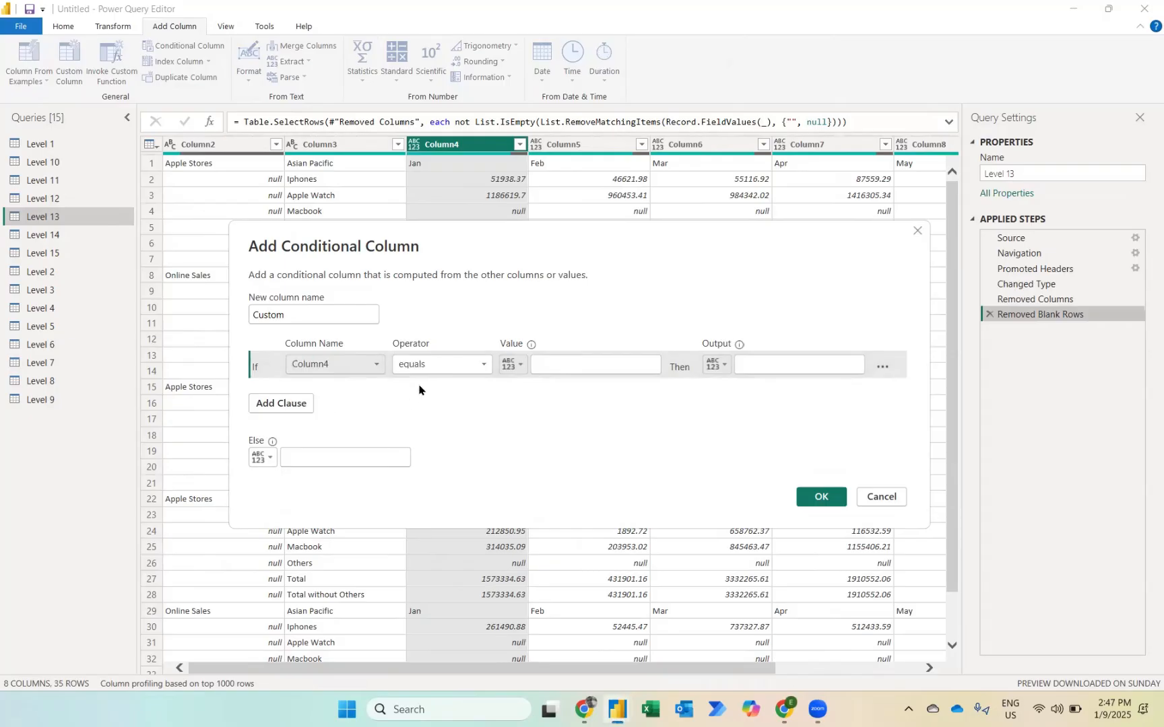
click(557, 365)
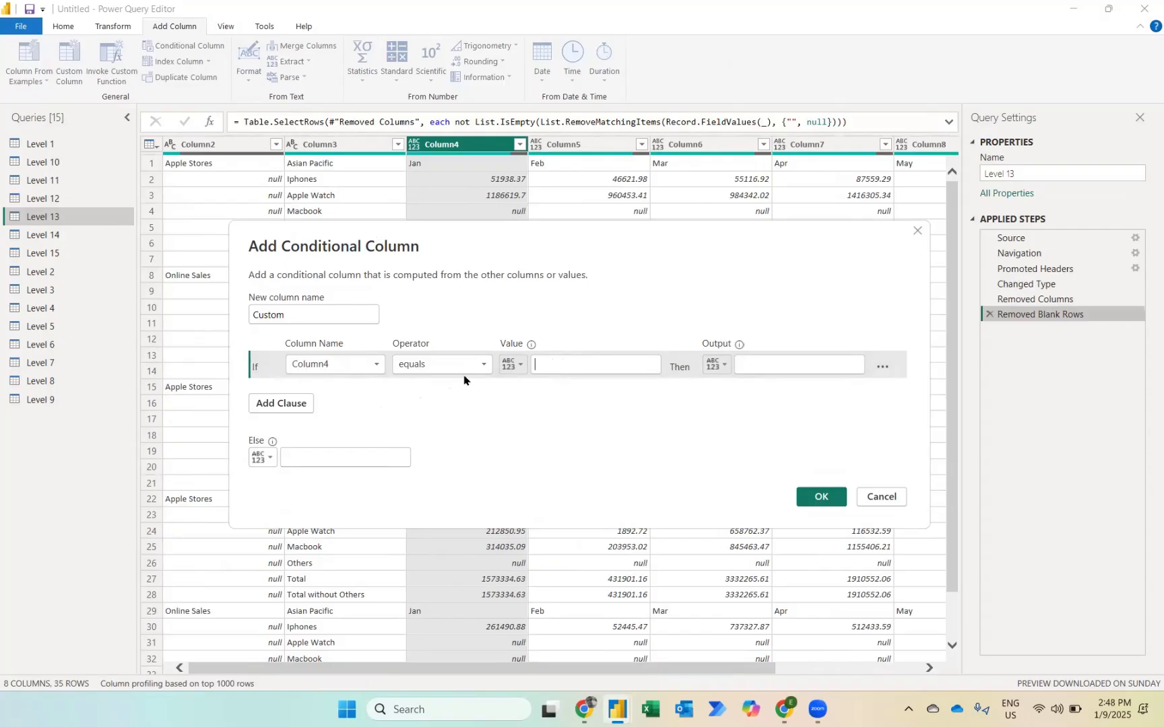
text(Jan)
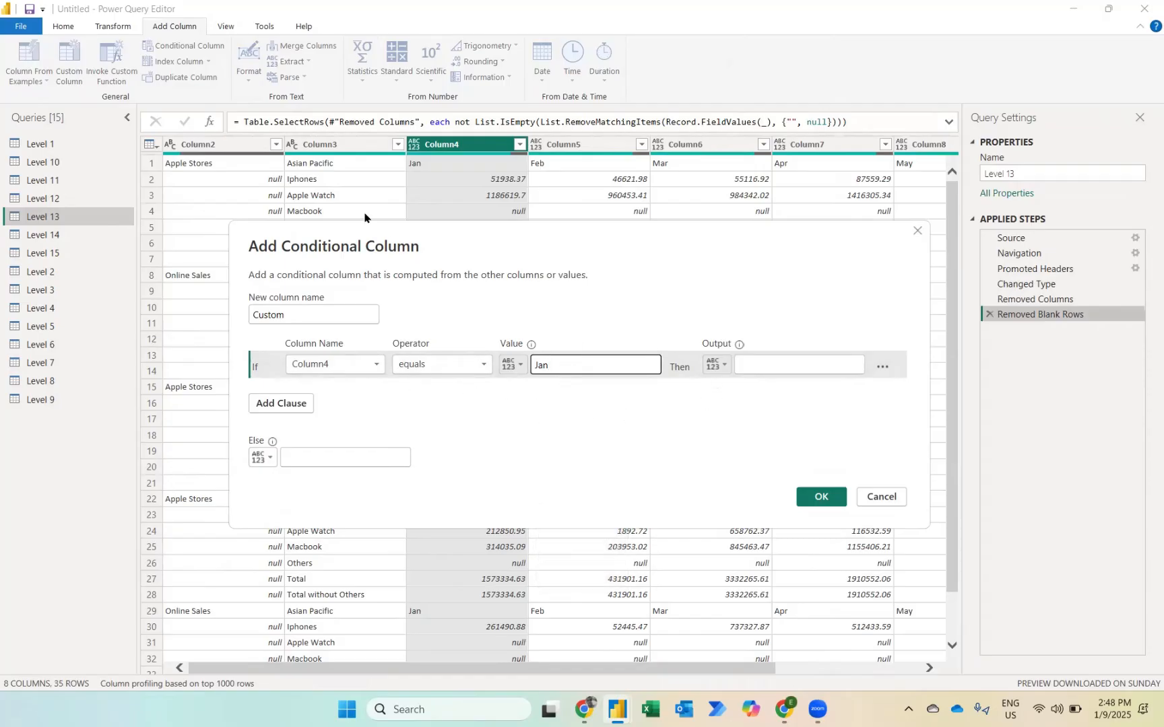
Step: Make the conditional column return the Column3 value when the condition is met and null otherwise, and create it
click(717, 366)
click(730, 400)
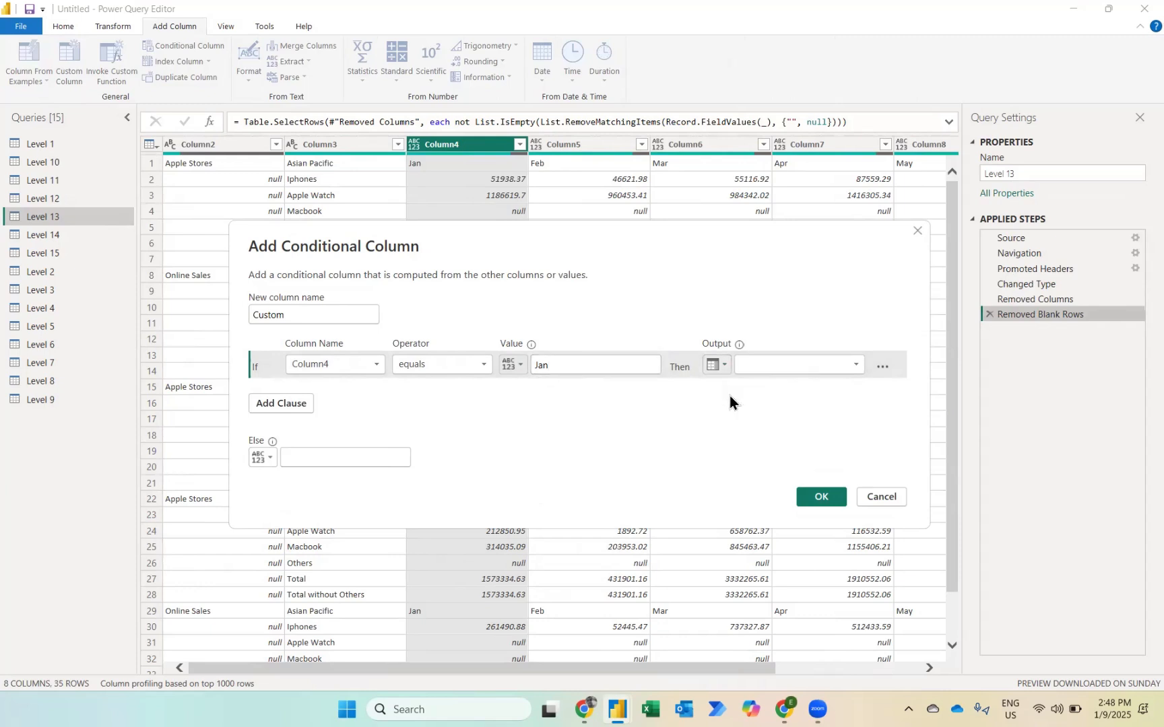
click(779, 372)
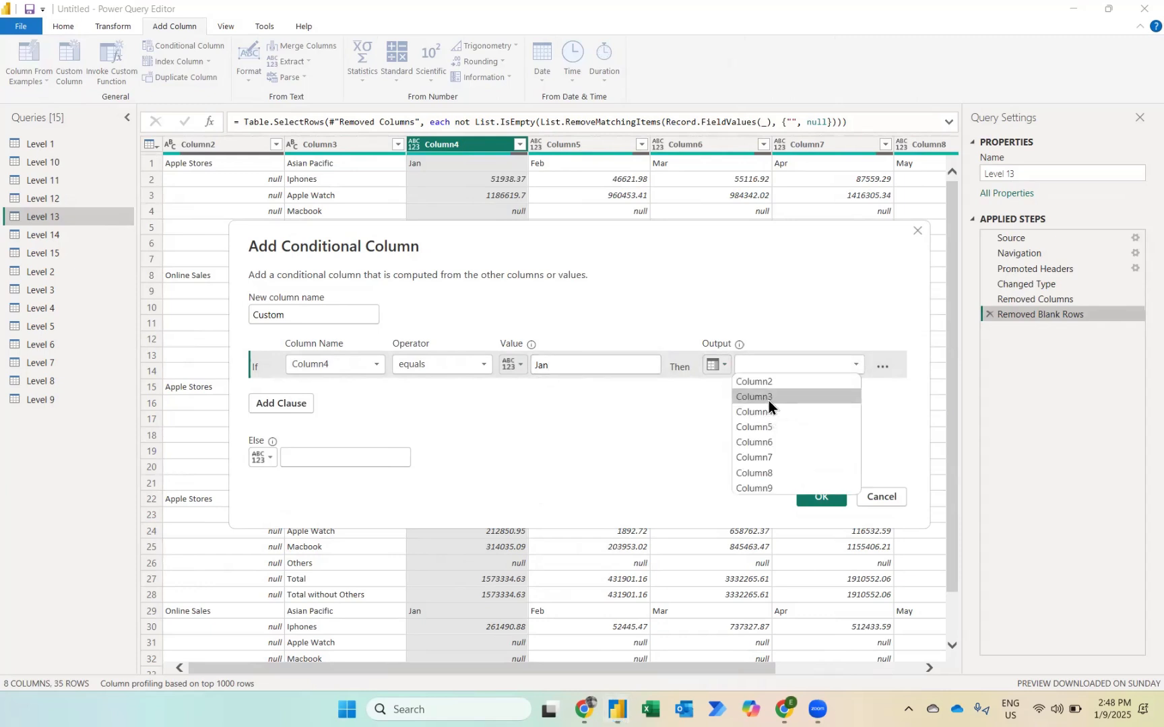
click(769, 399)
click(304, 458)
text(null)
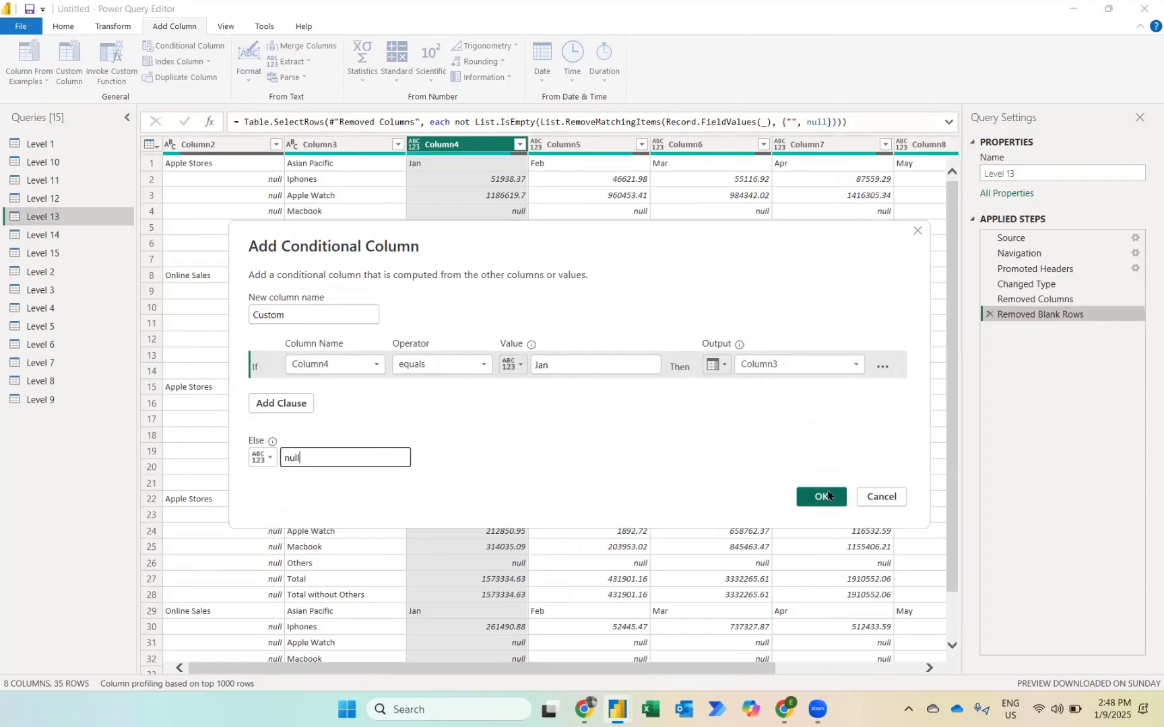
click(821, 497)
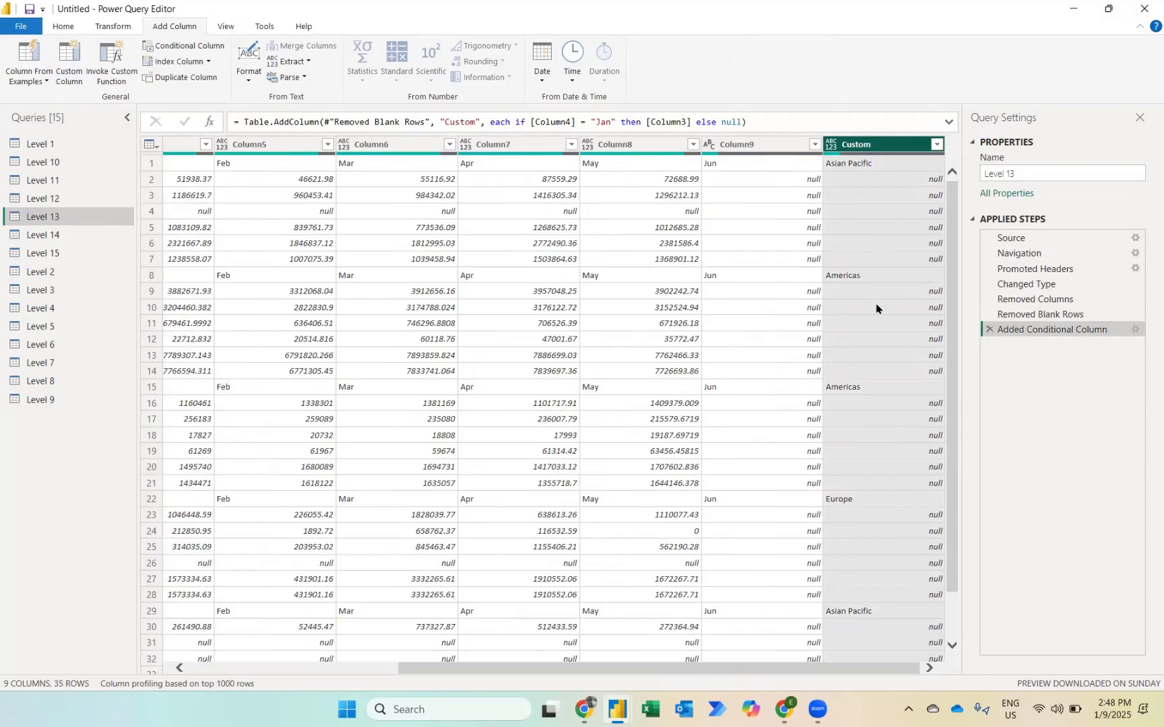
Step: Fill the region values down in the Custom column
right_click(863, 144)
mouse_move(891, 381)
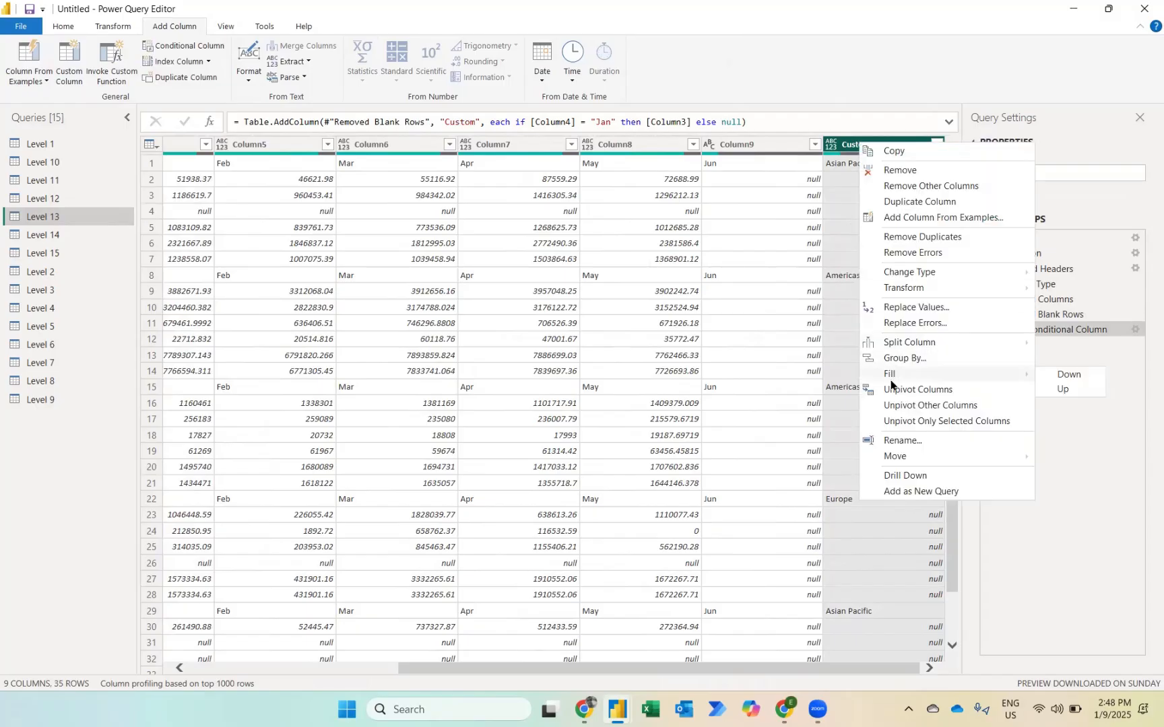
click(1061, 375)
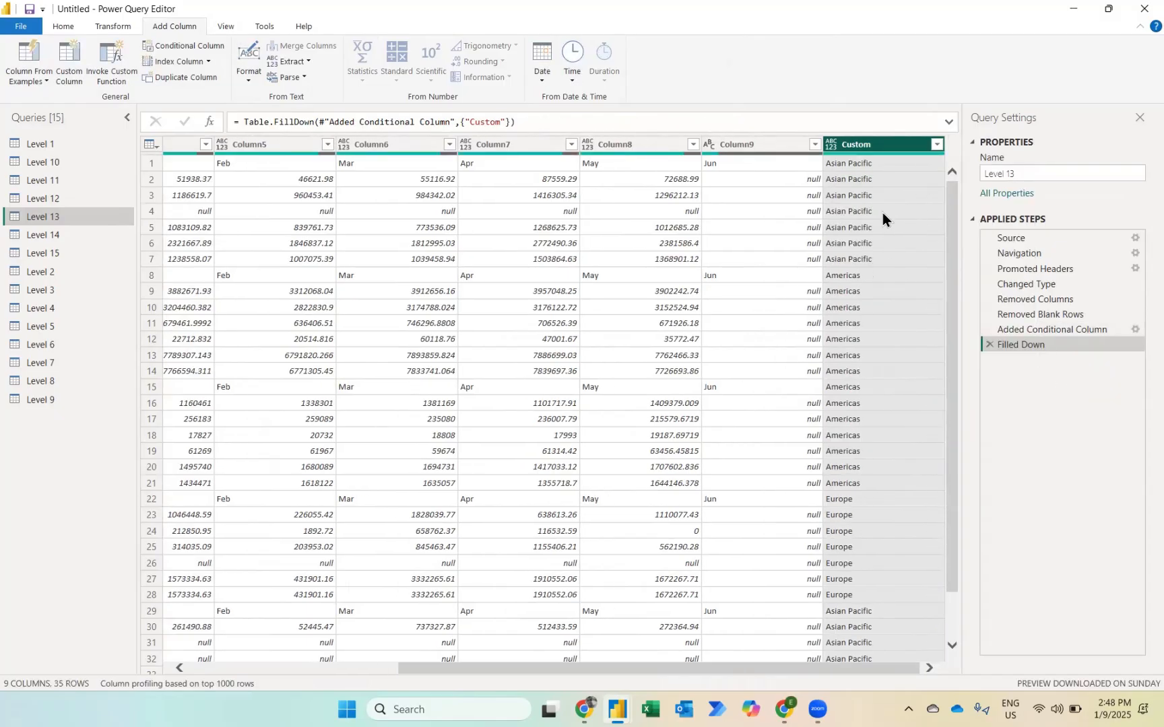
Step: Move the Custom column to the beginning of the table
right_click(874, 145)
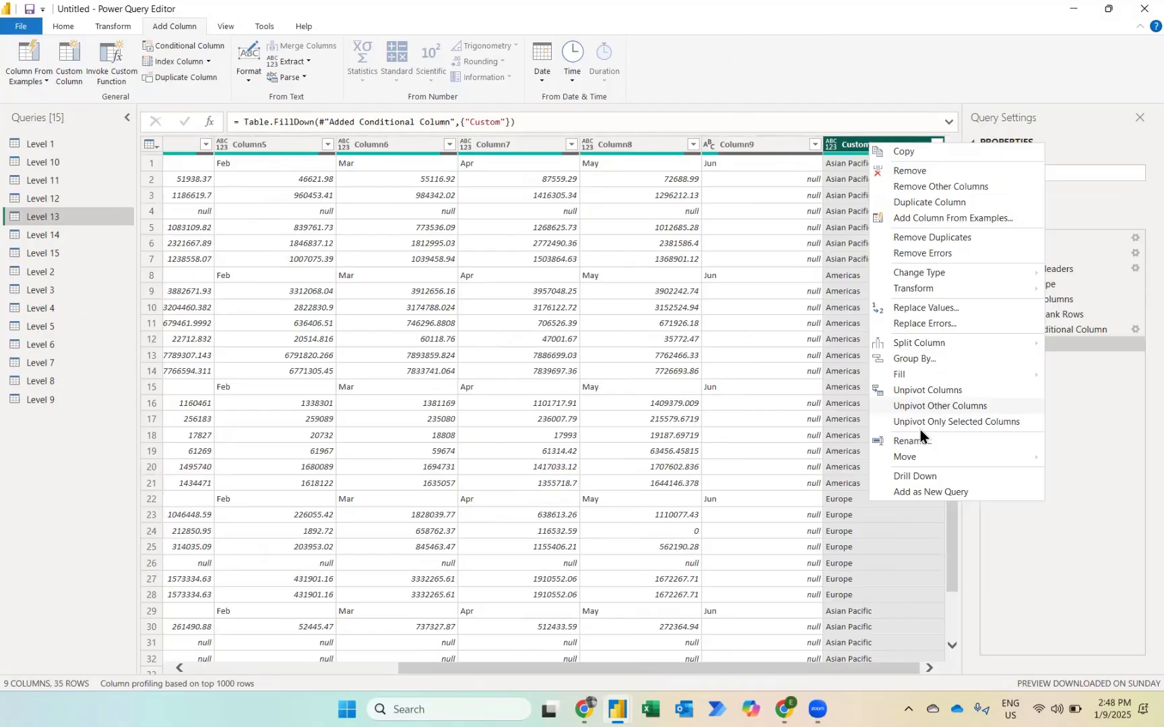
mouse_move(917, 460)
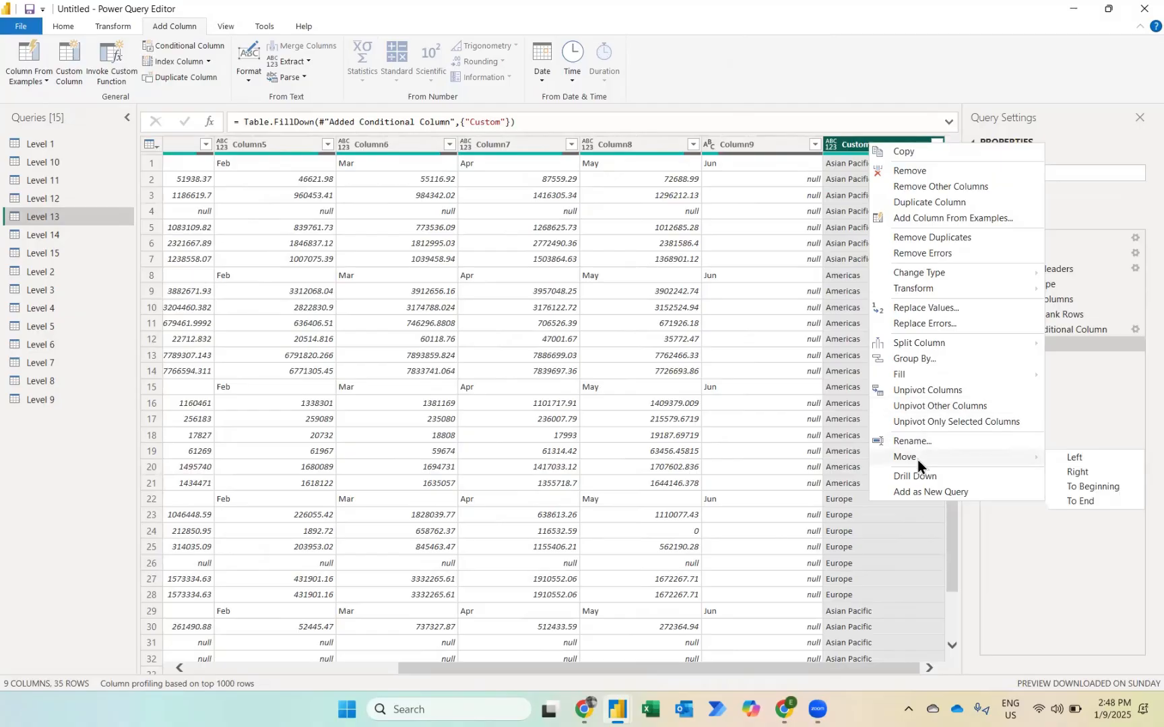
click(1092, 488)
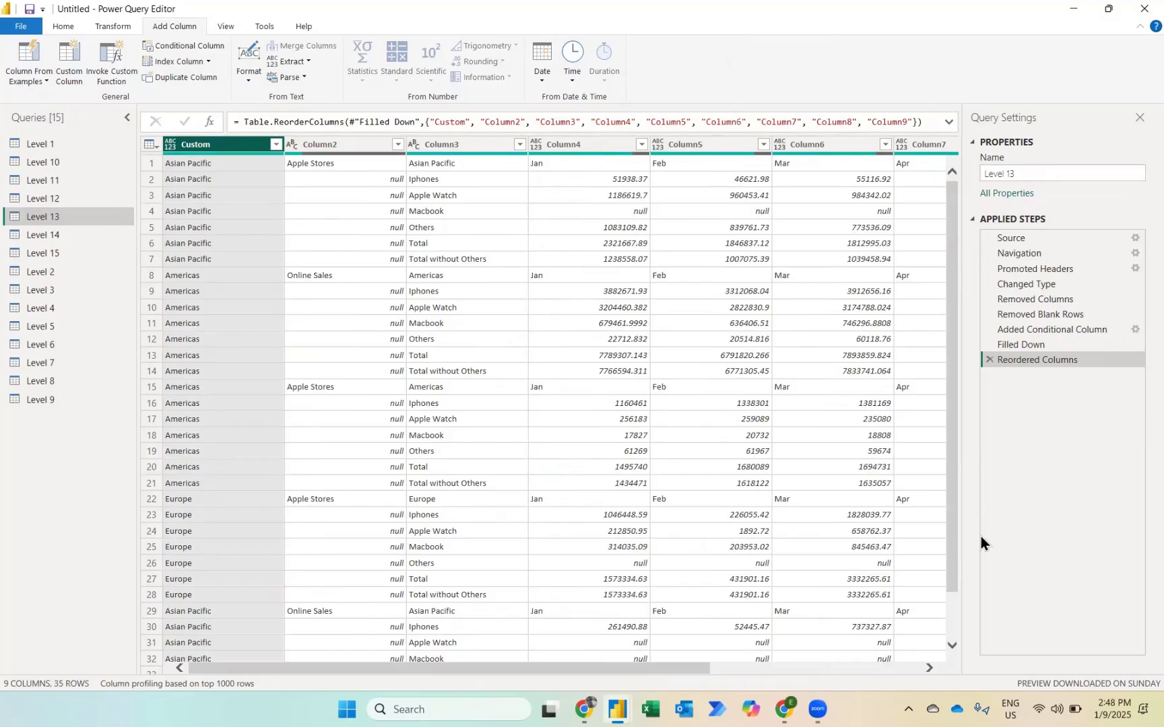
Step: Delete the existing Filled Down step and fill the Custom and Column2 columns down together
click(988, 344)
click(717, 384)
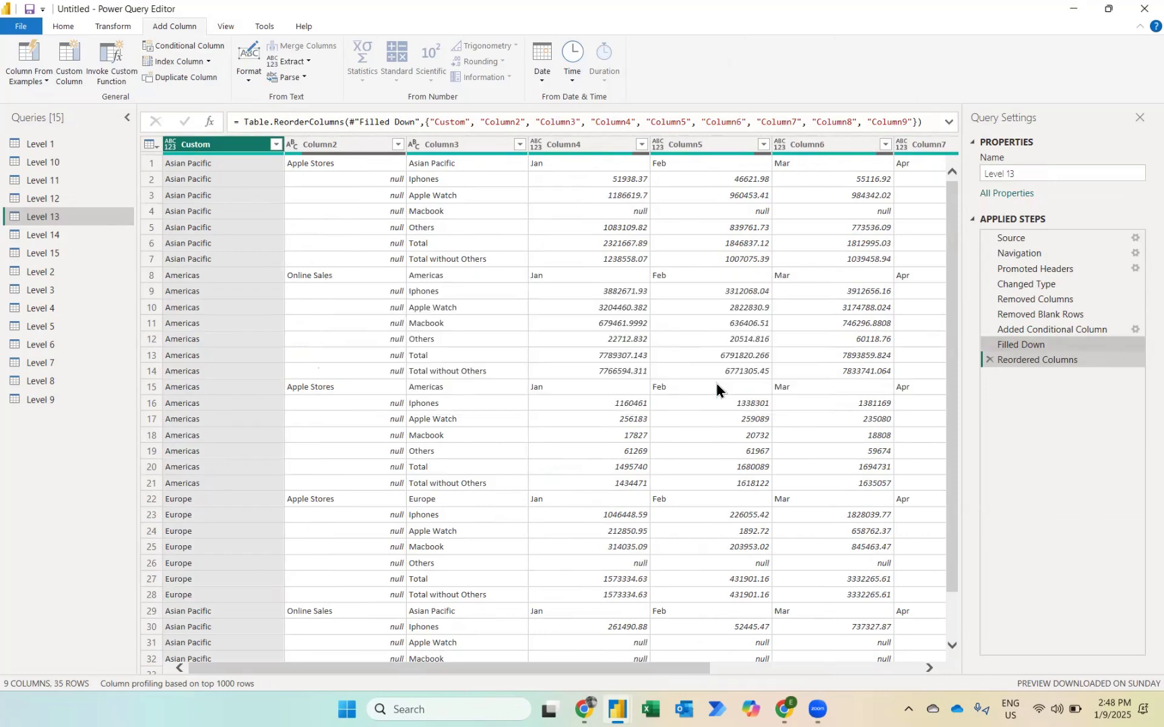
click(343, 138)
ctrl+click(233, 144)
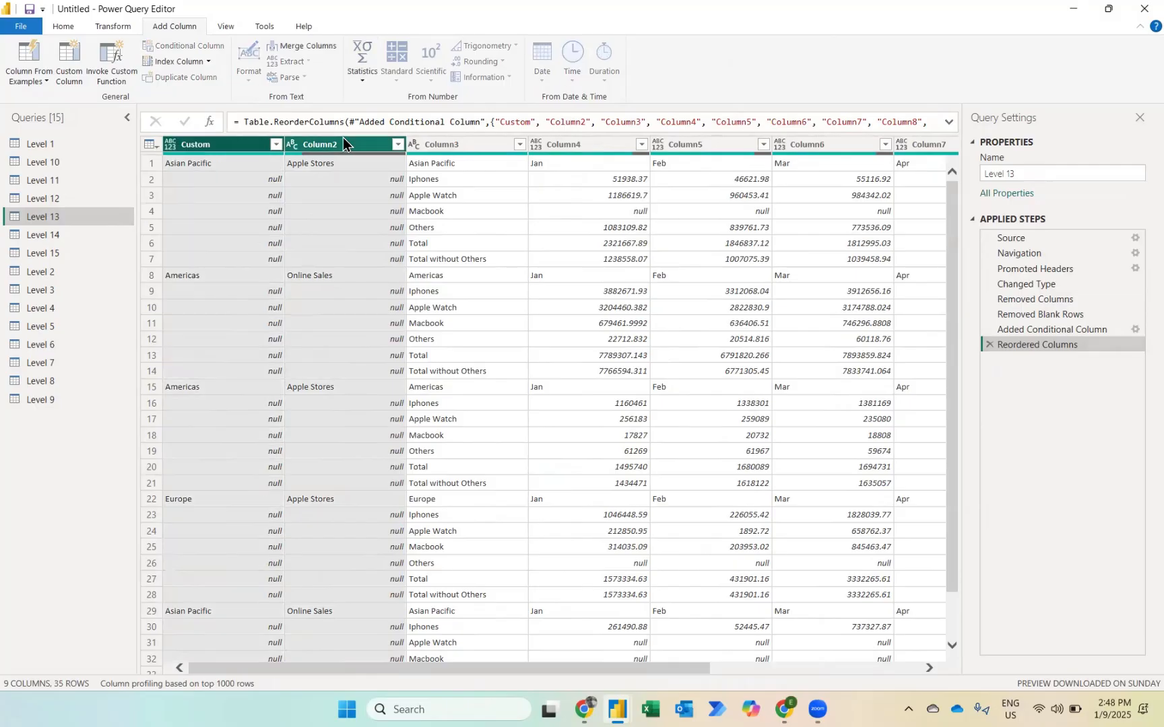
right_click(235, 148)
mouse_move(270, 273)
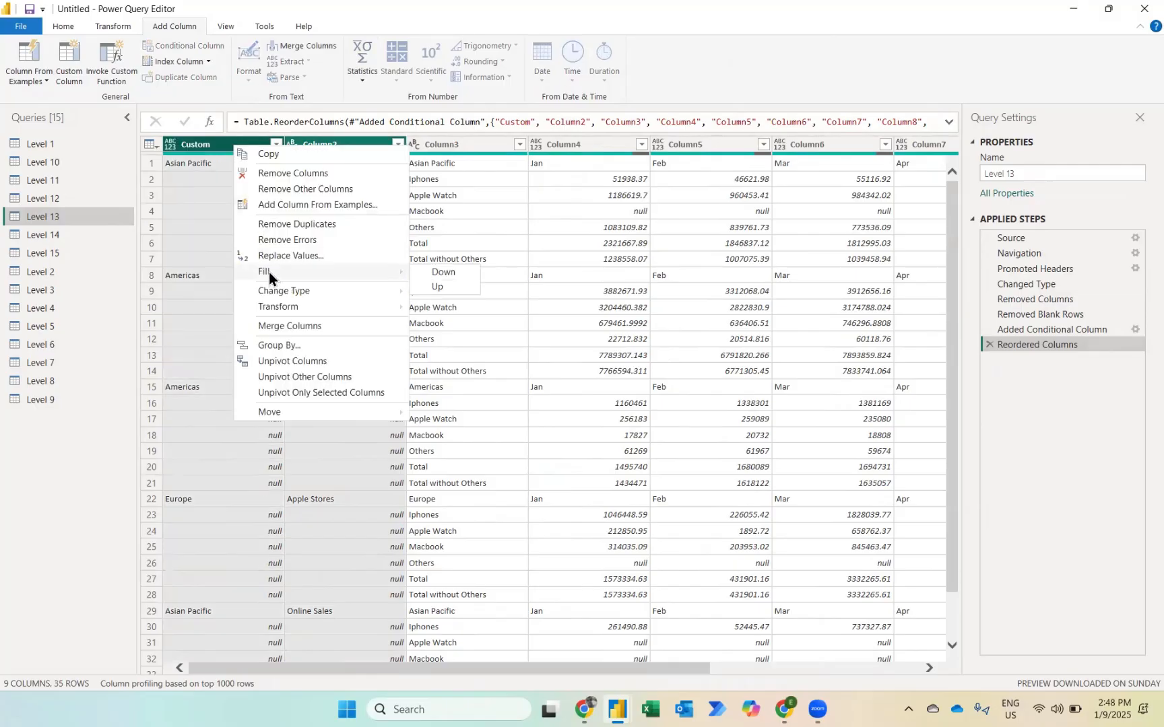
click(435, 273)
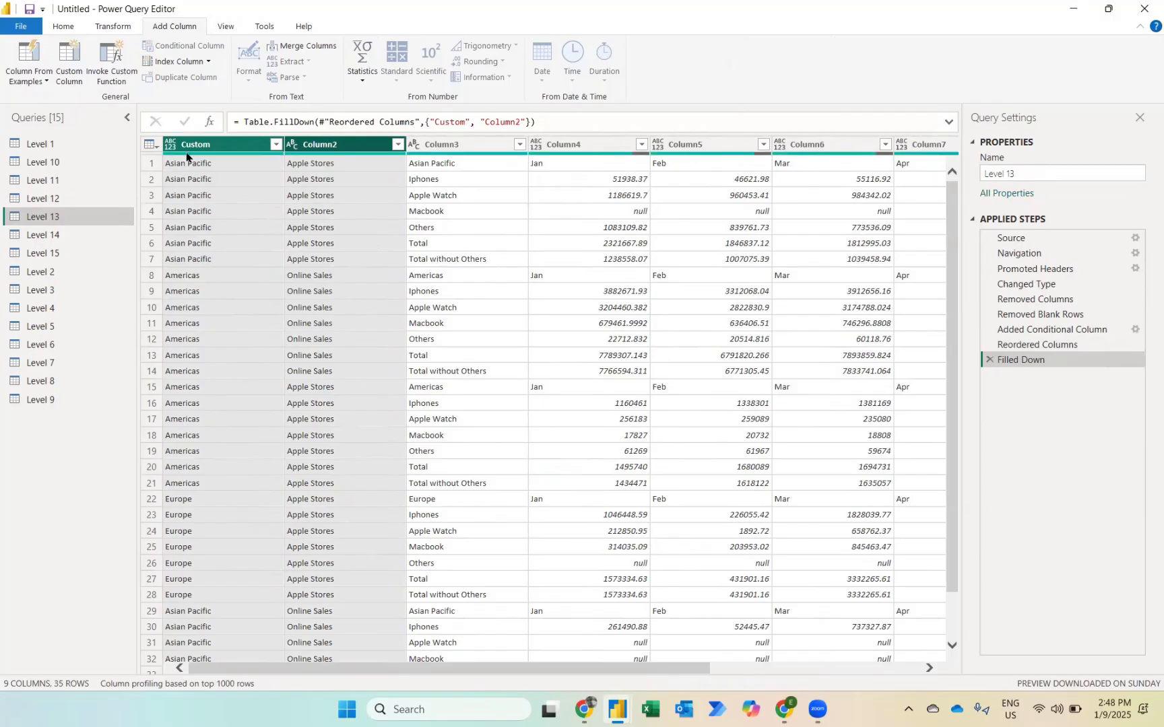
Step: Promote the first row of the table to column headers
click(71, 30)
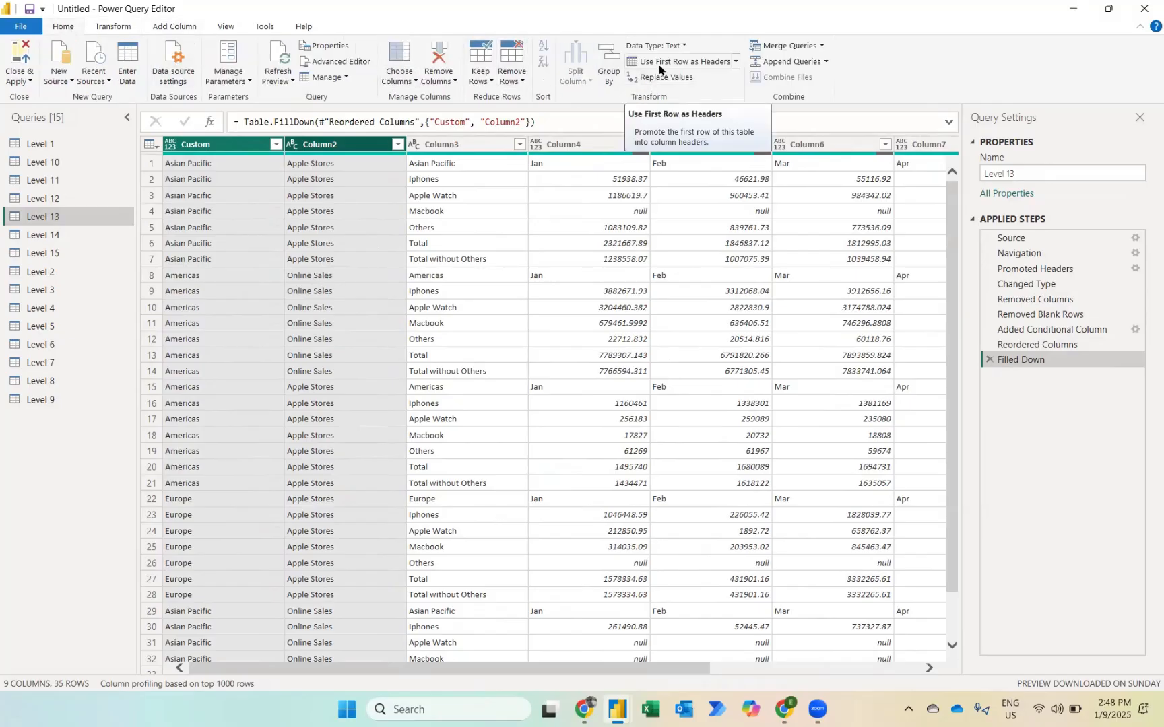
click(127, 31)
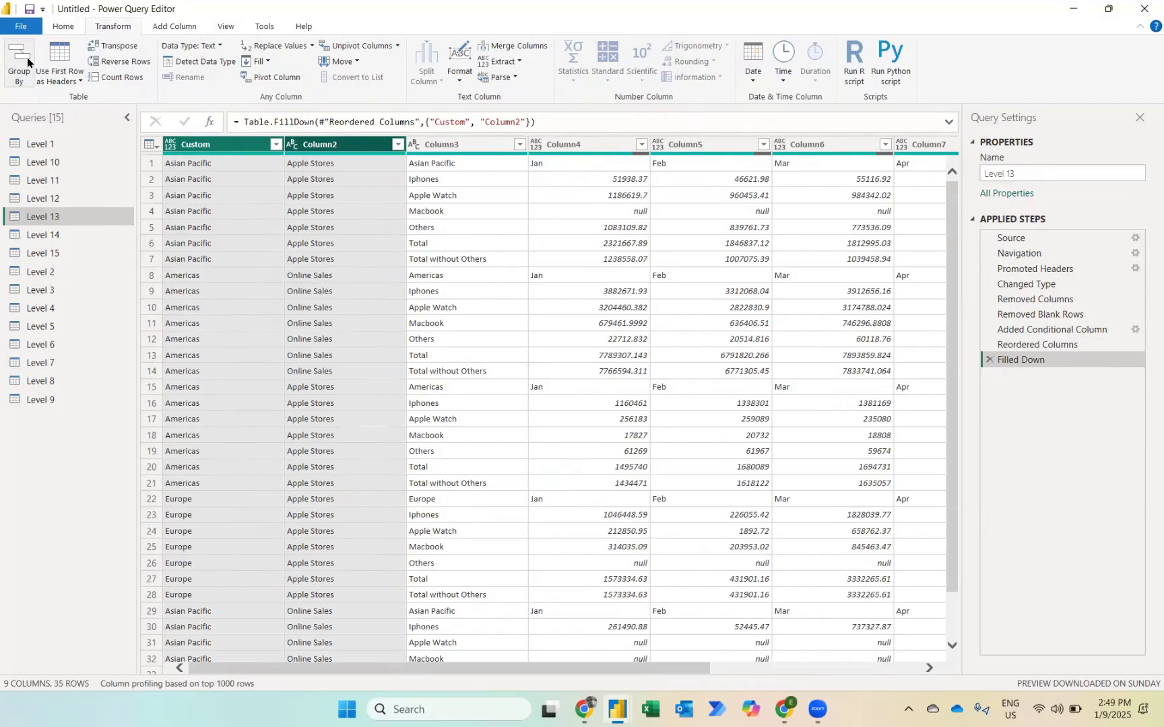
click(62, 63)
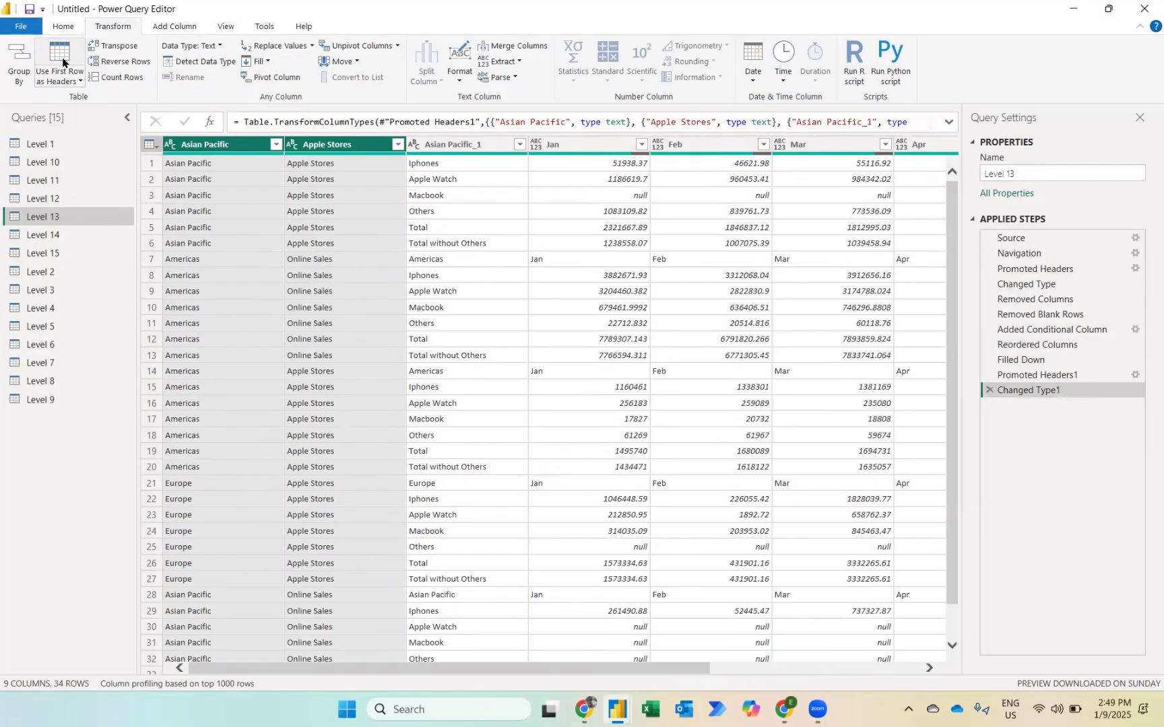
Step: Filter the Asian Pacific_1 column to keep only the Apple Watch, Iphones, Macbook and Others rows
click(441, 228)
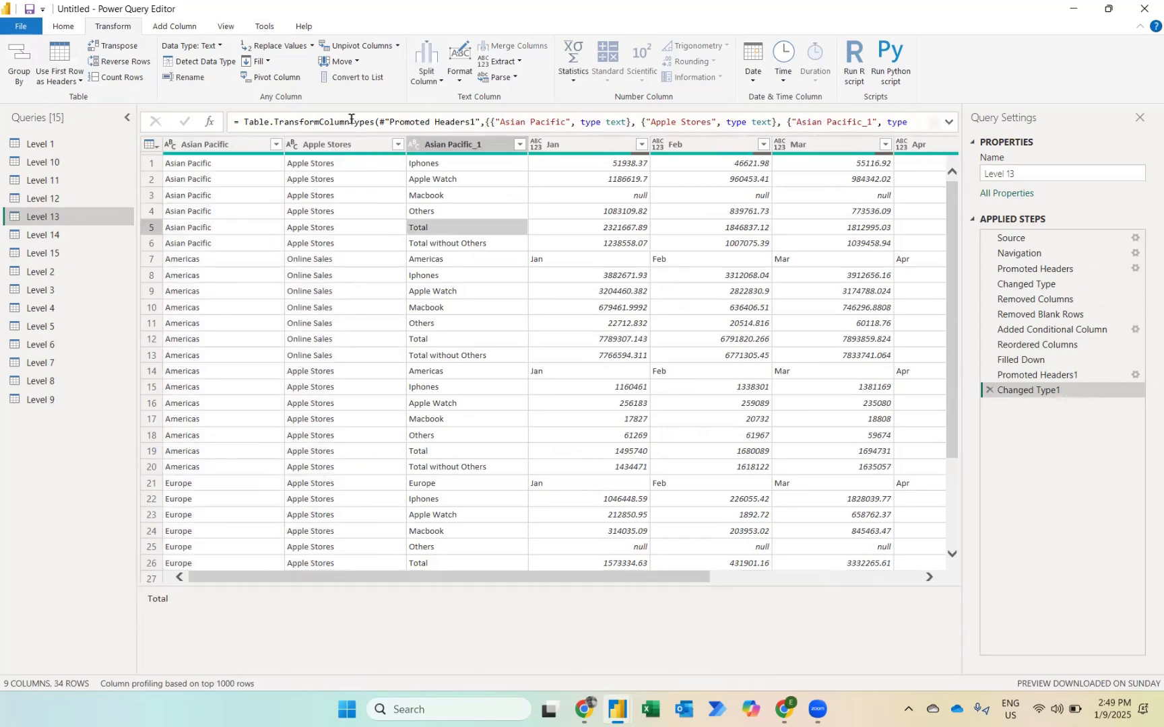
click(518, 144)
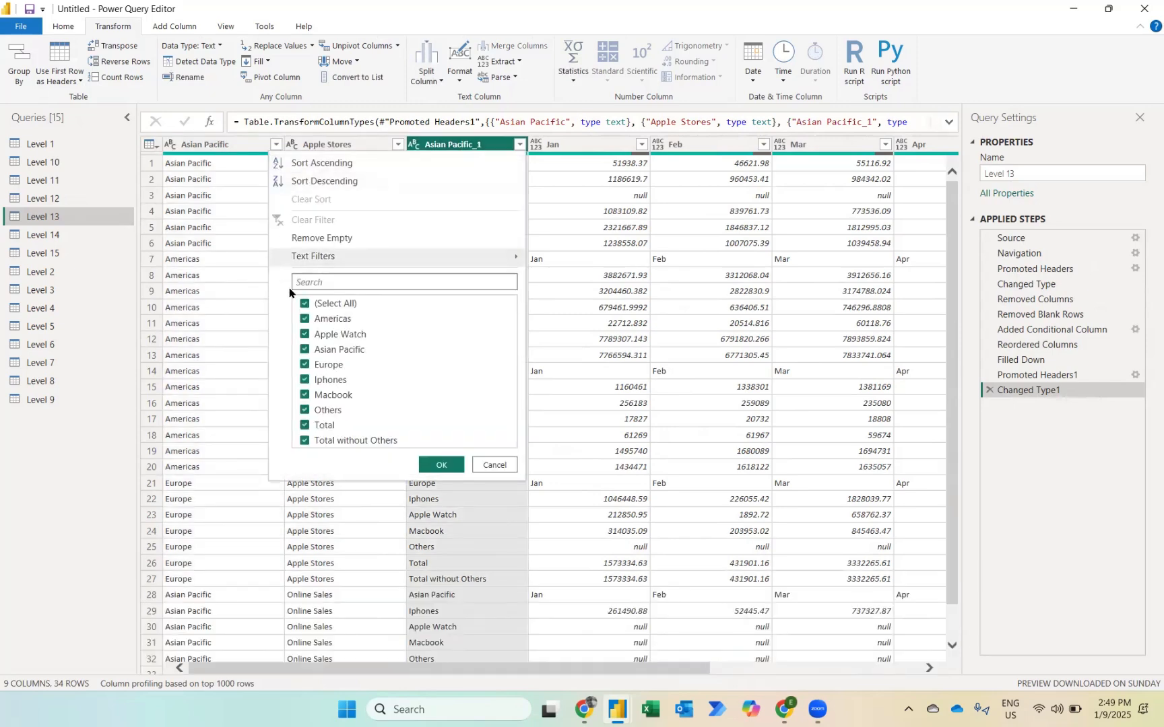
click(305, 304)
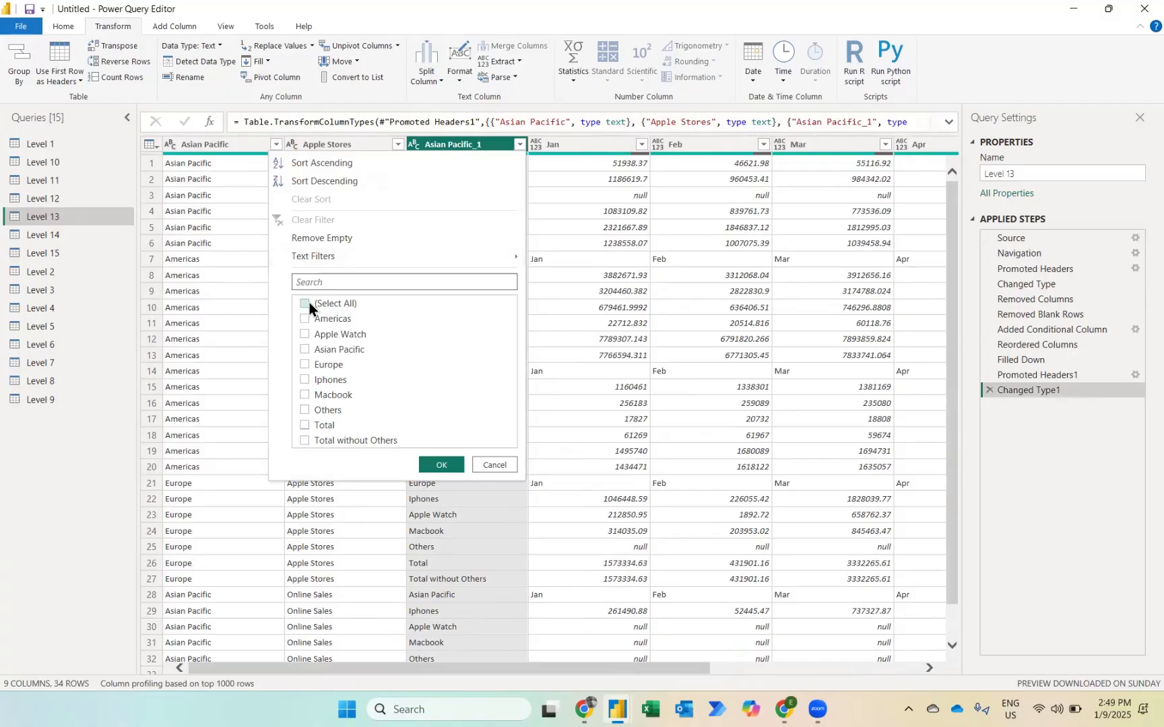
click(305, 380)
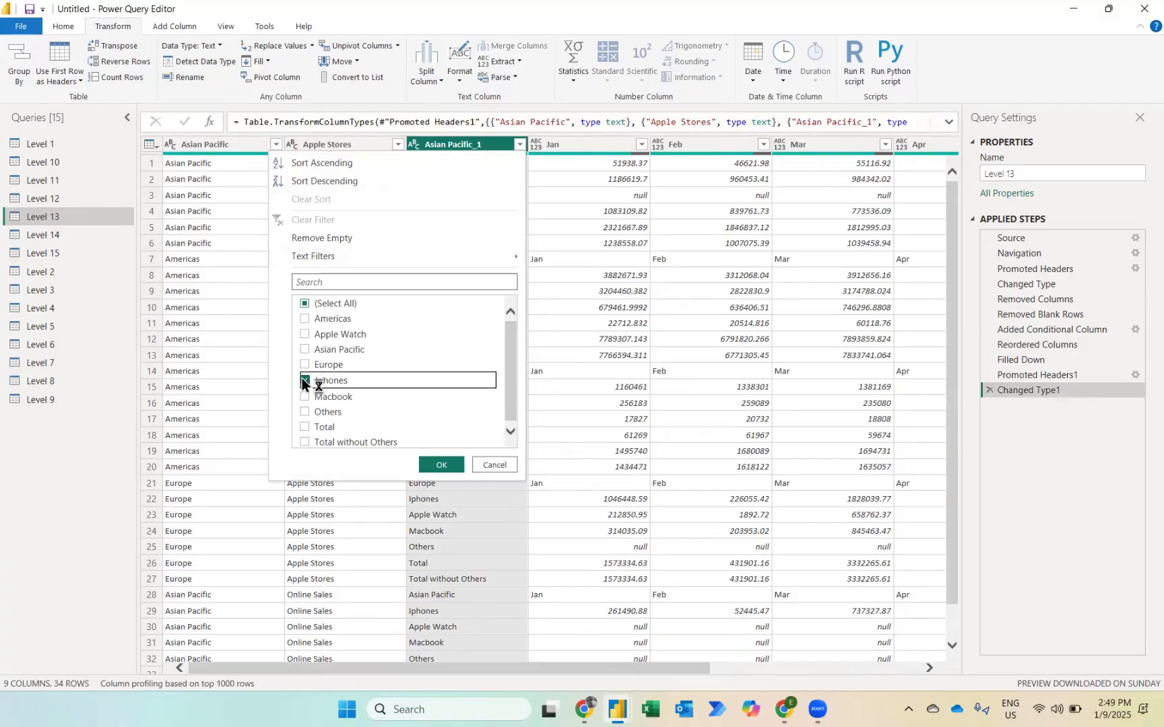
click(305, 395)
click(305, 411)
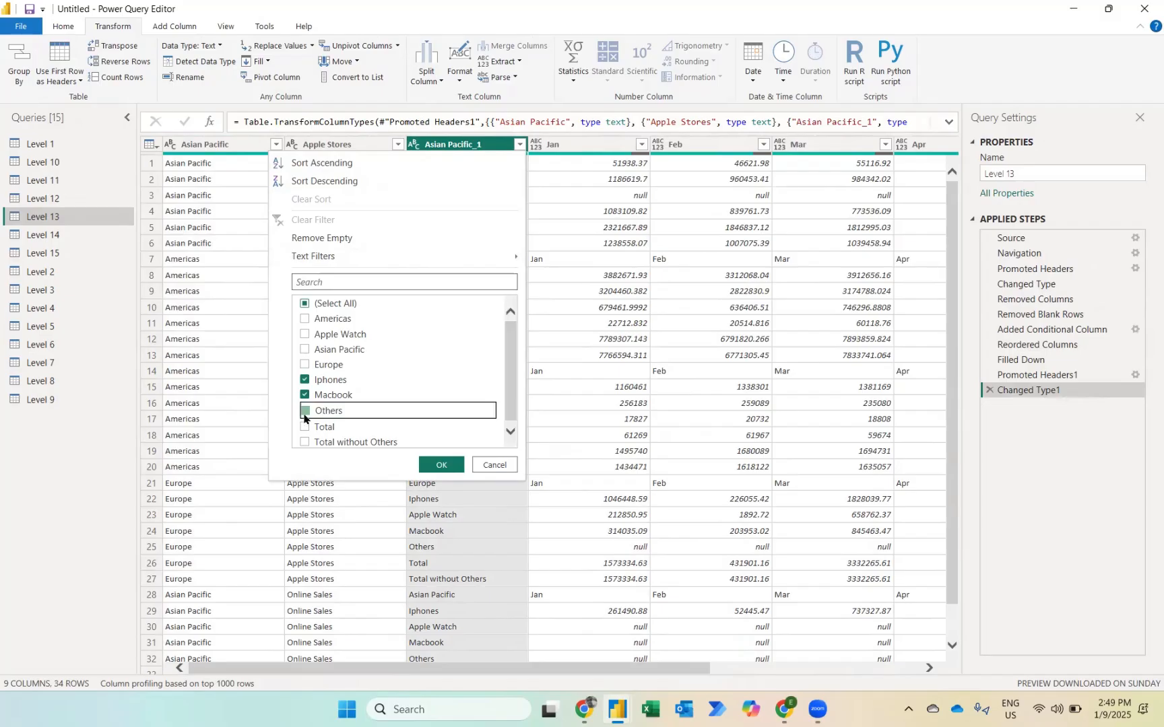
click(306, 332)
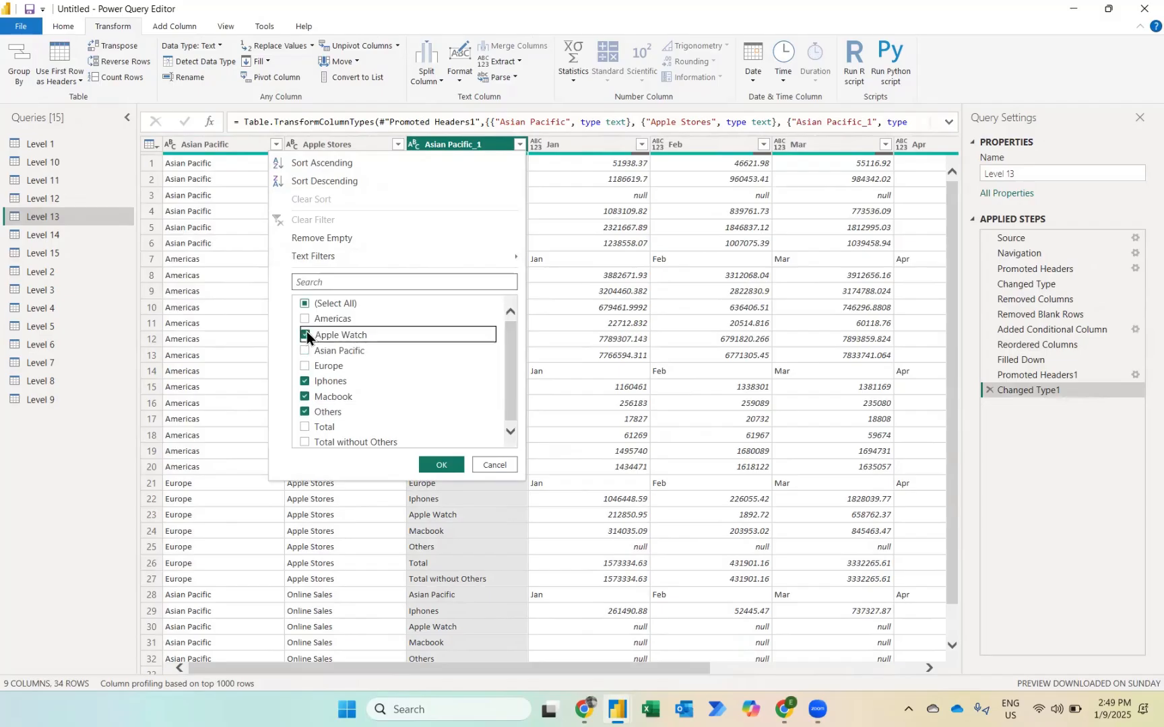
click(440, 466)
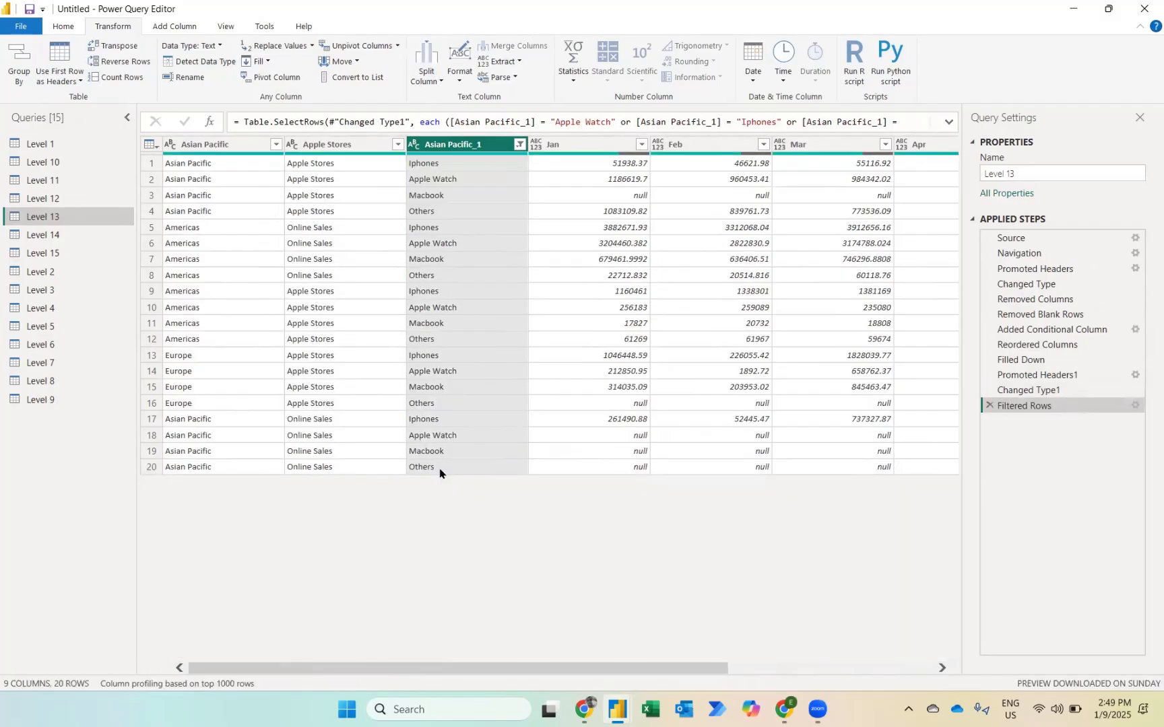
Step: Unpivot all columns other than Asian Pacific, Apple Stores and Asian Pacific_1
shift+click(206, 146)
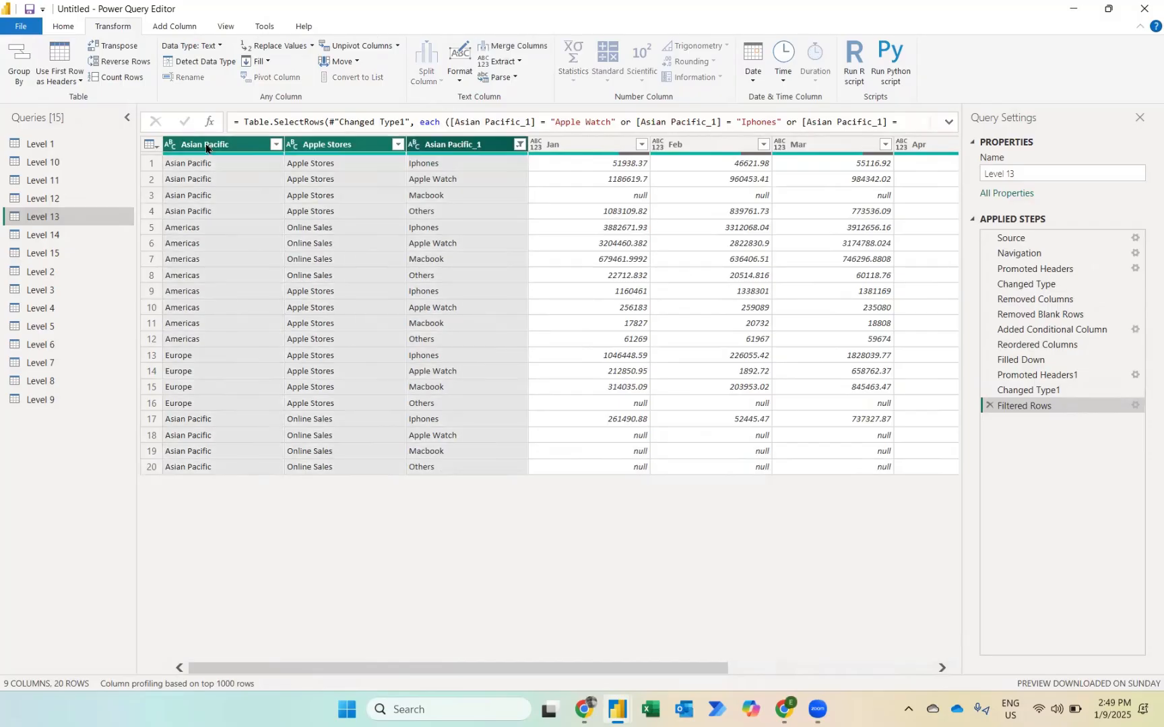
right_click(435, 151)
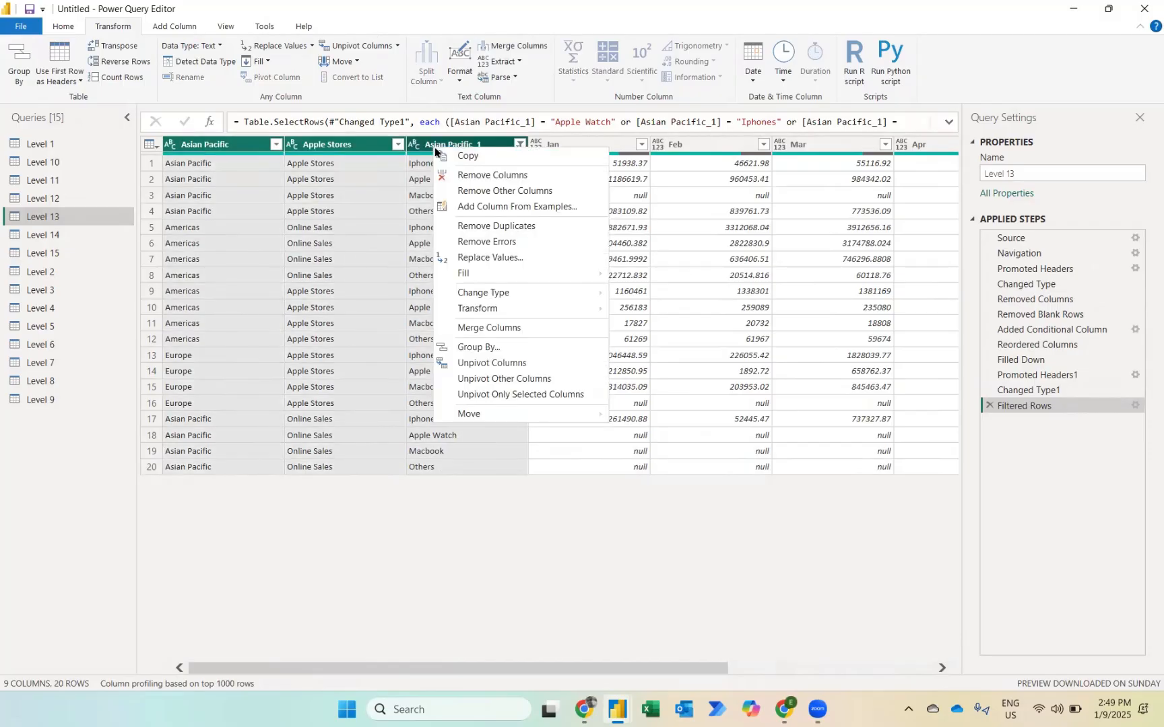
click(492, 378)
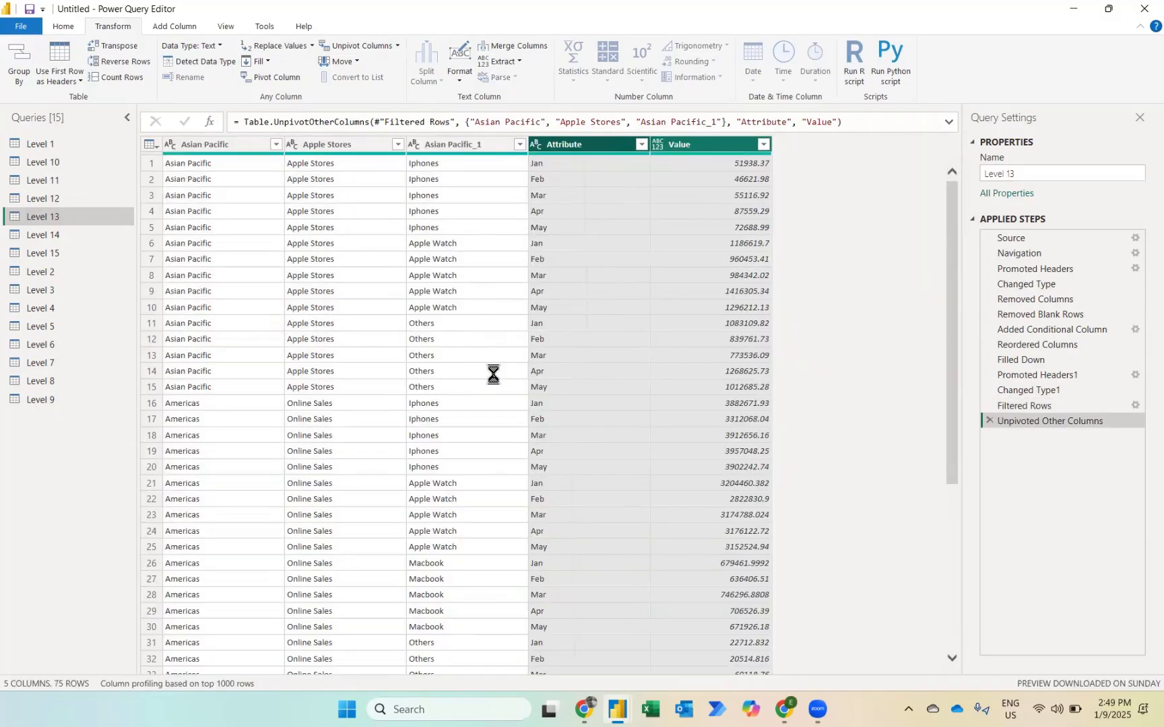
Step: Rename the first four columns, in order, to Region, Sales Method, Products and Months
click(190, 146)
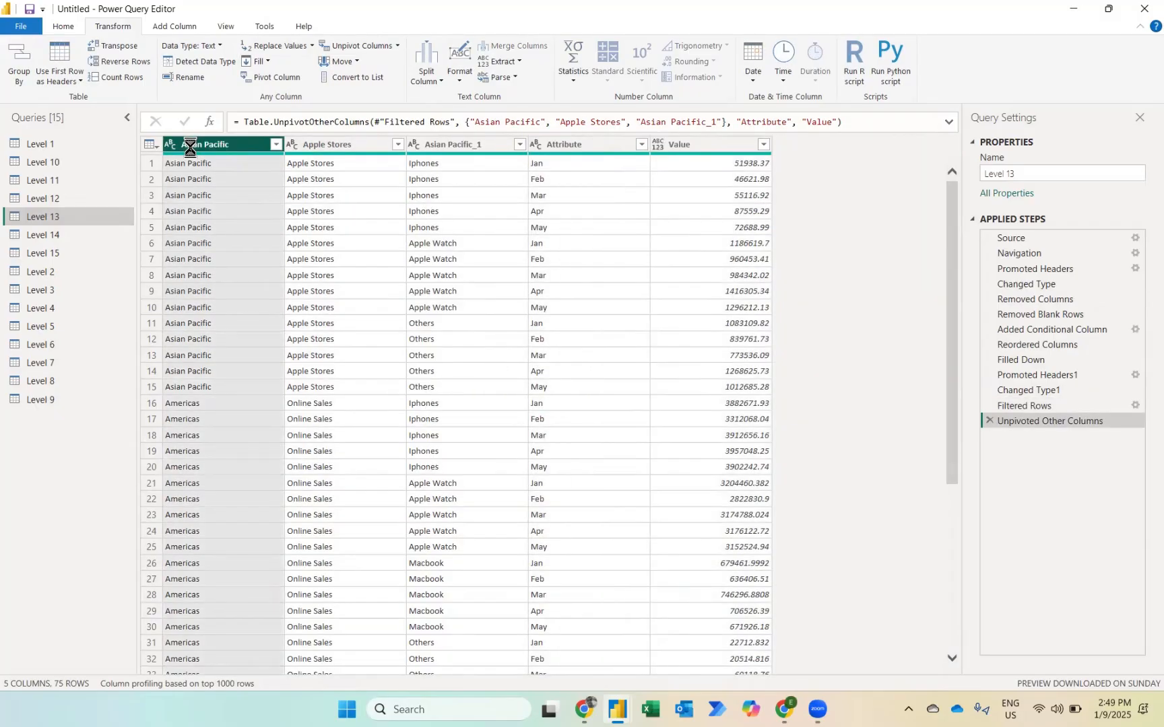
double_click(190, 145)
text(Regio)
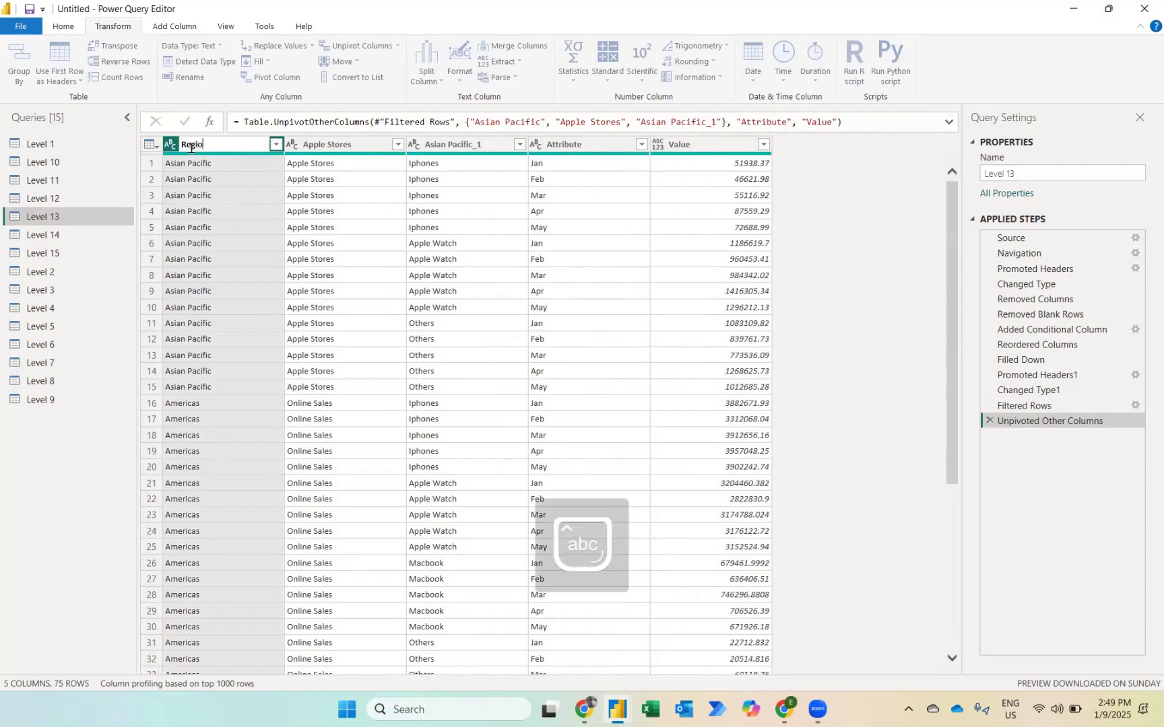
text(n)
key(Tab)
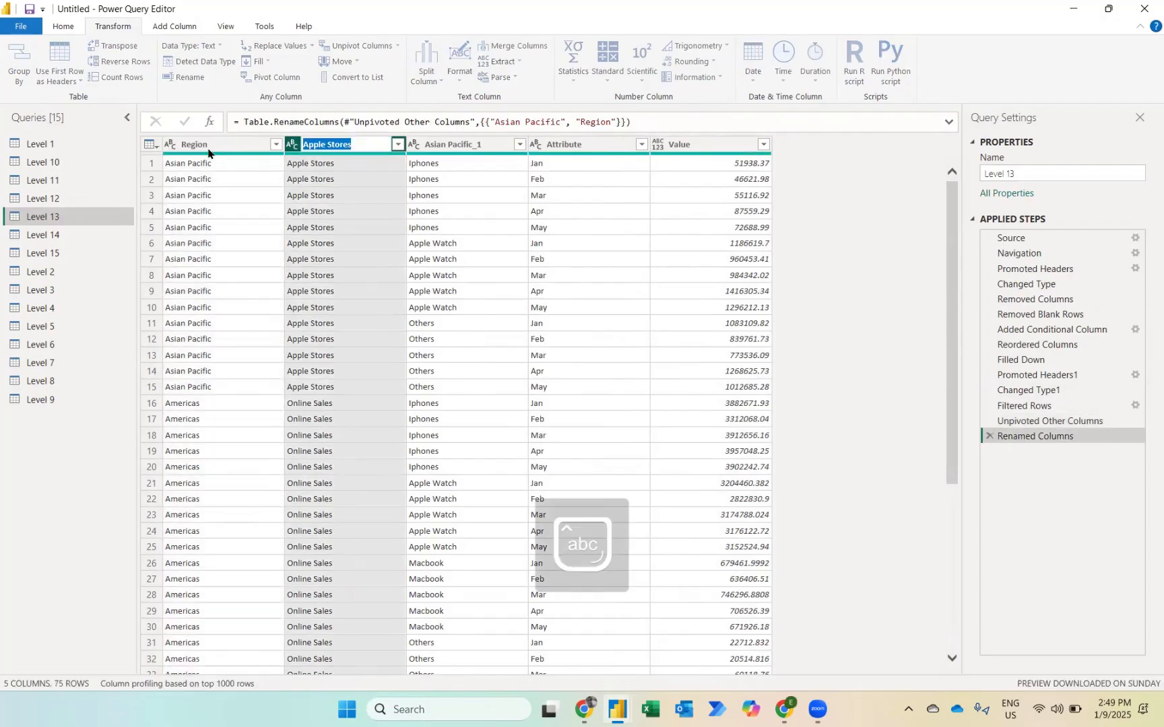
text(Sales Method)
key(Tab)
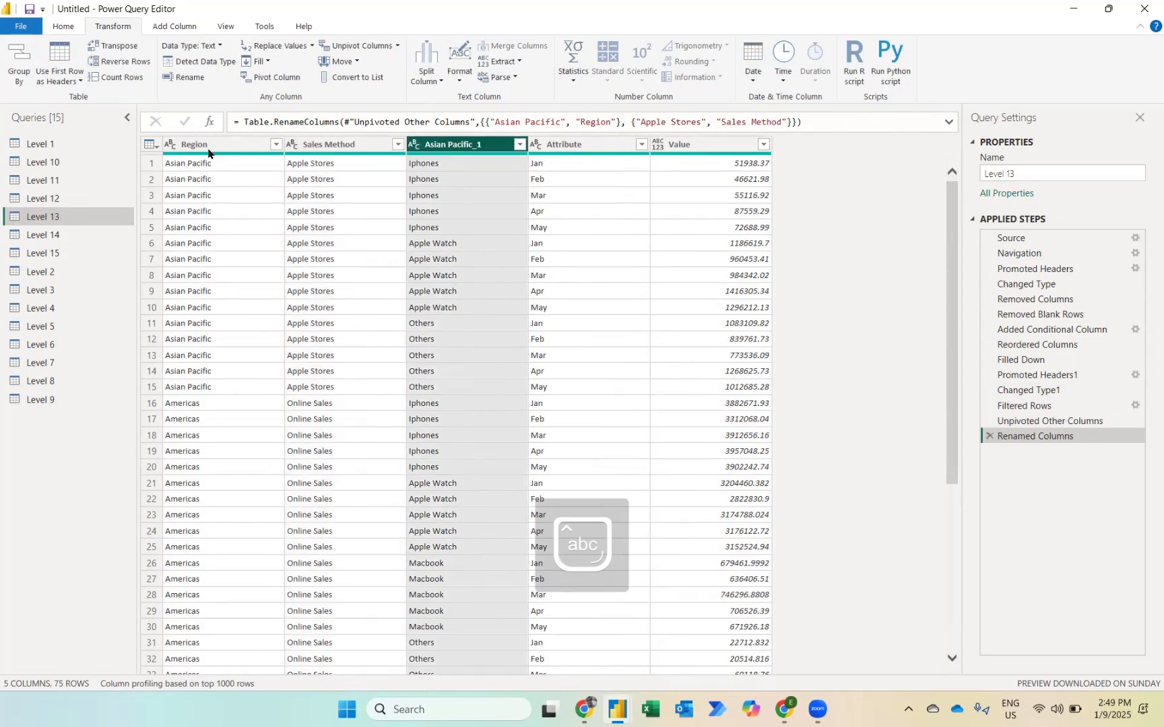
text(Products)
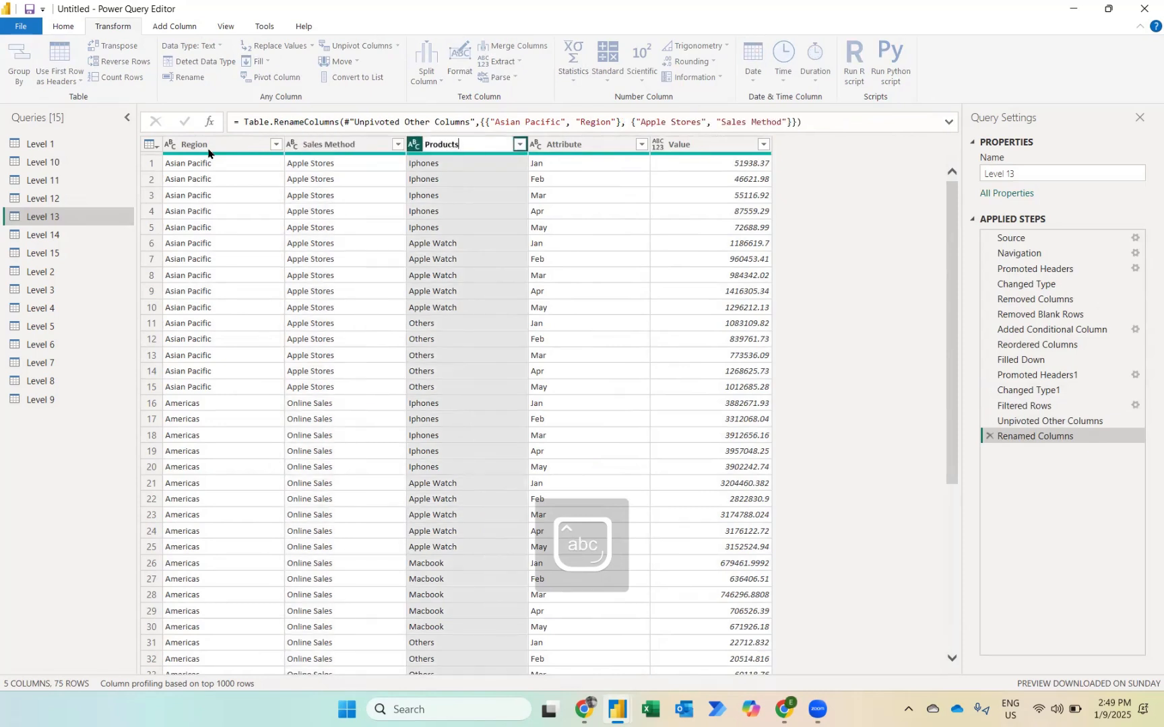
key(Tab)
text(M)
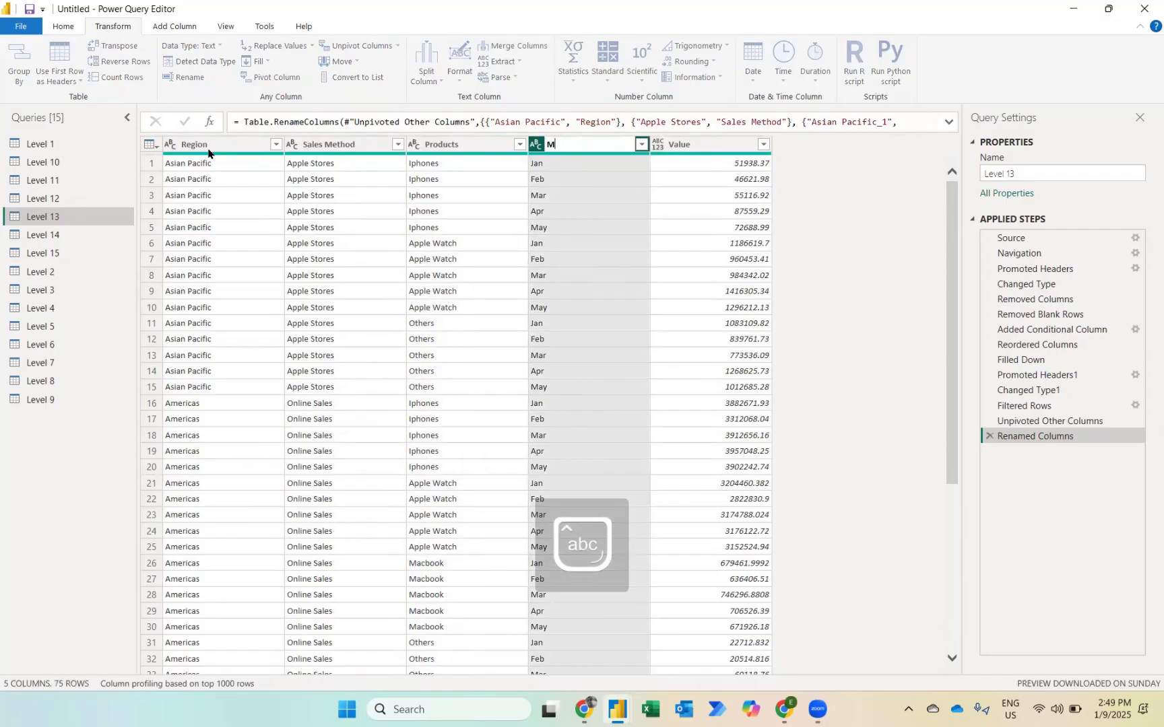
text(onths)
key(Return)
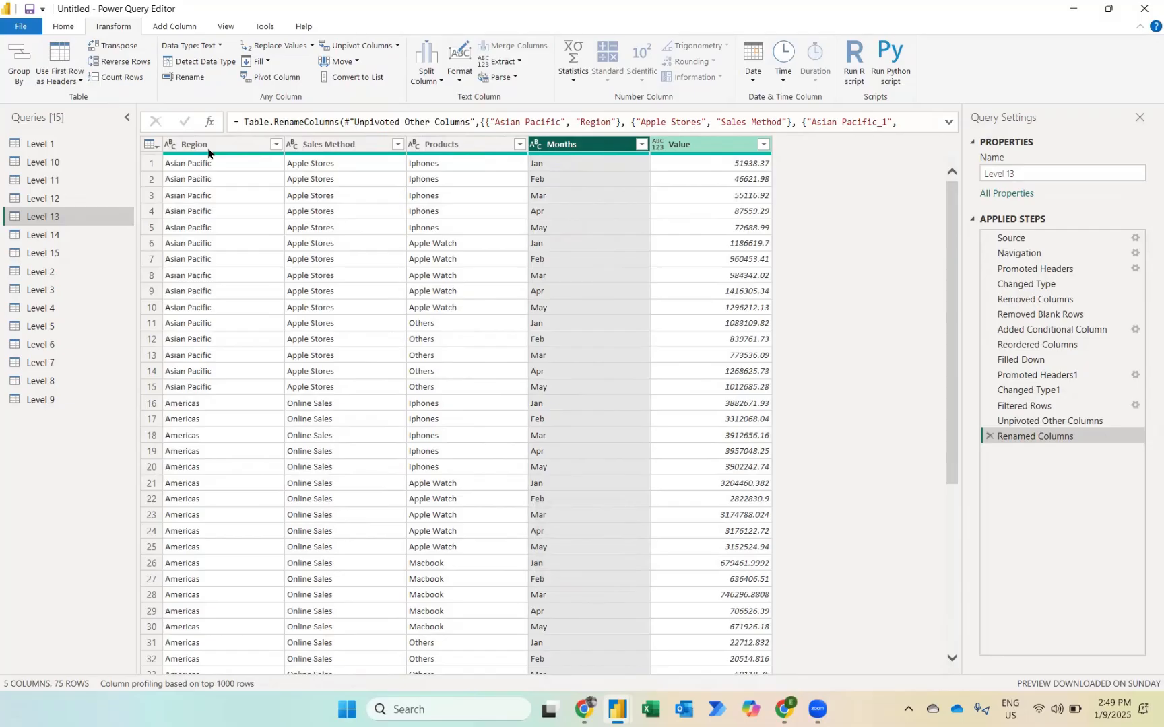
Step: Change the data type of the Value column to Whole Number
key(Right)
click(657, 144)
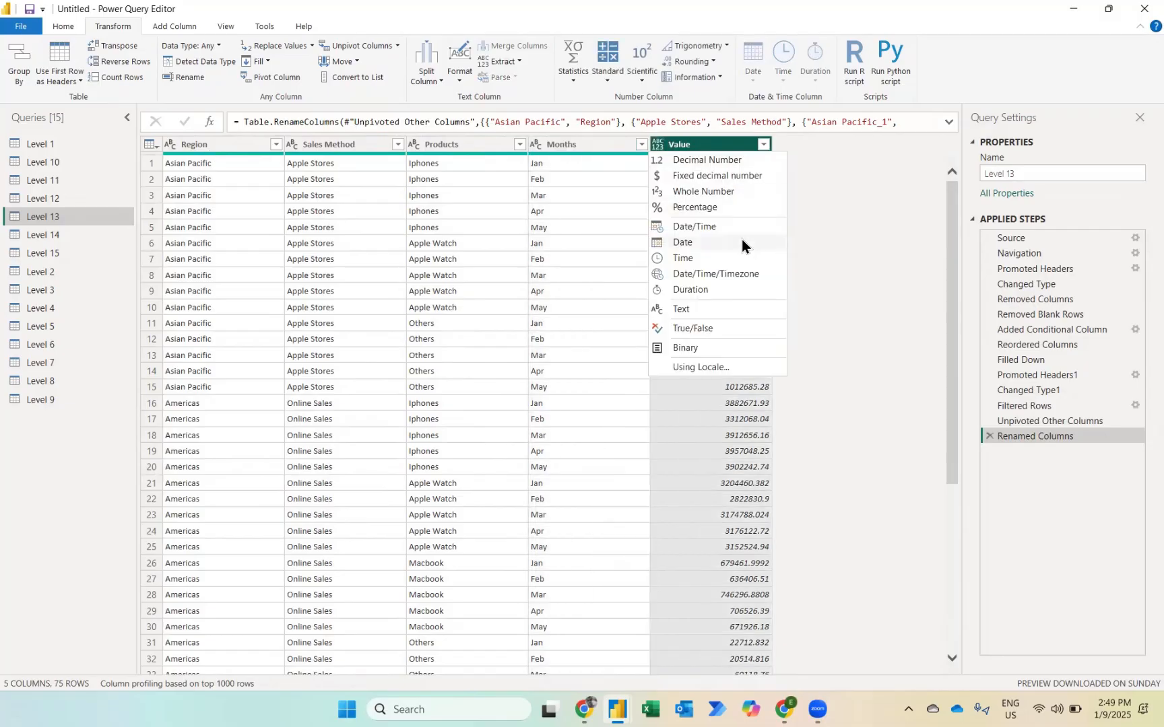
click(721, 191)
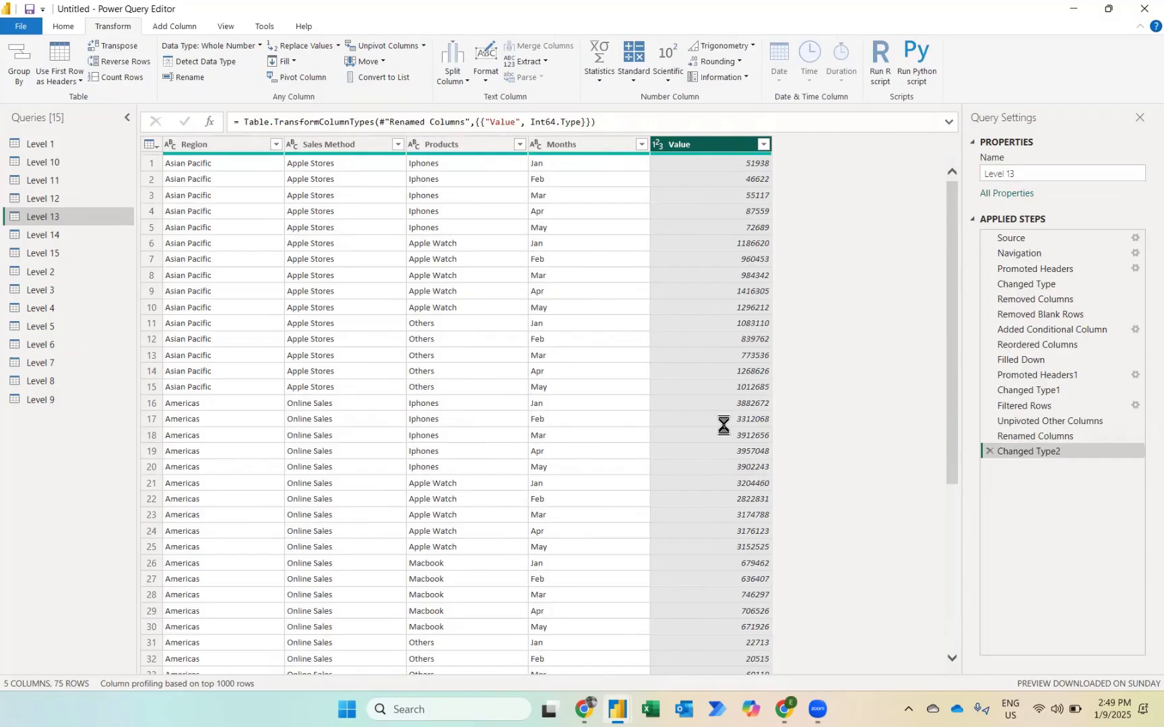
Step: Open the Level 14 query, dismiss its preview notice and remove the blank rows from the table
click(48, 234)
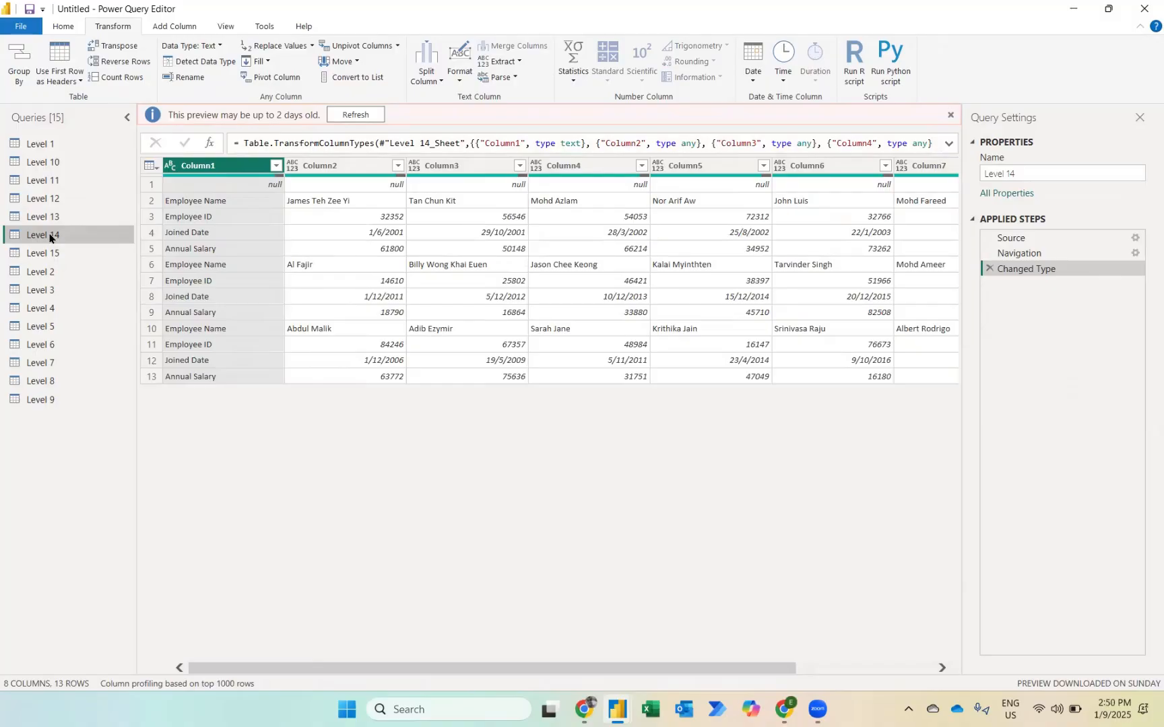
click(950, 116)
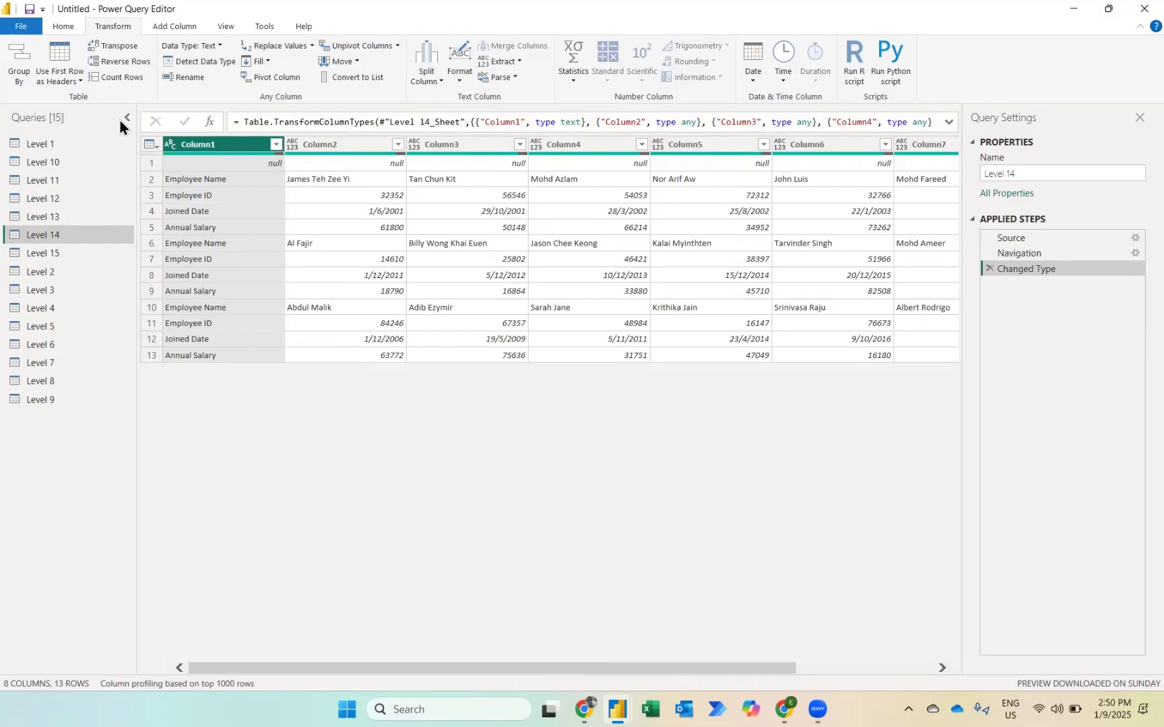
click(64, 25)
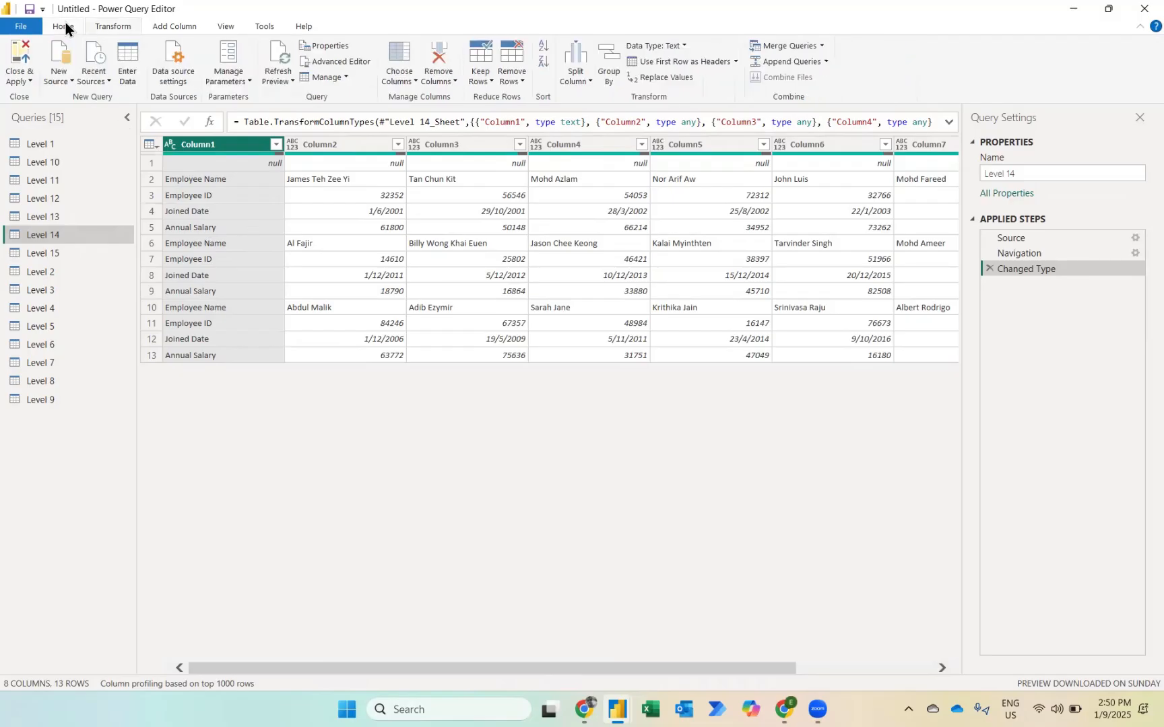
click(512, 74)
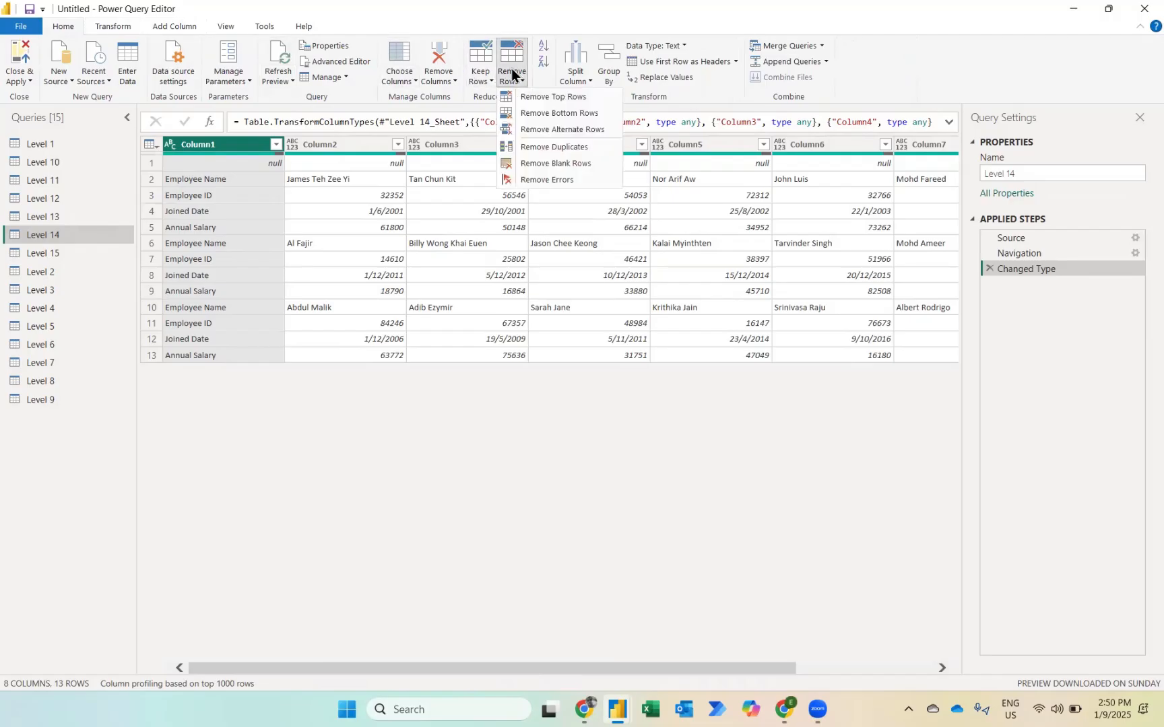
click(550, 162)
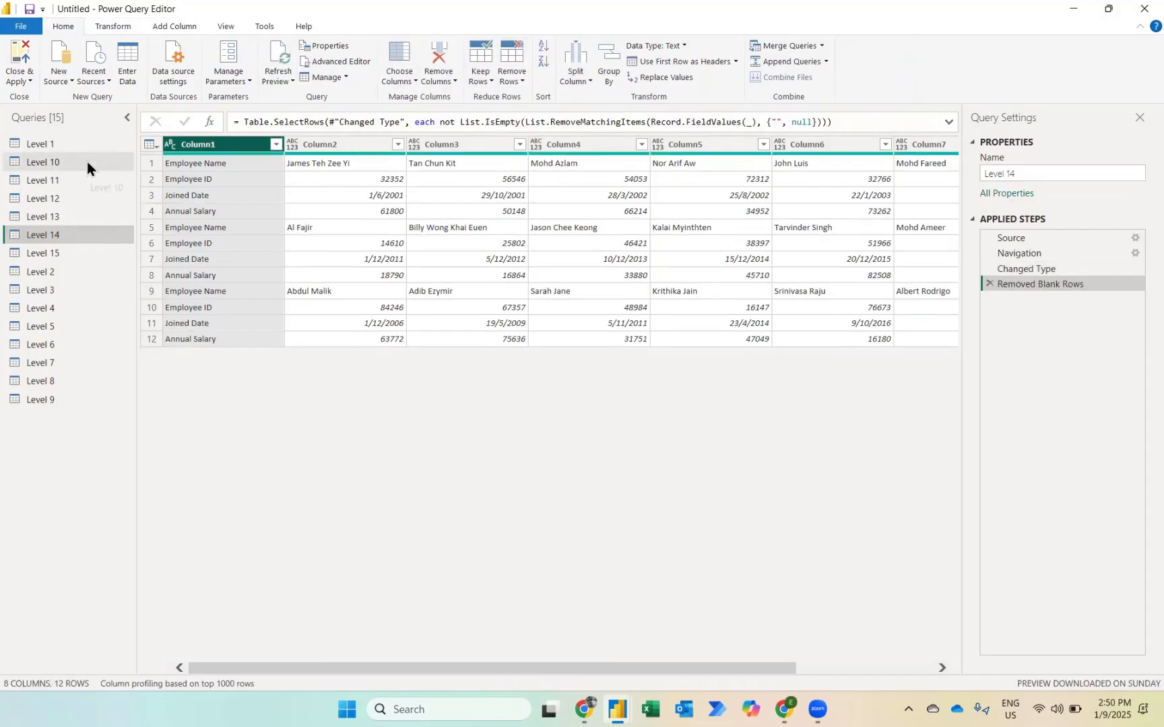
Step: Transpose the Level 14 table and promote its first row to column headers
click(105, 31)
click(112, 46)
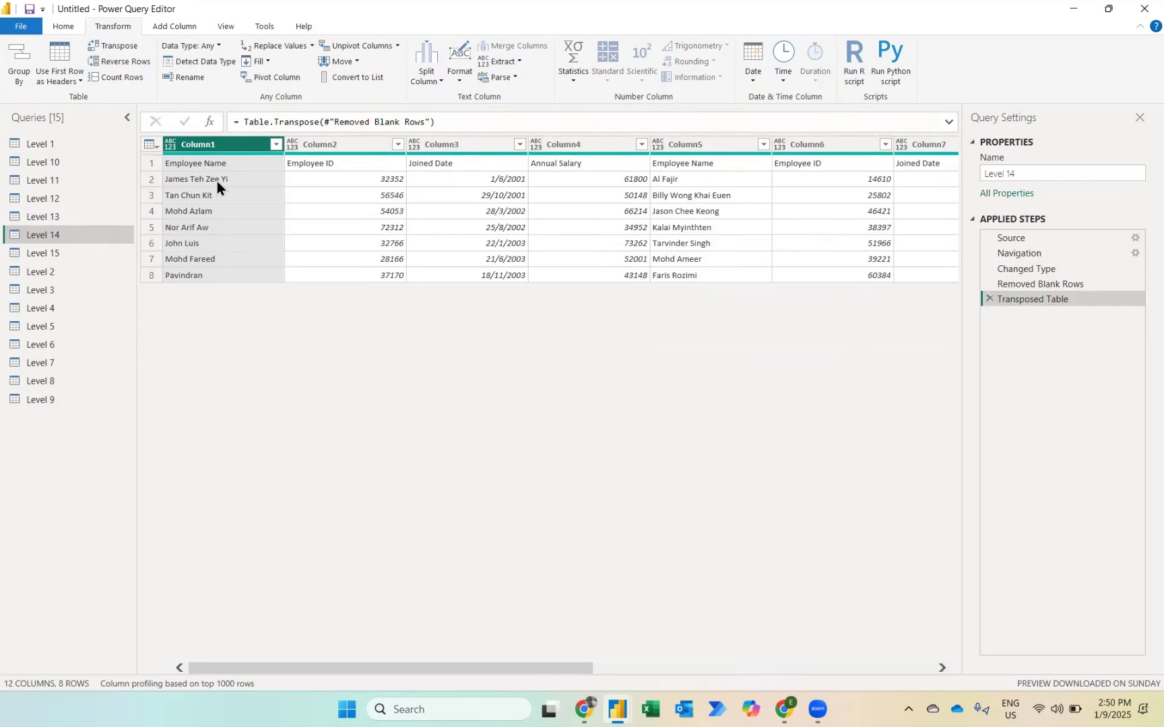
click(56, 49)
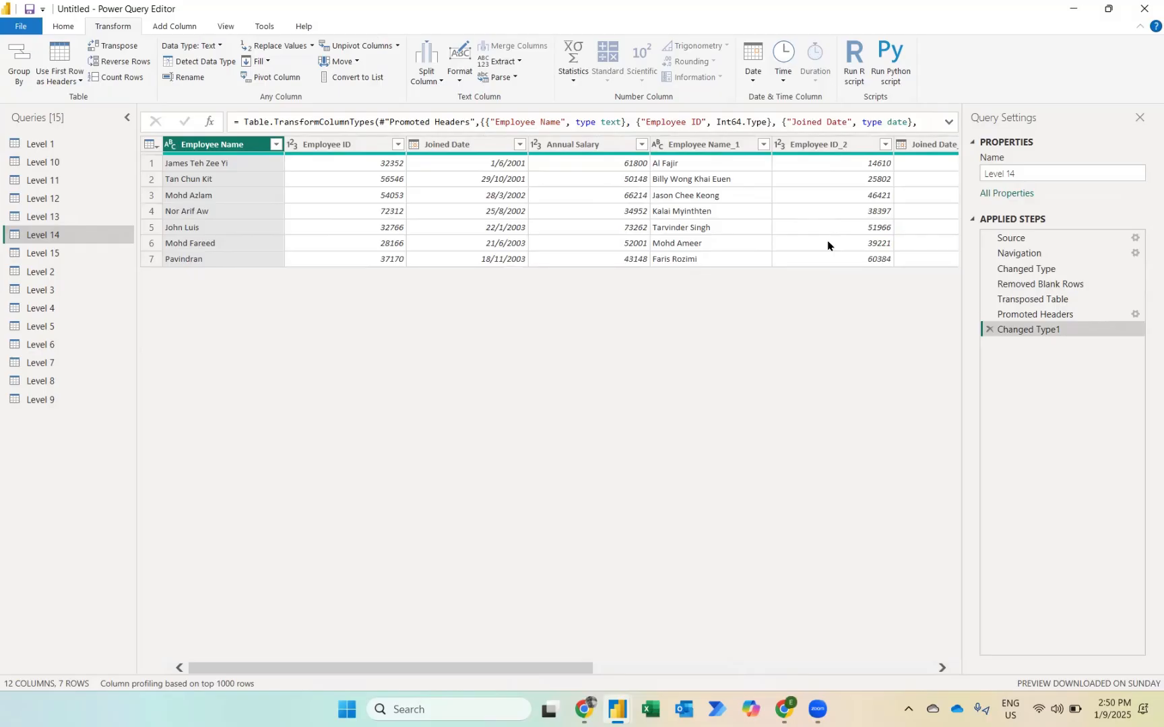
Step: Add an index column starting at 0 and unpivot all the columns other than Index
click(165, 28)
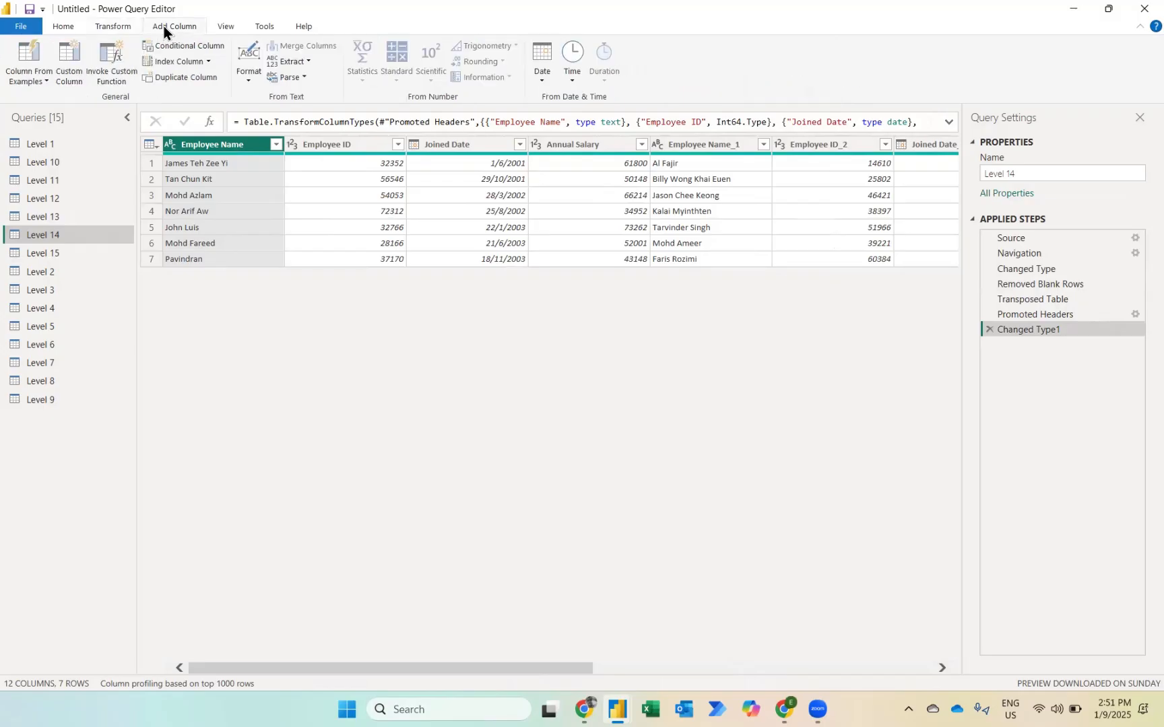
click(166, 63)
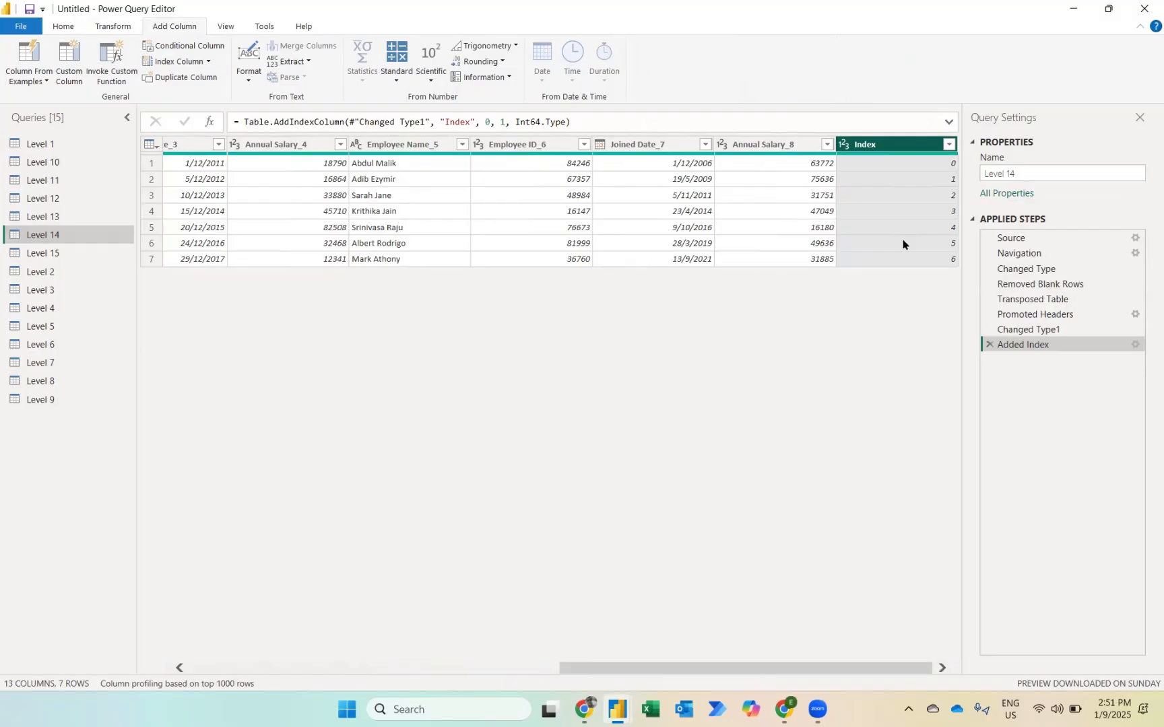
right_click(882, 146)
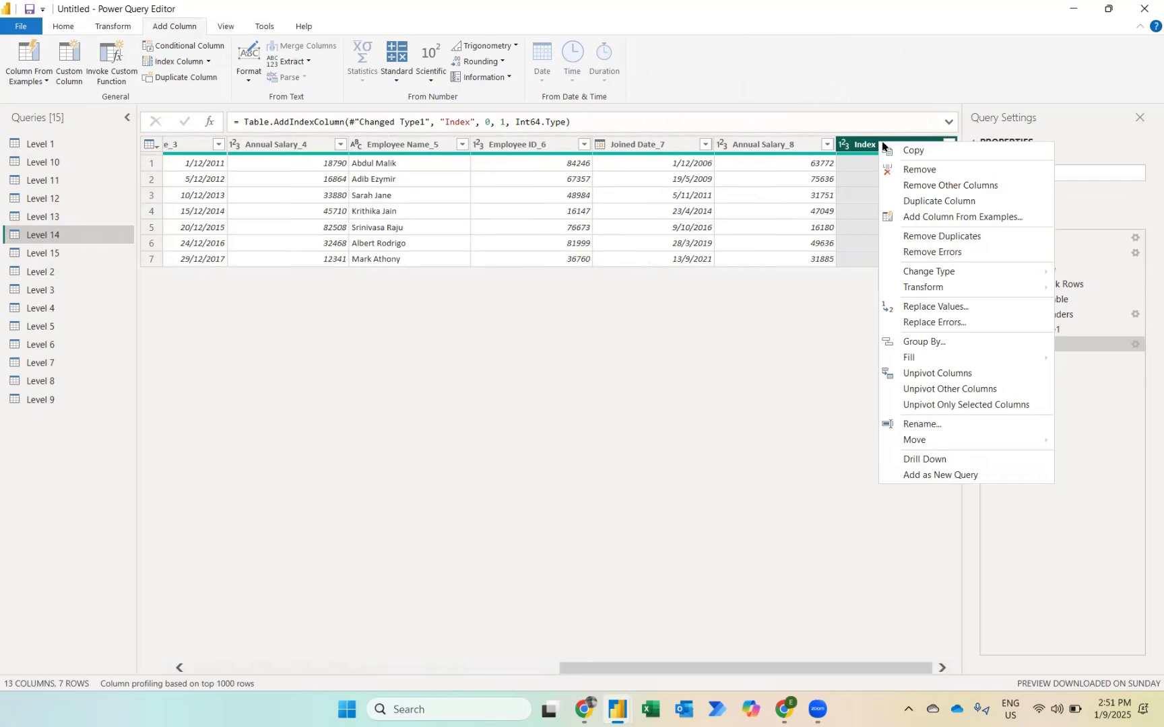
click(934, 390)
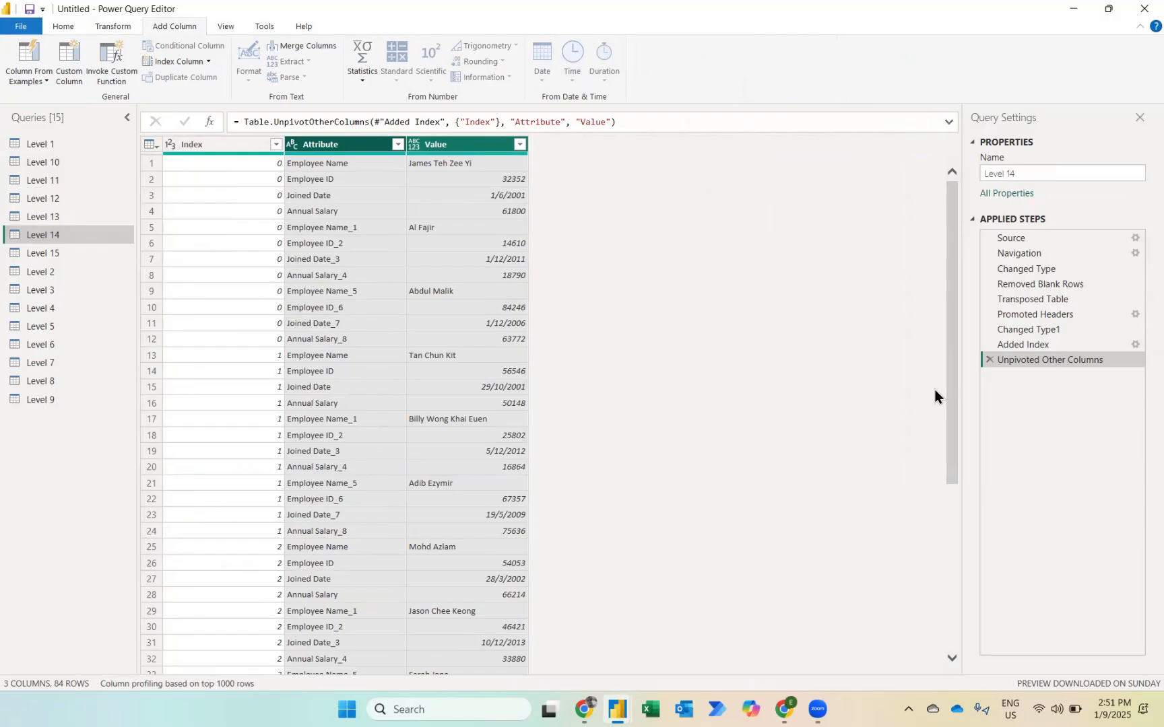
Step: Remove the Index and Attribute columns, leaving only the Value column
click(190, 148)
key(shift+Right)
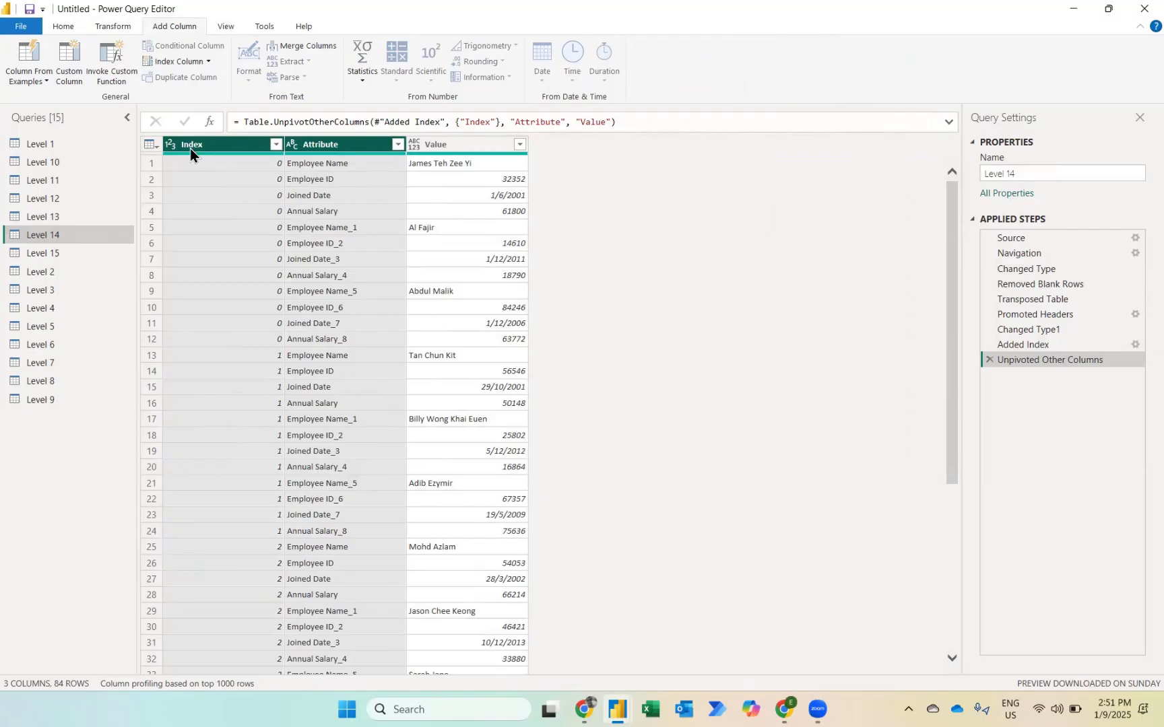
right_click(190, 148)
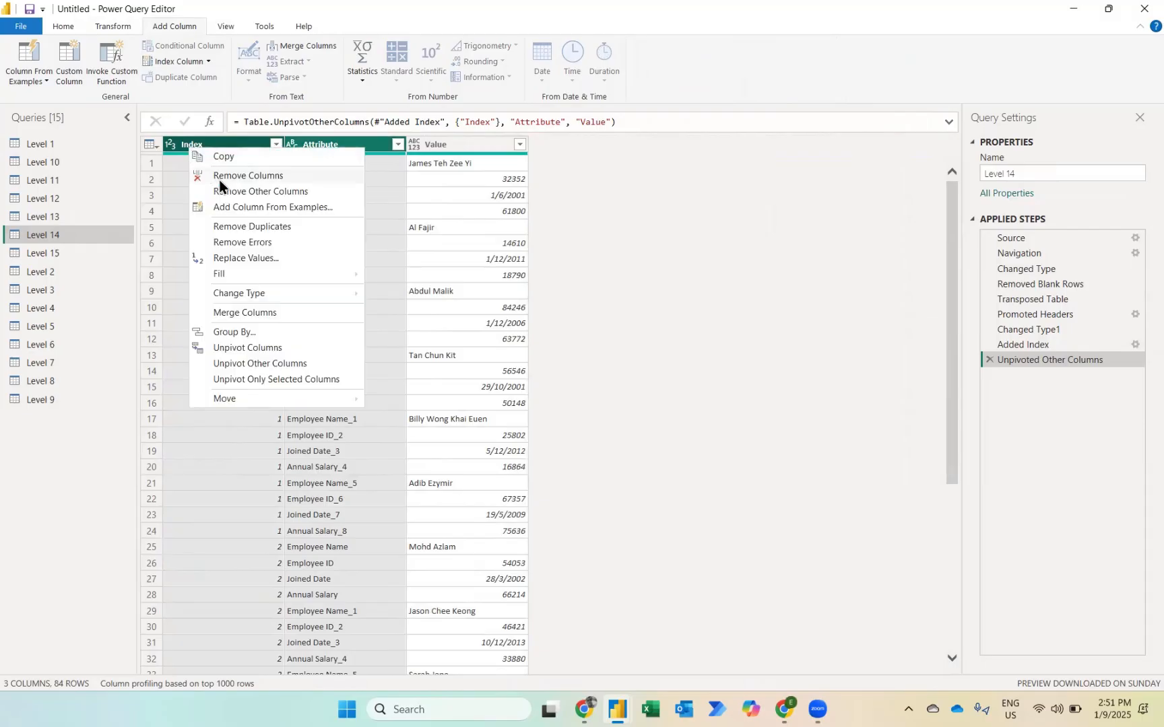
click(247, 176)
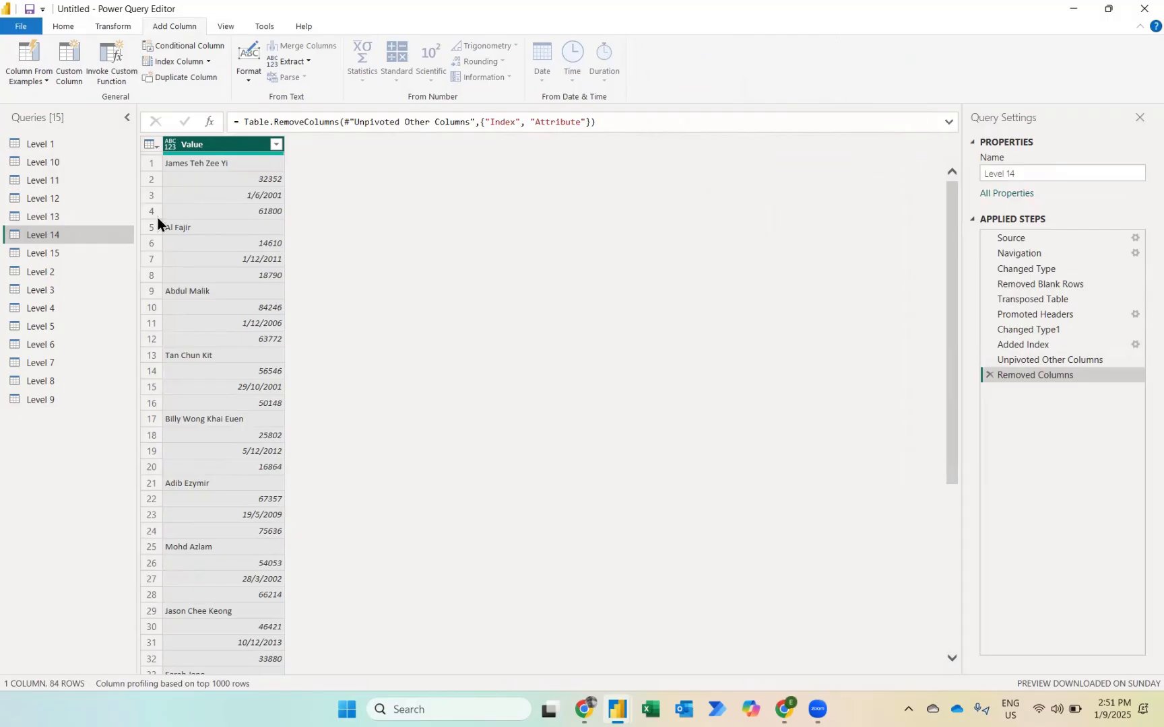
Step: Add an index column starting at 0 and a column that integer-divides the index by 4
click(171, 63)
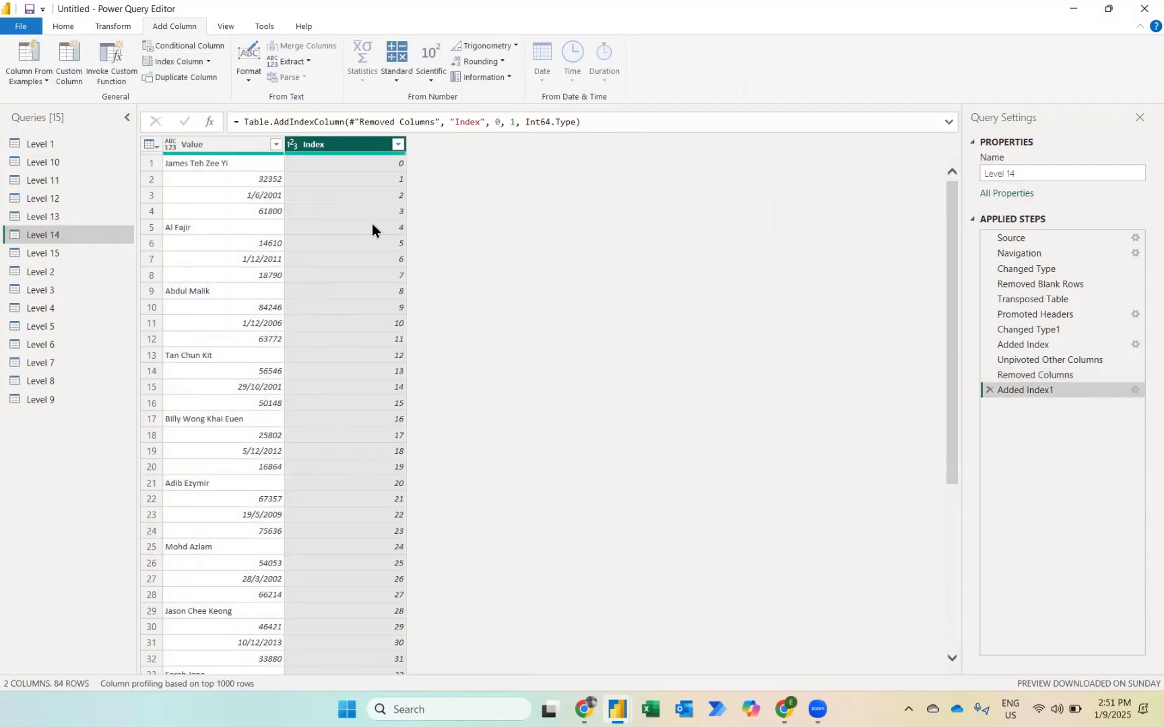
click(391, 70)
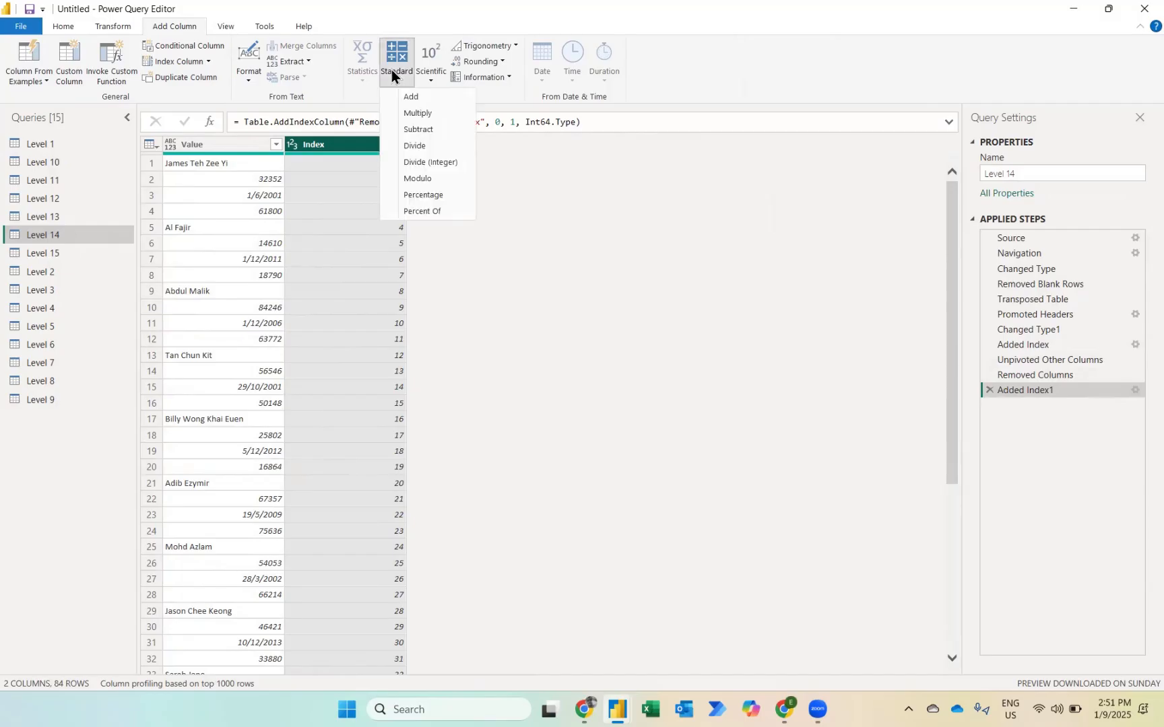
click(446, 164)
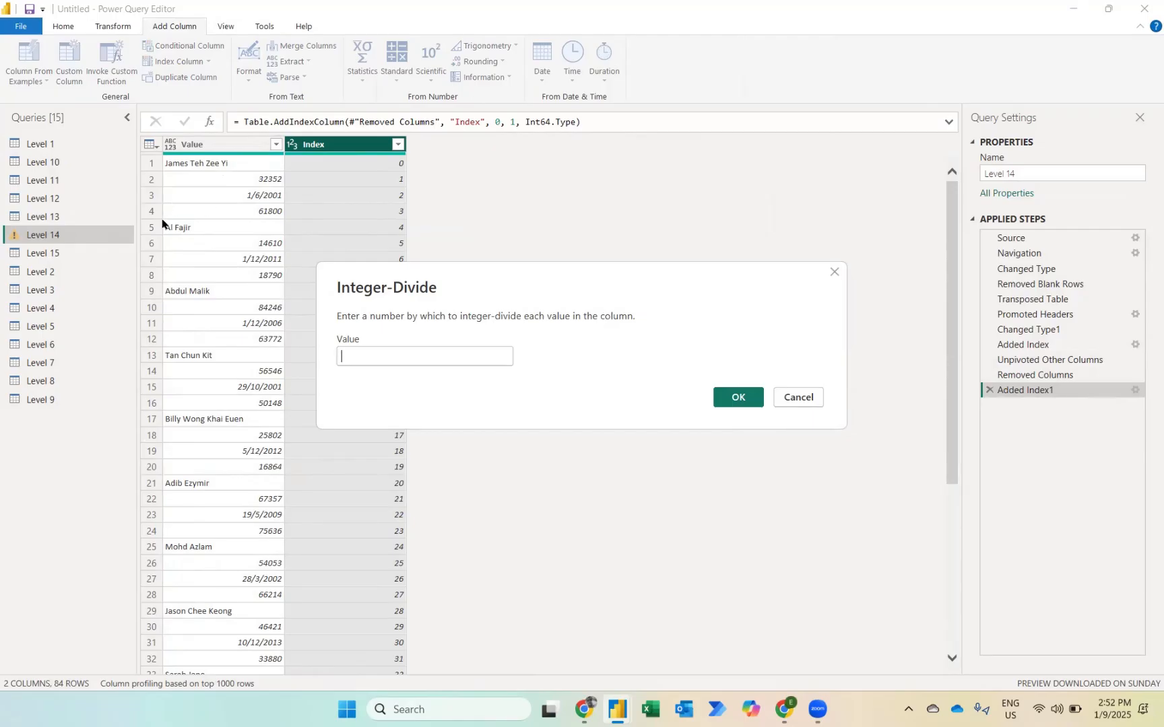
text(4)
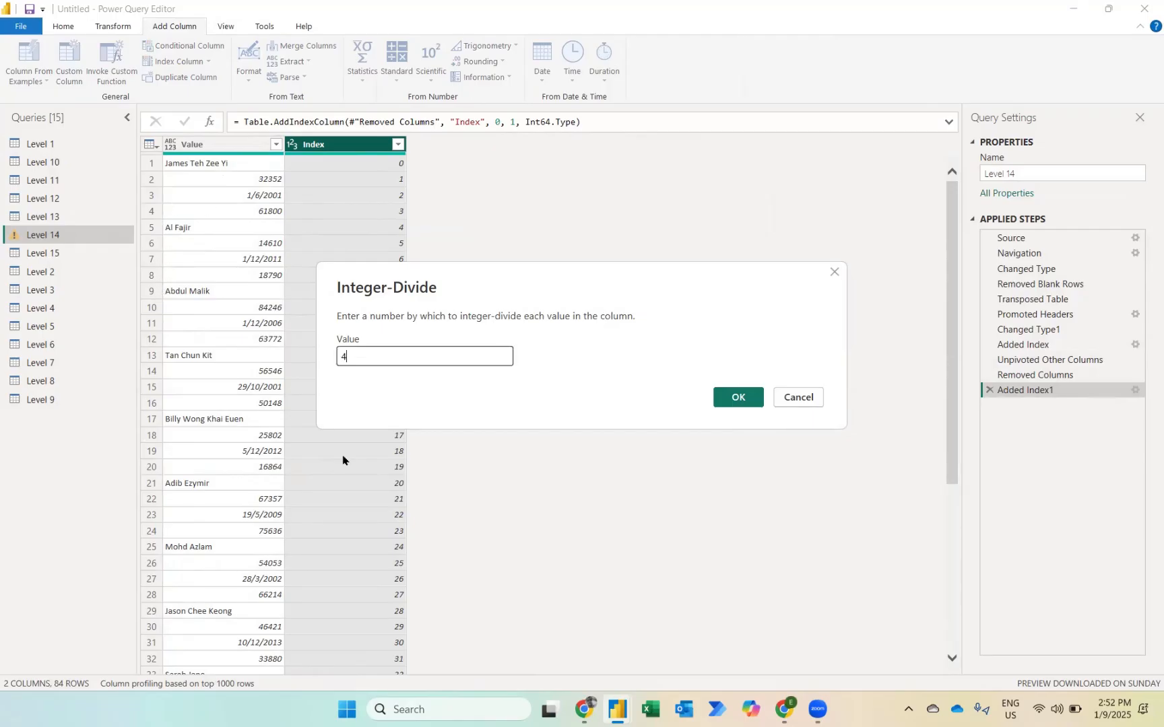
click(737, 402)
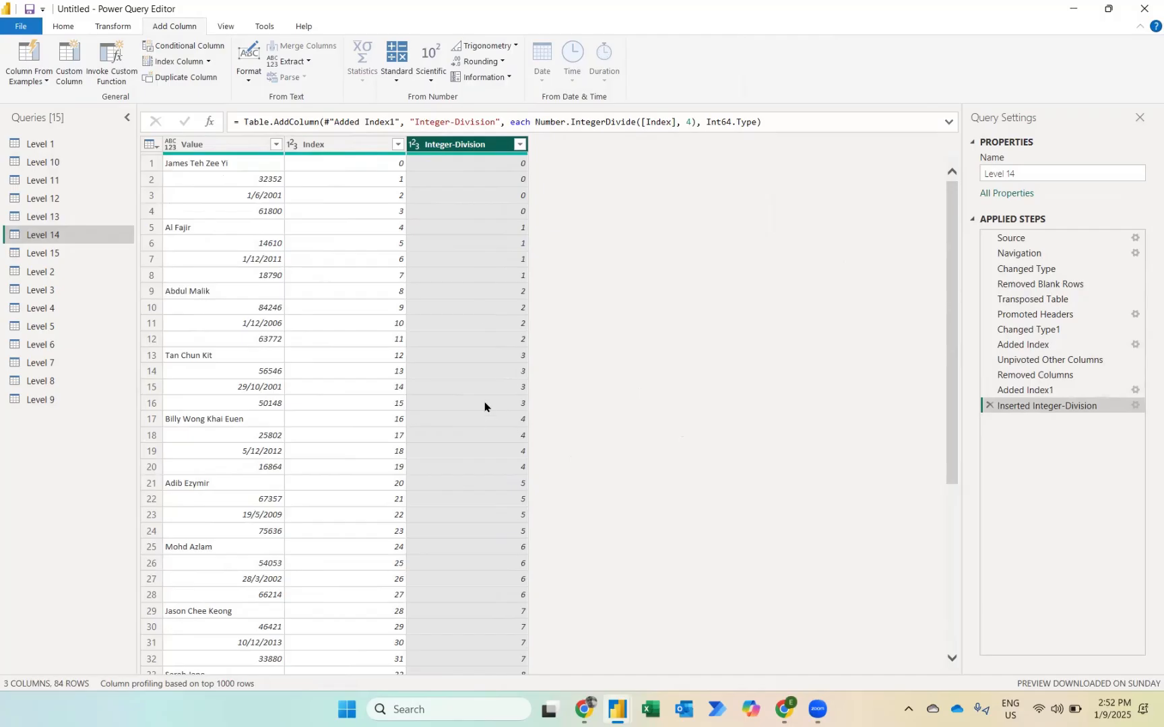
Step: Transform the Index column in place into its modulo 4 remainder
key(Left)
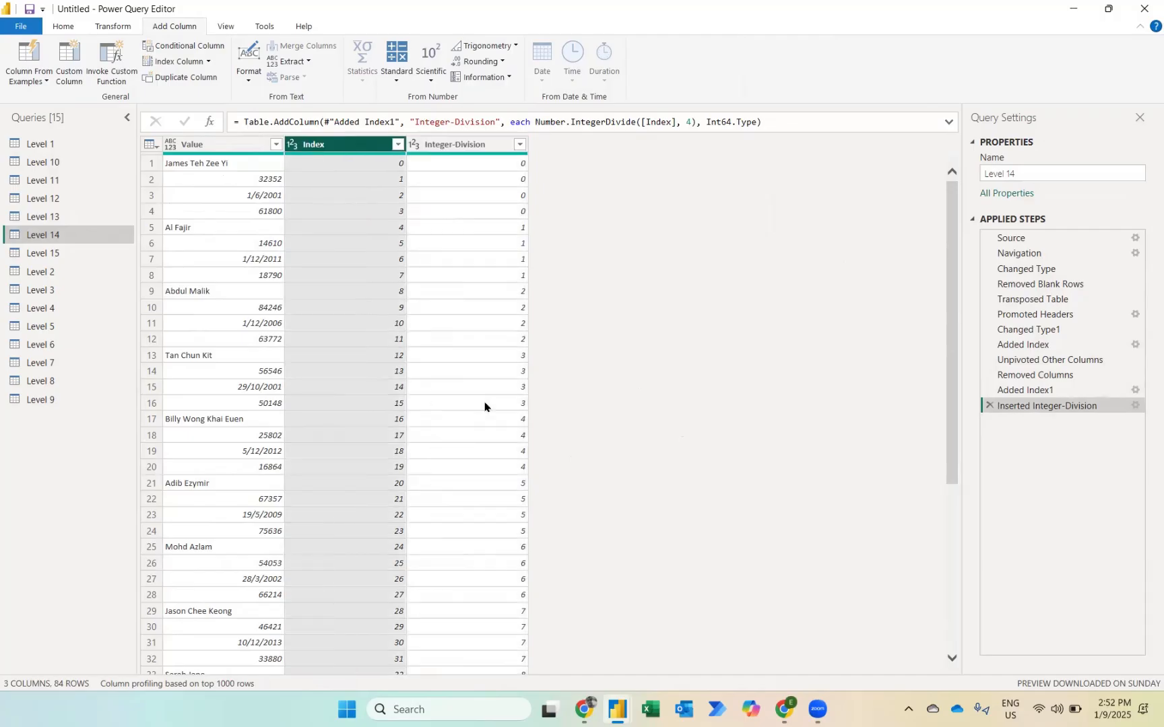
click(113, 27)
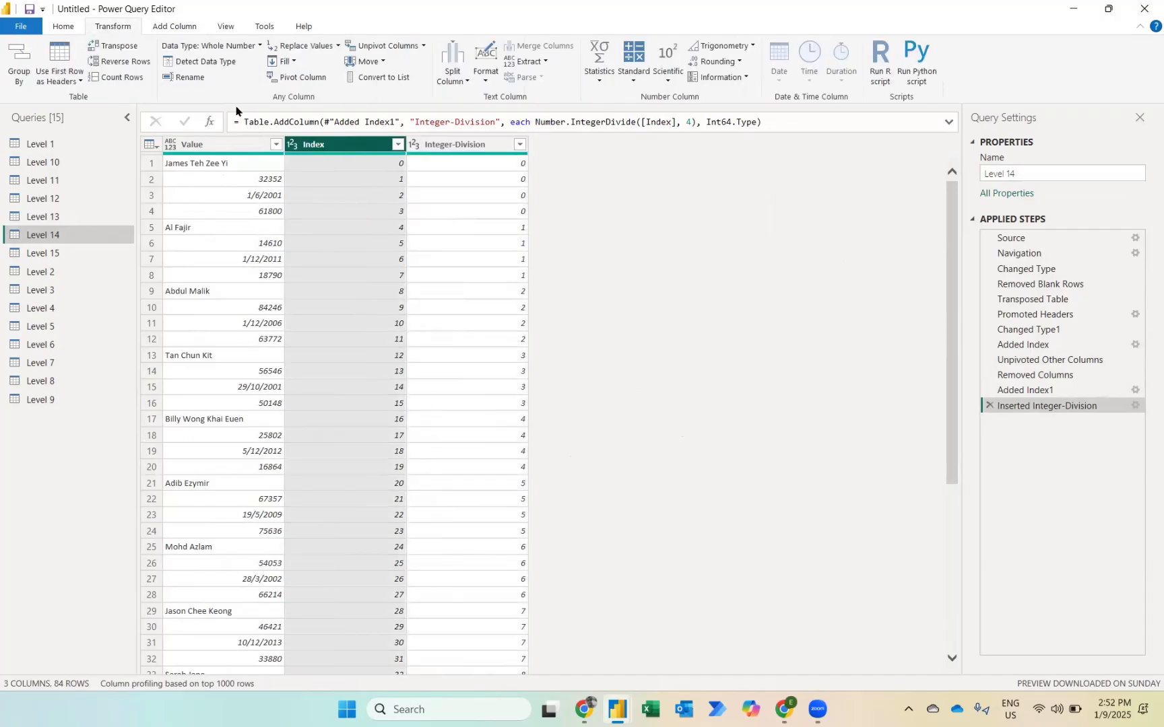
click(636, 85)
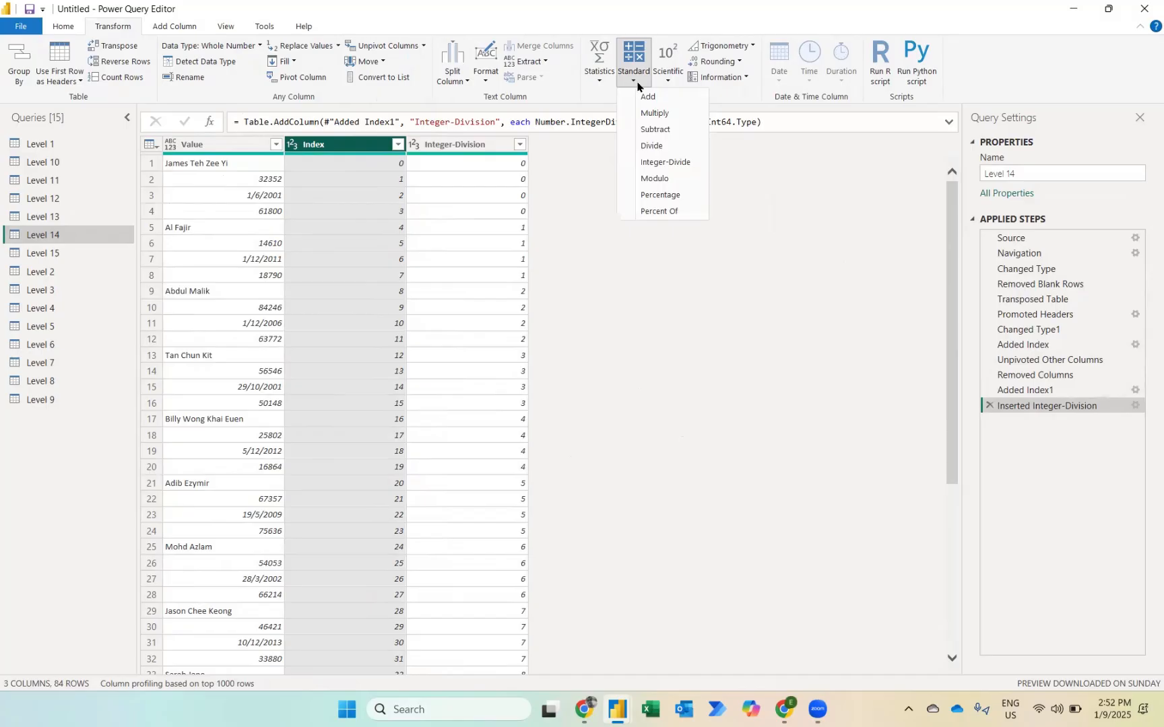
click(667, 180)
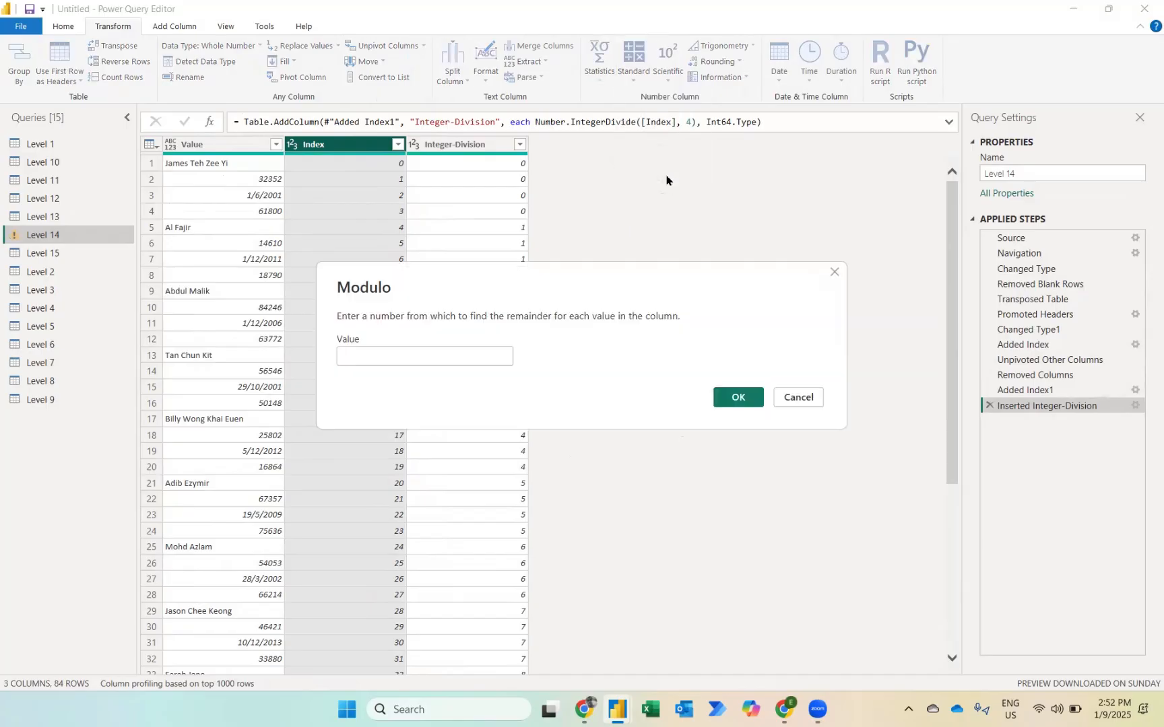
text(4)
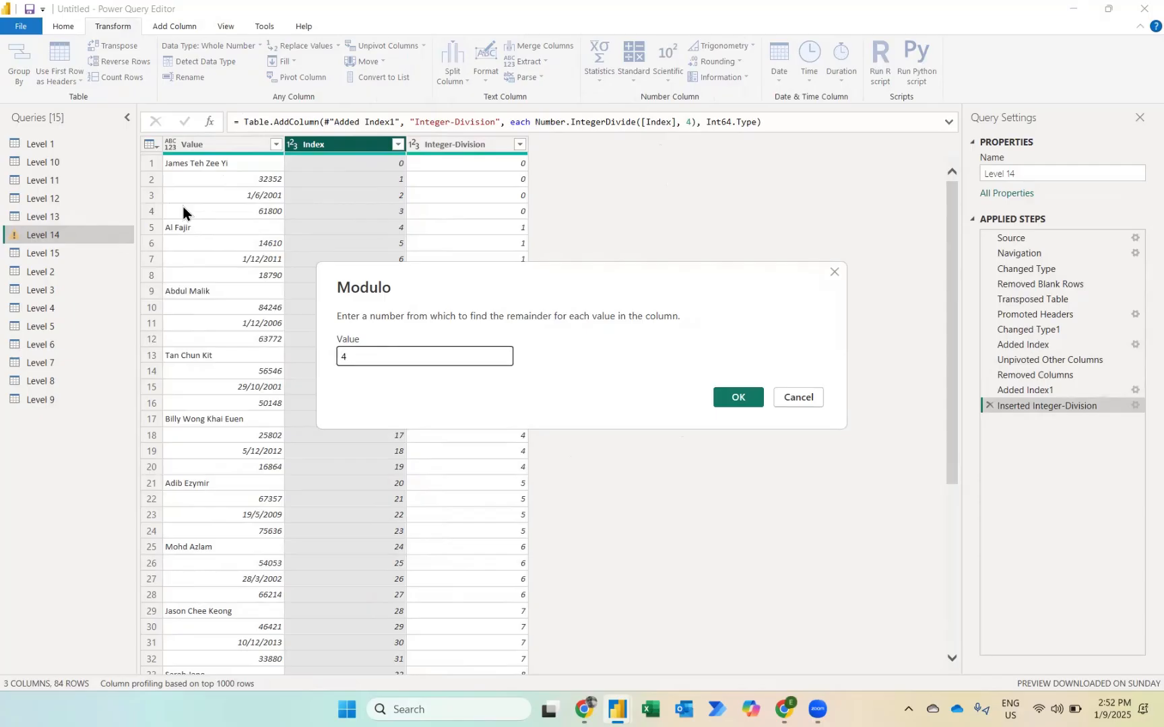
click(735, 398)
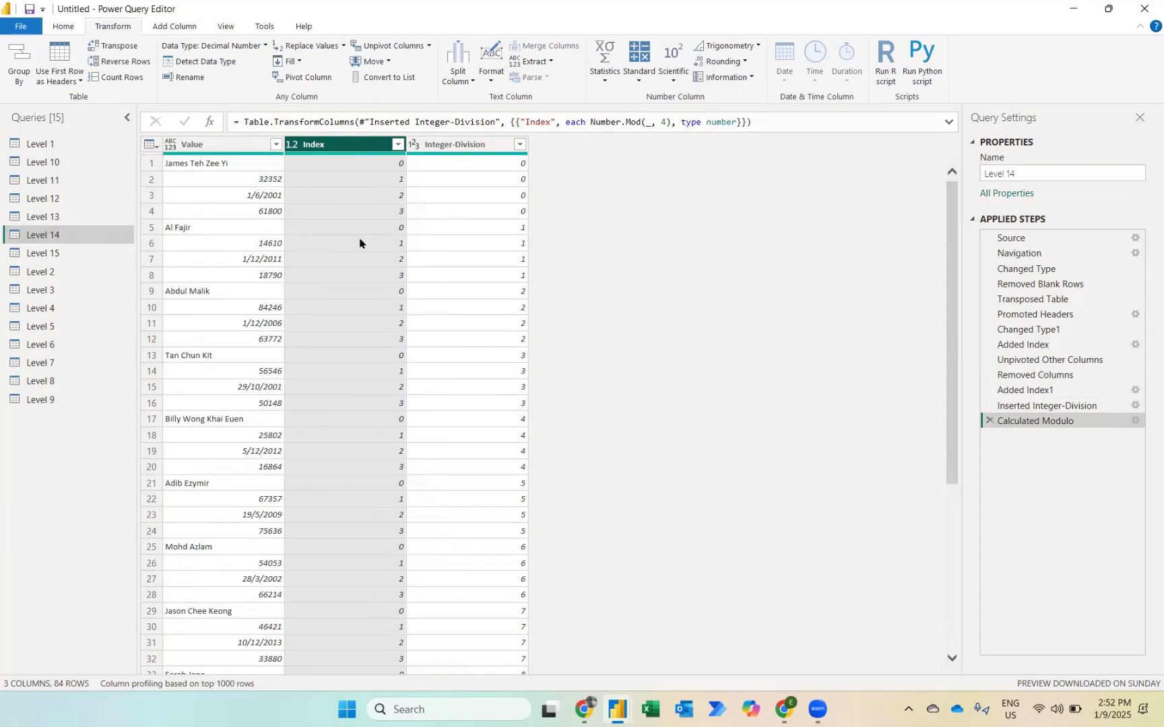
Step: Pivot the Index column using Value as the values column with Don't Aggregate, and remove the Integer-Division column
click(299, 79)
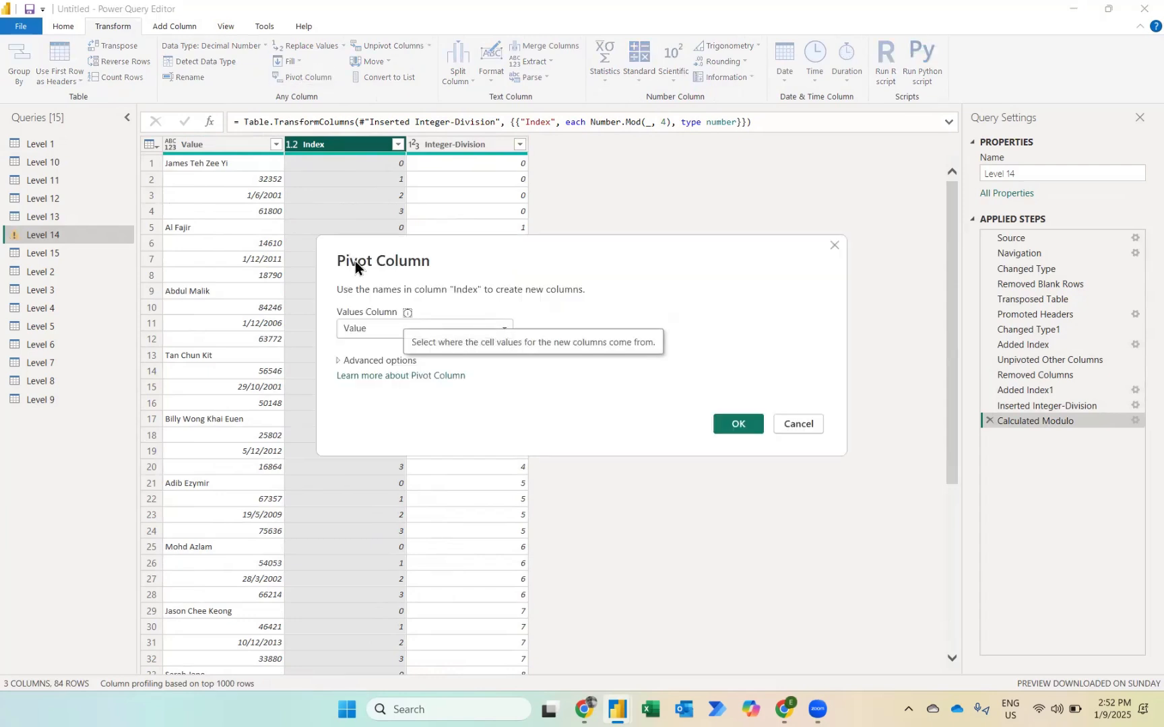
click(346, 361)
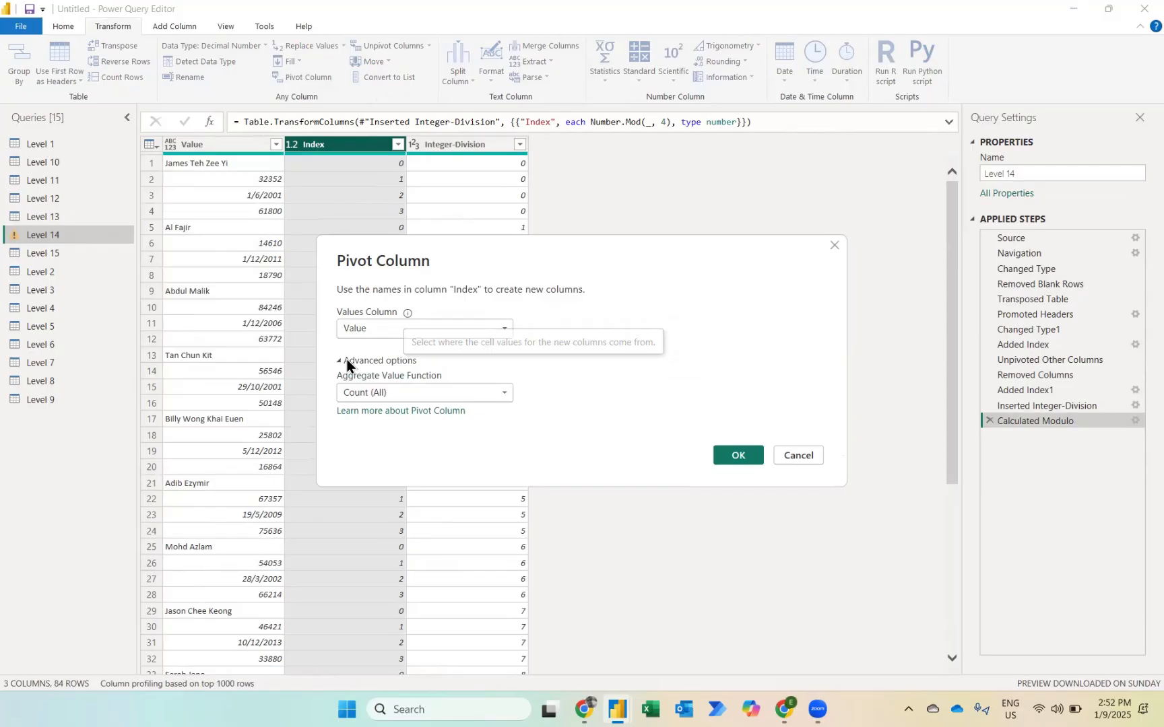
click(398, 394)
click(387, 436)
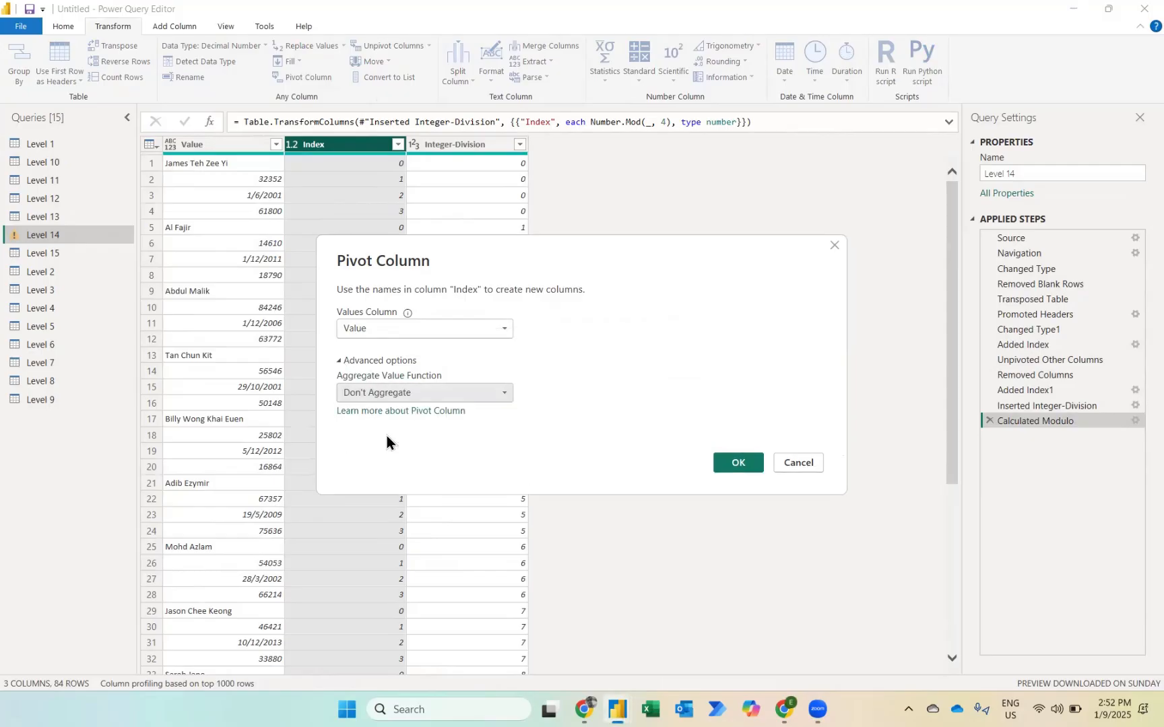
click(735, 467)
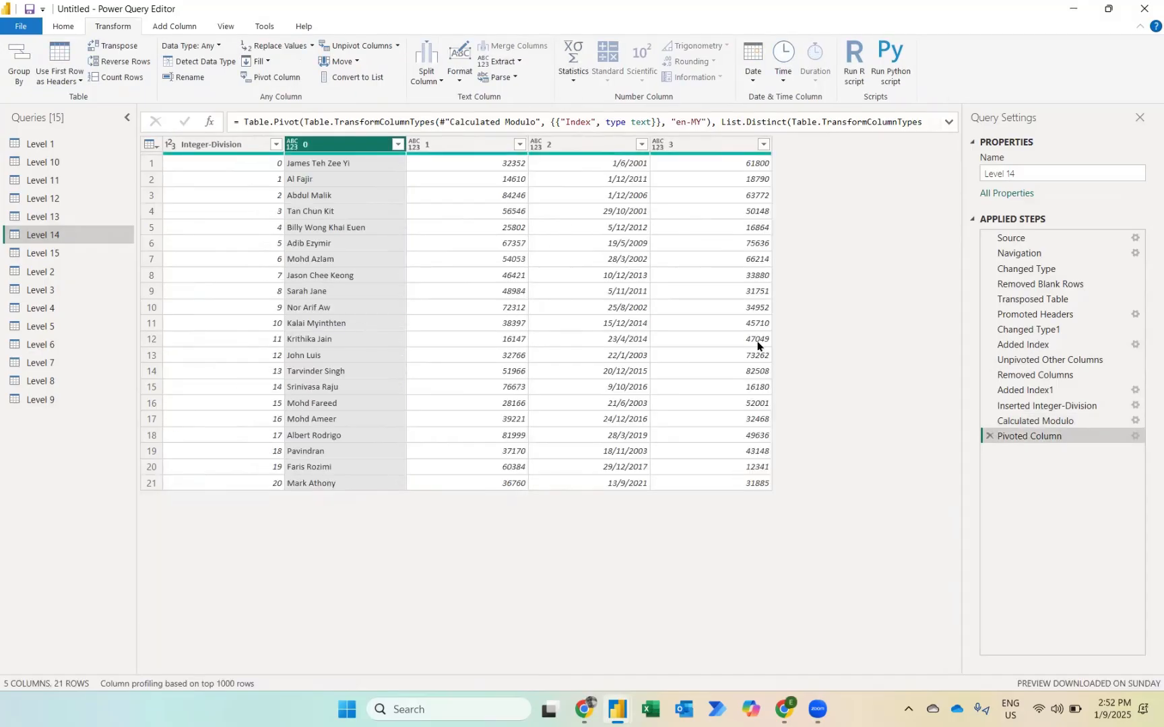
click(225, 142)
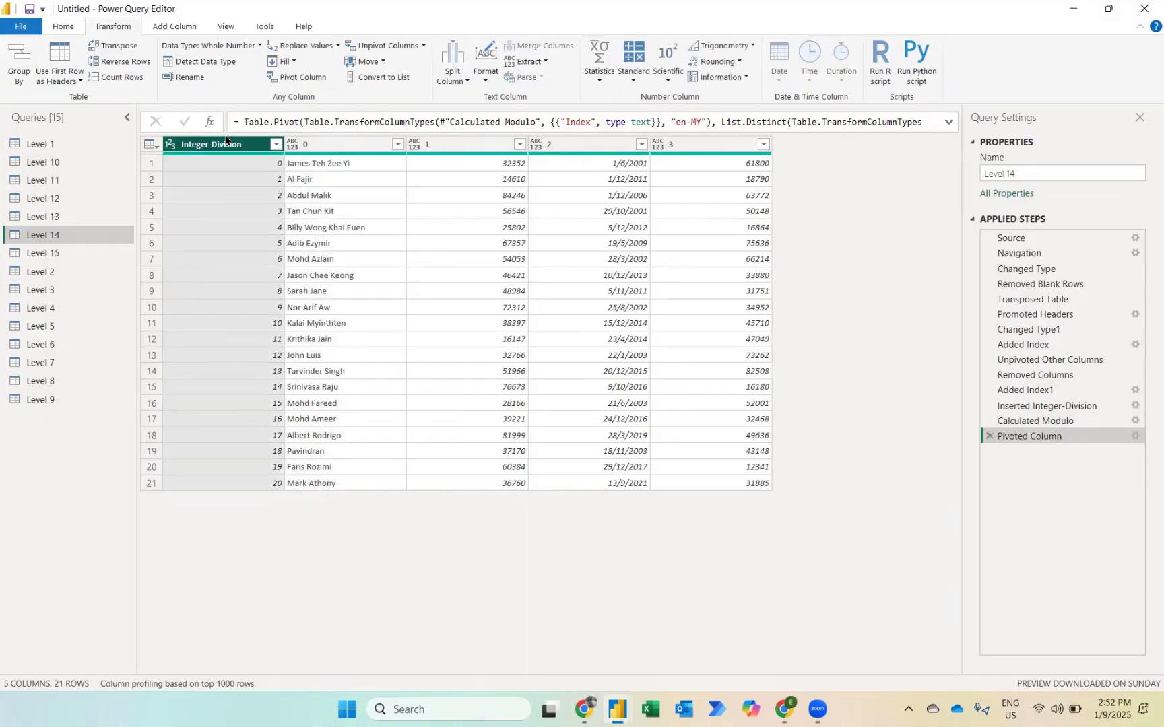
key(Delete)
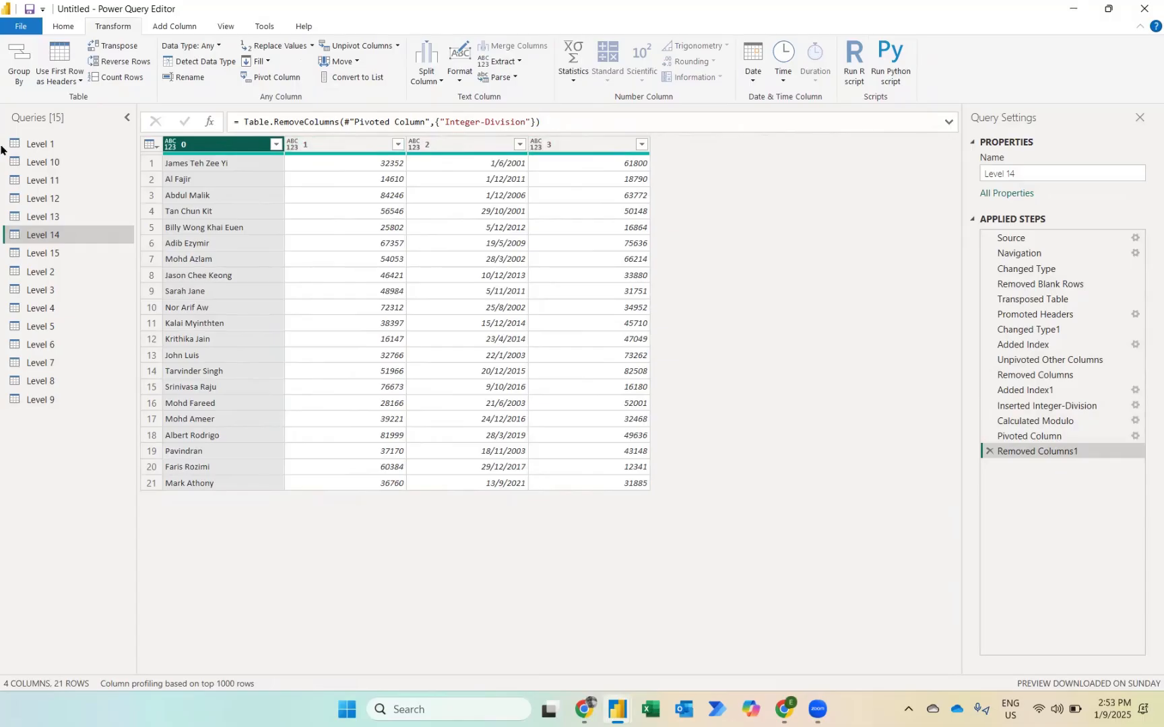
Step: Open the Level 15 query, dismiss its preview notice and remove the blank rows from the table
click(64, 258)
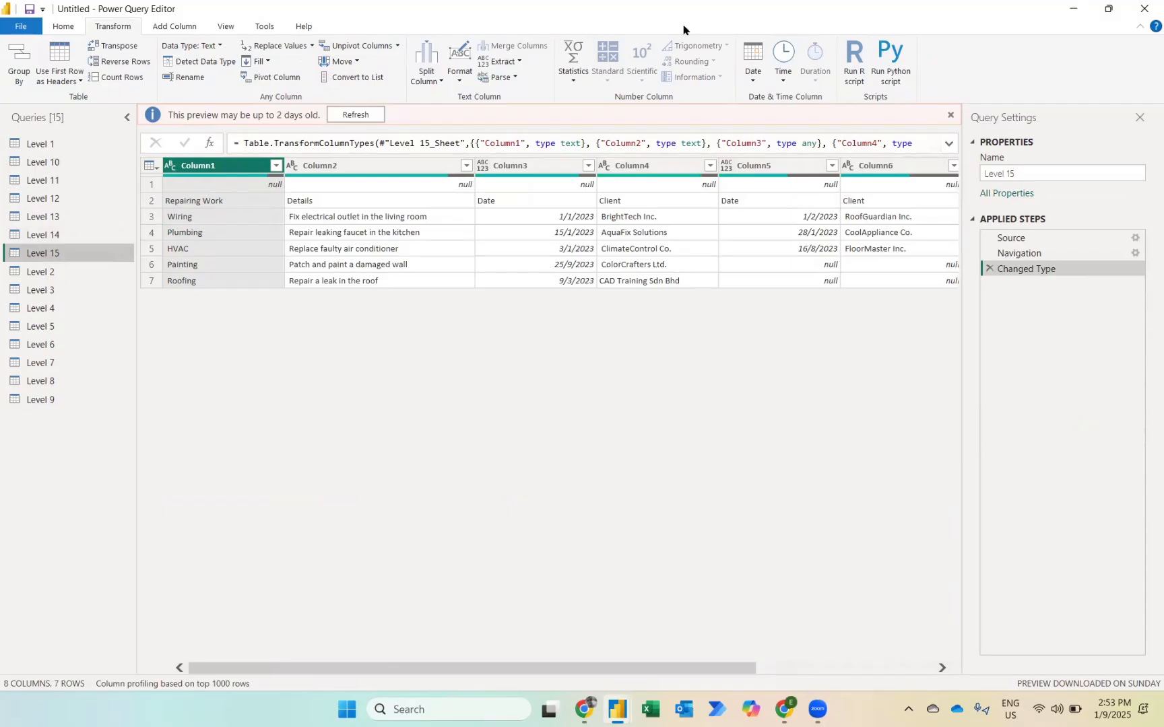
click(951, 115)
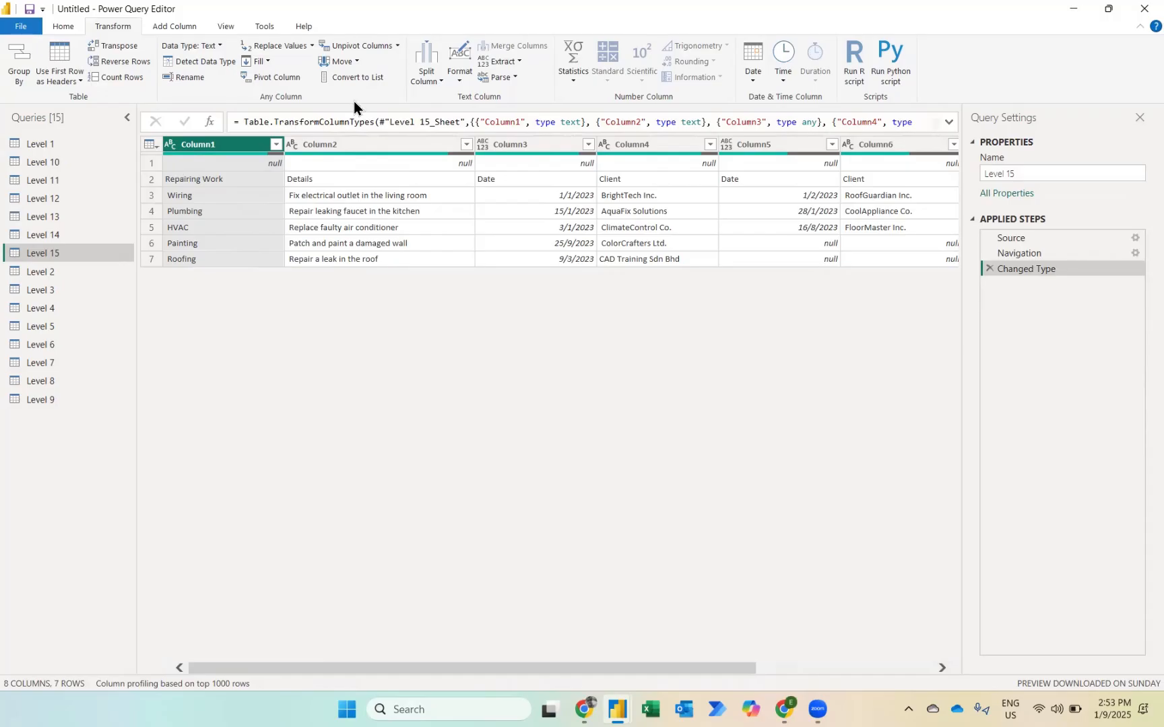
click(70, 32)
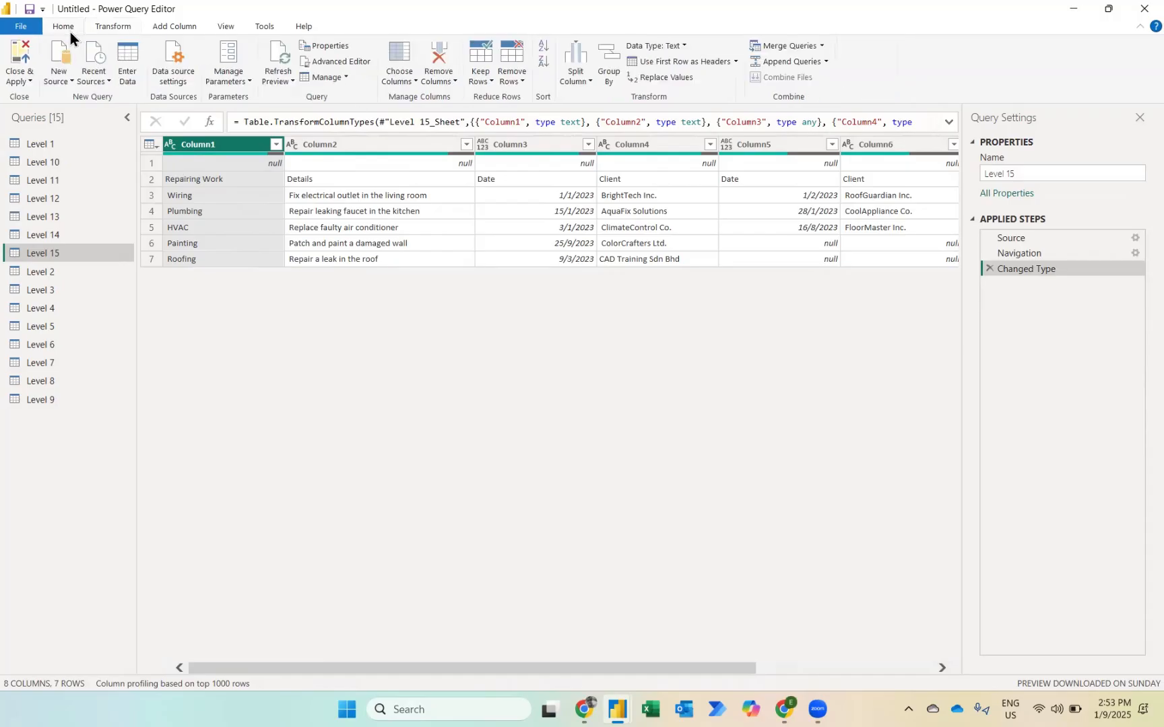
click(510, 74)
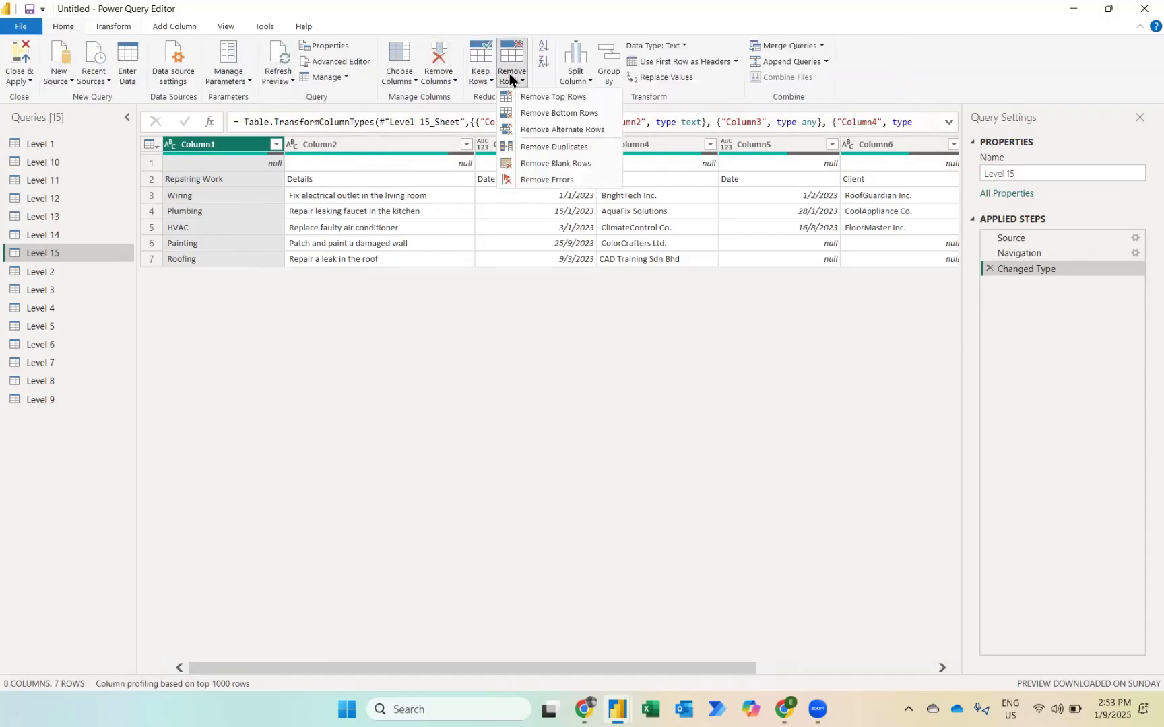
click(551, 163)
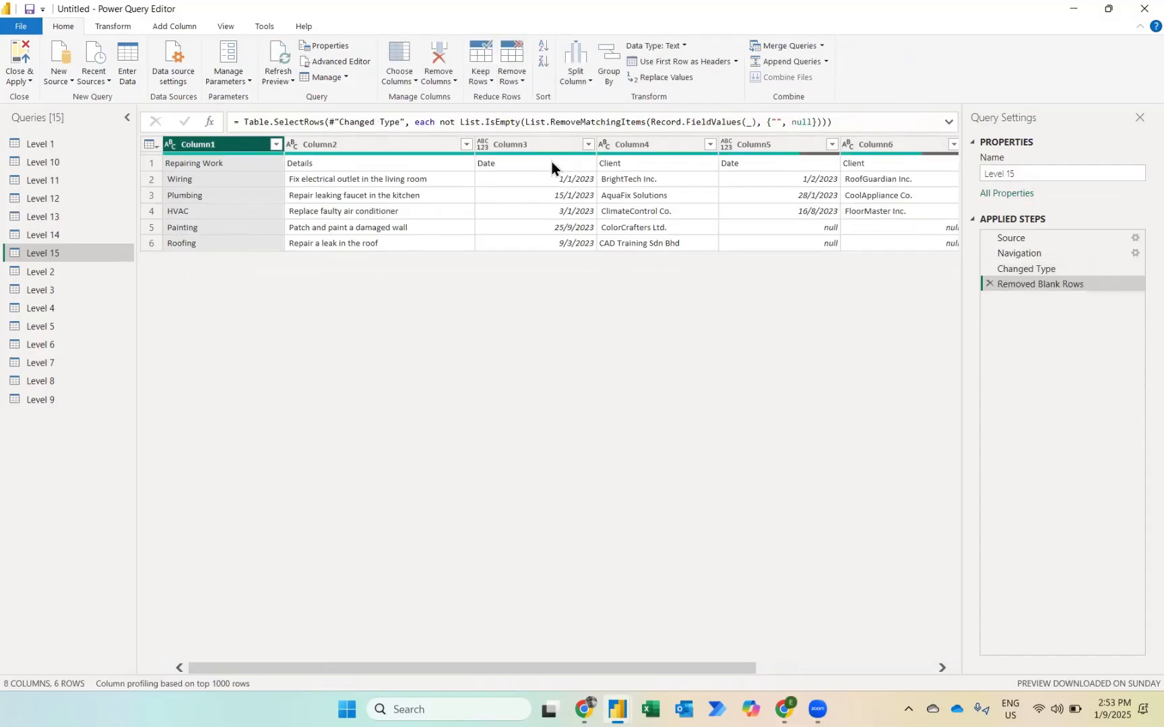
Step: Promote the first row of the Level 15 table to column headers
click(503, 84)
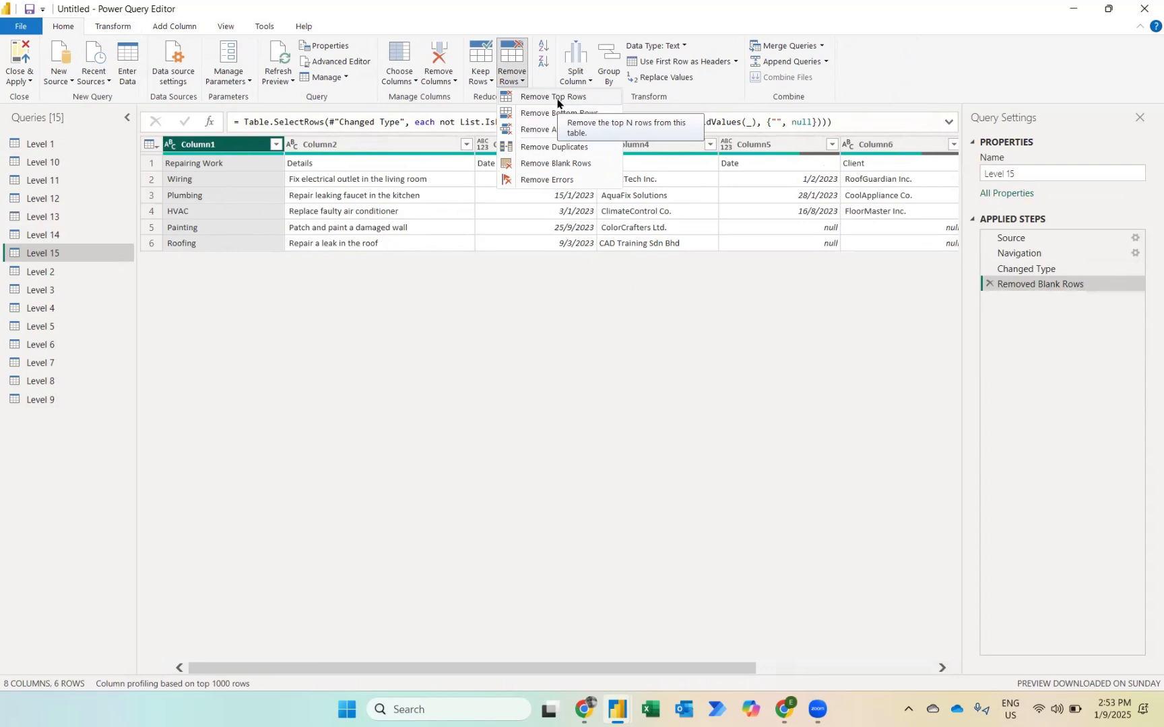
key(Escape)
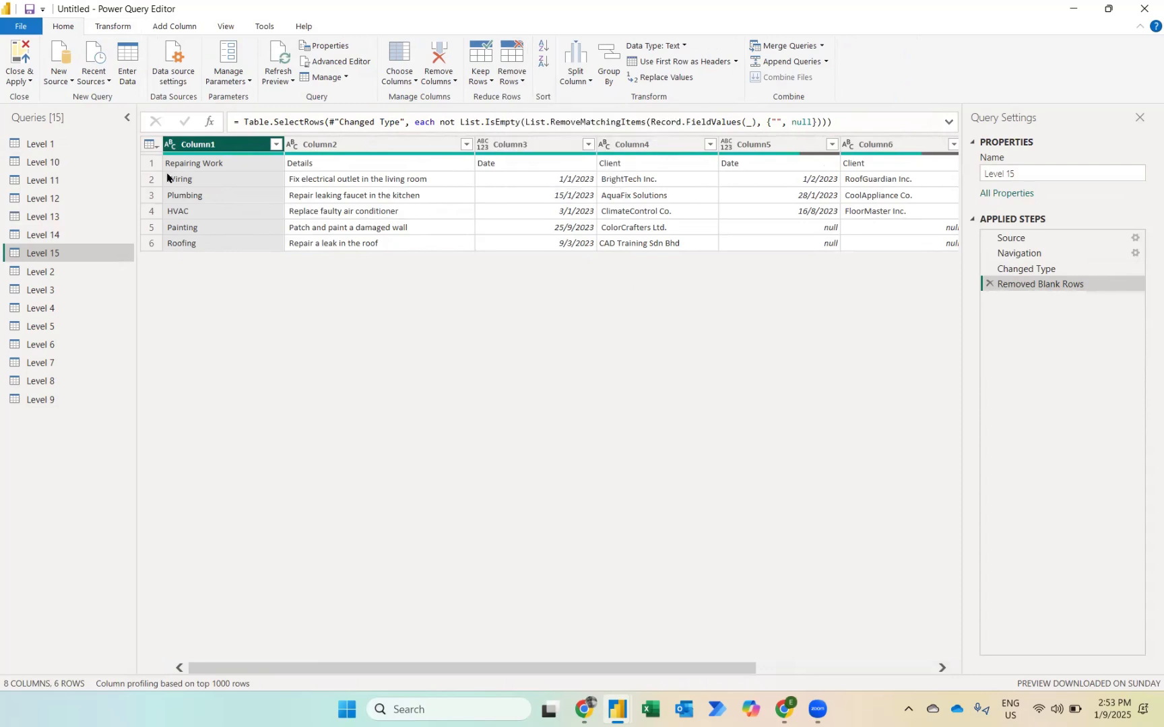
click(686, 63)
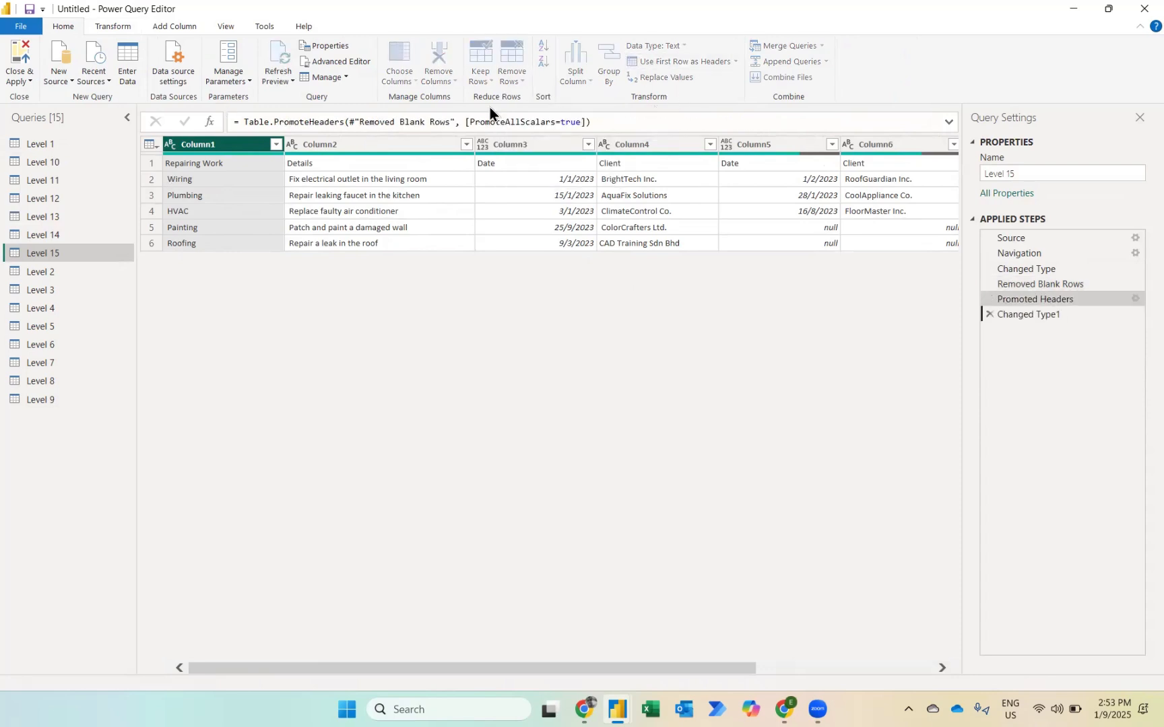
Step: Unpivot all columns other than Repairing Work and Details, and remove the resulting Attribute column
click(358, 140)
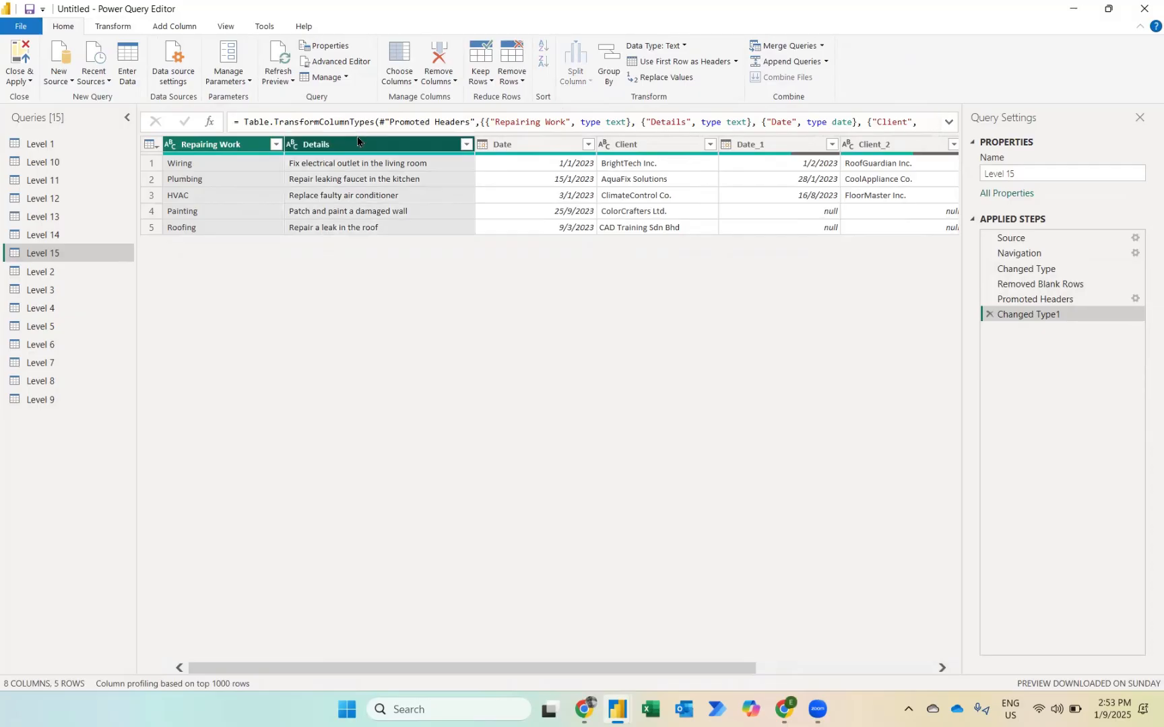
right_click(338, 147)
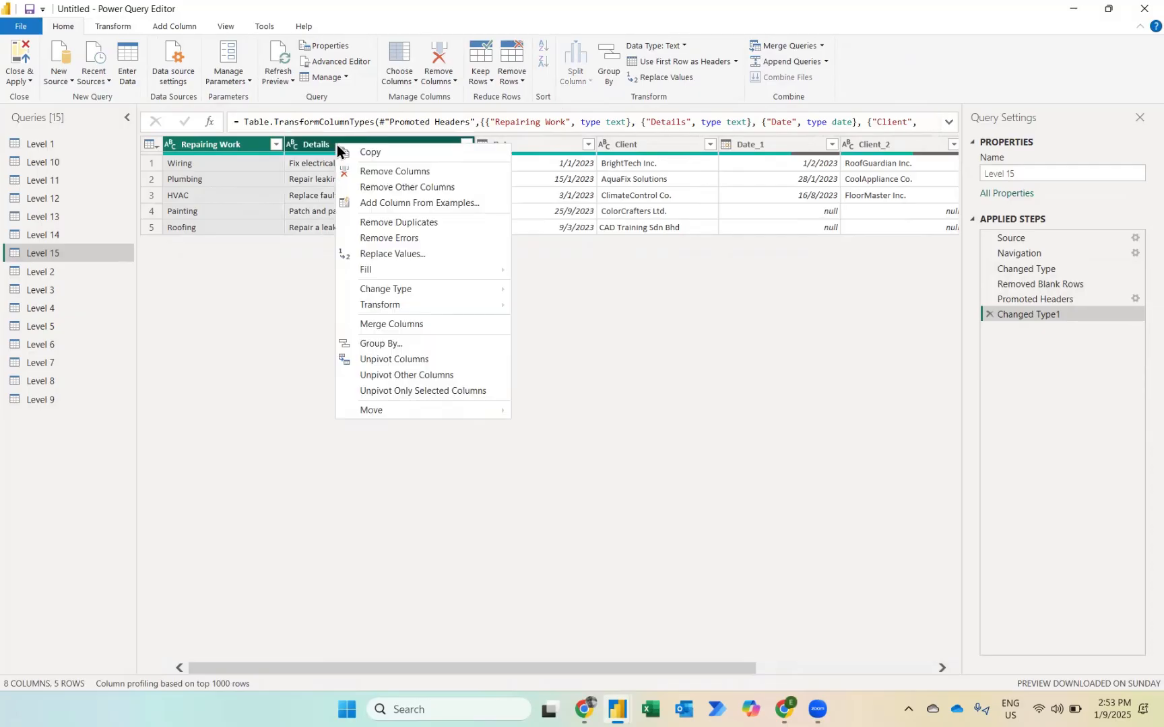
click(390, 375)
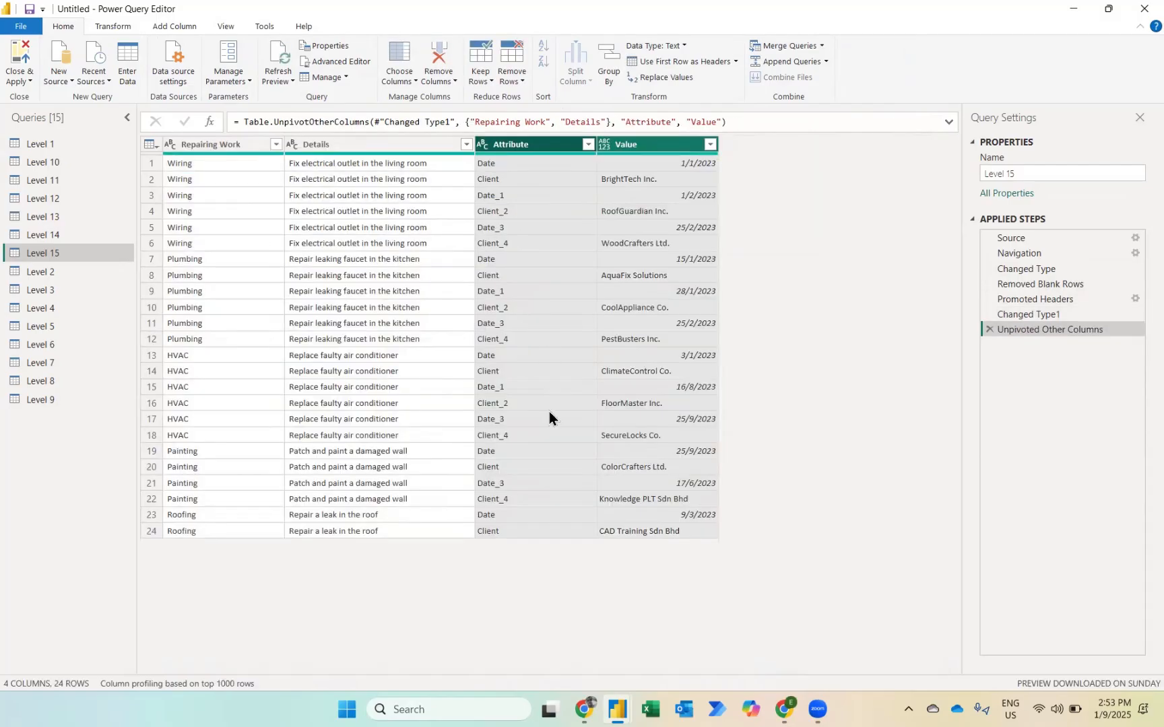
click(549, 413)
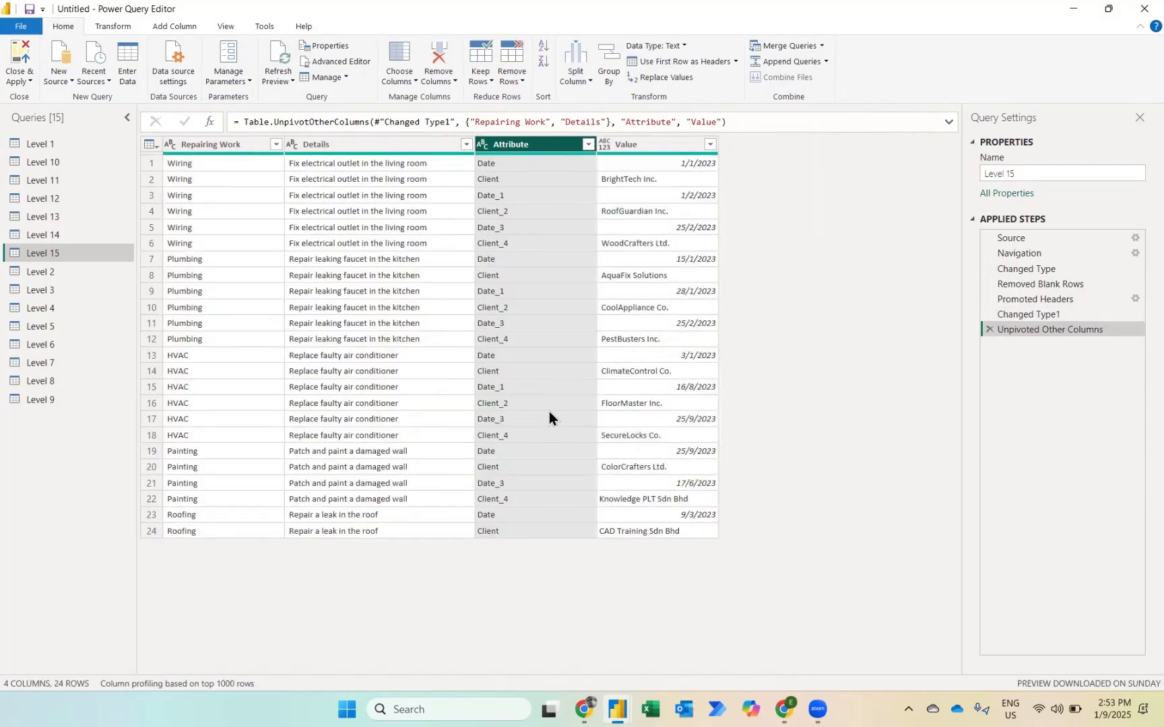
key(Delete)
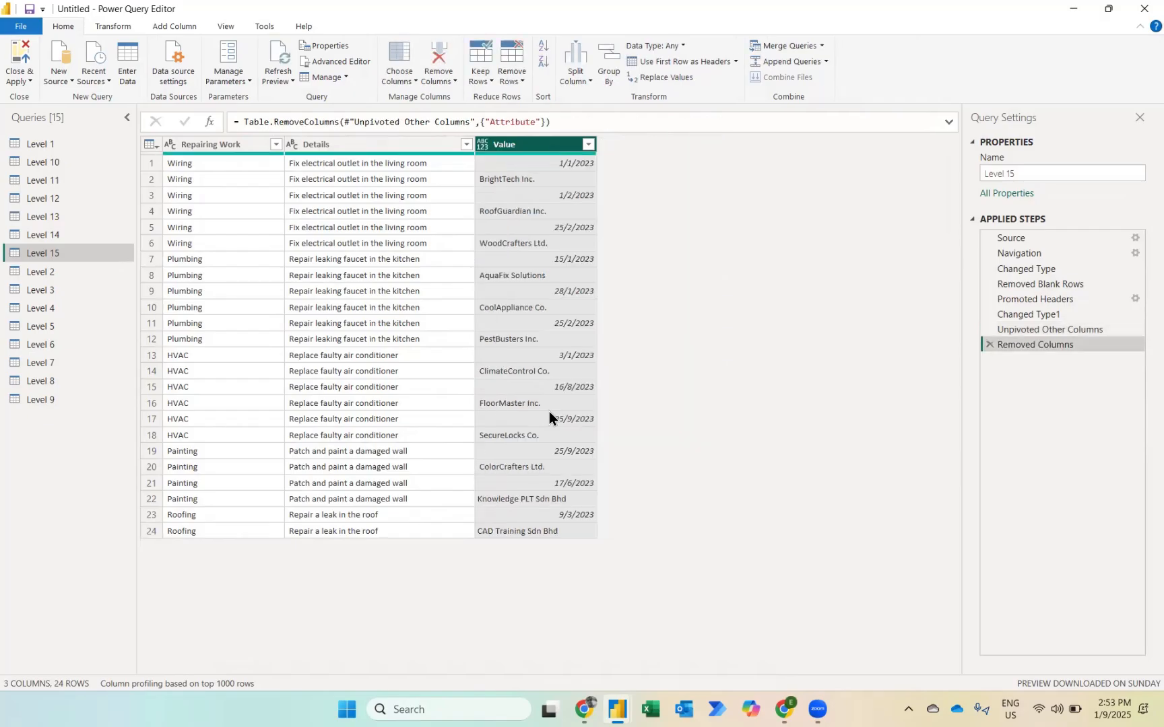
Step: Add an index column starting from 0 to the Level 15 table, plus a column integer-dividing the index by 2
click(174, 26)
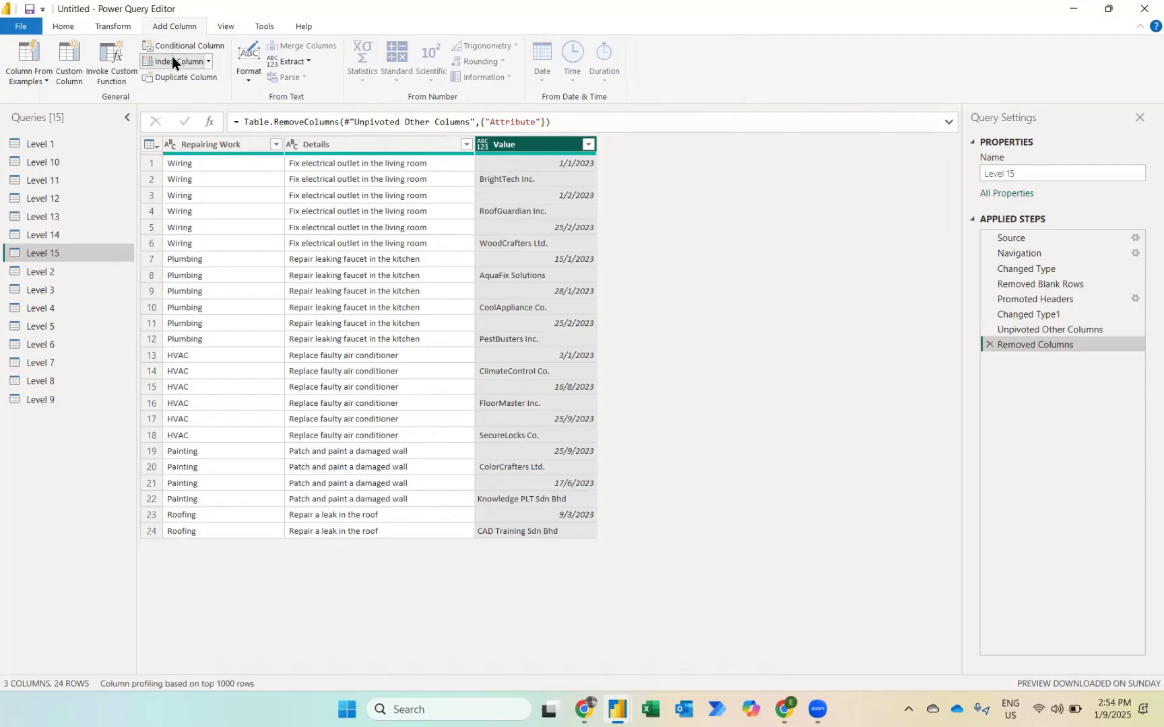
click(172, 59)
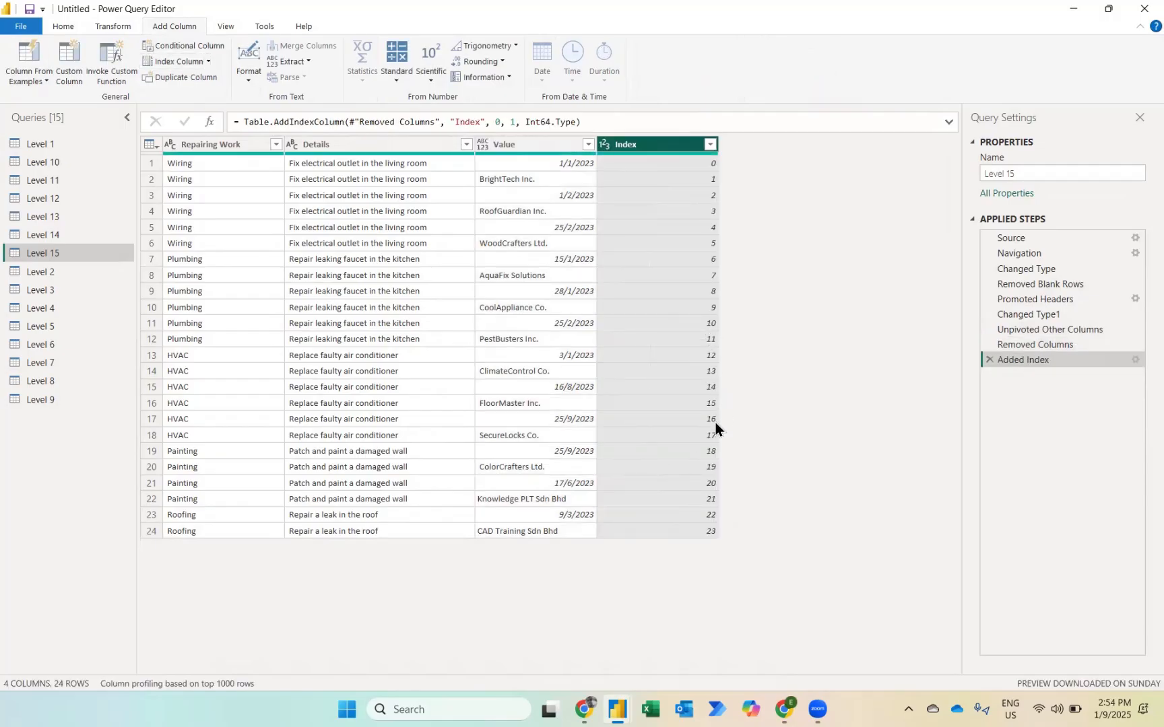
click(396, 75)
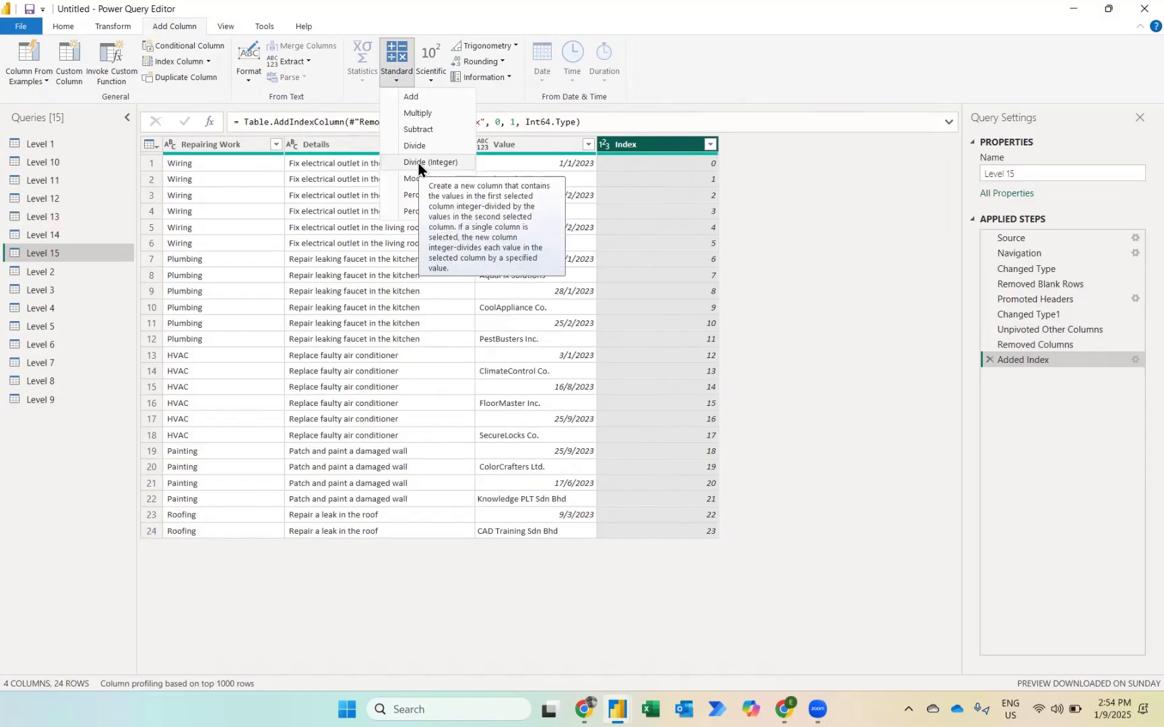
click(419, 163)
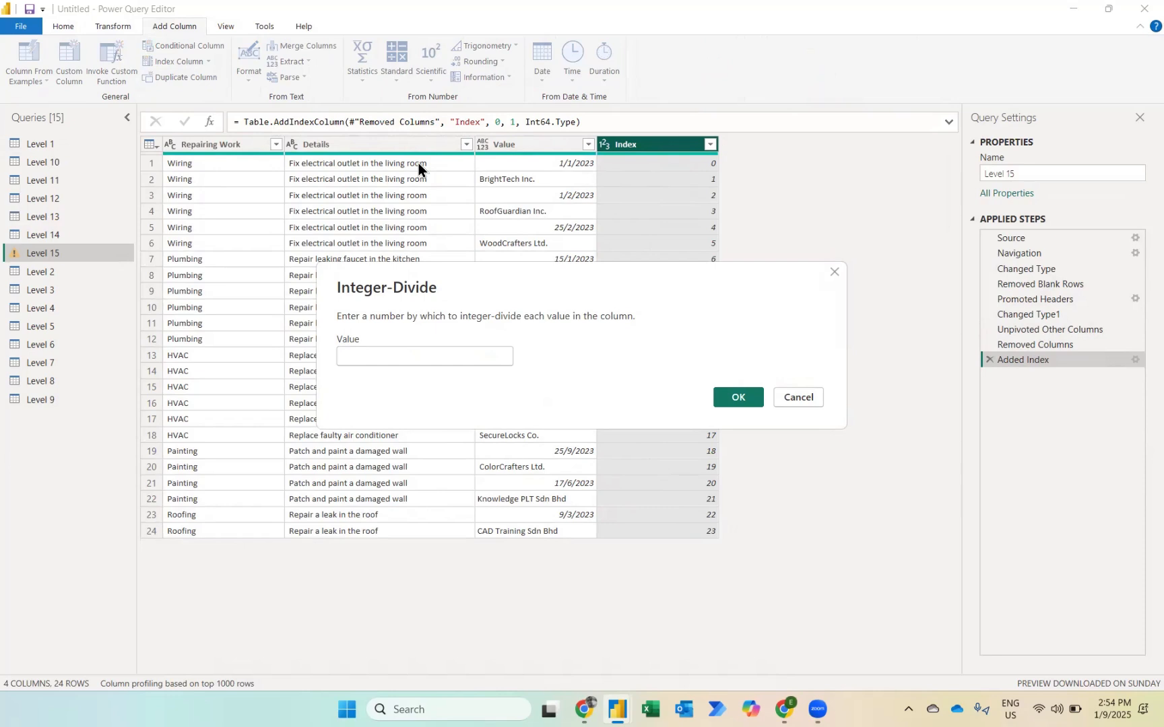
text(2)
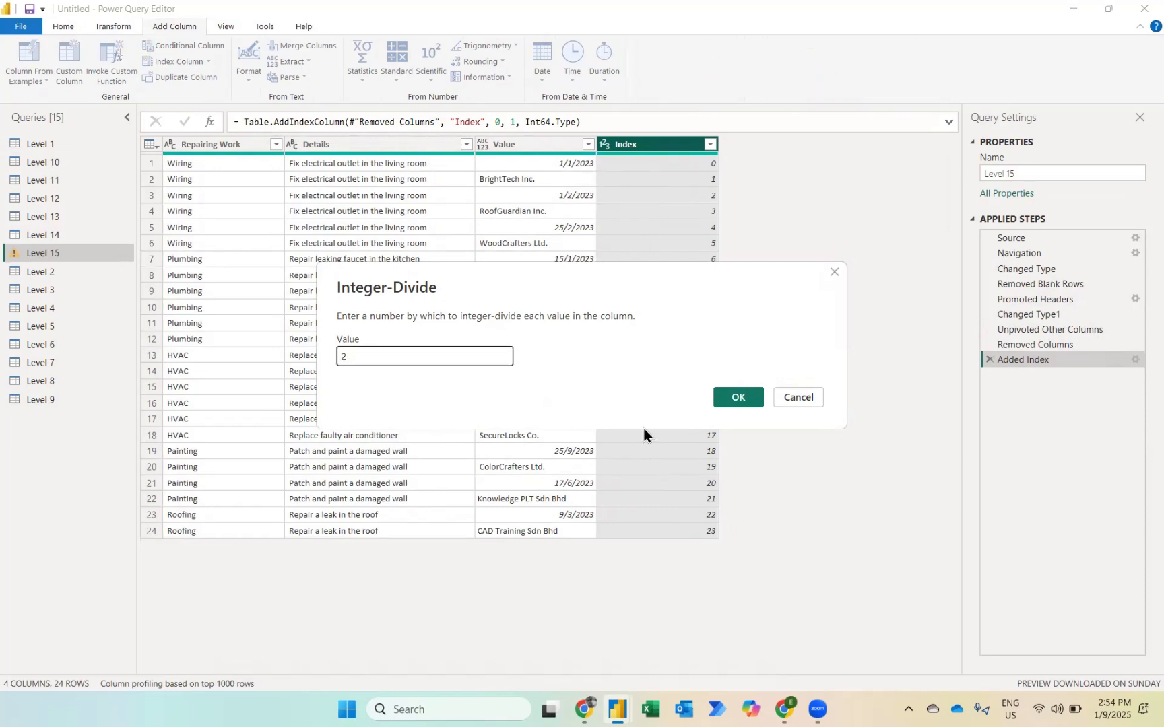
click(746, 399)
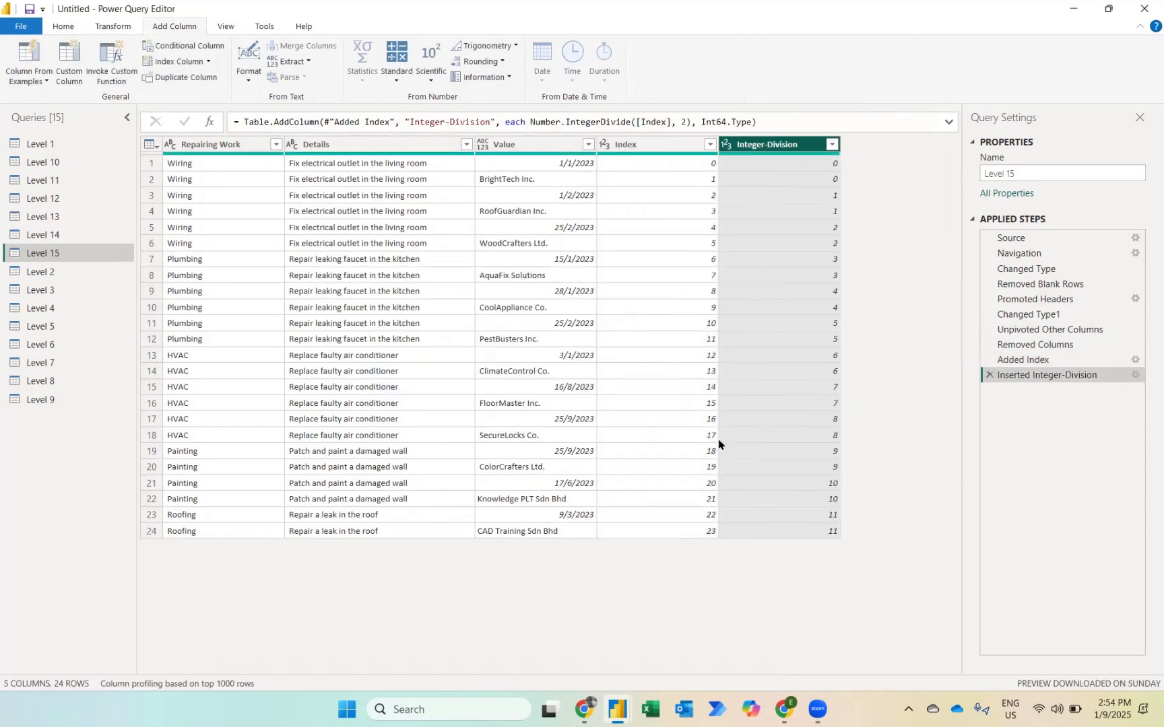
Step: Transform the Index column in place into its modulo by 2
key(Left)
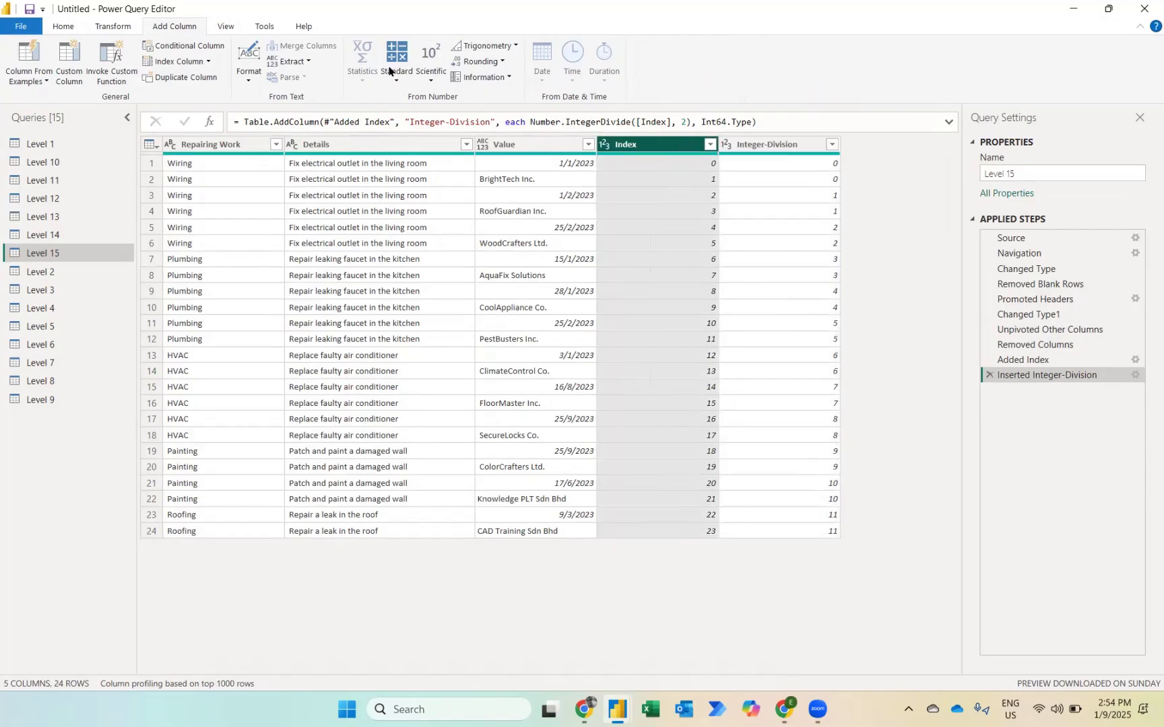
click(112, 30)
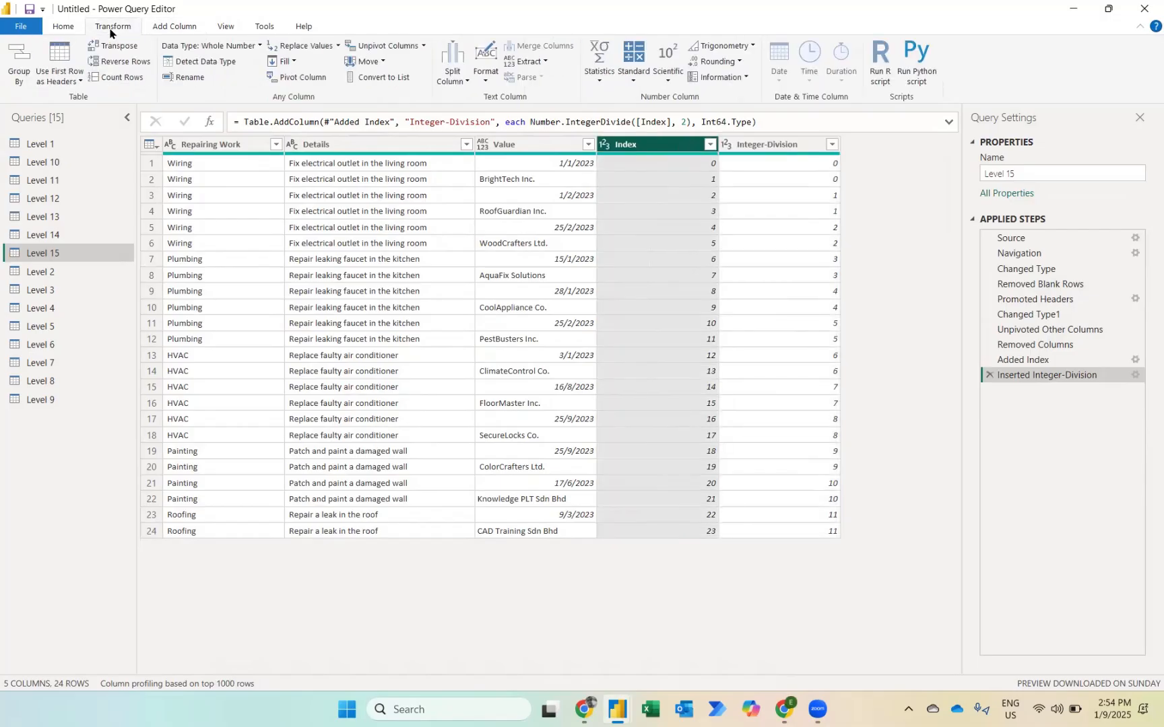
click(643, 72)
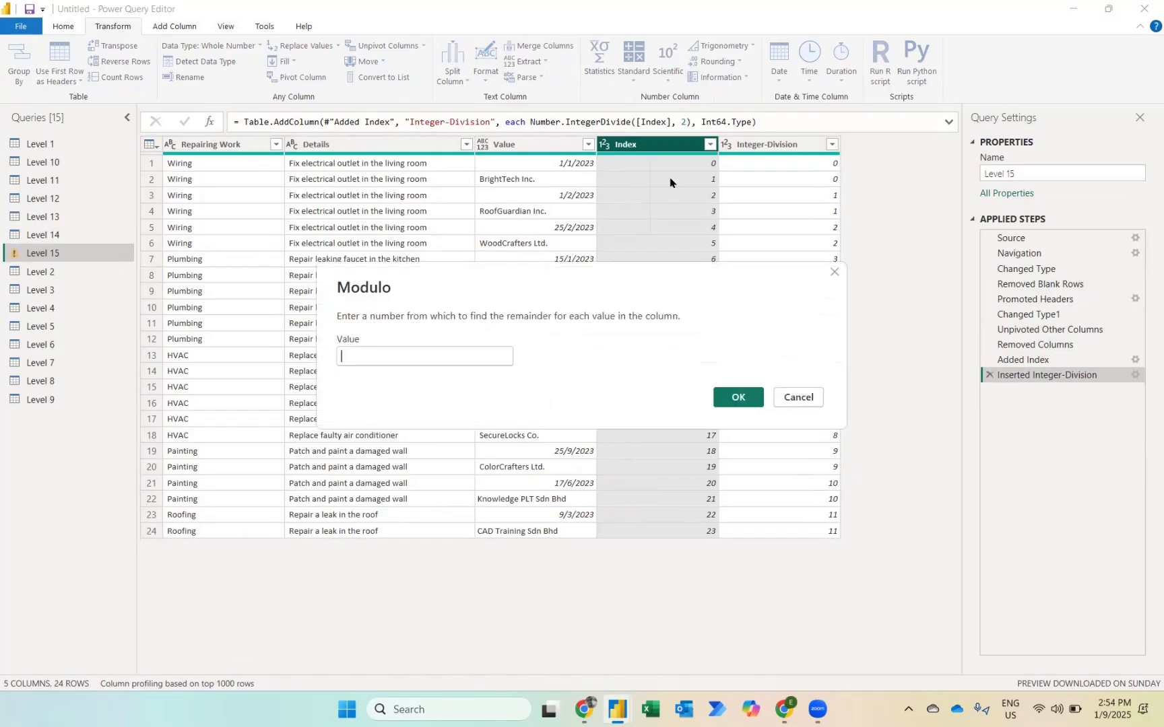
text(2)
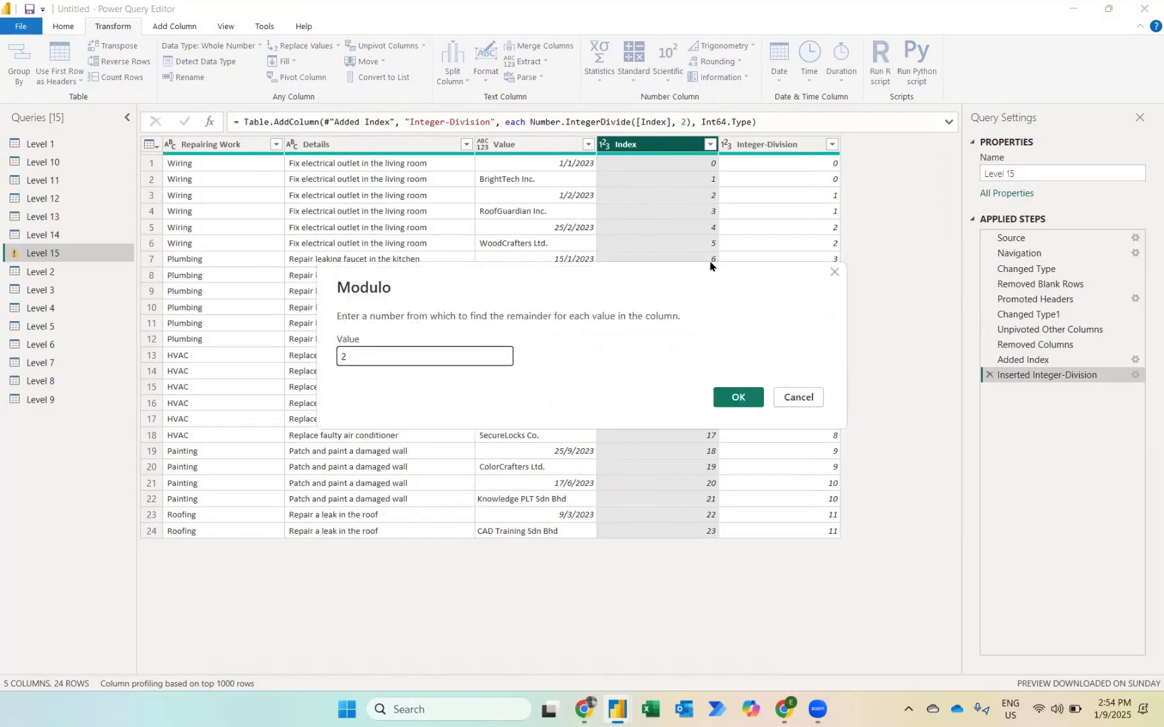
click(747, 401)
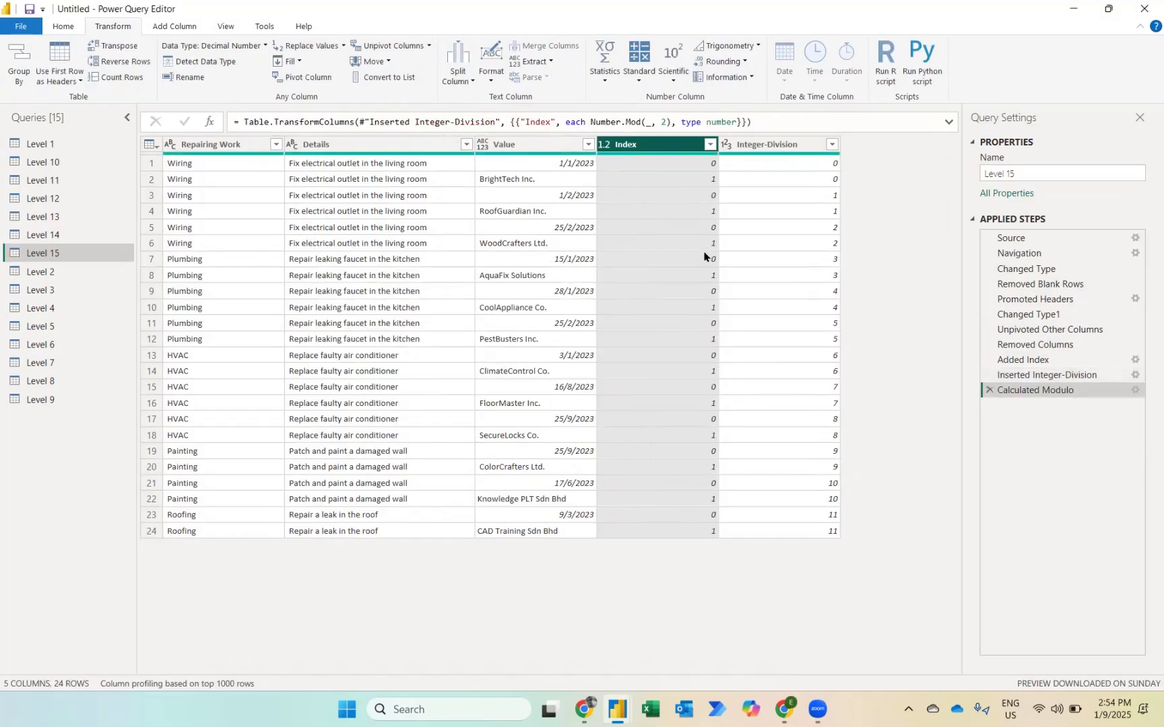
Step: Pivot the Level 15 table's Index column with Value as the values column and Don't Aggregate as the aggregate function
click(285, 74)
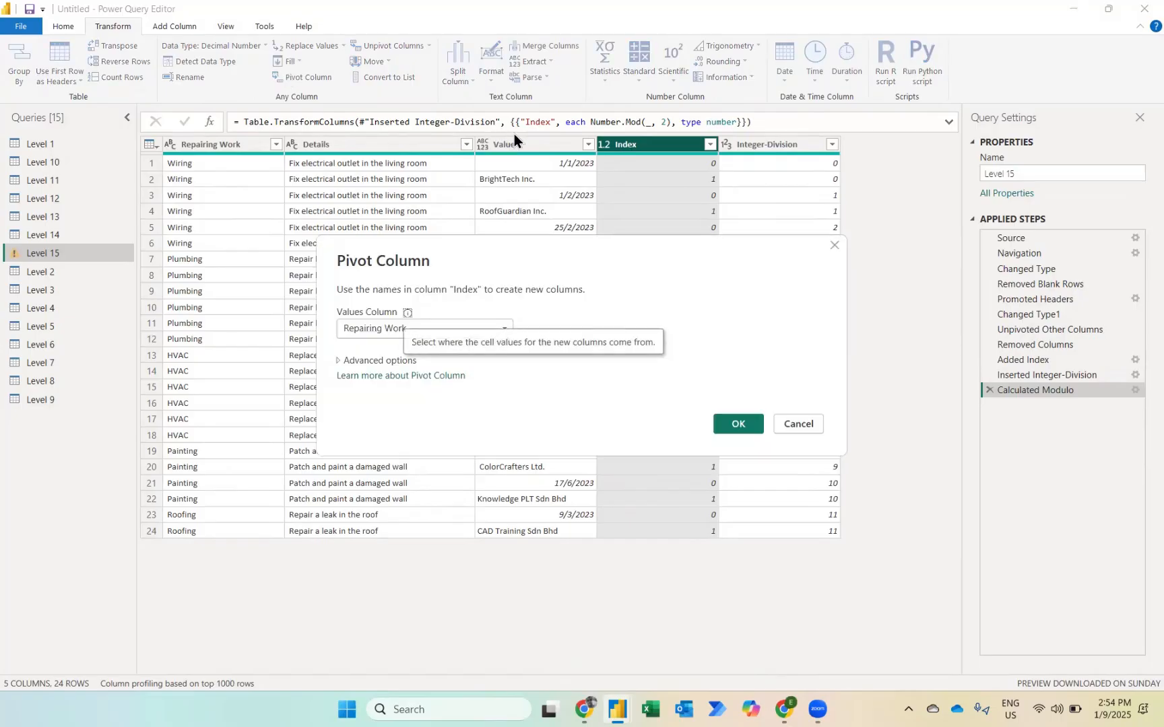
click(398, 328)
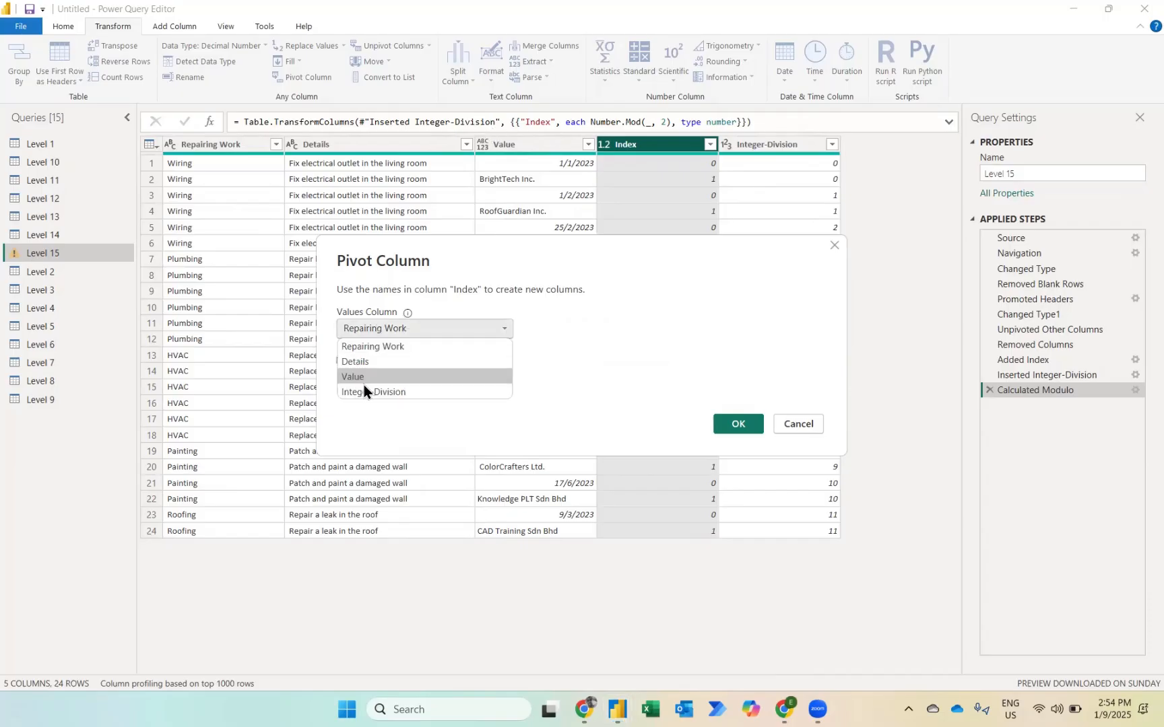
click(357, 377)
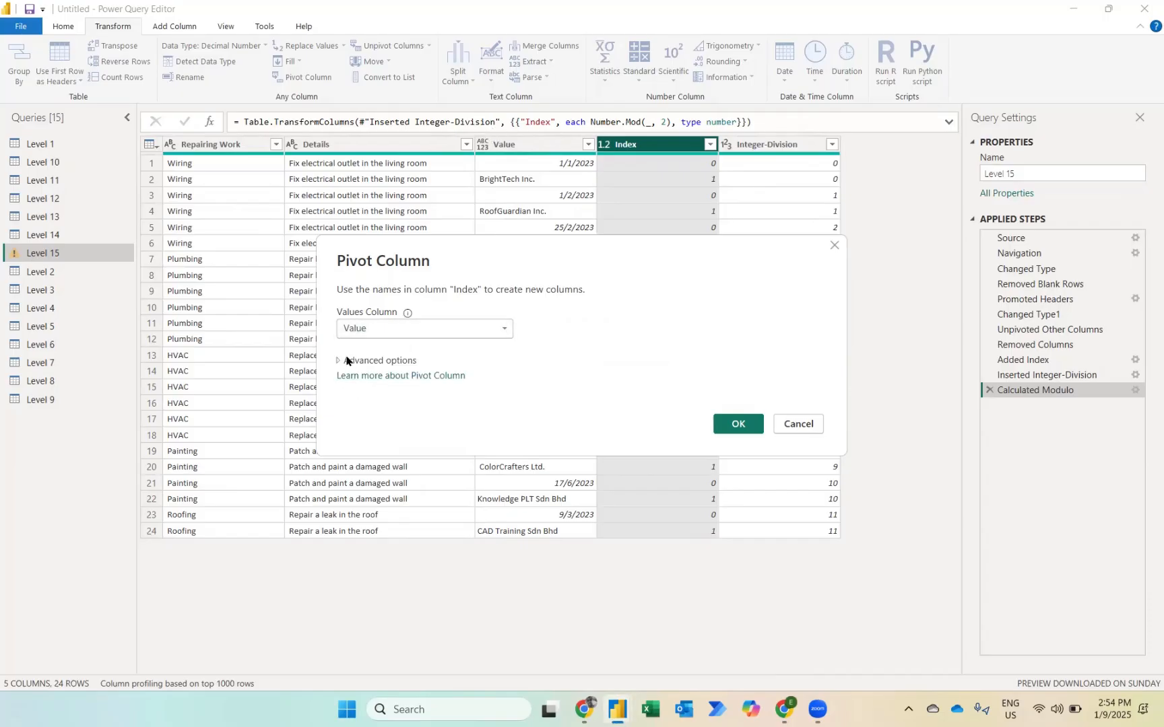
click(349, 361)
click(387, 398)
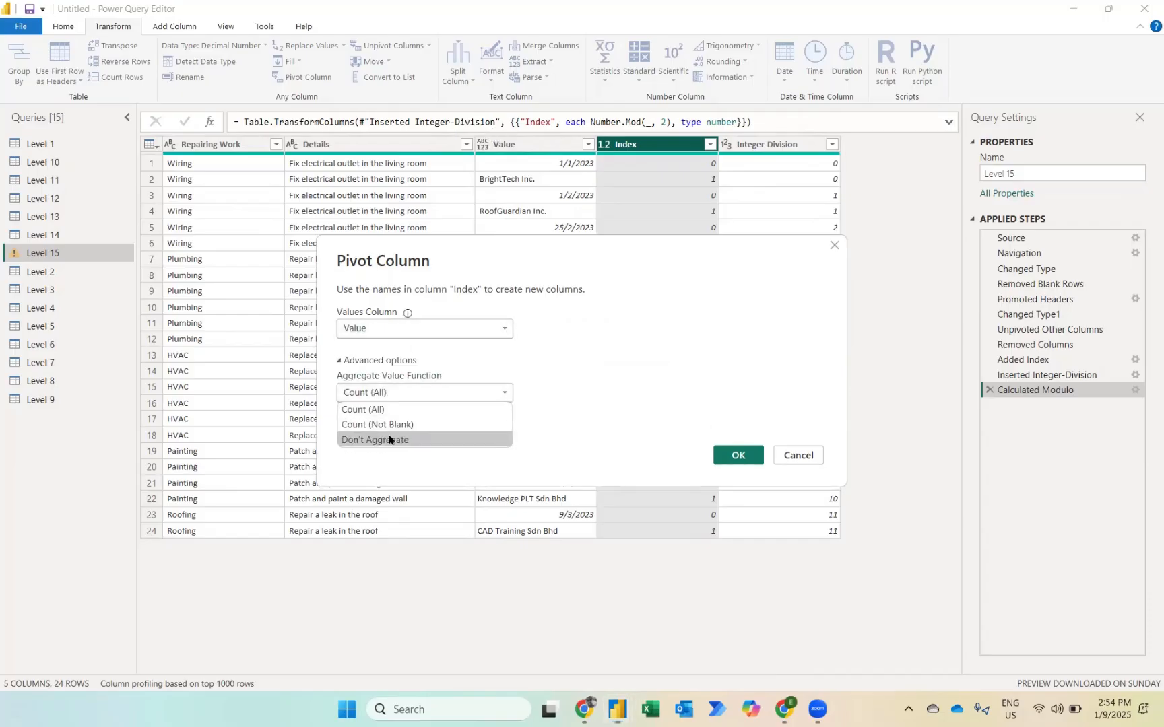
click(390, 439)
click(739, 463)
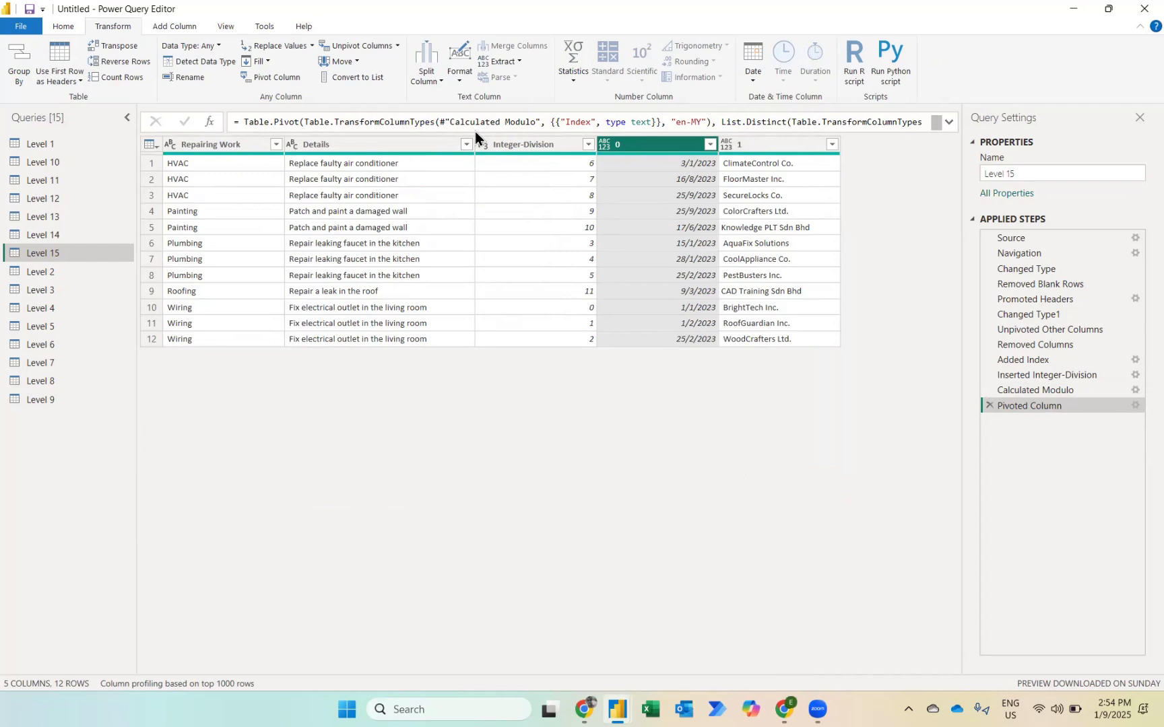
Step: Remove the Integer-Division column from the Level 15 table, and close the query editor with all query changes applied
click(520, 143)
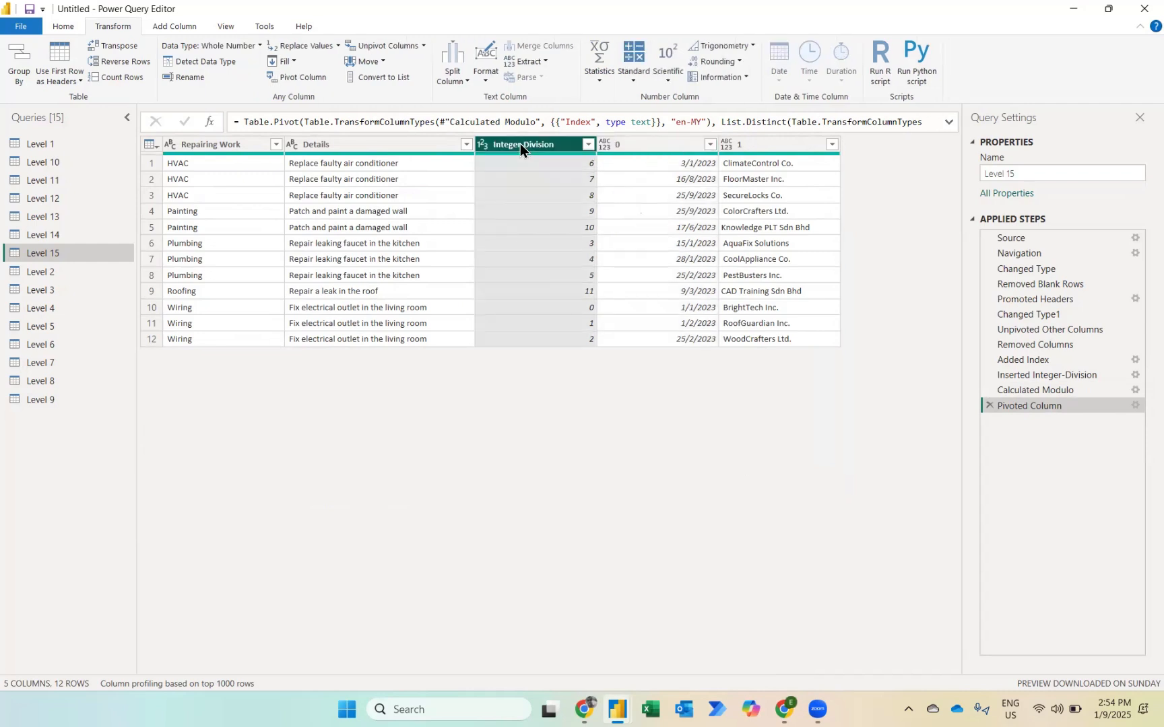
key(Delete)
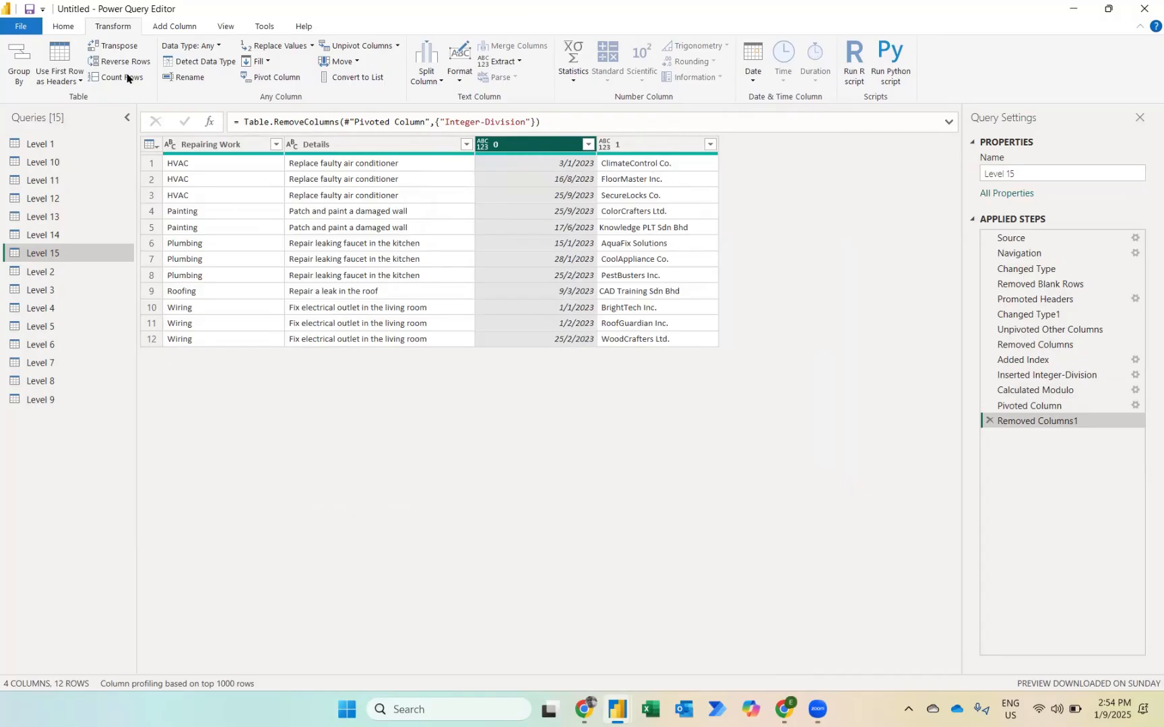
click(63, 25)
click(22, 50)
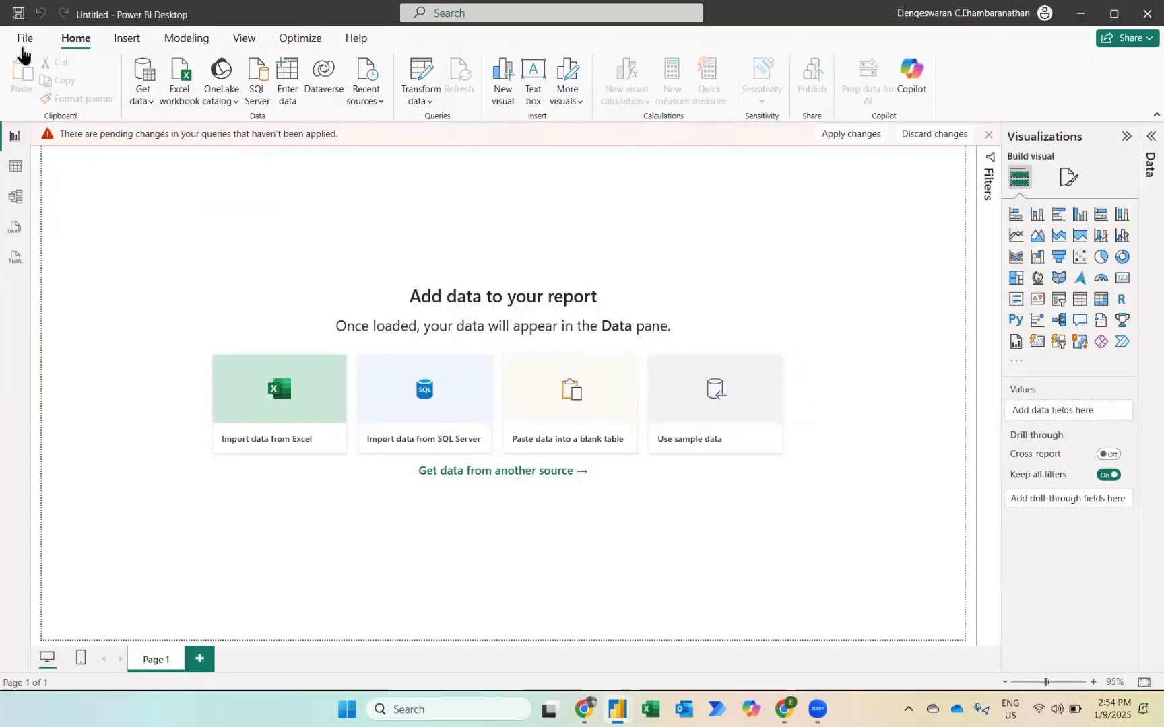